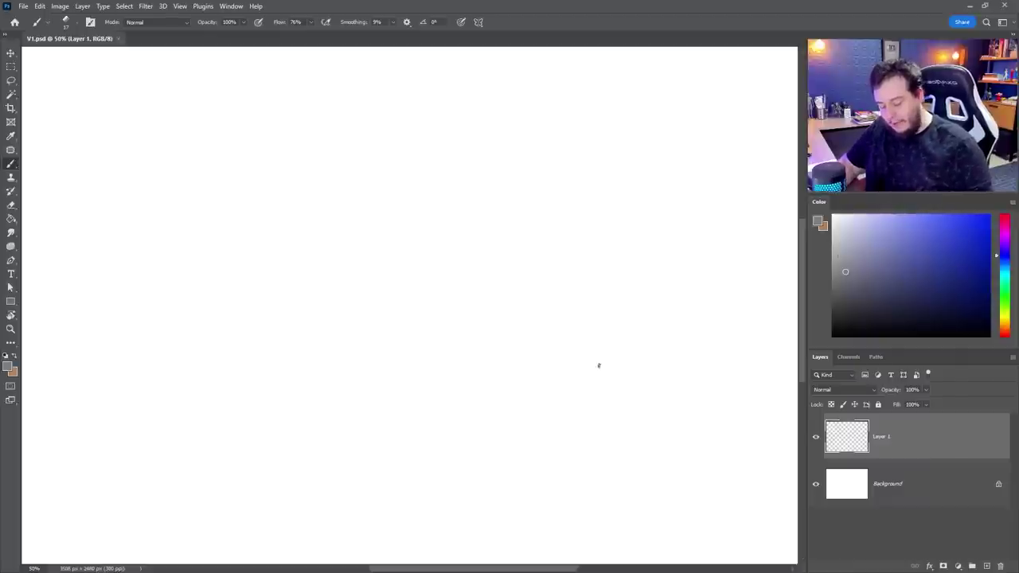
{"action": "mouse_move", "coordinate": [348, 185]}
{"action": "left_mouse_down"}
{"action": "mouse_move", "coordinate": [382, 223]}
{"action": "mouse_move", "coordinate": [407, 209]}
{"action": "left_mouse_up"}
{"action": "mouse_move", "coordinate": [358, 174]}
{"action": "left_mouse_down"}
{"action": "mouse_move", "coordinate": [404, 194]}
{"action": "mouse_move", "coordinate": [399, 238]}
{"action": "left_mouse_up"}
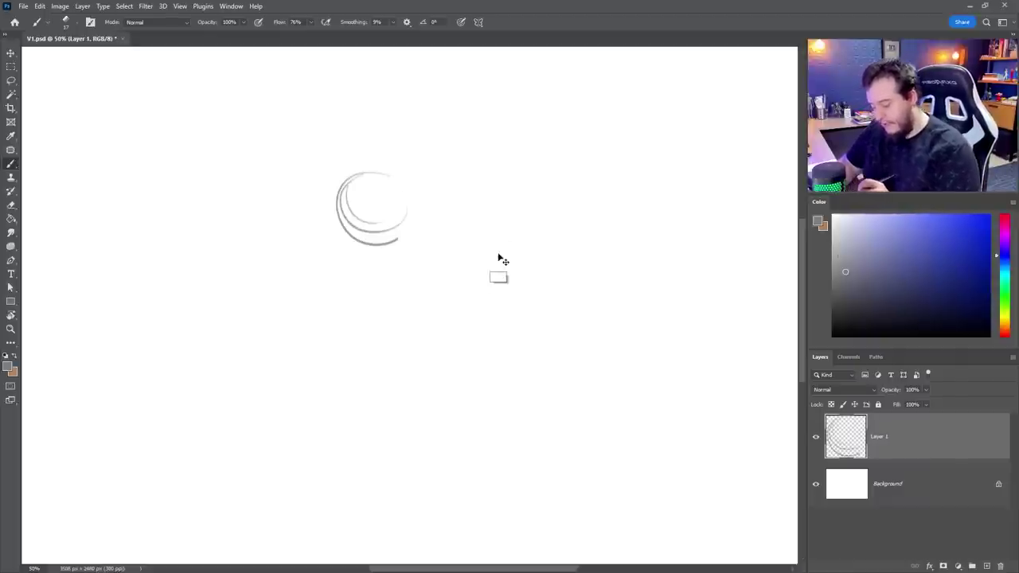
{"action": "key", "text": "ctrl+z"}
{"action": "key", "text": "ctrl+z"}
Reduce the brush size and sketch the head as a circle with a tapered jaw and curved face guidelines
{"action": "right_click", "coordinate": [485, 244]}
{"action": "mouse_move", "coordinate": [365, 179]}
{"action": "left_mouse_down"}
{"action": "mouse_move", "coordinate": [389, 230]}
{"action": "mouse_move", "coordinate": [323, 218]}
{"action": "mouse_move", "coordinate": [348, 170]}
{"action": "mouse_move", "coordinate": [380, 253]}
{"action": "left_mouse_up"}
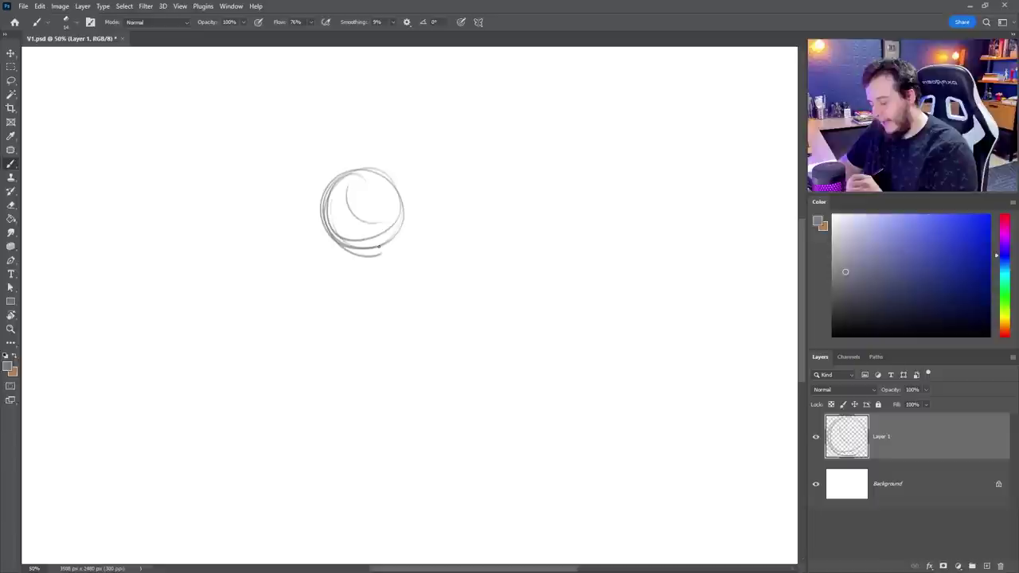
{"action": "left_click_drag", "start_coordinate": [338, 203], "coordinate": [367, 279]}
{"action": "left_click_drag", "start_coordinate": [334, 238], "coordinate": [399, 211]}
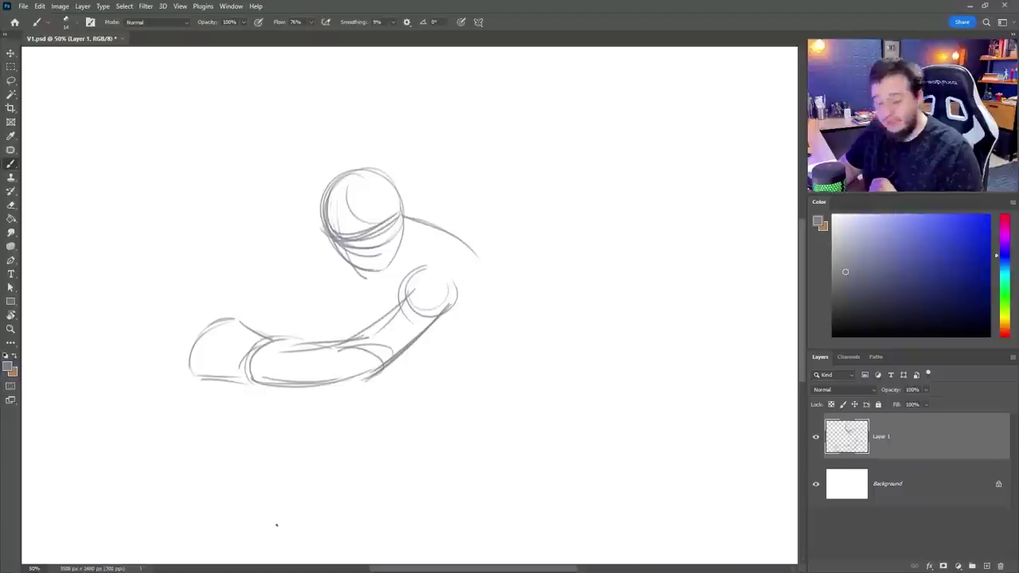
Sketch the torso's chest line, hunched back and waist, and shift the whole figure higher on the canvas
{"action": "left_click_drag", "start_coordinate": [366, 285], "coordinate": [481, 330]}
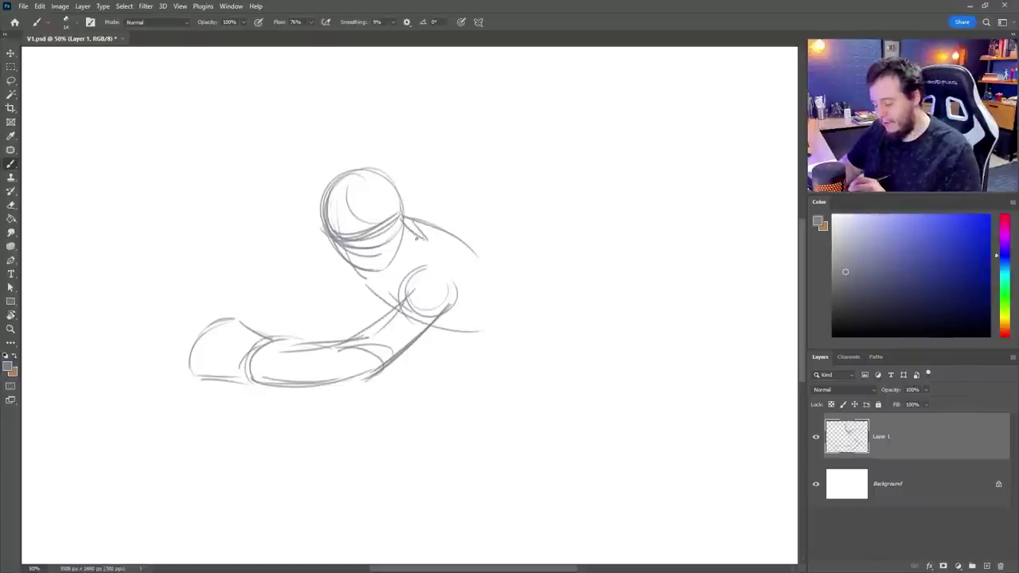
{"action": "mouse_move", "coordinate": [415, 238]}
{"action": "left_mouse_down"}
{"action": "mouse_move", "coordinate": [530, 316]}
{"action": "mouse_move", "coordinate": [527, 390]}
{"action": "left_mouse_up"}
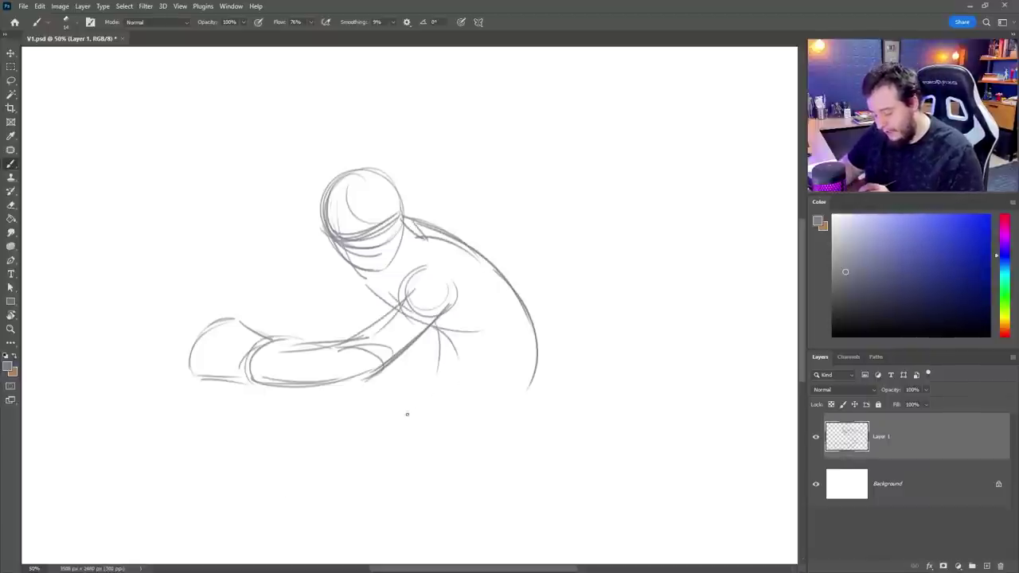
{"action": "left_click_drag", "start_coordinate": [406, 414], "coordinate": [416, 388]}
{"action": "key", "text": "v"}
{"action": "left_click_drag", "start_coordinate": [514, 335], "coordinate": [551, 282]}
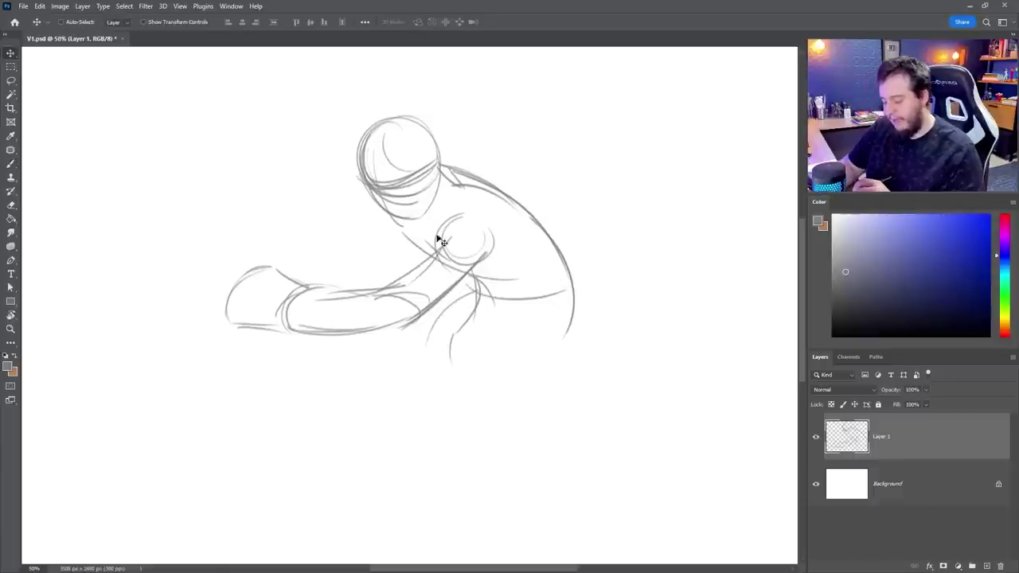
Rework the shoulder and arm lines and scale the whole figure down proportionally
{"action": "key", "text": "b"}
{"action": "left_click_drag", "start_coordinate": [457, 213], "coordinate": [423, 256]}
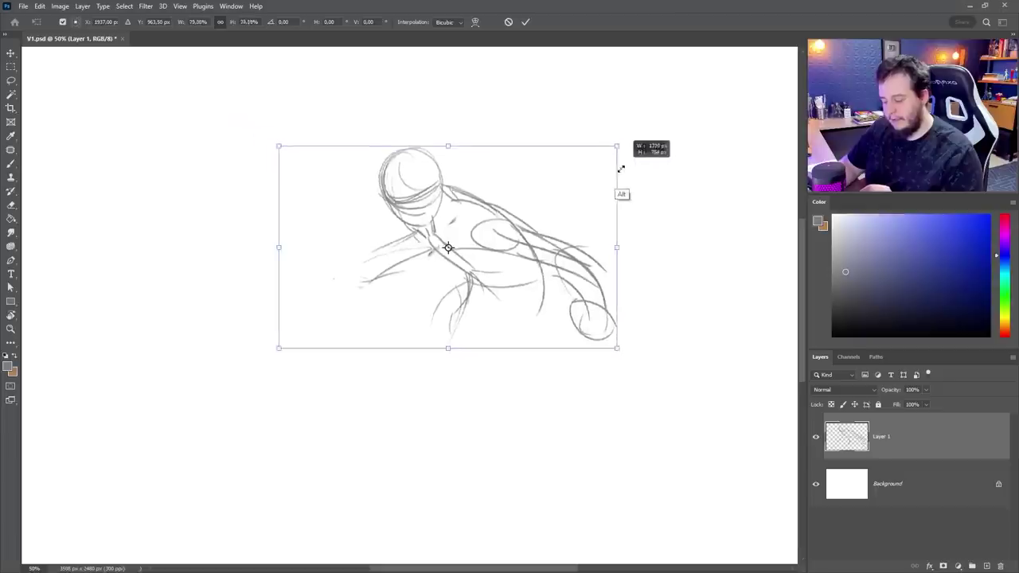
{"action": "left_click_drag", "start_coordinate": [619, 166], "coordinate": [556, 80]}
{"action": "key", "text": "Return"}
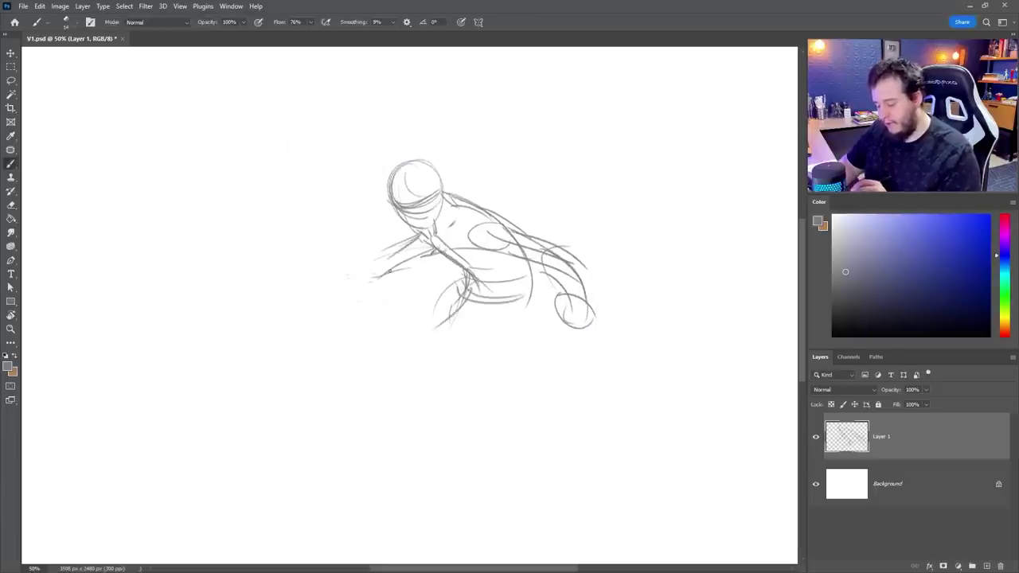
Sketch the bent front arm with its hand and rough in the hips and legs
{"action": "left_click_drag", "start_coordinate": [437, 243], "coordinate": [420, 251]}
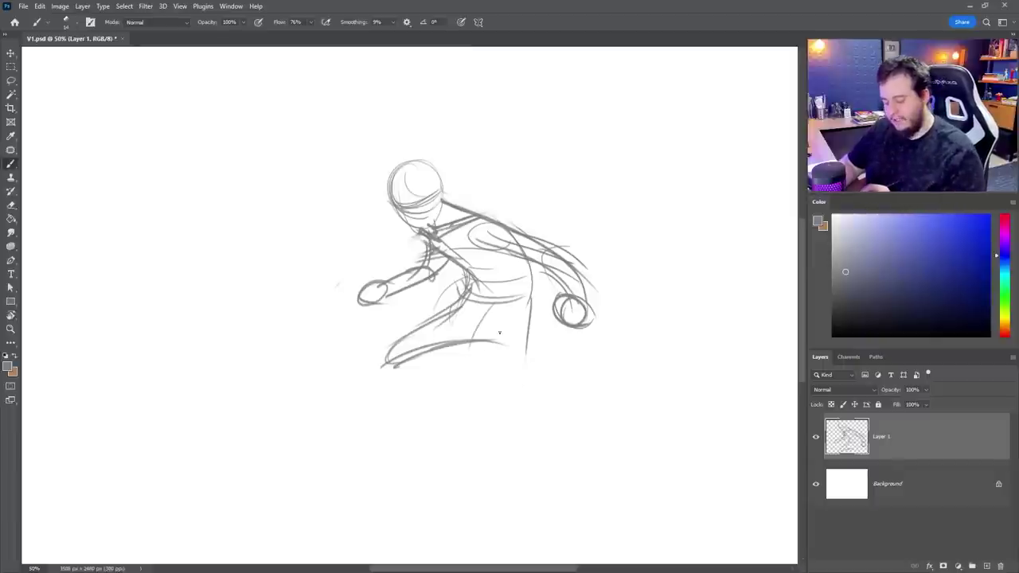
{"action": "mouse_move", "coordinate": [499, 333]}
{"action": "left_mouse_down"}
{"action": "mouse_move", "coordinate": [483, 386]}
{"action": "mouse_move", "coordinate": [512, 364]}
{"action": "left_mouse_up"}
{"action": "left_click_drag", "start_coordinate": [385, 367], "coordinate": [375, 403]}
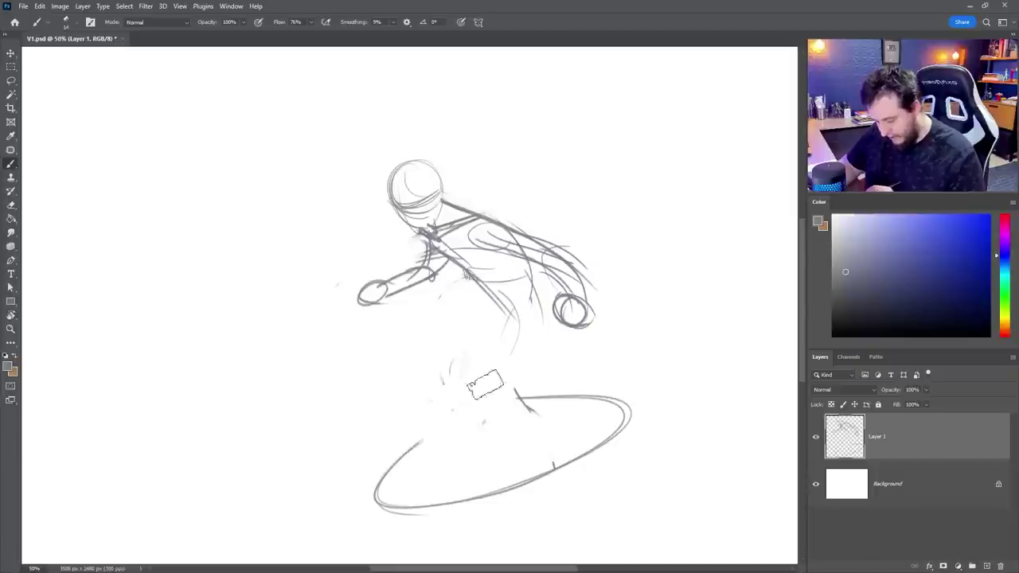
Erase the large ellipse below the figure and sketch a deeply bent front leg in a crouch
{"action": "key", "text": "e"}
{"action": "mouse_move", "coordinate": [485, 385]}
{"action": "left_mouse_down"}
{"action": "mouse_move", "coordinate": [452, 426]}
{"action": "mouse_move", "coordinate": [550, 466]}
{"action": "left_mouse_up"}
{"action": "key", "text": "b"}
{"action": "mouse_move", "coordinate": [481, 280]}
{"action": "left_mouse_down"}
{"action": "mouse_move", "coordinate": [384, 311]}
{"action": "mouse_move", "coordinate": [387, 342]}
{"action": "left_mouse_up"}
{"action": "left_click_drag", "start_coordinate": [386, 334], "coordinate": [449, 345]}
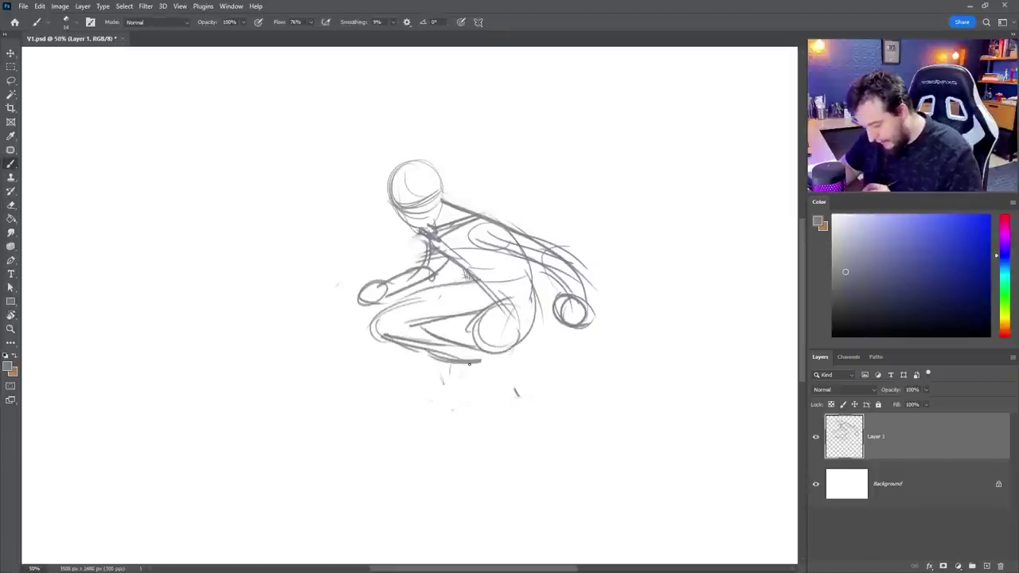
Sketch the lower leg and both feet beneath the crouching hips
{"action": "left_click_drag", "start_coordinate": [479, 349], "coordinate": [481, 360]}
{"action": "mouse_move", "coordinate": [459, 357]}
{"action": "left_mouse_down"}
{"action": "mouse_move", "coordinate": [436, 385]}
{"action": "mouse_move", "coordinate": [451, 385]}
{"action": "left_mouse_up"}
{"action": "mouse_move", "coordinate": [498, 362]}
{"action": "left_mouse_down"}
{"action": "mouse_move", "coordinate": [437, 392]}
{"action": "mouse_move", "coordinate": [543, 359]}
{"action": "mouse_move", "coordinate": [530, 353]}
{"action": "left_mouse_up"}
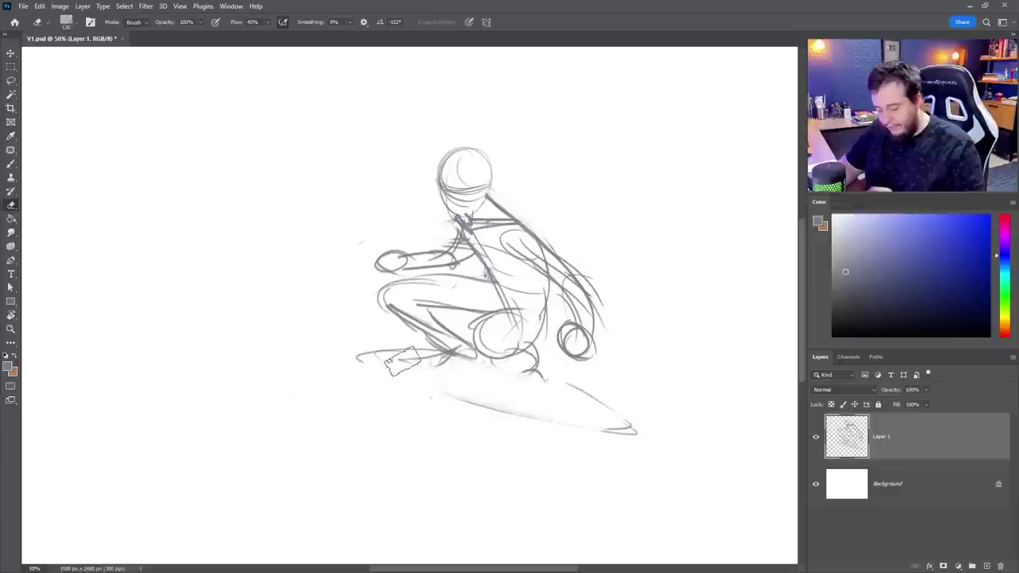
Draw a tilted surfboard outline under the feet and erase the rough lines inside it
{"action": "key", "text": "b"}
{"action": "left_click_drag", "start_coordinate": [358, 356], "coordinate": [636, 432]}
{"action": "left_click_drag", "start_coordinate": [354, 354], "coordinate": [614, 438]}
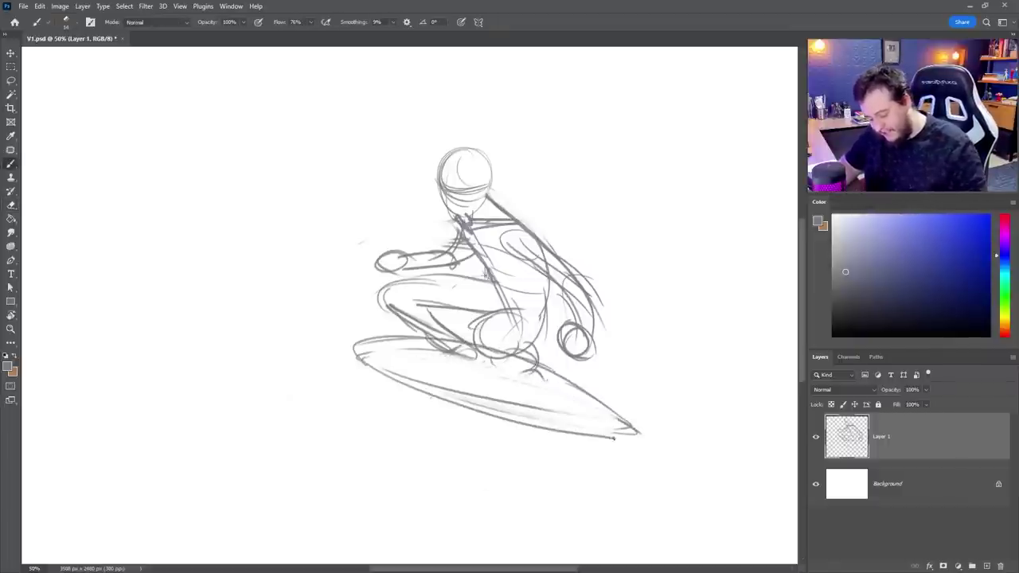
{"action": "key", "text": "e"}
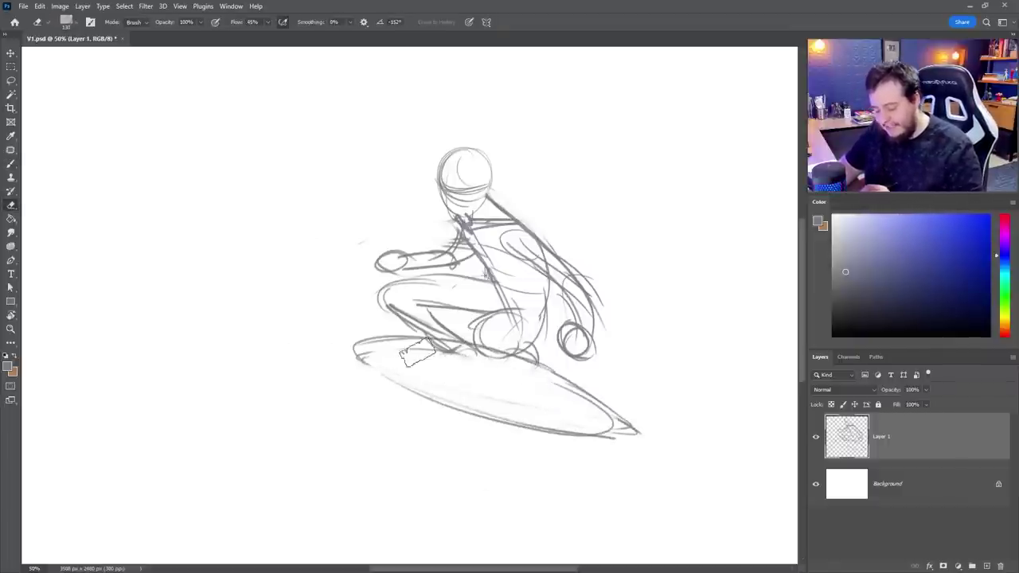
{"action": "key", "text": "b"}
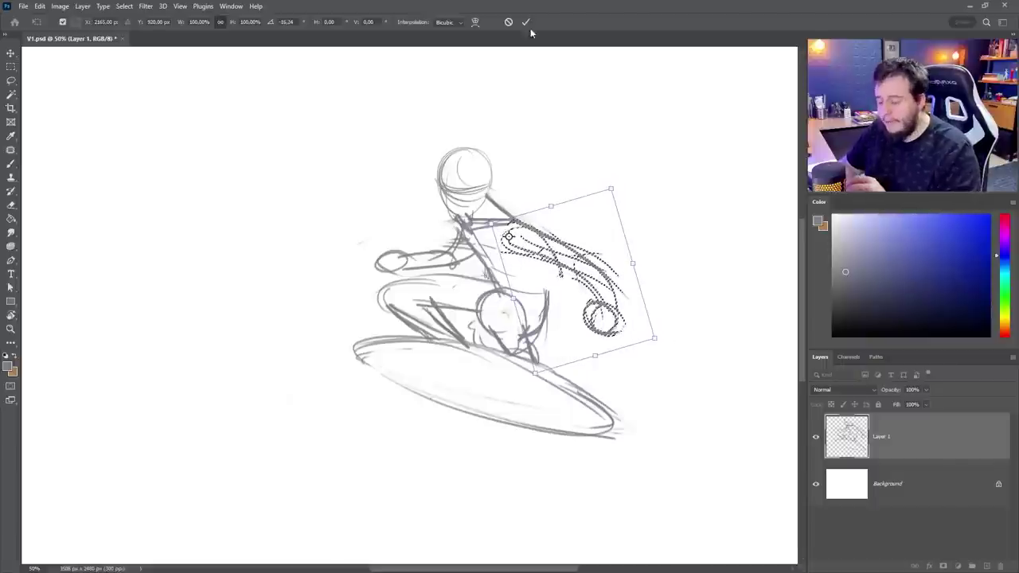
Rotate the selected rear arm outward from the shoulder and lower the head closer to the shoulders
{"action": "left_click", "coordinate": [525, 22]}
{"action": "key", "text": "ctrl+d"}
{"action": "key", "text": "b"}
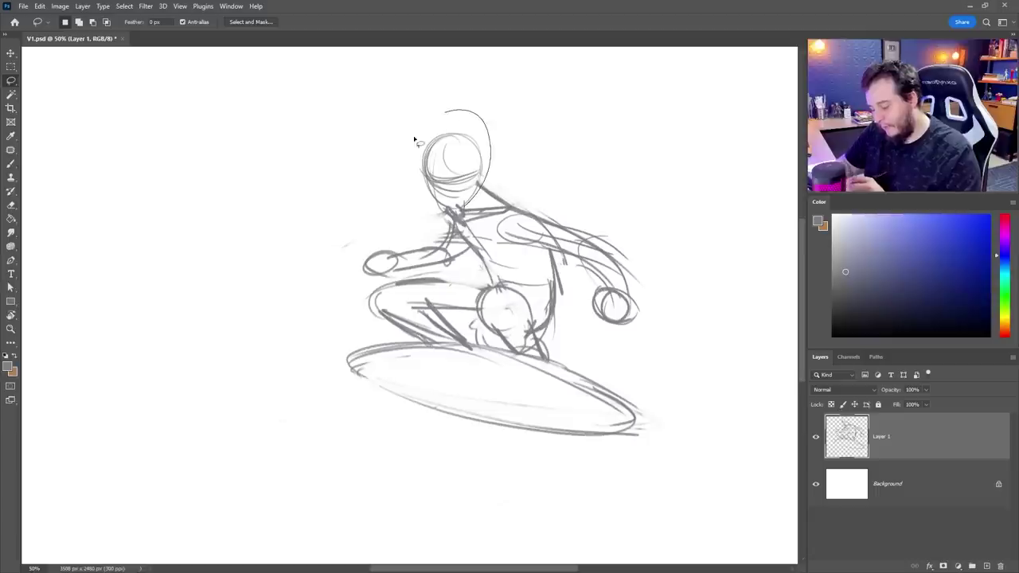
{"action": "mouse_move", "coordinate": [414, 140]}
{"action": "left_mouse_down"}
{"action": "mouse_move", "coordinate": [470, 203]}
{"action": "mouse_move", "coordinate": [509, 209]}
{"action": "mouse_move", "coordinate": [473, 226]}
{"action": "left_mouse_up"}
{"action": "key", "text": "b"}
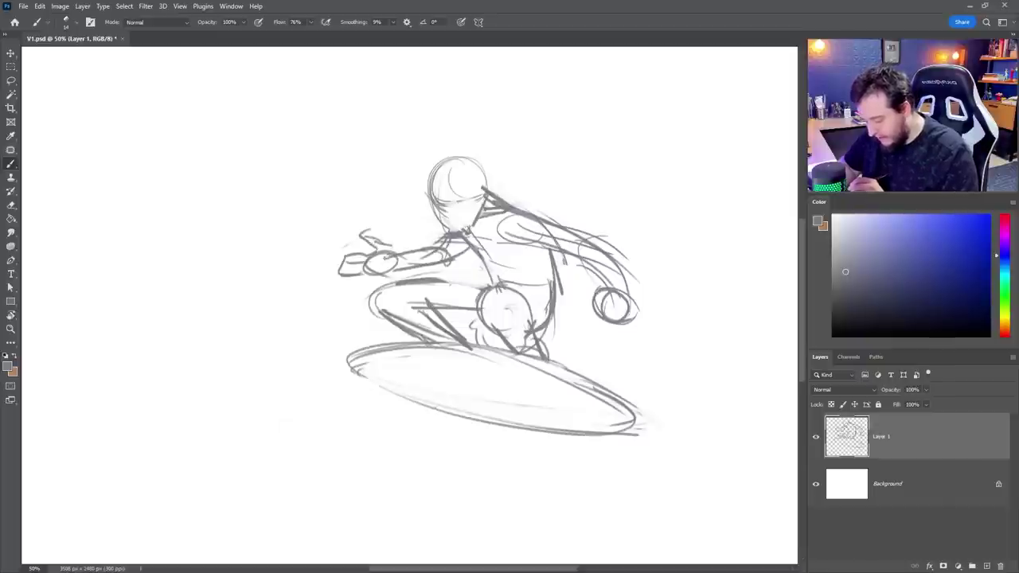
Sketch the fingers of the rear hand and erase the excess lines along its forearm
{"action": "key", "text": "ctrl+z"}
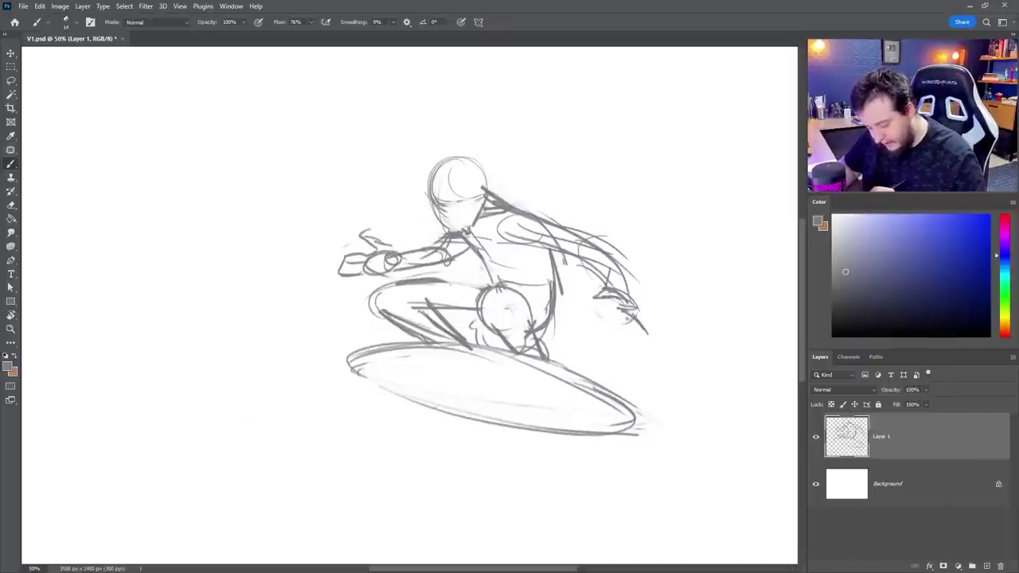
{"action": "left_click_drag", "start_coordinate": [637, 331], "coordinate": [634, 348]}
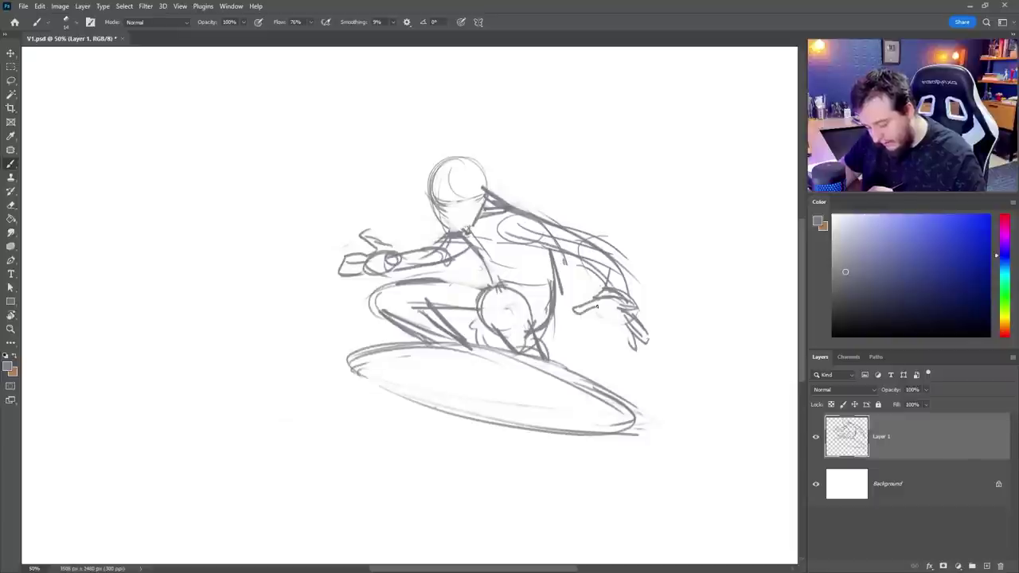
{"action": "key", "text": "e"}
{"action": "mouse_move", "coordinate": [558, 248]}
{"action": "left_mouse_down"}
{"action": "mouse_move", "coordinate": [599, 280]}
{"action": "mouse_move", "coordinate": [597, 294]}
{"action": "left_mouse_up"}
{"action": "key", "text": "b"}
Erase the construction lines at the back of the head and try a new line down to the neck
{"action": "key", "text": "e"}
{"action": "left_click_drag", "start_coordinate": [484, 169], "coordinate": [491, 197]}
{"action": "key", "text": "b"}
{"action": "mouse_move", "coordinate": [459, 172]}
{"action": "left_mouse_down"}
{"action": "mouse_move", "coordinate": [482, 202]}
{"action": "mouse_move", "coordinate": [430, 224]}
{"action": "mouse_move", "coordinate": [478, 232]}
{"action": "left_mouse_up"}
{"action": "key", "text": "ctrl+z"}
Lasso the head and neck area and nudge the head into a better position over the shoulders
{"action": "key", "text": "l"}
{"action": "left_click_drag", "start_coordinate": [483, 229], "coordinate": [460, 233]}
{"action": "key", "text": "ctrl+d"}
{"action": "key", "text": "b"}
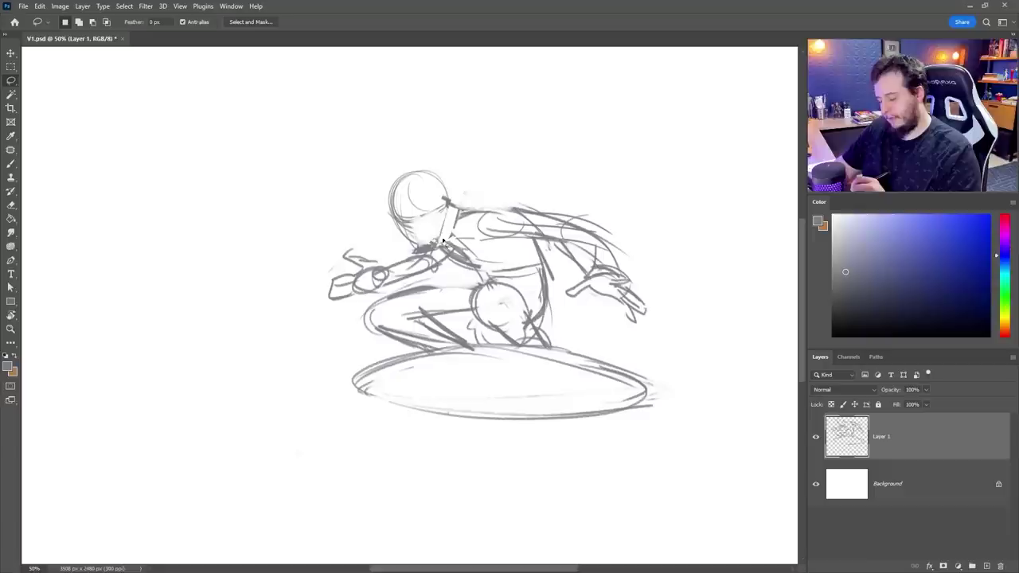
{"action": "mouse_move", "coordinate": [444, 240]}
{"action": "left_mouse_down"}
{"action": "mouse_move", "coordinate": [387, 173]}
{"action": "mouse_move", "coordinate": [411, 258]}
{"action": "mouse_move", "coordinate": [444, 244]}
{"action": "left_mouse_up"}
{"action": "left_click_drag", "start_coordinate": [432, 233], "coordinate": [440, 232]}
{"action": "key", "text": "ctrl+d"}
{"action": "key", "text": "b"}
Sketch chunky swept hair and the facial features, erasing and redrawing the mouth and chin
{"action": "left_click_drag", "start_coordinate": [431, 163], "coordinate": [388, 213]}
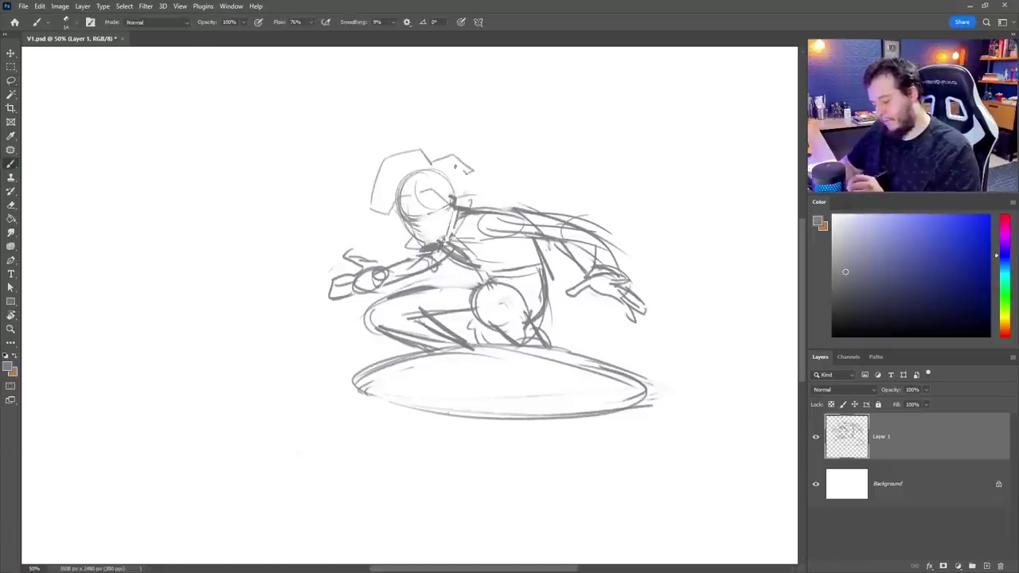
{"action": "left_click_drag", "start_coordinate": [403, 162], "coordinate": [376, 185]}
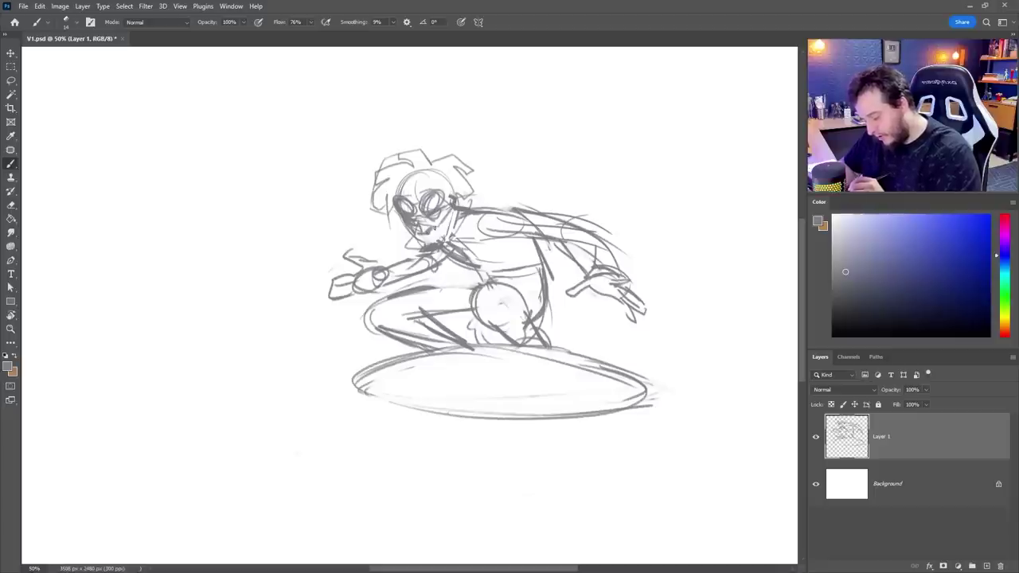
{"action": "key", "text": "e"}
{"action": "left_click_drag", "start_coordinate": [449, 236], "coordinate": [424, 248]}
{"action": "key", "text": "b"}
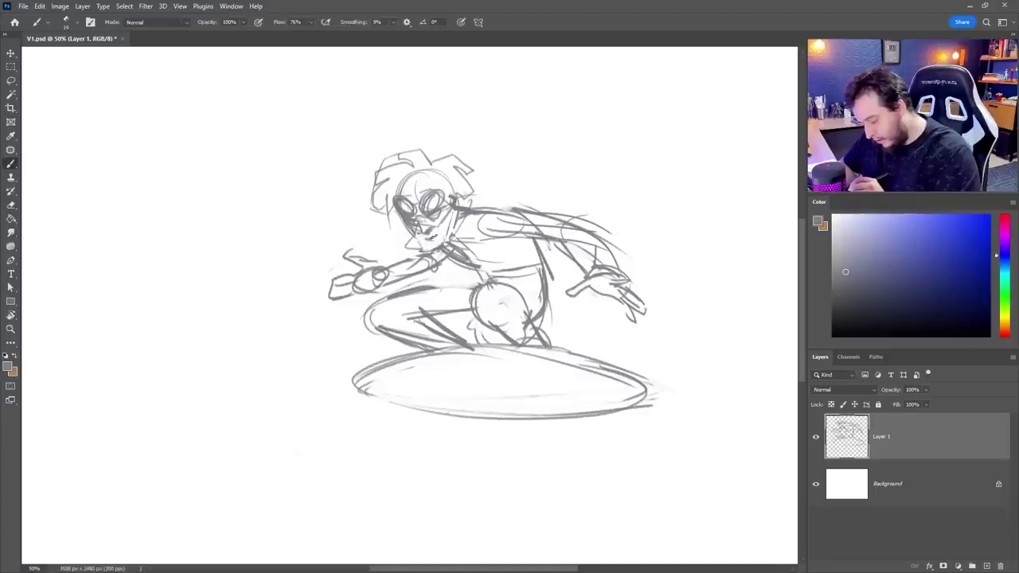
{"action": "key", "text": "e"}
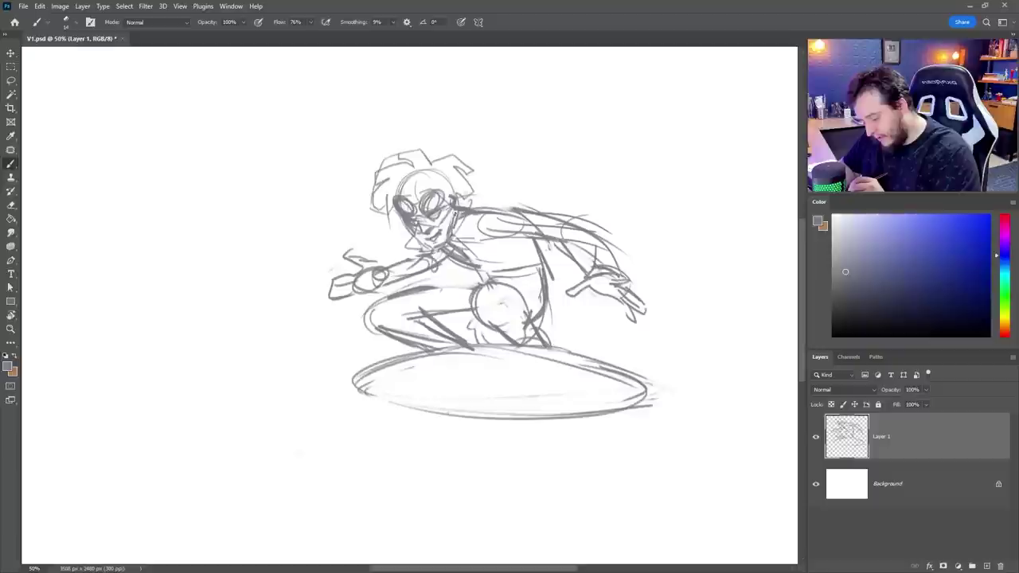
{"action": "key", "text": "b"}
Sketch a cape streaming straight back from the neck with an angled end, and add a high collar
{"action": "key", "text": "k"}
{"action": "mouse_move", "coordinate": [471, 190]}
{"action": "left_mouse_down"}
{"action": "mouse_move", "coordinate": [486, 204]}
{"action": "mouse_move", "coordinate": [681, 211]}
{"action": "left_mouse_up"}
{"action": "key", "text": "ctrl+z"}
{"action": "key", "text": "b"}
{"action": "mouse_move", "coordinate": [653, 193]}
{"action": "left_mouse_down"}
{"action": "mouse_move", "coordinate": [689, 262]}
{"action": "mouse_move", "coordinate": [634, 274]}
{"action": "left_mouse_up"}
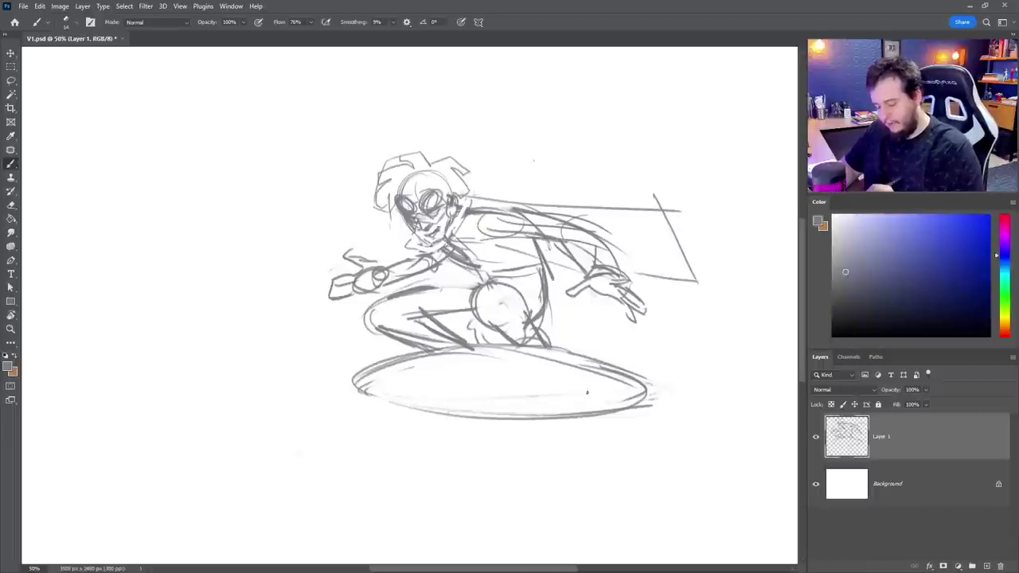
{"action": "left_click_drag", "start_coordinate": [455, 194], "coordinate": [470, 246]}
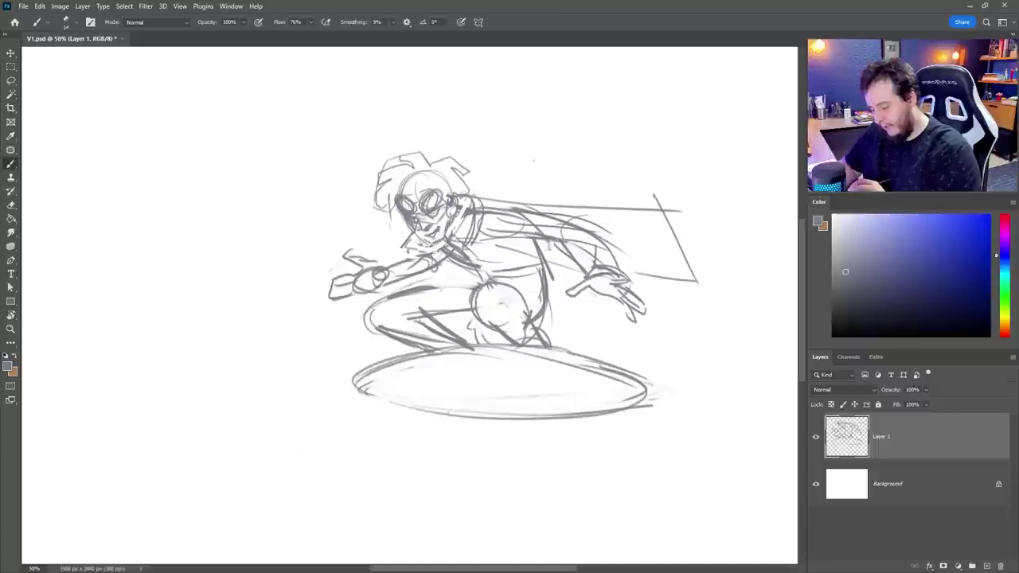
Define the rear forearm, add a cuff at its wrist, and sketch the front hand's fingers
{"action": "left_click_drag", "start_coordinate": [535, 235], "coordinate": [583, 263]}
{"action": "left_click_drag", "start_coordinate": [584, 269], "coordinate": [618, 265]}
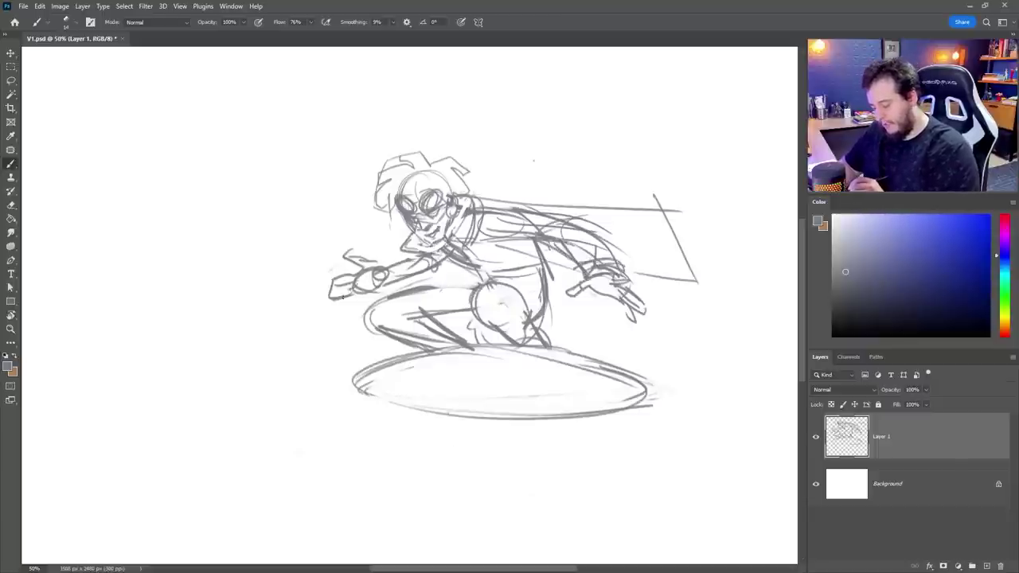
{"action": "left_click_drag", "start_coordinate": [336, 306], "coordinate": [355, 294]}
Strengthen the torso, hip and bent-leg contours with darker sketch lines
{"action": "left_click_drag", "start_coordinate": [481, 222], "coordinate": [522, 251]}
{"action": "left_click_drag", "start_coordinate": [513, 267], "coordinate": [549, 303]}
{"action": "mouse_move", "coordinate": [468, 273]}
{"action": "left_mouse_down"}
{"action": "mouse_move", "coordinate": [519, 290]}
{"action": "mouse_move", "coordinate": [532, 320]}
{"action": "left_mouse_up"}
{"action": "left_click_drag", "start_coordinate": [492, 325], "coordinate": [540, 340]}
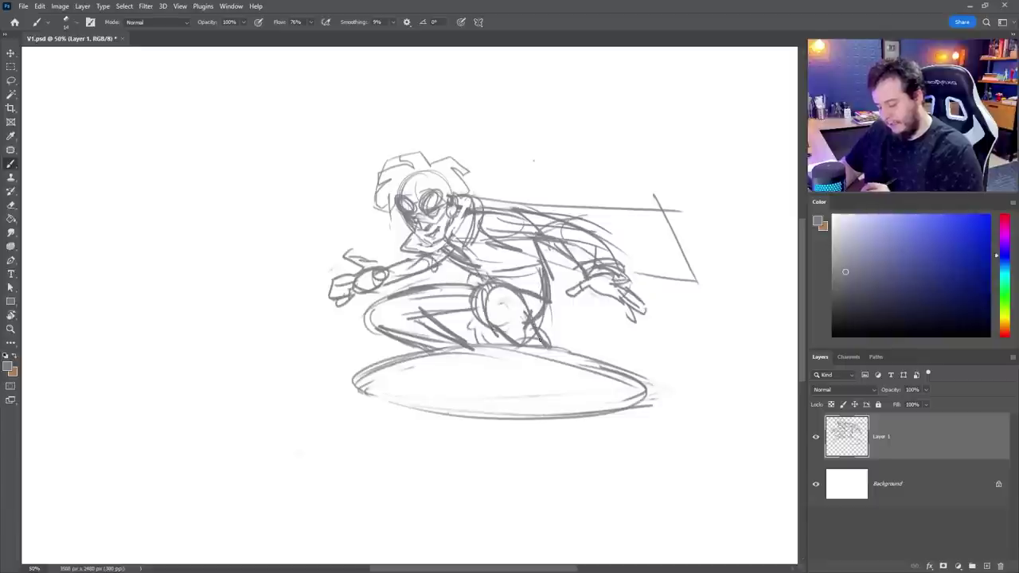
{"action": "left_click_drag", "start_coordinate": [419, 322], "coordinate": [478, 312]}
{"action": "left_click_drag", "start_coordinate": [431, 323], "coordinate": [470, 314]}
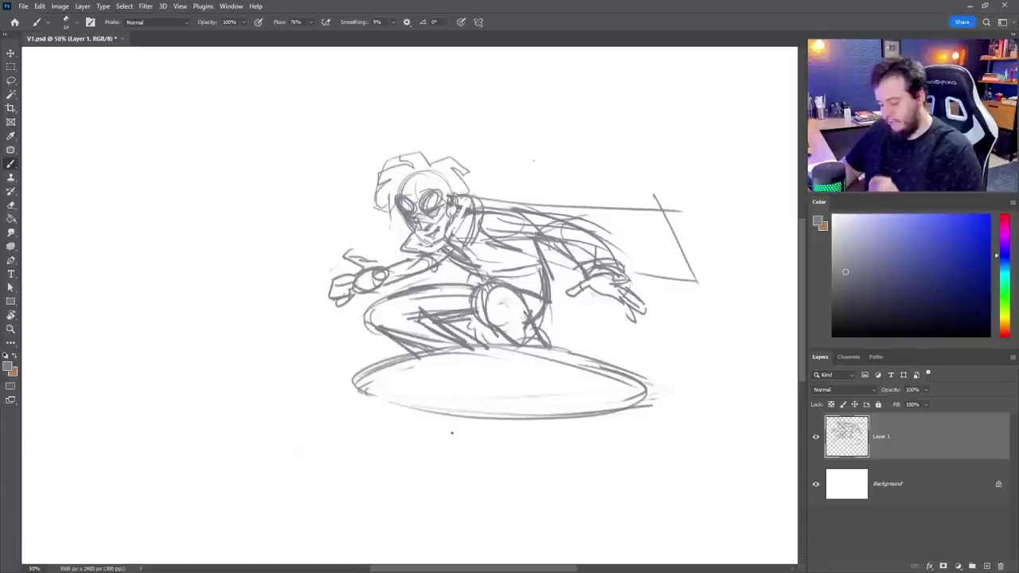
Outline a jagged, spiky splash shape all around the surfboard
{"action": "mouse_move", "coordinate": [420, 350]}
{"action": "left_mouse_down"}
{"action": "mouse_move", "coordinate": [398, 360]}
{"action": "mouse_move", "coordinate": [589, 423]}
{"action": "mouse_move", "coordinate": [623, 398]}
{"action": "mouse_move", "coordinate": [400, 407]}
{"action": "left_mouse_up"}
{"action": "left_click_drag", "start_coordinate": [587, 337], "coordinate": [664, 362]}
{"action": "left_click_drag", "start_coordinate": [664, 362], "coordinate": [636, 430]}
{"action": "left_click_drag", "start_coordinate": [636, 431], "coordinate": [456, 446]}
{"action": "left_click_drag", "start_coordinate": [370, 359], "coordinate": [459, 436]}
Sketch long flowing trails sweeping back behind the board and erase their overlapping lines
{"action": "mouse_move", "coordinate": [667, 433]}
{"action": "left_mouse_down"}
{"action": "mouse_move", "coordinate": [609, 422]}
{"action": "mouse_move", "coordinate": [547, 393]}
{"action": "mouse_move", "coordinate": [796, 450]}
{"action": "left_mouse_up"}
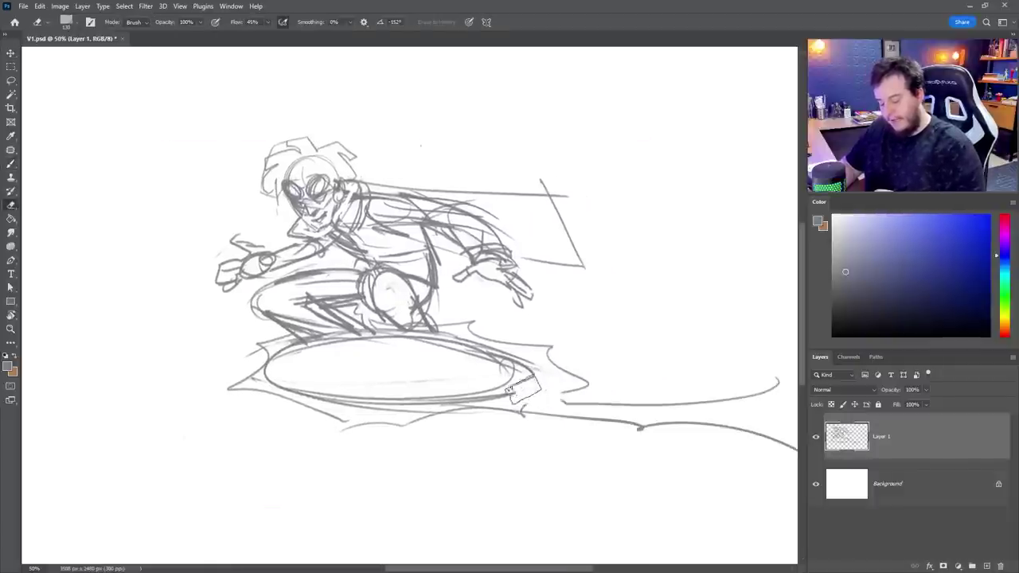
{"action": "left_click_drag", "start_coordinate": [549, 386], "coordinate": [778, 381]}
{"action": "key", "text": "e"}
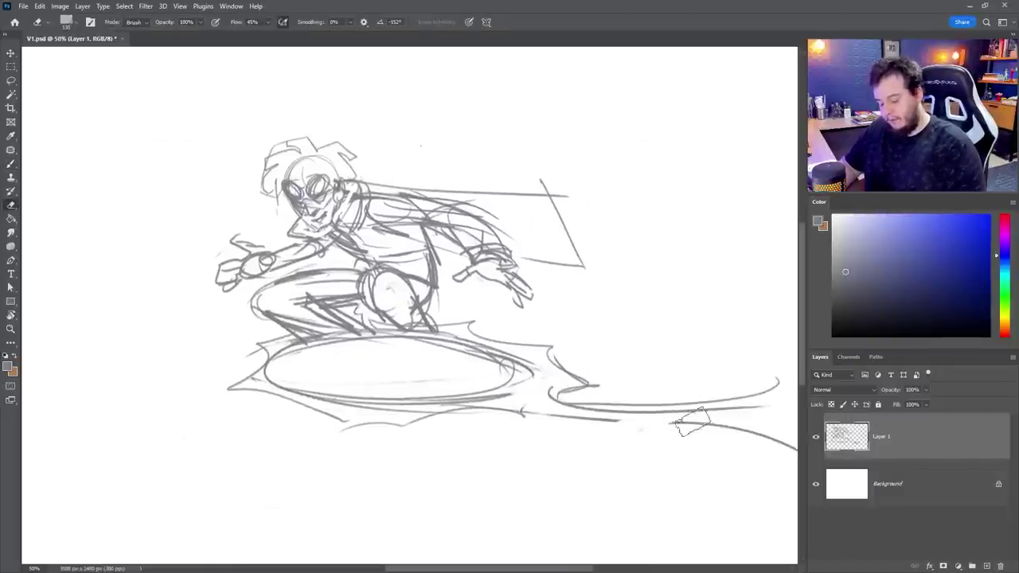
{"action": "left_click_drag", "start_coordinate": [693, 423], "coordinate": [700, 391]}
{"action": "key", "text": "b"}
{"action": "left_click_drag", "start_coordinate": [550, 390], "coordinate": [582, 316]}
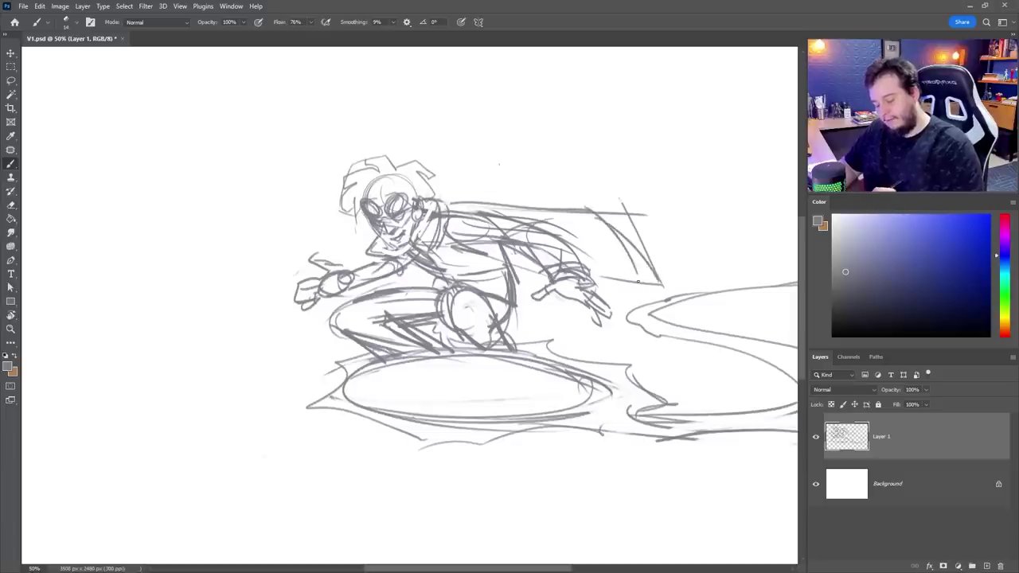
Refine the cape's trailing end with a curved edge and erase the old overshooting corner lines
{"action": "left_click_drag", "start_coordinate": [597, 274], "coordinate": [667, 292]}
{"action": "key", "text": "e"}
{"action": "left_click_drag", "start_coordinate": [623, 193], "coordinate": [696, 297]}
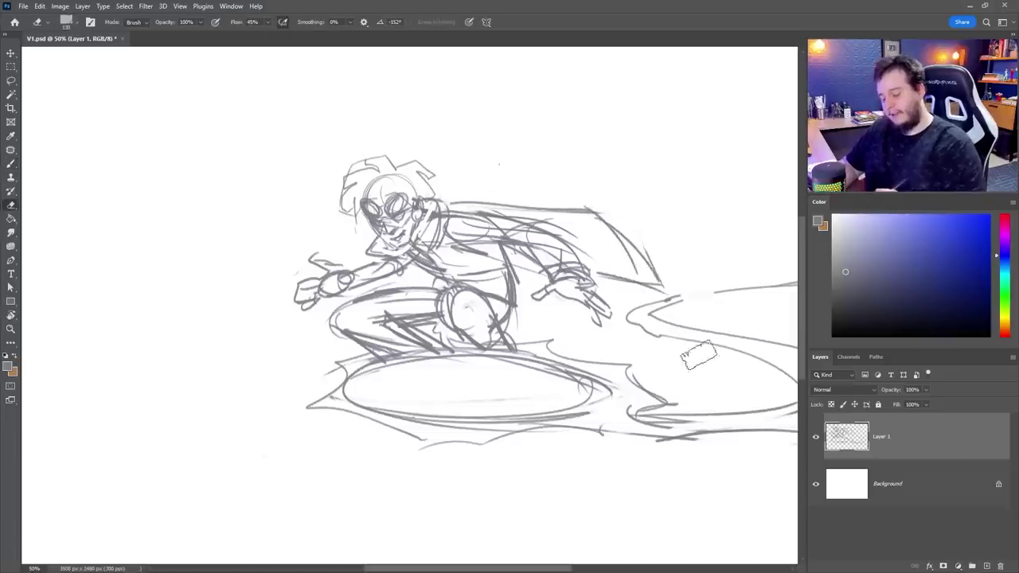
{"action": "key", "text": "b"}
Lower Layer 1's opacity to fade the sketch and add a new empty layer above it
{"action": "key", "text": "v"}
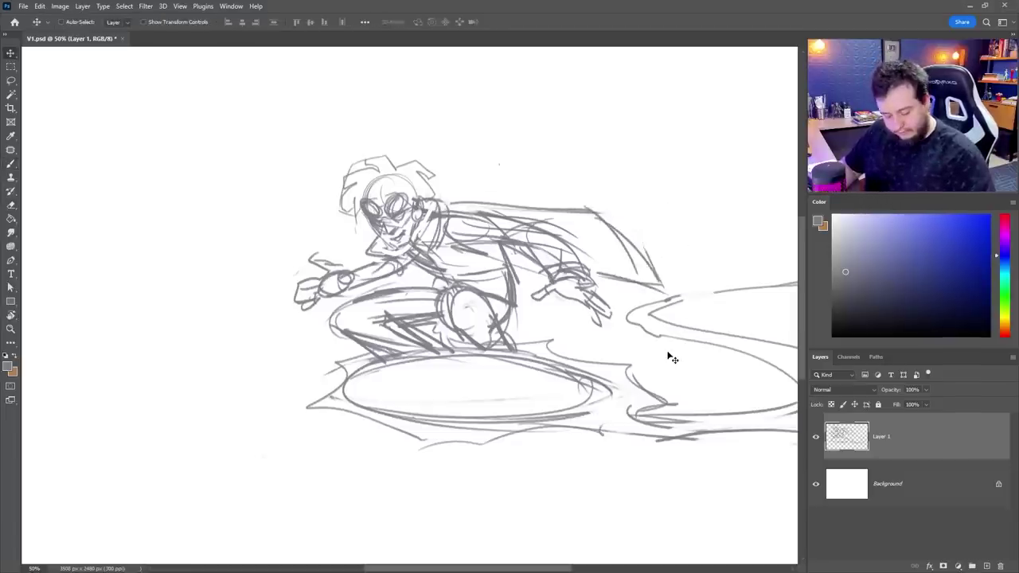
{"action": "left_click_drag", "start_coordinate": [928, 391], "coordinate": [890, 406]}
{"action": "key", "text": "z"}
{"action": "left_click", "coordinate": [519, 282]}
{"action": "left_click", "coordinate": [986, 566]}
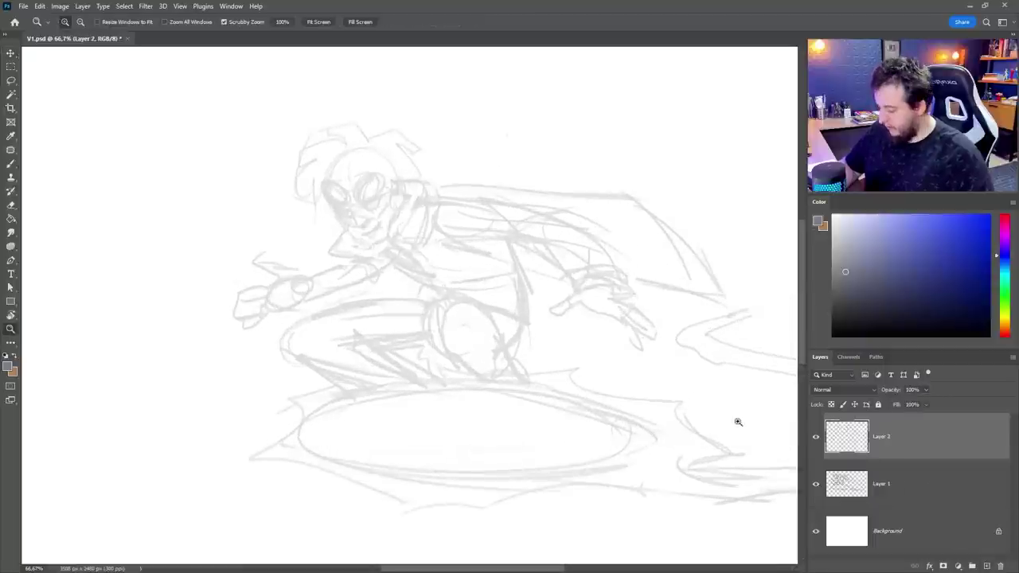
Enlarge the faded character sketch on Layer 1 with Free Transform
{"action": "left_click", "coordinate": [569, 351], "text": "alt"}
{"action": "key", "text": "ctrl+t"}
{"action": "left_click", "coordinate": [499, 220]}
{"action": "left_click", "coordinate": [916, 483]}
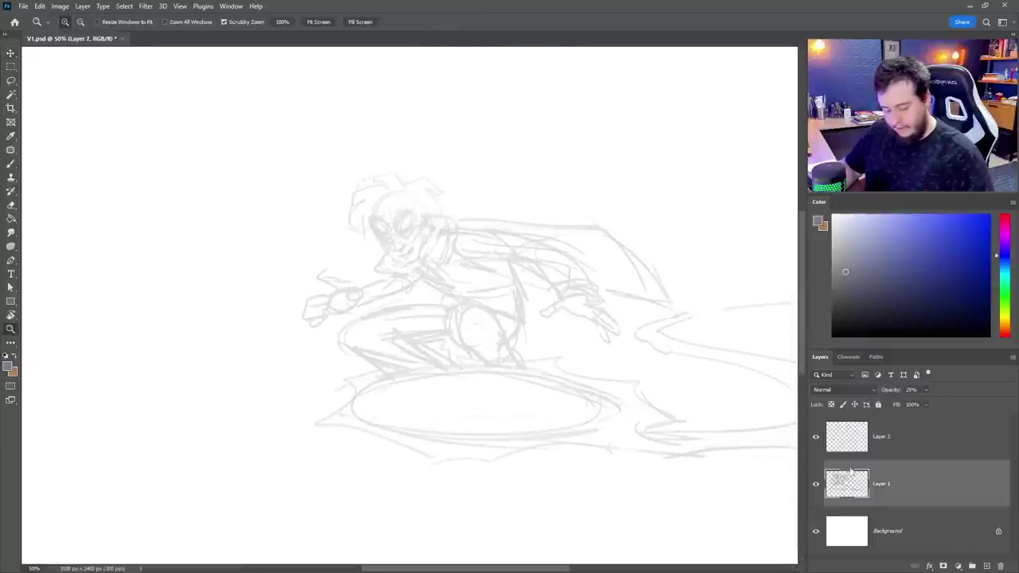
{"action": "key", "text": "ctrl+t"}
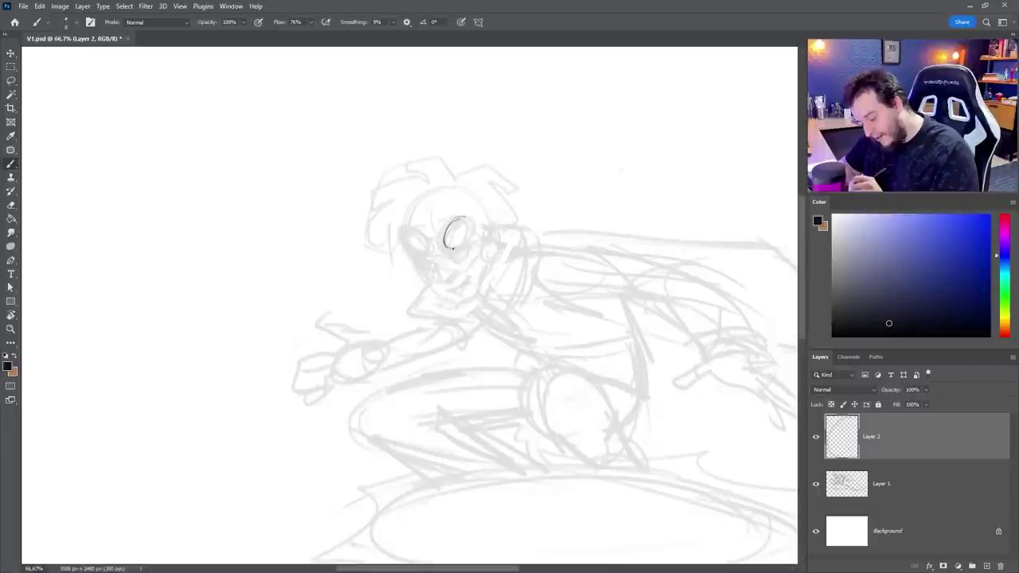
Set the brush flow to 95% and ink both round goggle lenses and their bridge on Layer 2
{"action": "left_click_drag", "start_coordinate": [463, 219], "coordinate": [444, 239]}
{"action": "left_click_drag", "start_coordinate": [311, 22], "coordinate": [323, 40]}
{"action": "scroll", "coordinate": [437, 261], "scroll_direction": "up", "scroll_amount": 1}
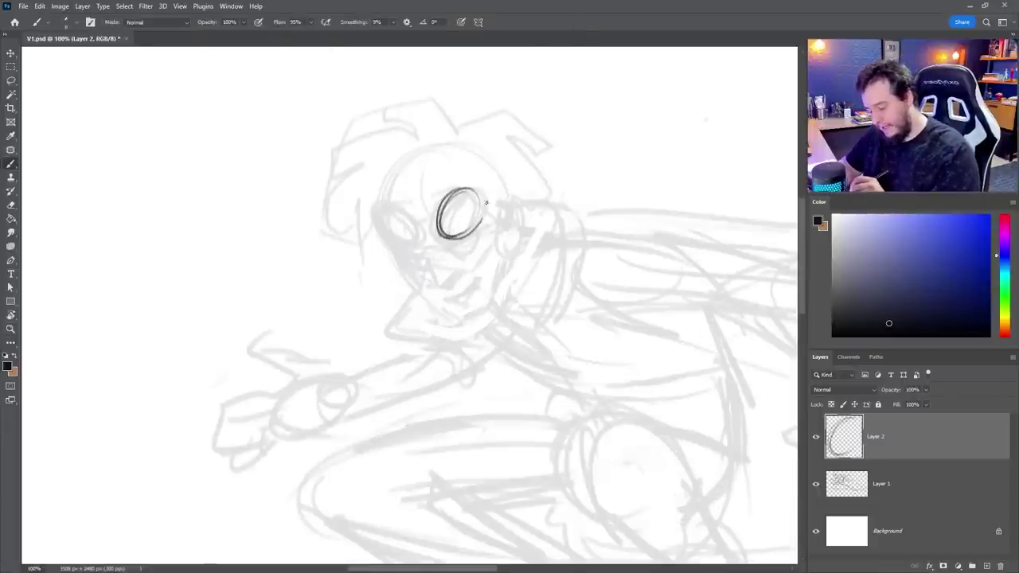
{"action": "left_click_drag", "start_coordinate": [485, 202], "coordinate": [442, 236]}
{"action": "left_click_drag", "start_coordinate": [378, 227], "coordinate": [413, 239]}
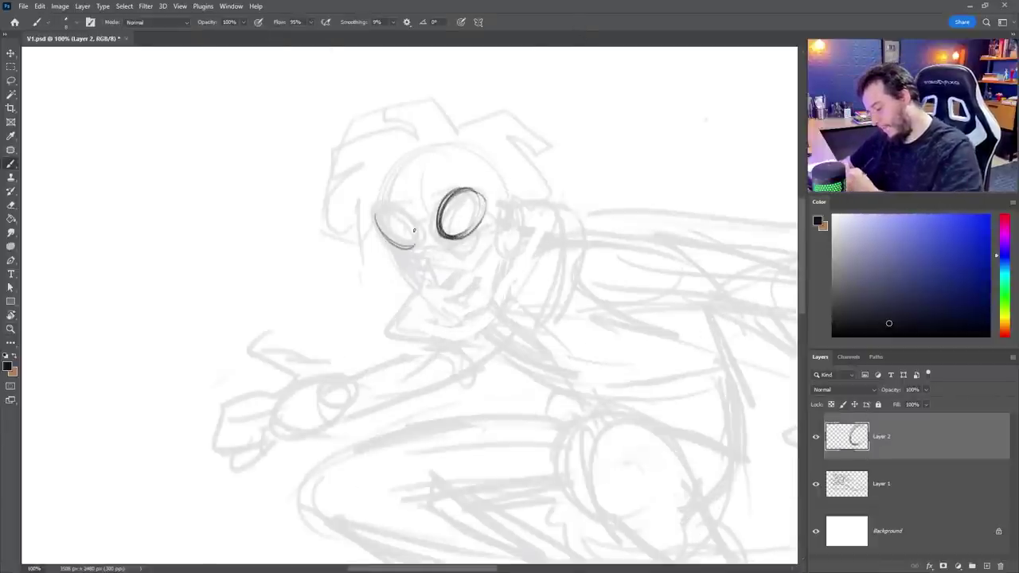
{"action": "left_click_drag", "start_coordinate": [377, 209], "coordinate": [416, 237]}
{"action": "left_click_drag", "start_coordinate": [463, 193], "coordinate": [460, 237]}
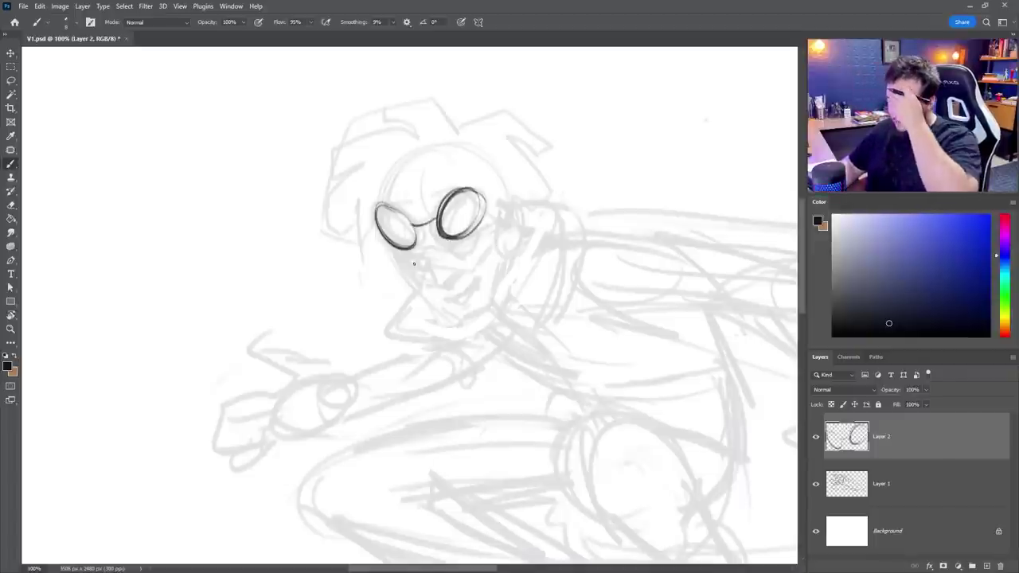
Set the eraser size to 37 px and tidy the goggles, giving the bridge a second line
{"action": "key", "text": "e"}
{"action": "right_click", "coordinate": [473, 207]}
{"action": "left_click_drag", "start_coordinate": [532, 237], "coordinate": [538, 236]}
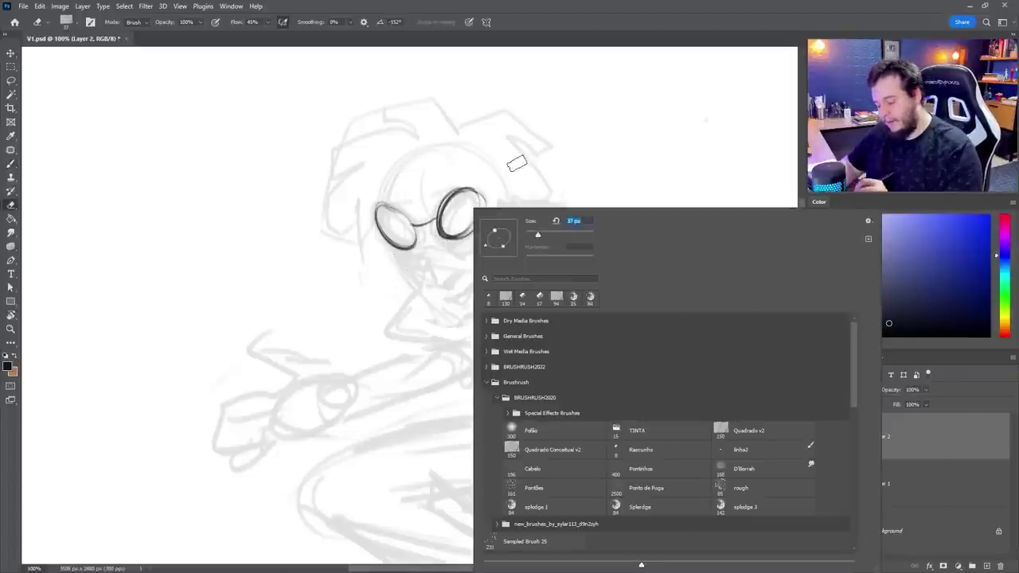
{"action": "left_click", "coordinate": [518, 164]}
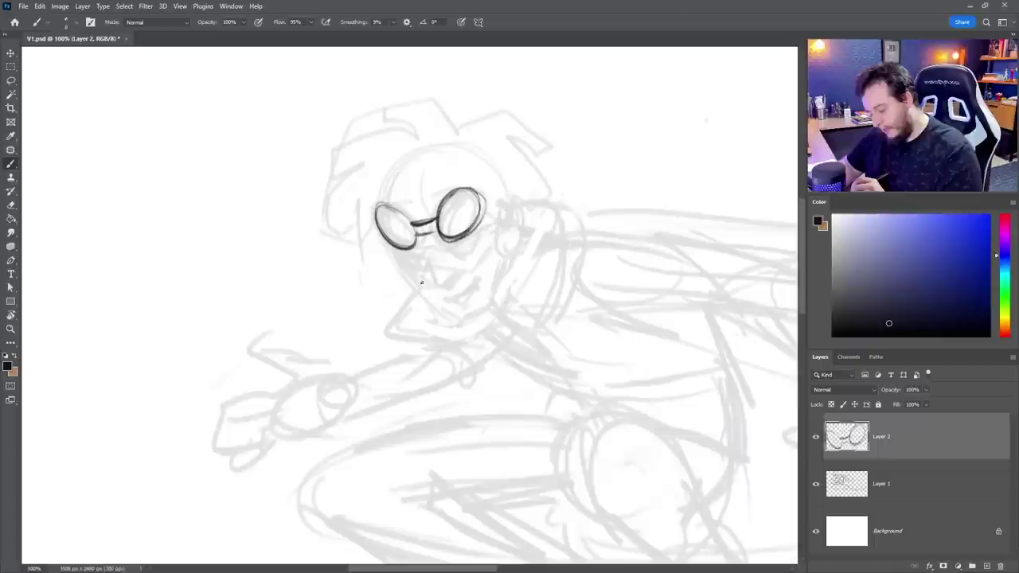
Ink the face with mask edges, eyes, nose, smirking mouth, jaw and ear, and touch up the goggles
{"action": "left_click_drag", "start_coordinate": [422, 282], "coordinate": [432, 269]}
{"action": "left_click_drag", "start_coordinate": [476, 269], "coordinate": [497, 237]}
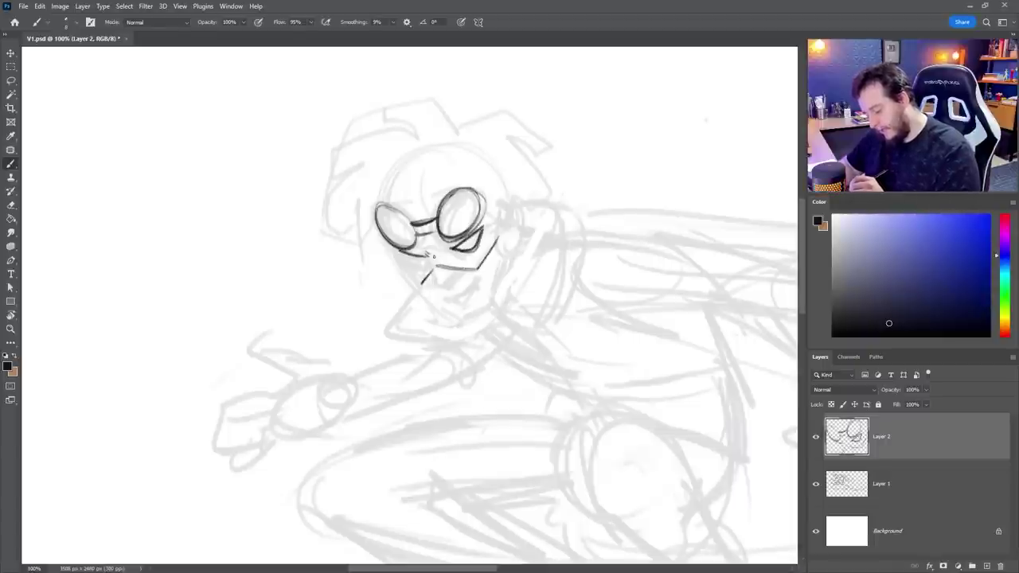
{"action": "mouse_move", "coordinate": [433, 256]}
{"action": "left_mouse_down"}
{"action": "mouse_move", "coordinate": [407, 255]}
{"action": "mouse_move", "coordinate": [420, 282]}
{"action": "mouse_move", "coordinate": [470, 320]}
{"action": "mouse_move", "coordinate": [512, 236]}
{"action": "left_mouse_up"}
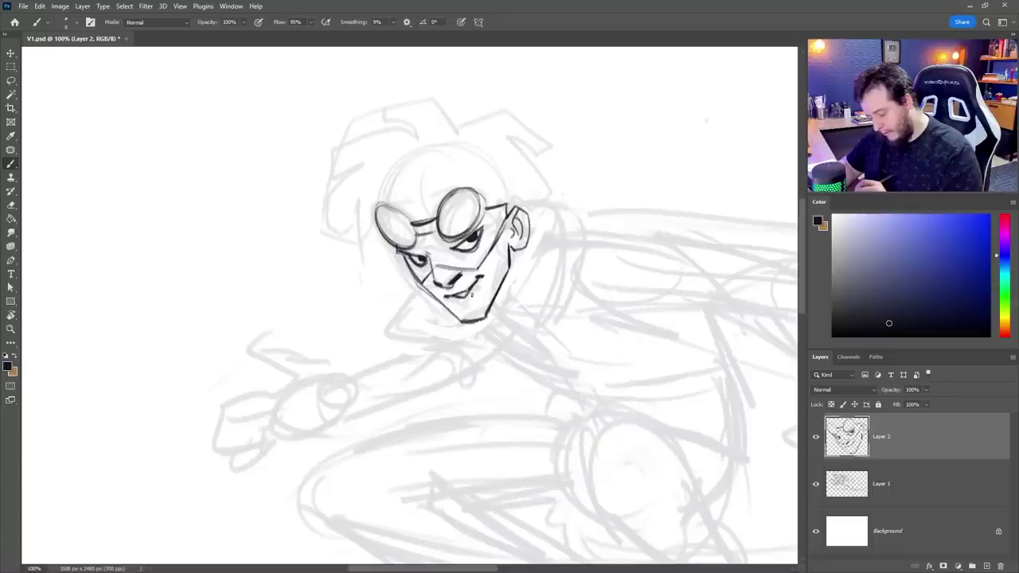
{"action": "left_click_drag", "start_coordinate": [430, 272], "coordinate": [473, 266]}
{"action": "left_click_drag", "start_coordinate": [463, 307], "coordinate": [475, 302]}
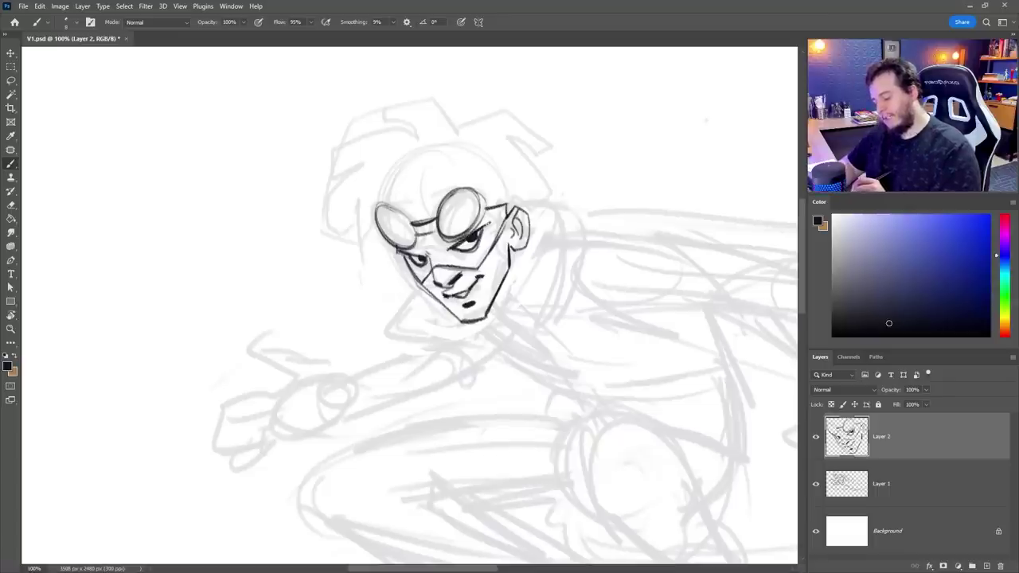
{"action": "left_click_drag", "start_coordinate": [398, 251], "coordinate": [508, 220]}
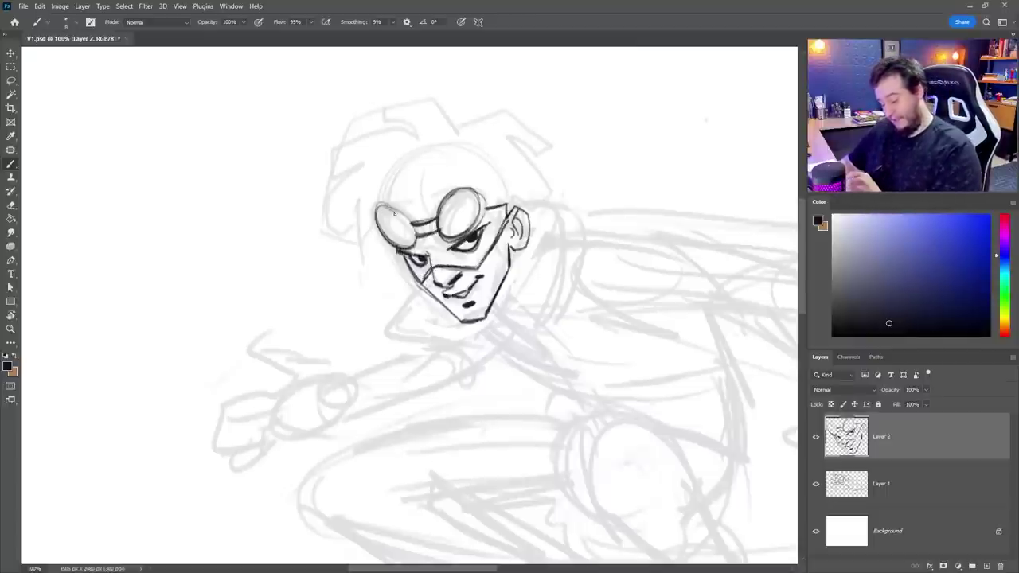
{"action": "left_click_drag", "start_coordinate": [377, 226], "coordinate": [409, 205]}
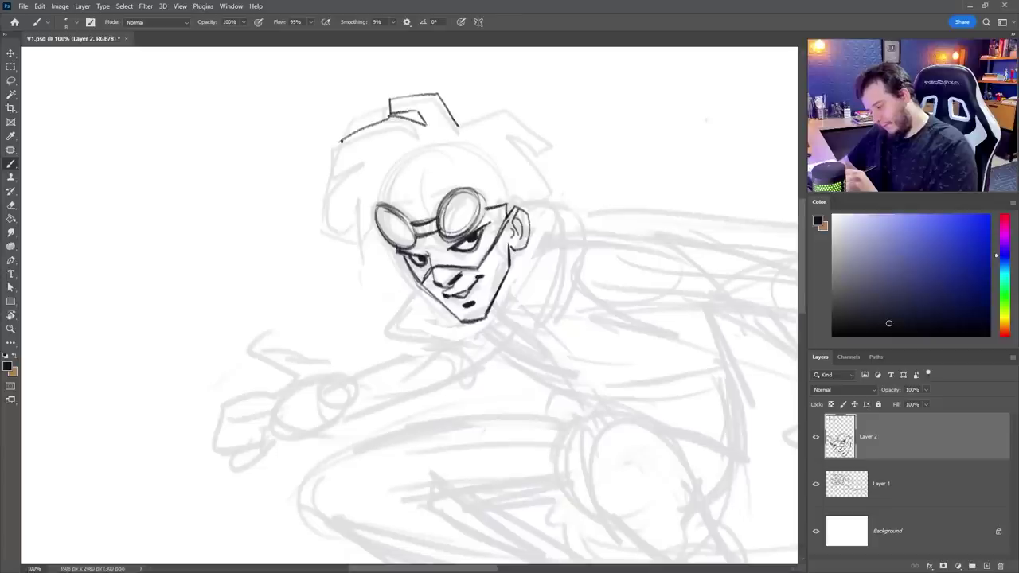
Ink the chunky, spiky hair locks around the head from the far side to behind the ear, redoing the misplaced stroke
{"action": "key", "text": "ctrl+z"}
{"action": "mouse_move", "coordinate": [416, 125]}
{"action": "left_mouse_down"}
{"action": "mouse_move", "coordinate": [334, 191]}
{"action": "mouse_move", "coordinate": [329, 226]}
{"action": "left_mouse_up"}
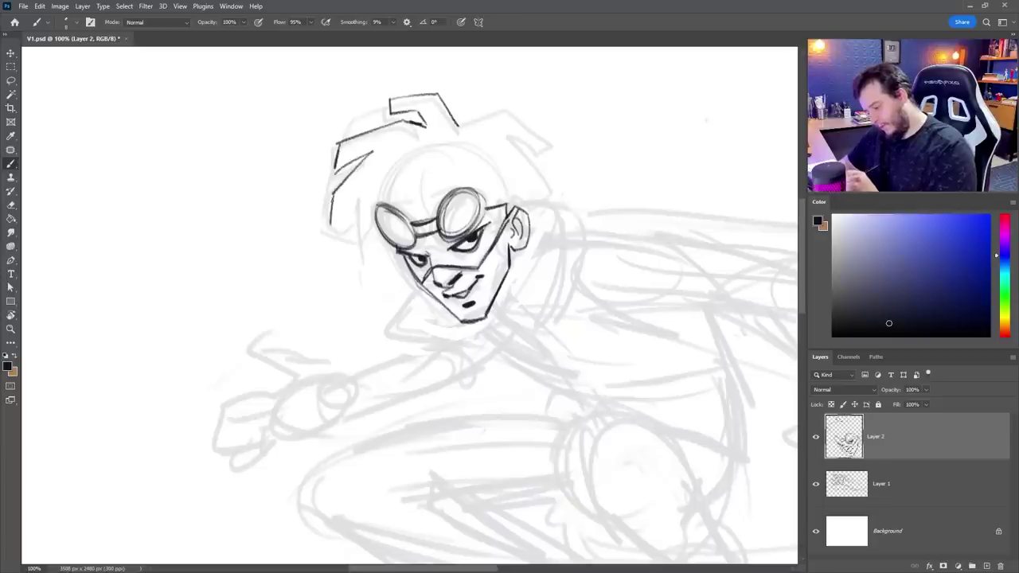
{"action": "mouse_move", "coordinate": [363, 194]}
{"action": "left_mouse_down"}
{"action": "mouse_move", "coordinate": [347, 238]}
{"action": "mouse_move", "coordinate": [367, 236]}
{"action": "left_mouse_up"}
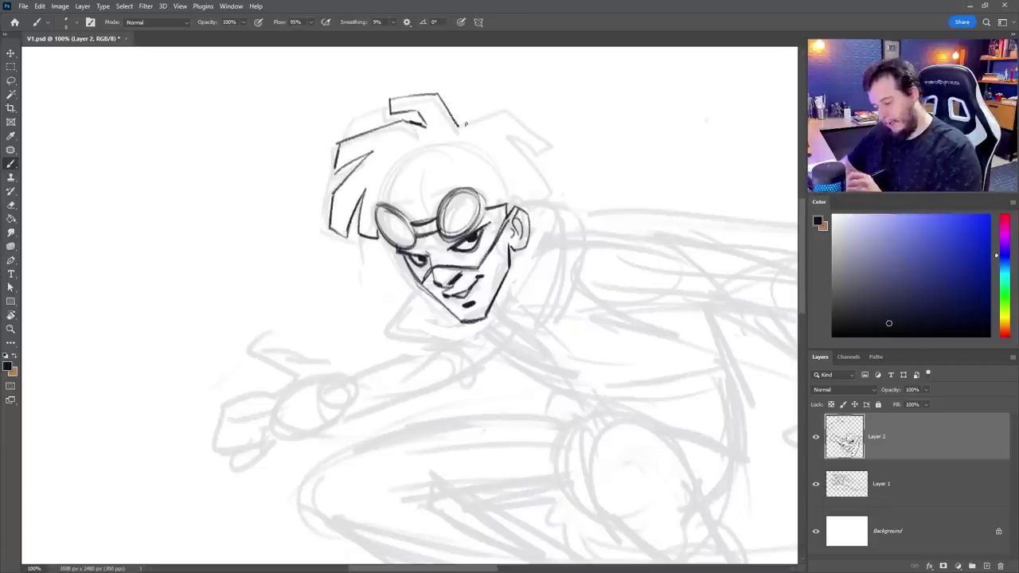
{"action": "mouse_move", "coordinate": [459, 126]}
{"action": "left_mouse_down"}
{"action": "mouse_move", "coordinate": [529, 128]}
{"action": "mouse_move", "coordinate": [507, 139]}
{"action": "left_mouse_up"}
{"action": "left_click_drag", "start_coordinate": [510, 144], "coordinate": [543, 194]}
{"action": "mouse_move", "coordinate": [543, 194]}
{"action": "left_mouse_down"}
{"action": "mouse_move", "coordinate": [516, 172]}
{"action": "mouse_move", "coordinate": [541, 208]}
{"action": "left_mouse_up"}
{"action": "left_click_drag", "start_coordinate": [541, 207], "coordinate": [529, 215]}
{"action": "left_click_drag", "start_coordinate": [527, 213], "coordinate": [511, 202]}
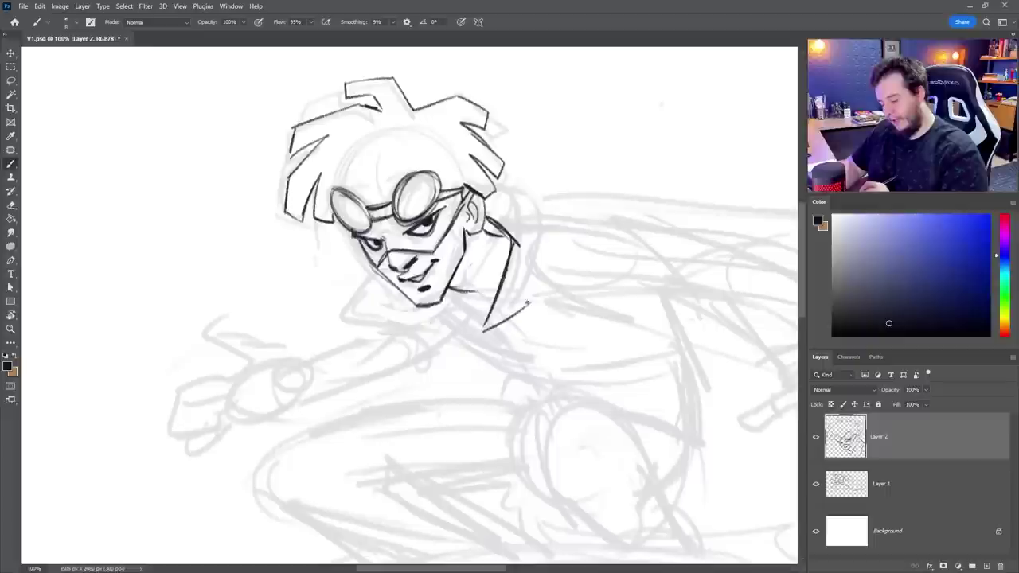
Ink the raised jacket collar with its two pointed lapels and start the open neckline on the chest
{"action": "left_click_drag", "start_coordinate": [526, 302], "coordinate": [531, 301]}
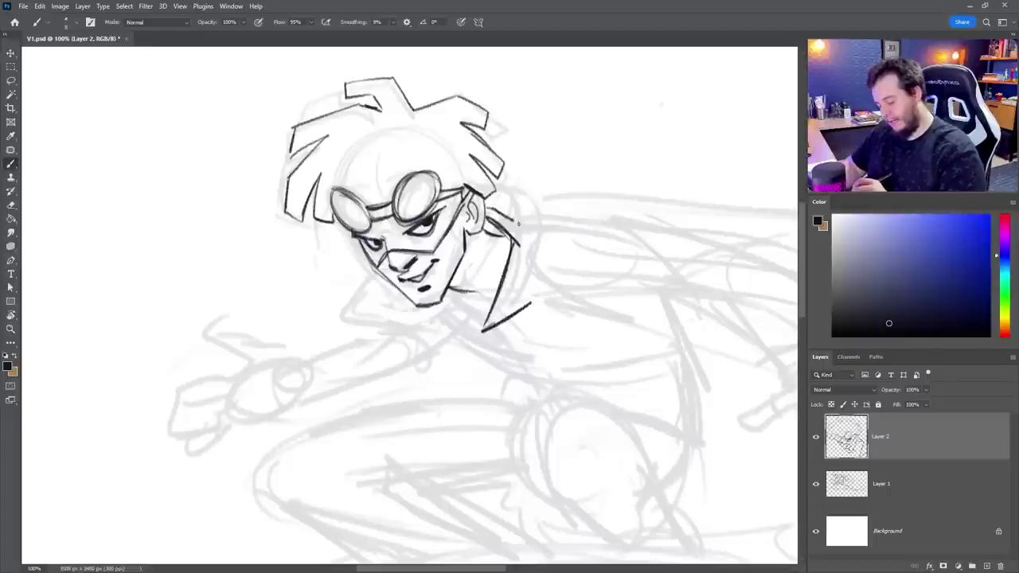
{"action": "left_click_drag", "start_coordinate": [518, 224], "coordinate": [534, 317]}
{"action": "mouse_move", "coordinate": [377, 275]}
{"action": "left_mouse_down"}
{"action": "mouse_move", "coordinate": [352, 324]}
{"action": "mouse_move", "coordinate": [422, 325]}
{"action": "left_mouse_up"}
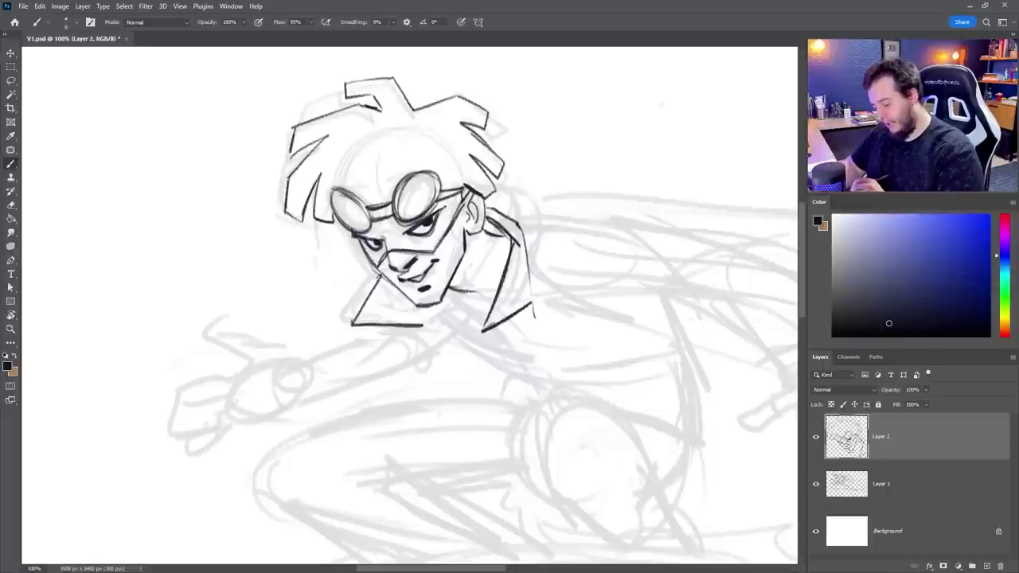
{"action": "left_click_drag", "start_coordinate": [351, 322], "coordinate": [385, 275]}
{"action": "left_click_drag", "start_coordinate": [409, 324], "coordinate": [440, 323]}
{"action": "left_click_drag", "start_coordinate": [442, 324], "coordinate": [523, 387]}
Ink the jacket's lower front edges and pointed hem with the hip line below, erasing stray overlap at the hip
{"action": "left_click_drag", "start_coordinate": [585, 400], "coordinate": [542, 345]}
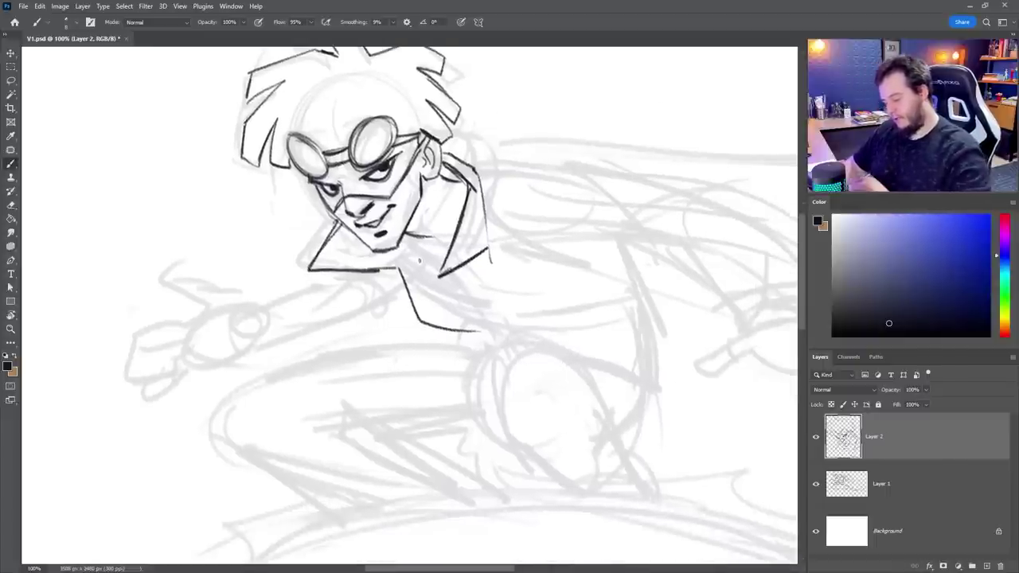
{"action": "left_click_drag", "start_coordinate": [498, 319], "coordinate": [665, 328]}
{"action": "left_click_drag", "start_coordinate": [638, 288], "coordinate": [675, 373]}
{"action": "left_click_drag", "start_coordinate": [563, 348], "coordinate": [681, 374]}
{"action": "left_click_drag", "start_coordinate": [675, 374], "coordinate": [694, 422]}
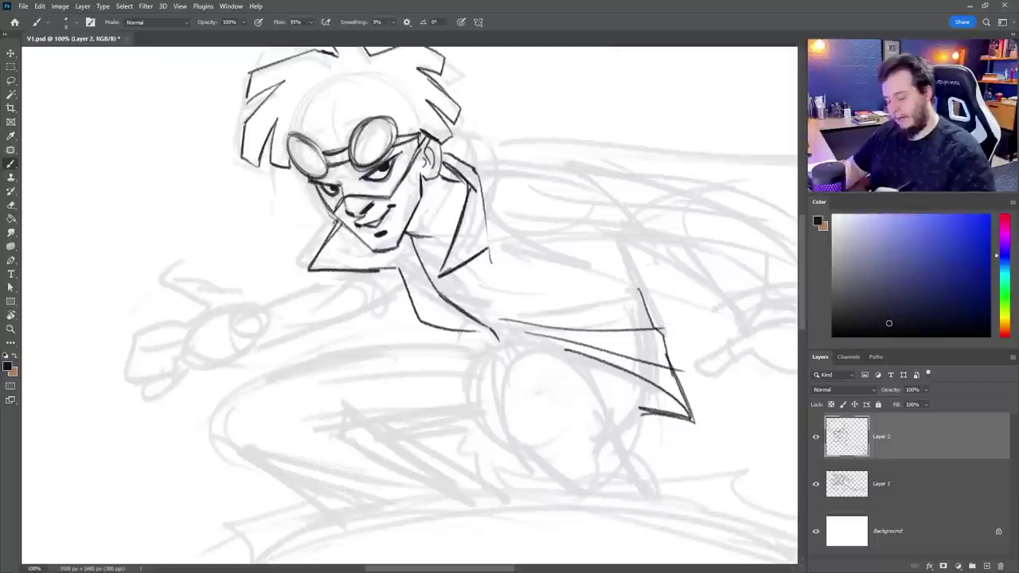
{"action": "left_click_drag", "start_coordinate": [567, 350], "coordinate": [640, 382]}
{"action": "left_click_drag", "start_coordinate": [649, 381], "coordinate": [625, 445]}
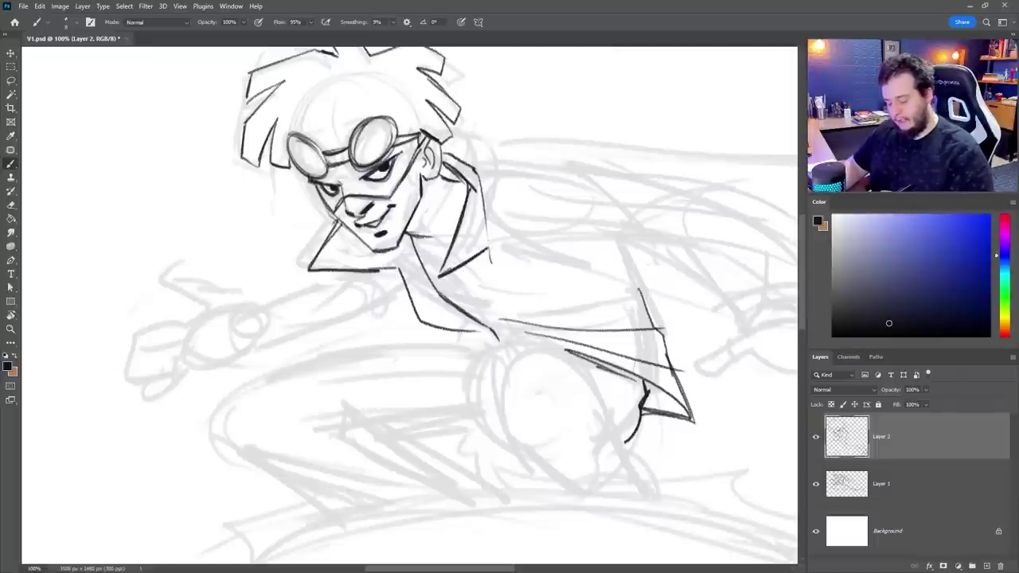
{"action": "key", "text": "e"}
{"action": "mouse_move", "coordinate": [642, 406]}
{"action": "left_mouse_down"}
{"action": "mouse_move", "coordinate": [631, 453]}
{"action": "mouse_move", "coordinate": [635, 422]}
{"action": "left_mouse_up"}
{"action": "key", "text": "b"}
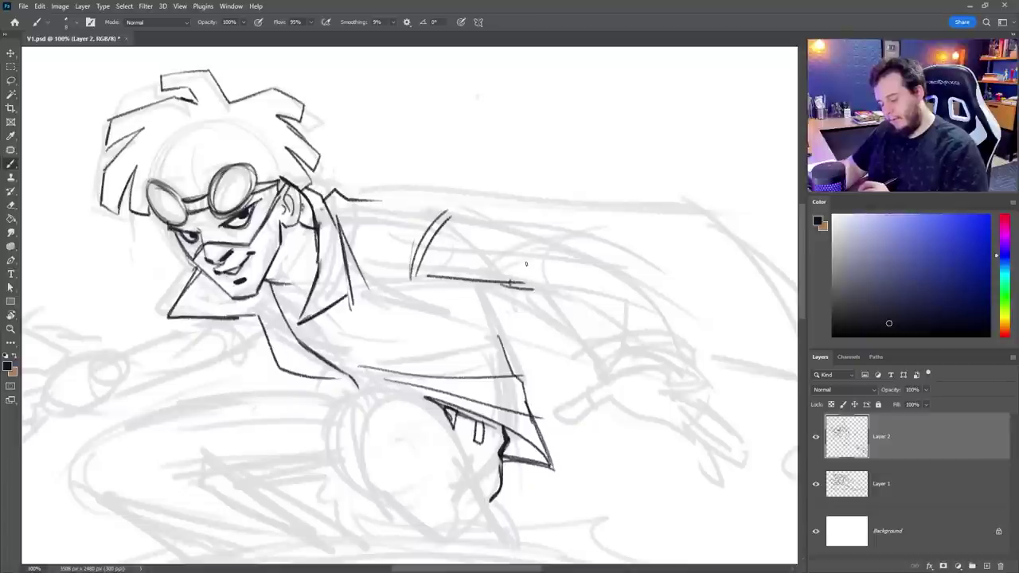
Ink the rear arm's sleeve with curved elbow bands, forearm edges and a cuff, undoing the misplaced upper-arm stroke
{"action": "left_click_drag", "start_coordinate": [526, 264], "coordinate": [594, 238]}
{"action": "left_click_drag", "start_coordinate": [528, 288], "coordinate": [607, 259]}
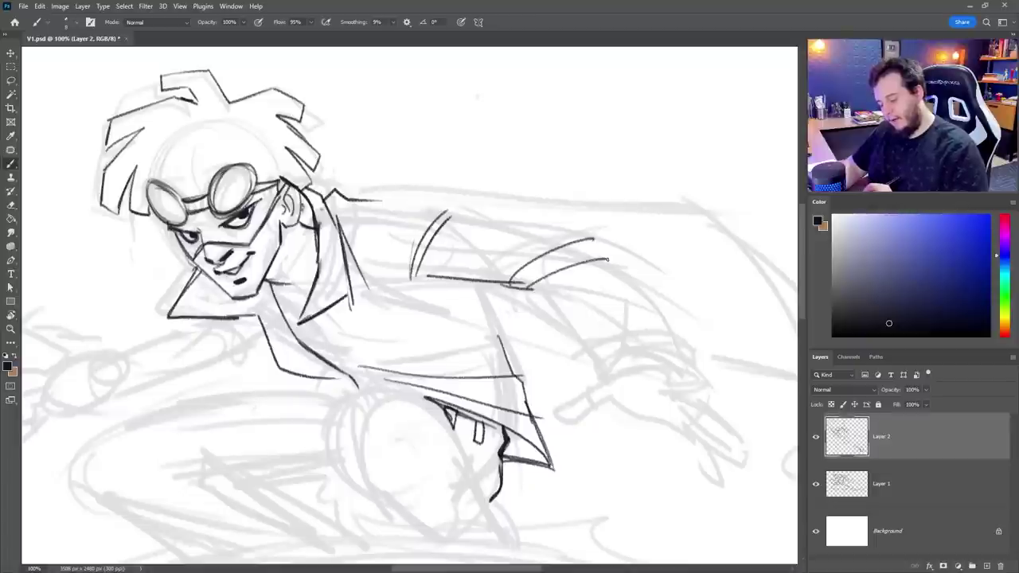
{"action": "left_click_drag", "start_coordinate": [449, 214], "coordinate": [619, 235]}
{"action": "key", "text": "ctrl+z"}
{"action": "mouse_move", "coordinate": [482, 218]}
{"action": "left_mouse_down"}
{"action": "mouse_move", "coordinate": [647, 301]}
{"action": "mouse_move", "coordinate": [661, 330]}
{"action": "left_mouse_up"}
{"action": "left_click_drag", "start_coordinate": [522, 288], "coordinate": [588, 355]}
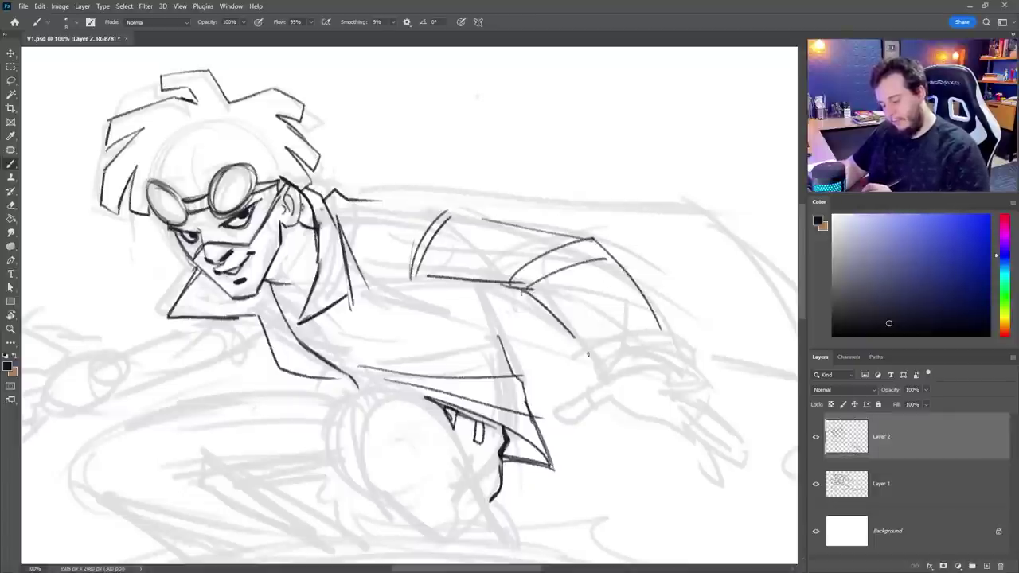
{"action": "left_click_drag", "start_coordinate": [557, 311], "coordinate": [599, 366]}
{"action": "mouse_move", "coordinate": [591, 360]}
{"action": "left_mouse_down"}
{"action": "mouse_move", "coordinate": [672, 331]}
{"action": "mouse_move", "coordinate": [682, 354]}
{"action": "left_mouse_up"}
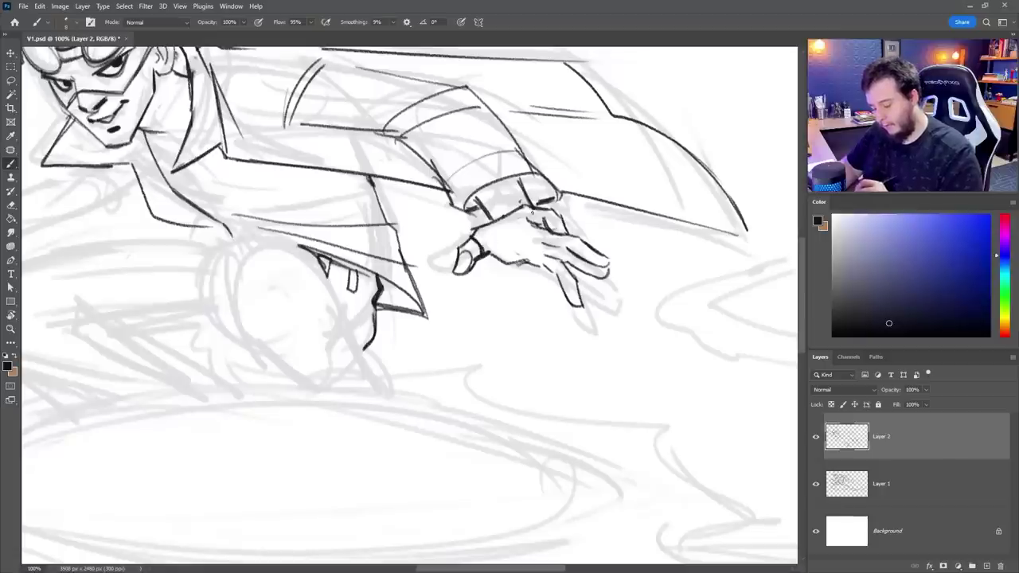
Refine the rear hand's finger lines and erase overlapping lines at the wrist cuff
{"action": "left_click_drag", "start_coordinate": [562, 248], "coordinate": [564, 276]}
{"action": "key", "text": "e"}
{"action": "mouse_move", "coordinate": [486, 218]}
{"action": "left_mouse_down"}
{"action": "mouse_move", "coordinate": [531, 200]}
{"action": "mouse_move", "coordinate": [501, 207]}
{"action": "mouse_move", "coordinate": [483, 193]}
{"action": "left_mouse_up"}
{"action": "key", "text": "b"}
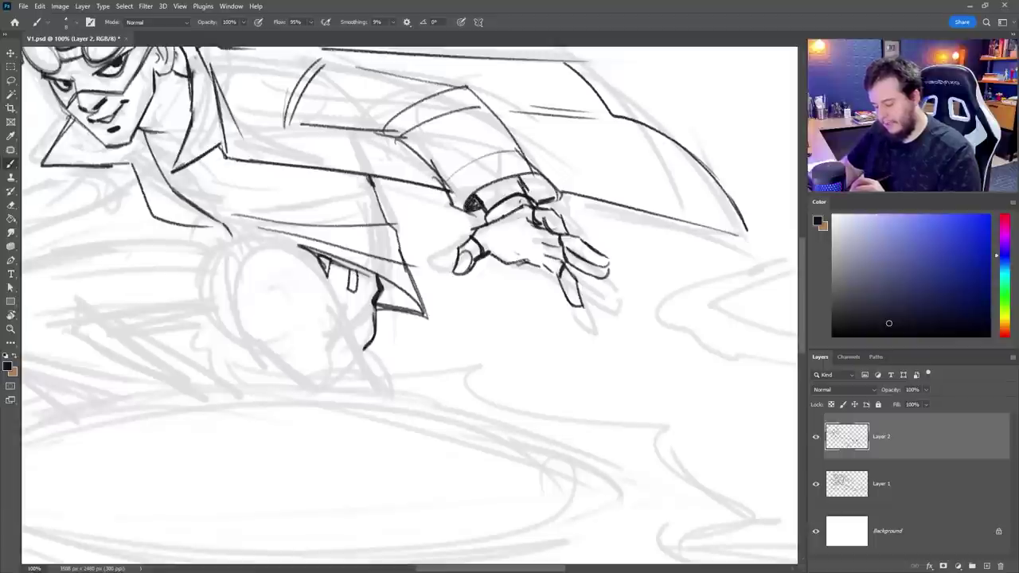
Ink the dark shirt neckband beneath the chin, undoing the stray strokes
{"action": "mouse_move", "coordinate": [397, 183]}
{"action": "left_mouse_down"}
{"action": "mouse_move", "coordinate": [419, 198]}
{"action": "mouse_move", "coordinate": [438, 185]}
{"action": "mouse_move", "coordinate": [426, 205]}
{"action": "left_mouse_up"}
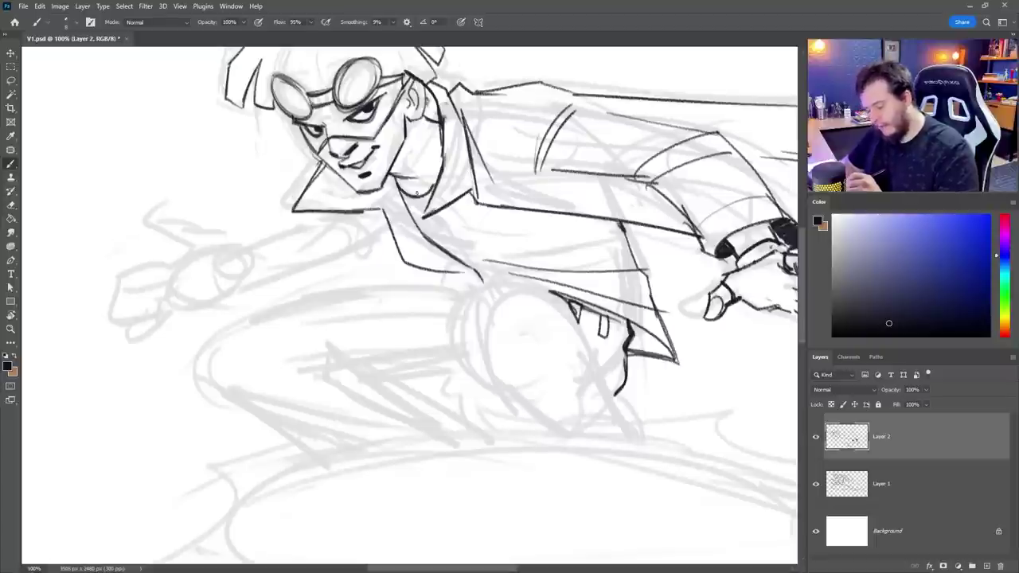
{"action": "key", "text": "ctrl+z"}
{"action": "key", "text": "ctrl+z"}
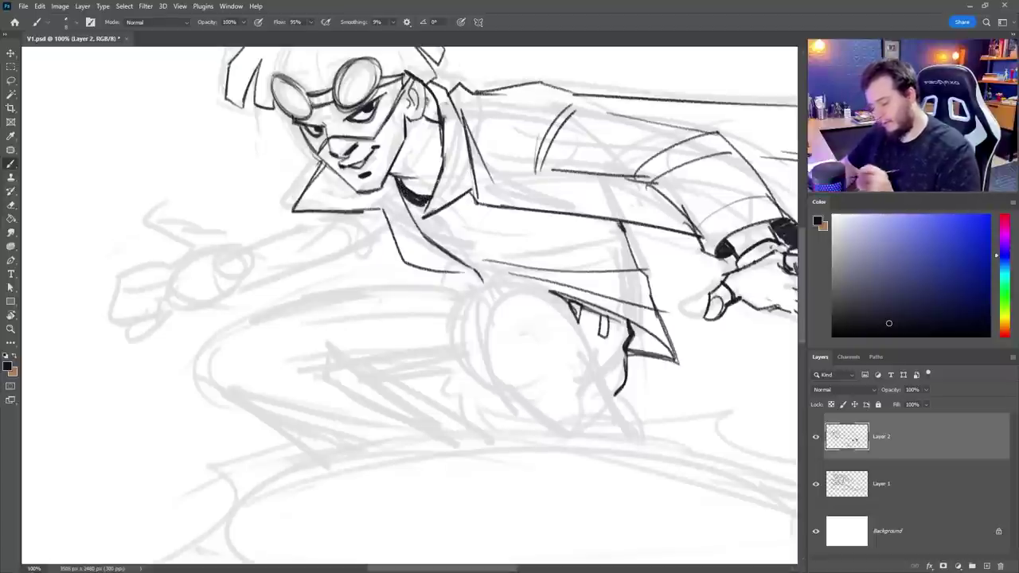
Draw a round chest emblem and fill a black lightning bolt inside it
{"action": "mouse_move", "coordinate": [454, 255]}
{"action": "left_mouse_down"}
{"action": "mouse_move", "coordinate": [447, 249]}
{"action": "mouse_move", "coordinate": [493, 209]}
{"action": "mouse_move", "coordinate": [457, 259]}
{"action": "mouse_move", "coordinate": [471, 208]}
{"action": "mouse_move", "coordinate": [528, 264]}
{"action": "left_mouse_up"}
{"action": "mouse_move", "coordinate": [487, 205]}
{"action": "left_mouse_down"}
{"action": "mouse_move", "coordinate": [526, 268]}
{"action": "mouse_move", "coordinate": [509, 281]}
{"action": "mouse_move", "coordinate": [517, 283]}
{"action": "mouse_move", "coordinate": [463, 249]}
{"action": "mouse_move", "coordinate": [488, 289]}
{"action": "left_mouse_up"}
{"action": "mouse_move", "coordinate": [499, 236]}
{"action": "left_mouse_down"}
{"action": "mouse_move", "coordinate": [482, 266]}
{"action": "mouse_move", "coordinate": [497, 208]}
{"action": "left_mouse_up"}
{"action": "mouse_move", "coordinate": [468, 199]}
{"action": "left_mouse_down"}
{"action": "mouse_move", "coordinate": [484, 240]}
{"action": "mouse_move", "coordinate": [480, 202]}
{"action": "left_mouse_up"}
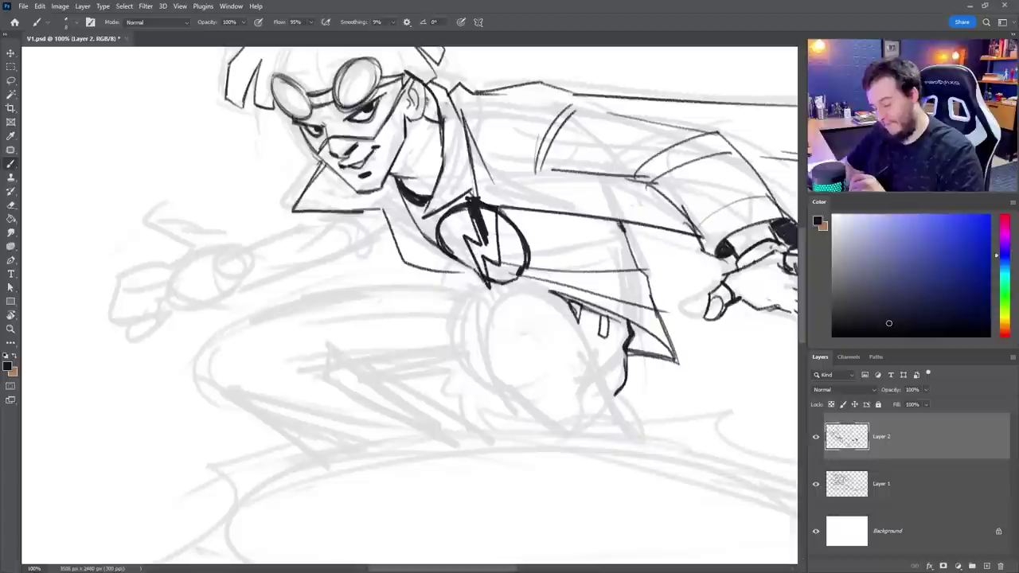
{"action": "left_click_drag", "start_coordinate": [484, 239], "coordinate": [472, 281]}
{"action": "left_click_drag", "start_coordinate": [476, 244], "coordinate": [493, 261]}
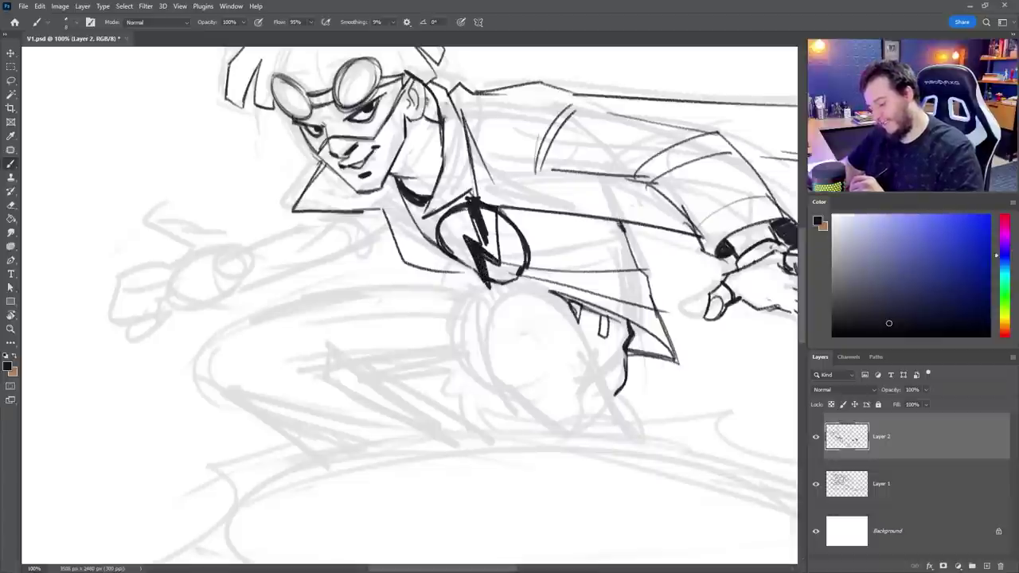
Ink the forward arm and open hand with a wristband, and compare the line art with the Layer 1 rough hidden and shown
{"action": "mouse_move", "coordinate": [475, 220]}
{"action": "left_mouse_down"}
{"action": "mouse_move", "coordinate": [498, 263]}
{"action": "mouse_move", "coordinate": [308, 366]}
{"action": "left_mouse_up"}
{"action": "mouse_move", "coordinate": [603, 124]}
{"action": "left_mouse_down"}
{"action": "mouse_move", "coordinate": [556, 116]}
{"action": "mouse_move", "coordinate": [533, 162]}
{"action": "mouse_move", "coordinate": [528, 138]}
{"action": "mouse_move", "coordinate": [509, 194]}
{"action": "mouse_move", "coordinate": [525, 168]}
{"action": "mouse_move", "coordinate": [604, 121]}
{"action": "left_mouse_up"}
{"action": "left_click_drag", "start_coordinate": [678, 124], "coordinate": [673, 147]}
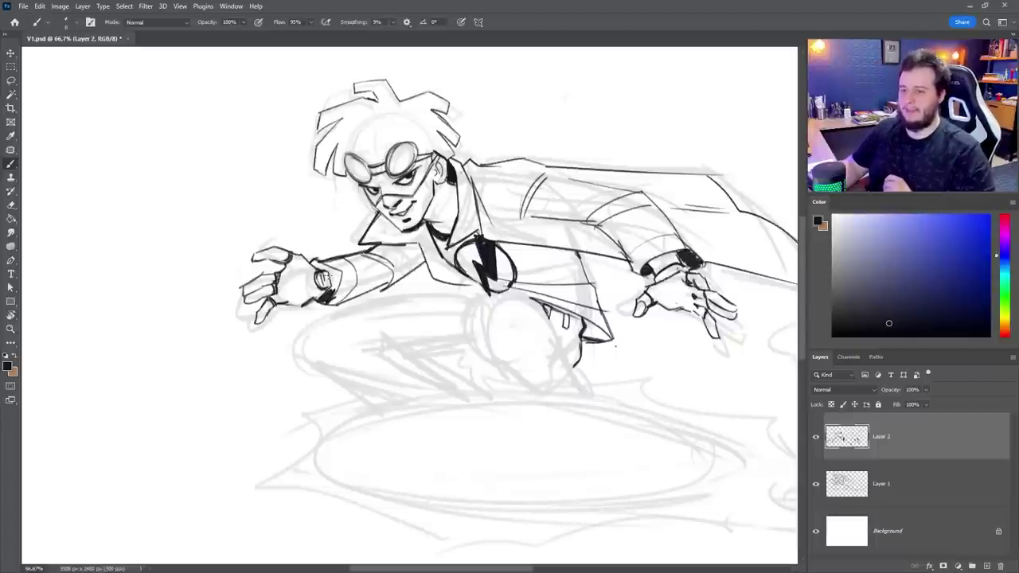
{"action": "left_click", "coordinate": [818, 489]}
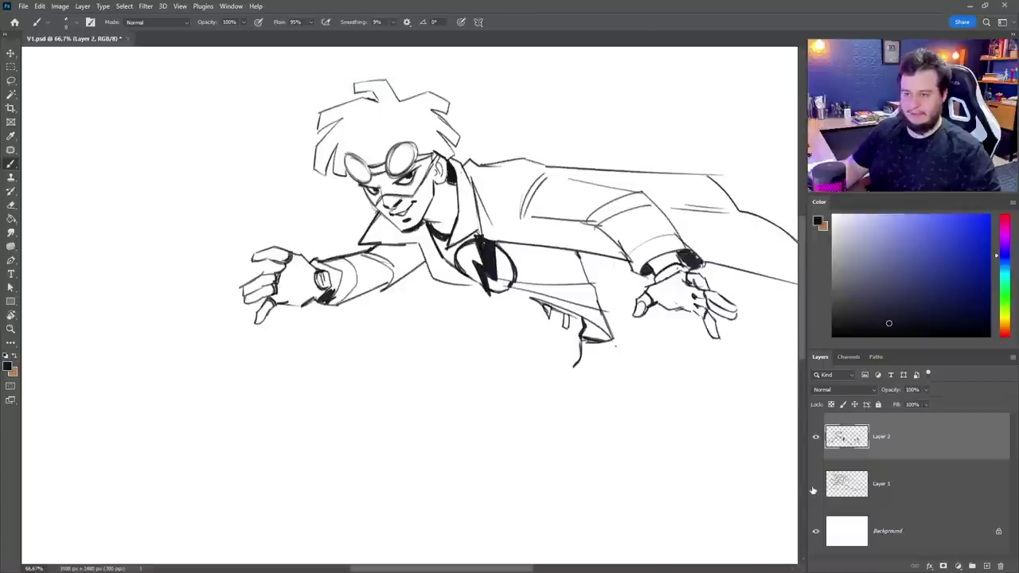
{"action": "left_click", "coordinate": [815, 484]}
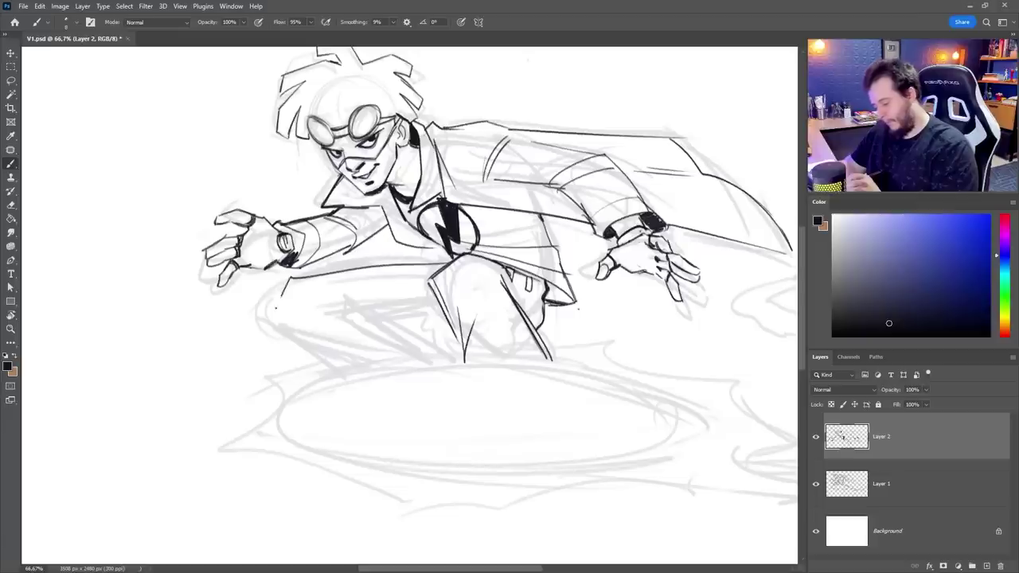
Undo the loose front-thigh strokes and ink the bent front leg's thigh, angular knee and shin
{"action": "left_click_drag", "start_coordinate": [276, 307], "coordinate": [272, 316]}
{"action": "key", "text": "ctrl+z"}
{"action": "key", "text": "ctrl+z"}
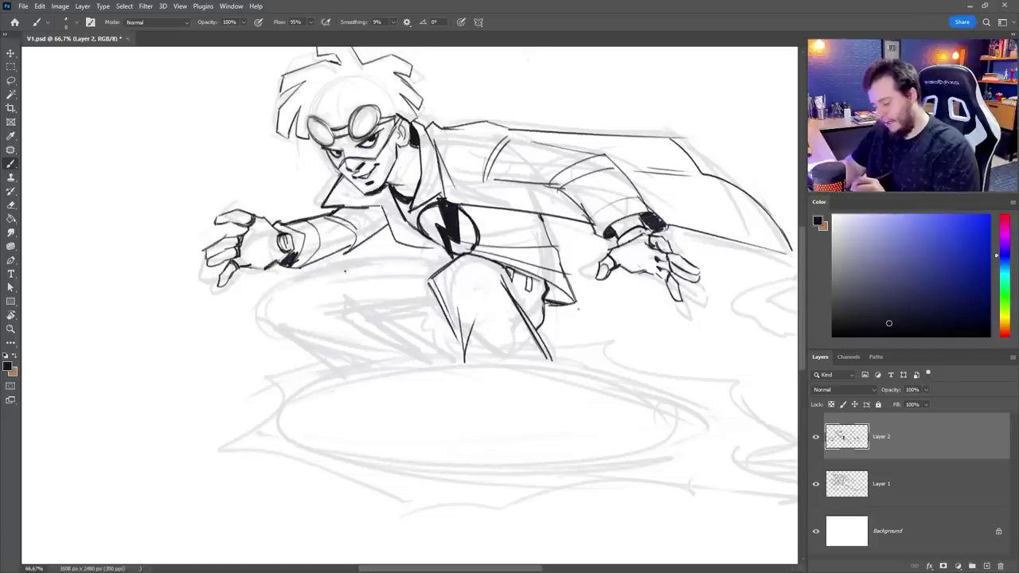
{"action": "mouse_move", "coordinate": [297, 280]}
{"action": "left_mouse_down"}
{"action": "mouse_move", "coordinate": [438, 264]}
{"action": "mouse_move", "coordinate": [291, 286]}
{"action": "left_mouse_up"}
{"action": "mouse_move", "coordinate": [301, 282]}
{"action": "left_mouse_down"}
{"action": "mouse_move", "coordinate": [418, 265]}
{"action": "mouse_move", "coordinate": [271, 324]}
{"action": "mouse_move", "coordinate": [338, 381]}
{"action": "left_mouse_up"}
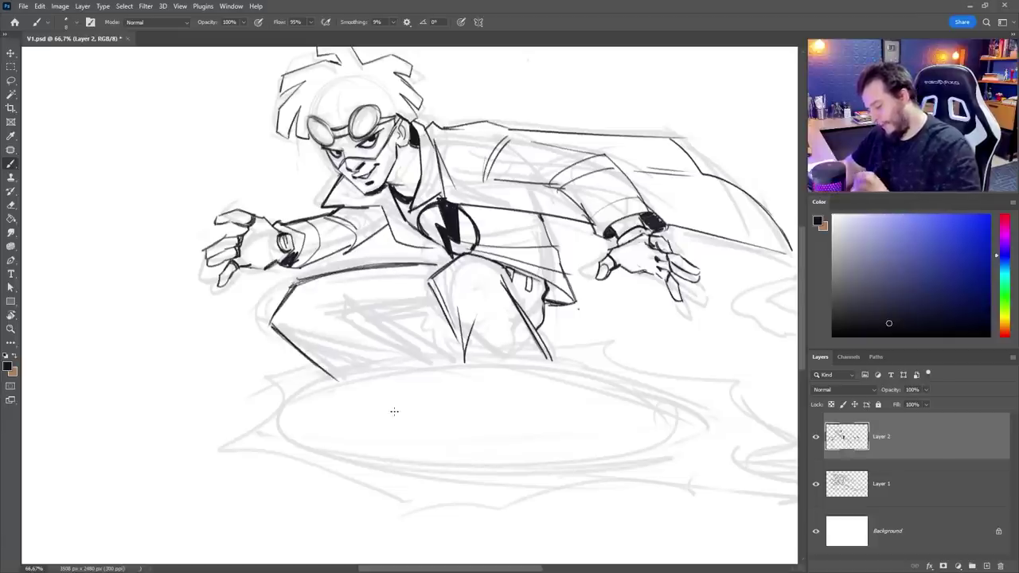
Ink the front leg's knee folds and the back edge of the calf, undoing the stray strokes
{"action": "left_click_drag", "start_coordinate": [325, 293], "coordinate": [349, 319]}
{"action": "left_click_drag", "start_coordinate": [350, 315], "coordinate": [433, 364]}
{"action": "left_click_drag", "start_coordinate": [371, 324], "coordinate": [394, 321]}
{"action": "left_click_drag", "start_coordinate": [386, 327], "coordinate": [451, 328]}
{"action": "key", "text": "ctrl+z"}
{"action": "key", "text": "ctrl+z"}
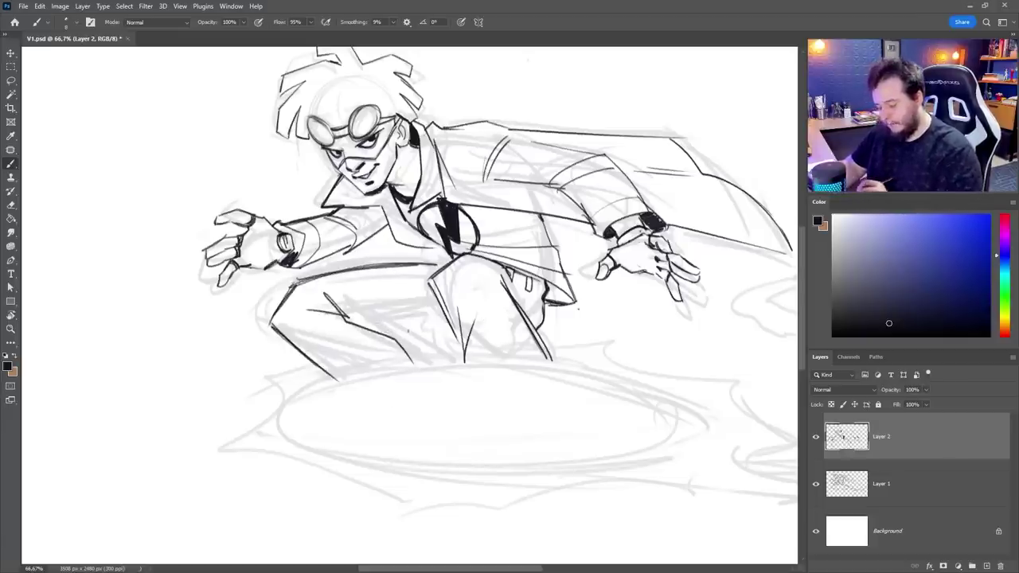
Fill the shirt area between the jacket opening and the chest emblem solid black, and add a sleeve fold line
{"action": "mouse_move", "coordinate": [397, 215]}
{"action": "left_mouse_down"}
{"action": "mouse_move", "coordinate": [409, 247]}
{"action": "mouse_move", "coordinate": [444, 250]}
{"action": "left_mouse_up"}
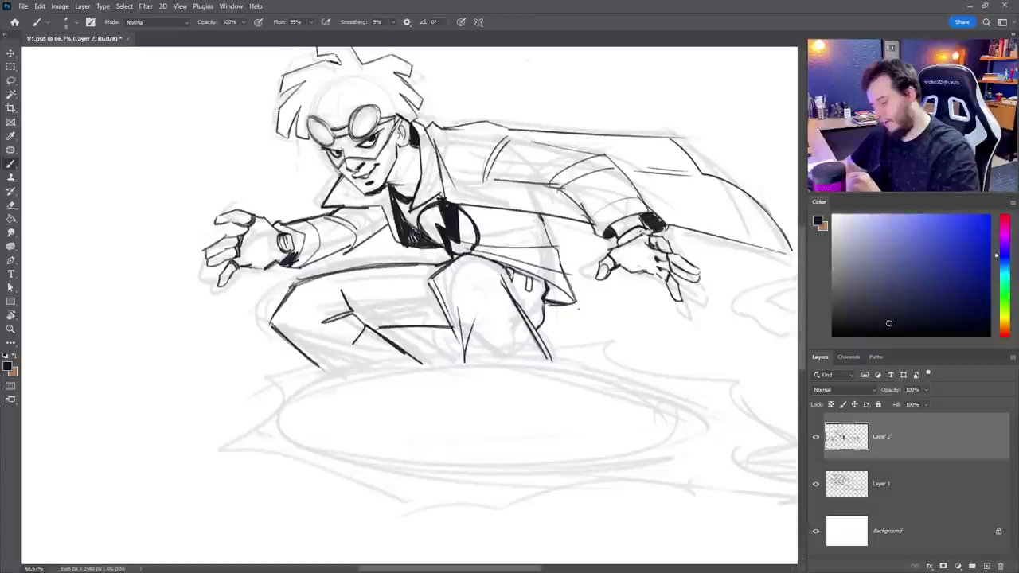
{"action": "left_click_drag", "start_coordinate": [385, 184], "coordinate": [398, 239]}
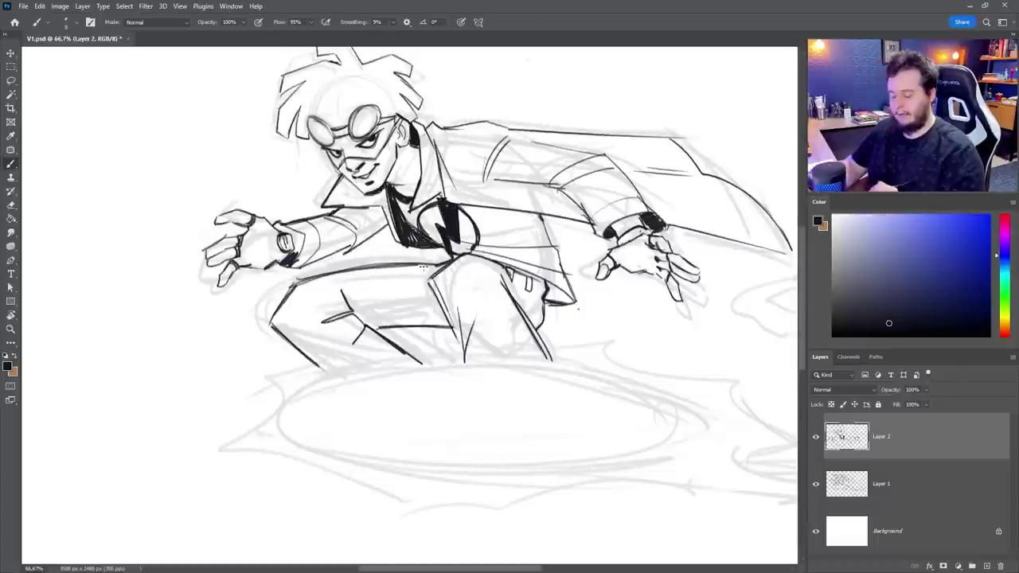
{"action": "left_click_drag", "start_coordinate": [510, 193], "coordinate": [538, 183]}
{"action": "left_click_drag", "start_coordinate": [787, 258], "coordinate": [651, 239]}
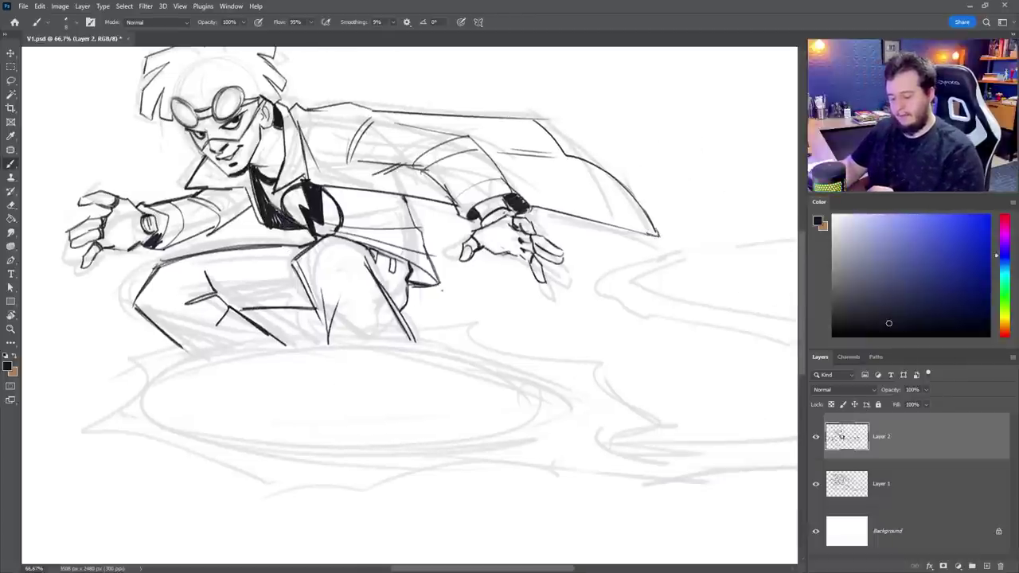
Sketch the trouser hems and both shoes standing on the surfboard
{"action": "key", "text": "z"}
{"action": "left_click", "coordinate": [467, 422], "text": "alt"}
{"action": "mouse_move", "coordinate": [470, 416]}
{"action": "left_mouse_down"}
{"action": "mouse_move", "coordinate": [530, 419]}
{"action": "mouse_move", "coordinate": [506, 391]}
{"action": "left_mouse_up"}
{"action": "key", "text": "b"}
{"action": "mouse_move", "coordinate": [348, 337]}
{"action": "left_mouse_down"}
{"action": "mouse_move", "coordinate": [373, 365]}
{"action": "mouse_move", "coordinate": [427, 348]}
{"action": "left_mouse_up"}
{"action": "key", "text": "ctrl+z"}
{"action": "left_click_drag", "start_coordinate": [457, 315], "coordinate": [470, 355]}
{"action": "left_click_drag", "start_coordinate": [472, 356], "coordinate": [524, 359]}
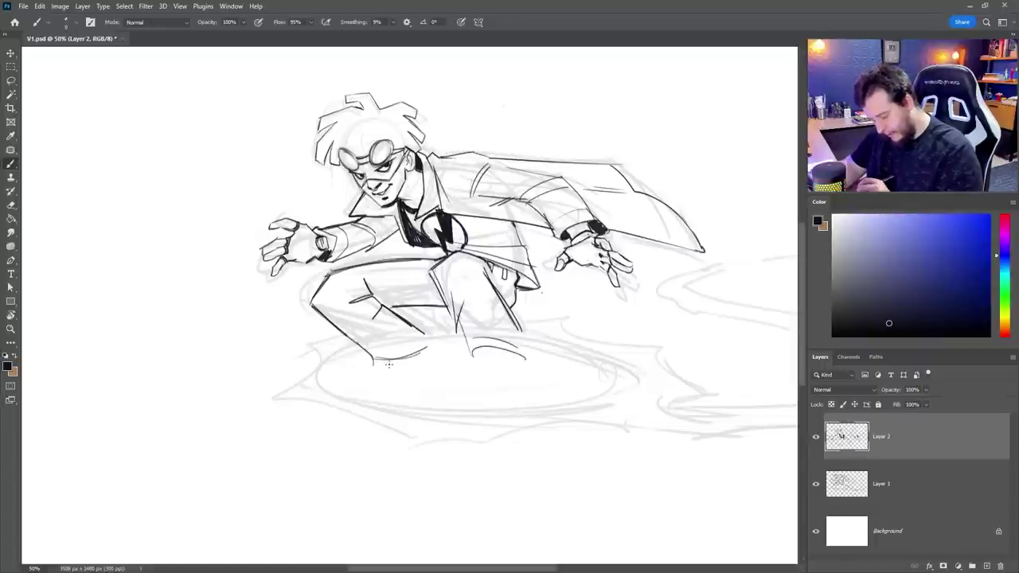
{"action": "mouse_move", "coordinate": [474, 334]}
{"action": "left_mouse_down"}
{"action": "mouse_move", "coordinate": [486, 361]}
{"action": "mouse_move", "coordinate": [510, 360]}
{"action": "mouse_move", "coordinate": [540, 396]}
{"action": "left_mouse_up"}
{"action": "left_click_drag", "start_coordinate": [501, 314], "coordinate": [546, 386]}
{"action": "mouse_move", "coordinate": [452, 369]}
{"action": "left_mouse_down"}
{"action": "mouse_move", "coordinate": [515, 352]}
{"action": "mouse_move", "coordinate": [521, 394]}
{"action": "left_mouse_up"}
{"action": "left_click_drag", "start_coordinate": [351, 367], "coordinate": [447, 382]}
Enlarge the eraser and rub out the sketched shoes over the surfboard
{"action": "key", "text": "e"}
{"action": "right_click", "coordinate": [513, 375]}
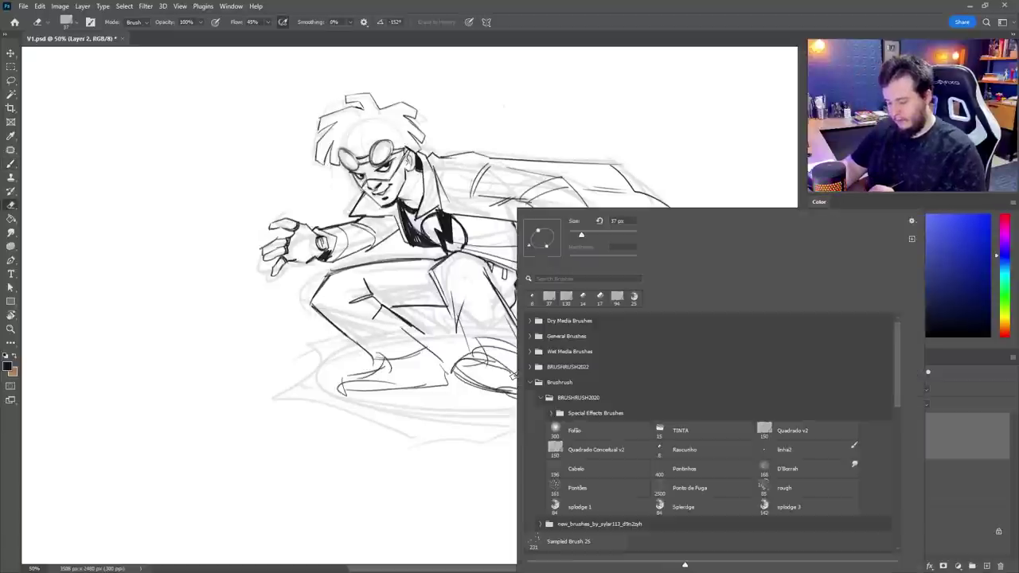
{"action": "left_click_drag", "start_coordinate": [605, 234], "coordinate": [607, 234]}
{"action": "mouse_move", "coordinate": [387, 406]}
{"action": "left_mouse_down"}
{"action": "mouse_move", "coordinate": [349, 392]}
{"action": "mouse_move", "coordinate": [548, 391]}
{"action": "mouse_move", "coordinate": [330, 382]}
{"action": "mouse_move", "coordinate": [554, 367]}
{"action": "mouse_move", "coordinate": [615, 390]}
{"action": "mouse_move", "coordinate": [598, 394]}
{"action": "left_mouse_up"}
Try to outline the surfboard as a long ellipse below the legs, and undo the attempts
{"action": "key", "text": "b"}
{"action": "key", "text": "ctrl+z"}
{"action": "left_click_drag", "start_coordinate": [544, 345], "coordinate": [601, 396]}
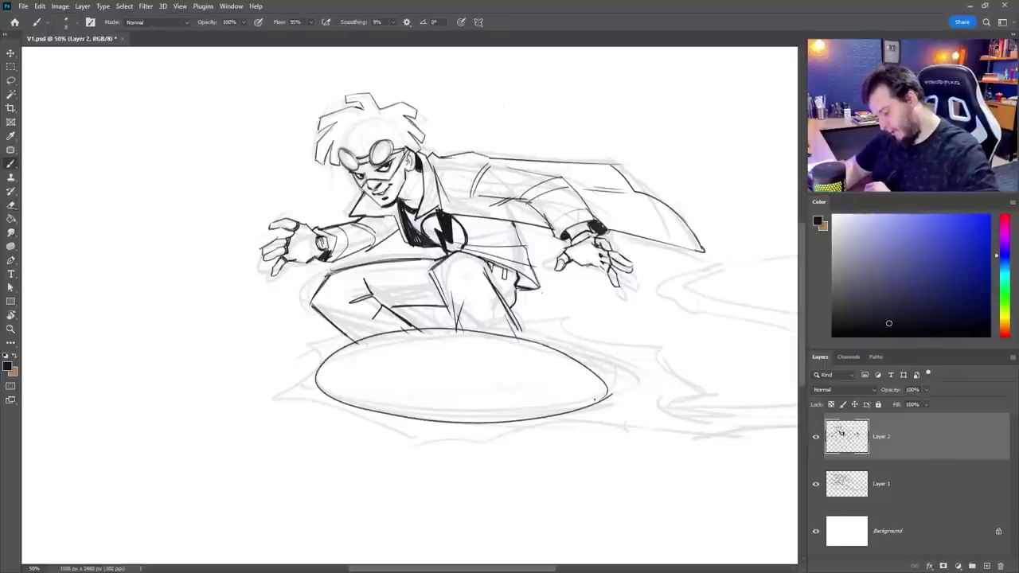
{"action": "key", "text": "ctrl+z"}
{"action": "key", "text": "ctrl+z"}
{"action": "key", "text": "ctrl+z"}
{"action": "key", "text": "ctrl+z"}
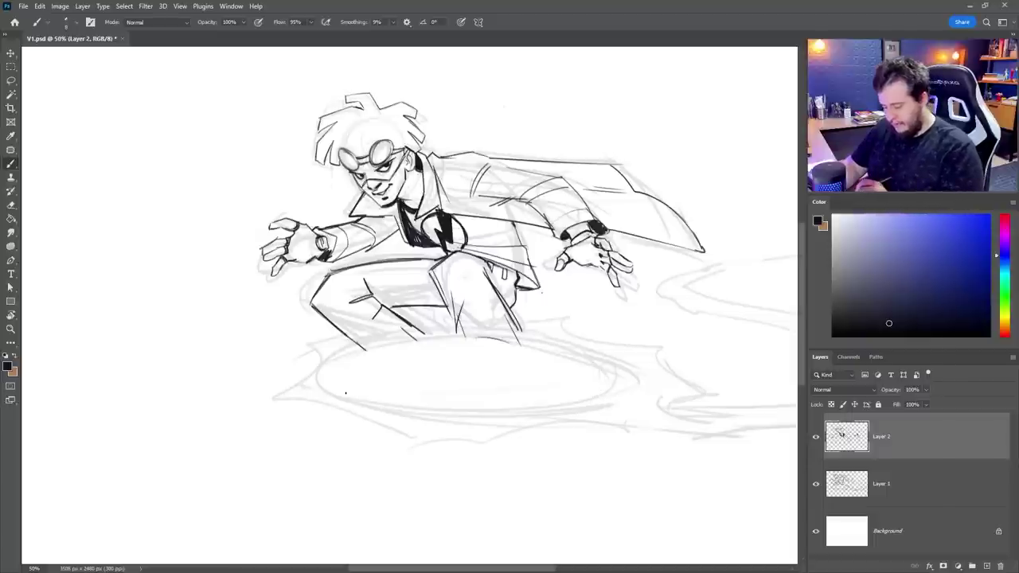
{"action": "mouse_move", "coordinate": [346, 392]}
{"action": "left_mouse_down"}
{"action": "mouse_move", "coordinate": [326, 374]}
{"action": "mouse_move", "coordinate": [397, 441]}
{"action": "mouse_move", "coordinate": [366, 437]}
{"action": "left_mouse_up"}
{"action": "key", "text": "ctrl+z"}
Ink the surfboard as a clean closed ellipse beneath the legs, rotating the canvas for the strokes and resetting it
{"action": "left_click_drag", "start_coordinate": [563, 377], "coordinate": [603, 398]}
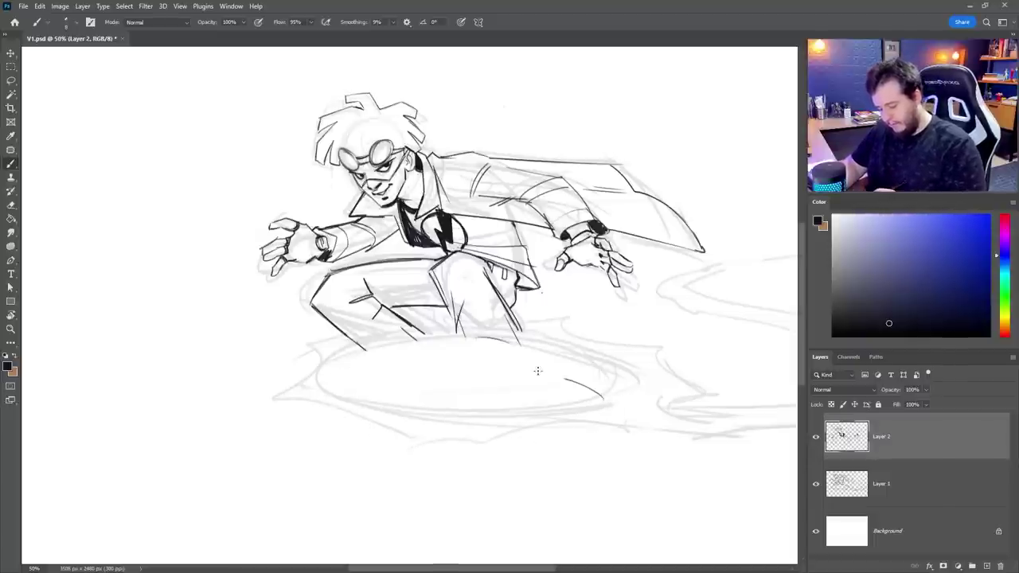
{"action": "mouse_move", "coordinate": [567, 353]}
{"action": "left_mouse_down"}
{"action": "mouse_move", "coordinate": [546, 443]}
{"action": "mouse_move", "coordinate": [621, 402]}
{"action": "left_mouse_up"}
{"action": "key", "text": "ctrl+z"}
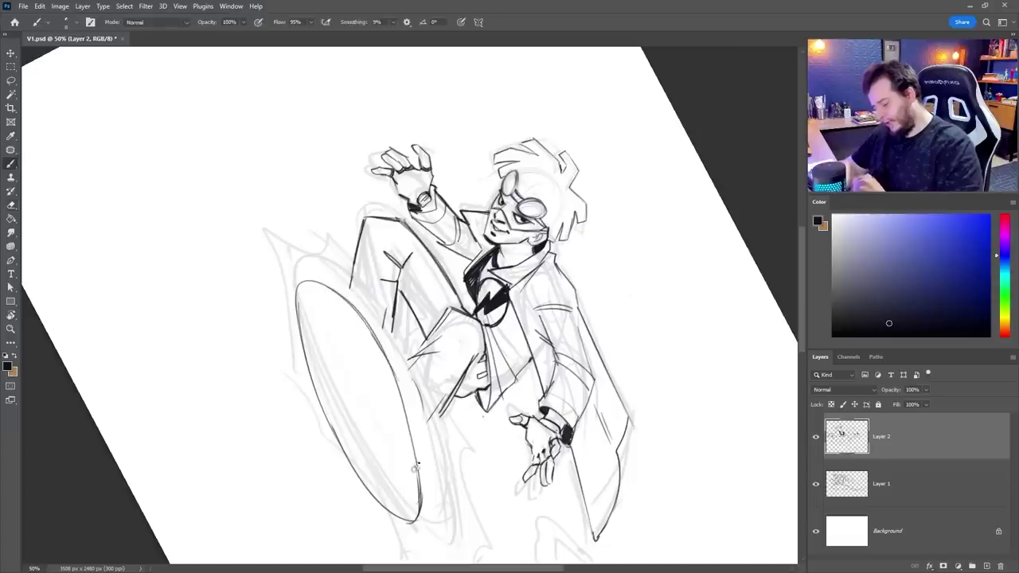
{"action": "key", "text": "r"}
{"action": "left_click_drag", "start_coordinate": [382, 358], "coordinate": [570, 400]}
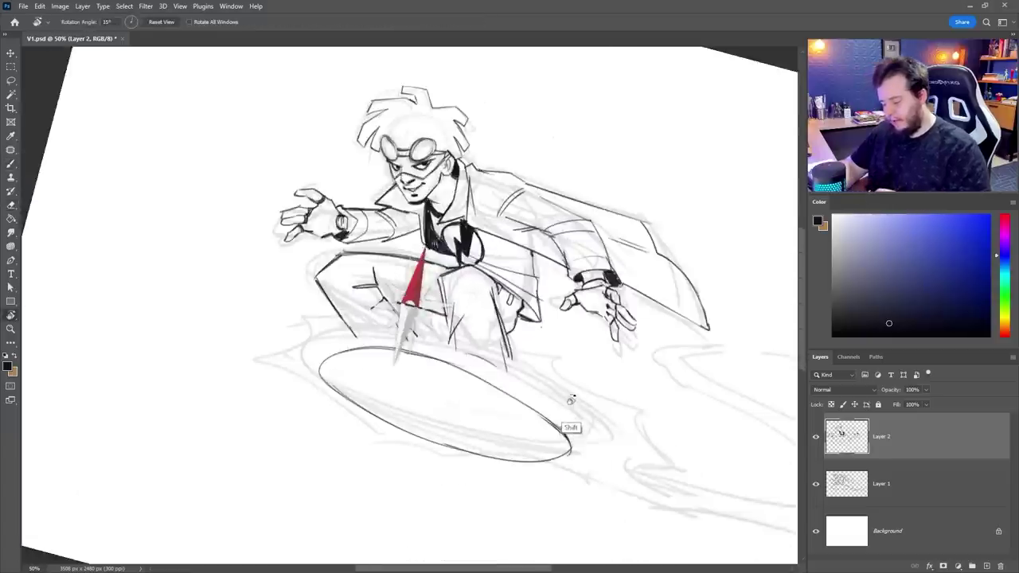
{"action": "key", "text": "Escape"}
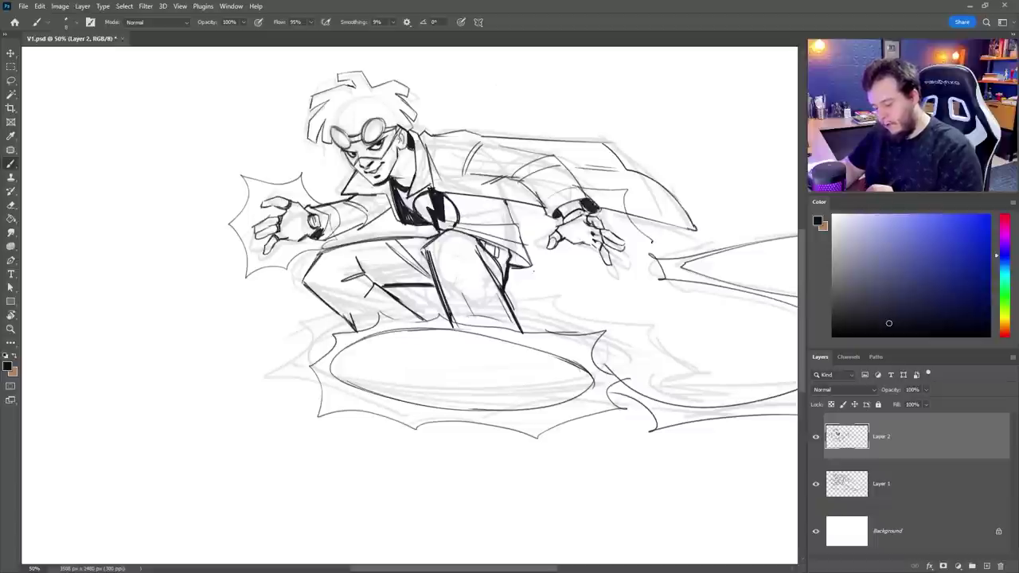
Lasso the line work around the rear hand, nudge it slightly with Free Transform, and deselect
{"action": "key", "text": "l"}
{"action": "mouse_move", "coordinate": [599, 212]}
{"action": "left_mouse_down"}
{"action": "mouse_move", "coordinate": [565, 222]}
{"action": "mouse_move", "coordinate": [602, 211]}
{"action": "left_mouse_up"}
{"action": "key", "text": "ctrl+t"}
{"action": "left_click_drag", "start_coordinate": [636, 209], "coordinate": [643, 204]}
{"action": "key", "text": "Return"}
{"action": "key", "text": "b"}
{"action": "key", "text": "ctrl+d"}
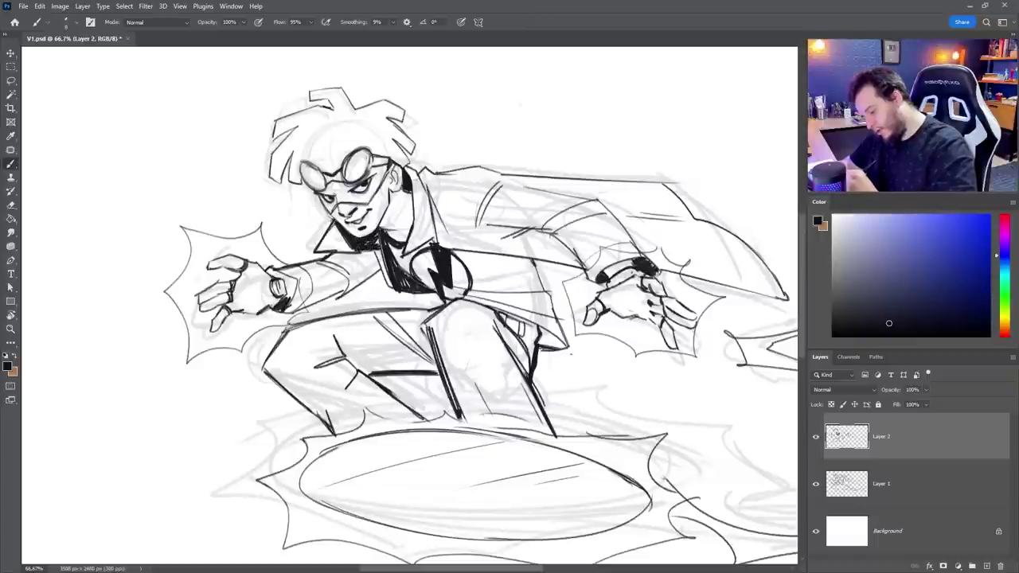
Resize the eraser to 25 px and clean up the line art around the face and collar
{"action": "left_click", "coordinate": [381, 240], "text": "ctrl"}
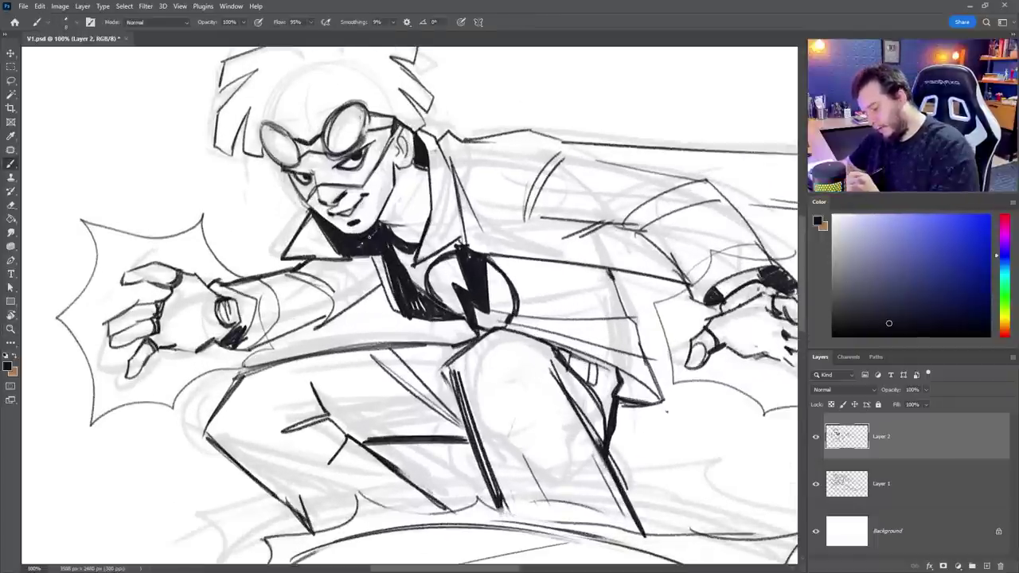
{"action": "key", "text": "e"}
{"action": "right_click", "coordinate": [406, 210]}
{"action": "left_click", "coordinate": [483, 125]}
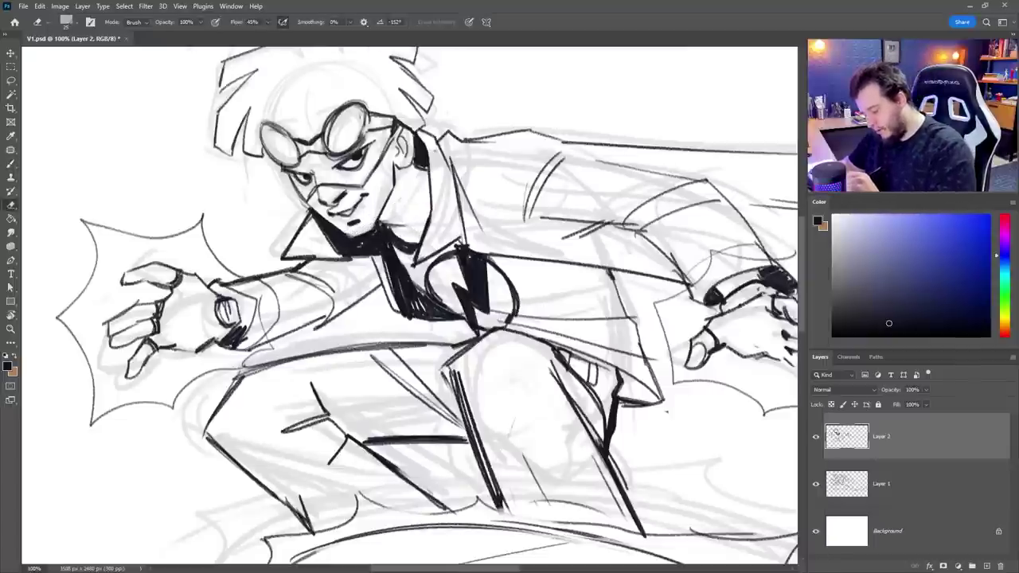
{"action": "key", "text": "b"}
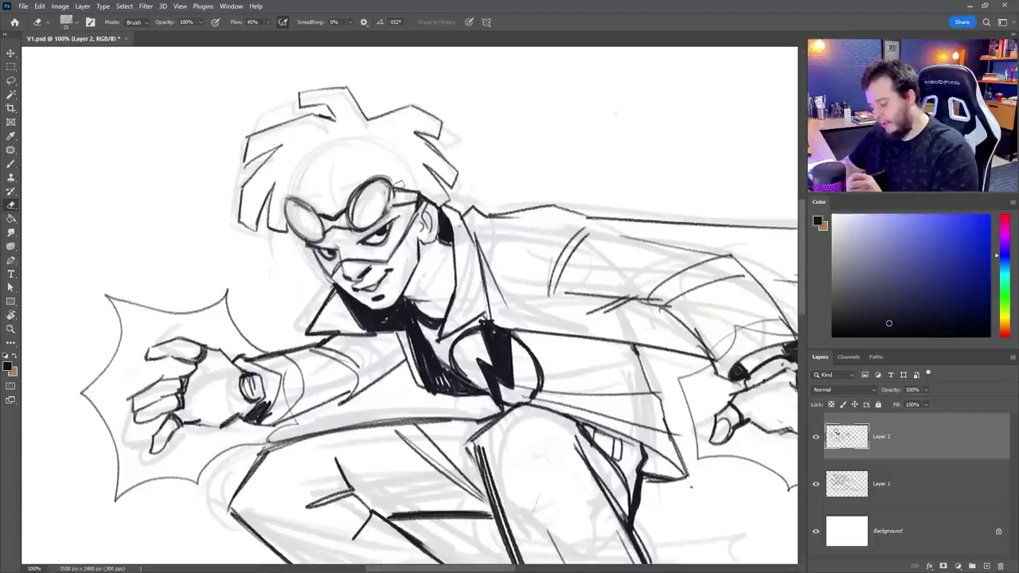
Refine the goggles' rims and strap by alternating ink strokes with erasures
{"action": "key", "text": "b"}
{"action": "key", "text": "e"}
{"action": "key", "text": "b"}
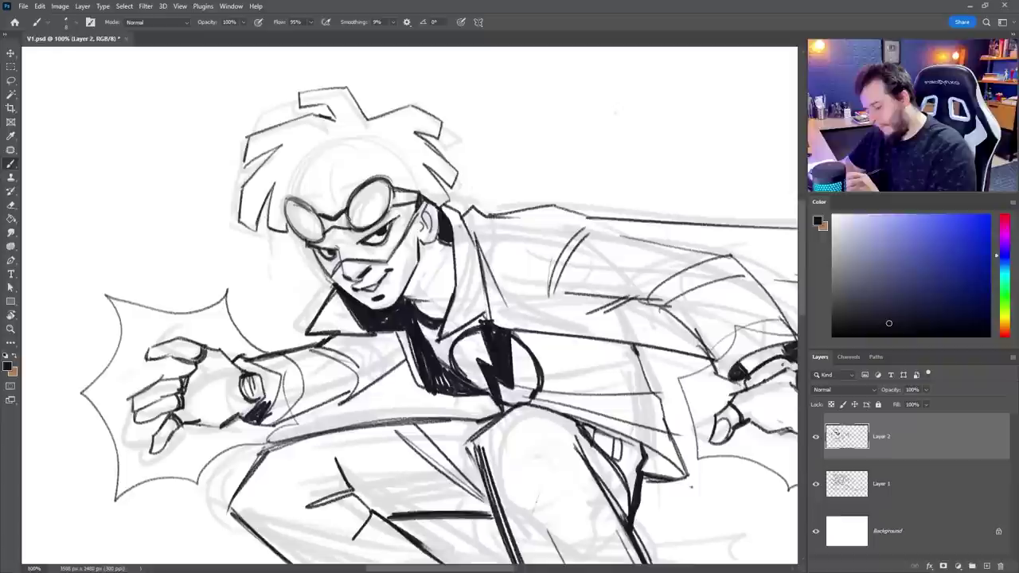
{"action": "key", "text": "e"}
{"action": "left_click_drag", "start_coordinate": [313, 223], "coordinate": [299, 207]}
{"action": "key", "text": "b"}
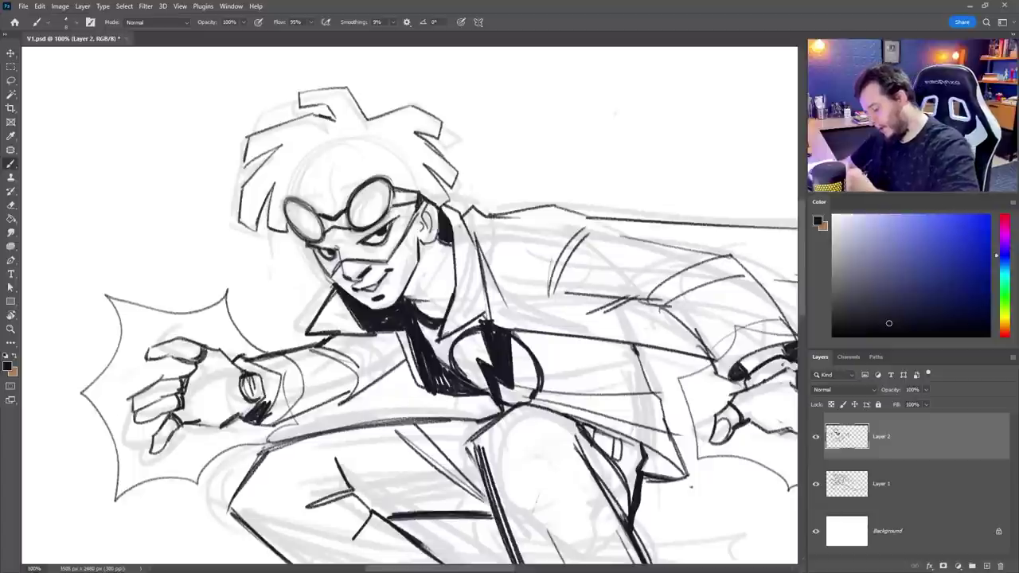
{"action": "key", "text": "e"}
{"action": "key", "text": "b"}
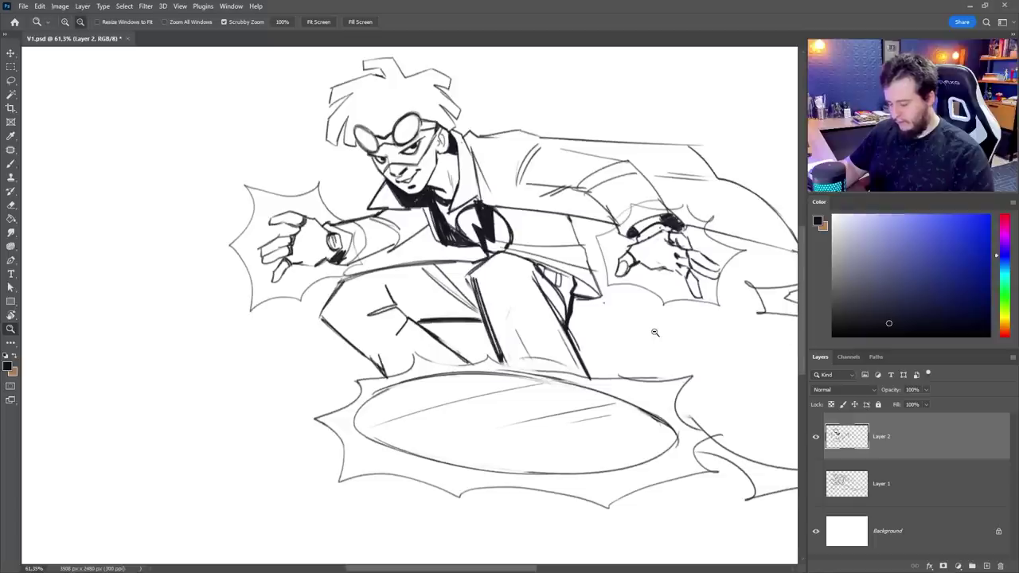
Thicken the jacket and sleeve outlines and fill the shadow inside the jacket's rear hem with black
{"action": "left_click_drag", "start_coordinate": [655, 332], "coordinate": [600, 353]}
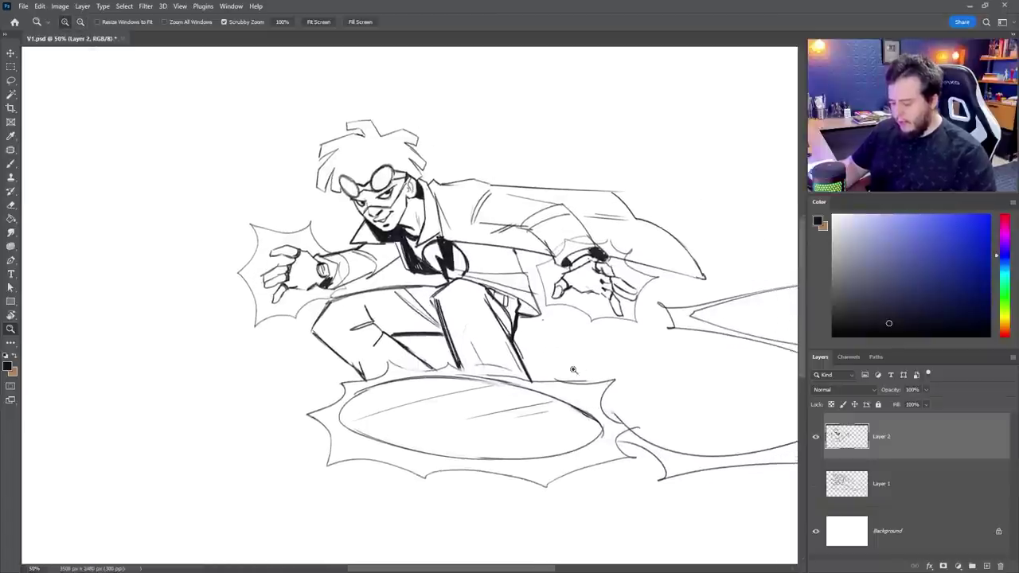
{"action": "key", "text": "b"}
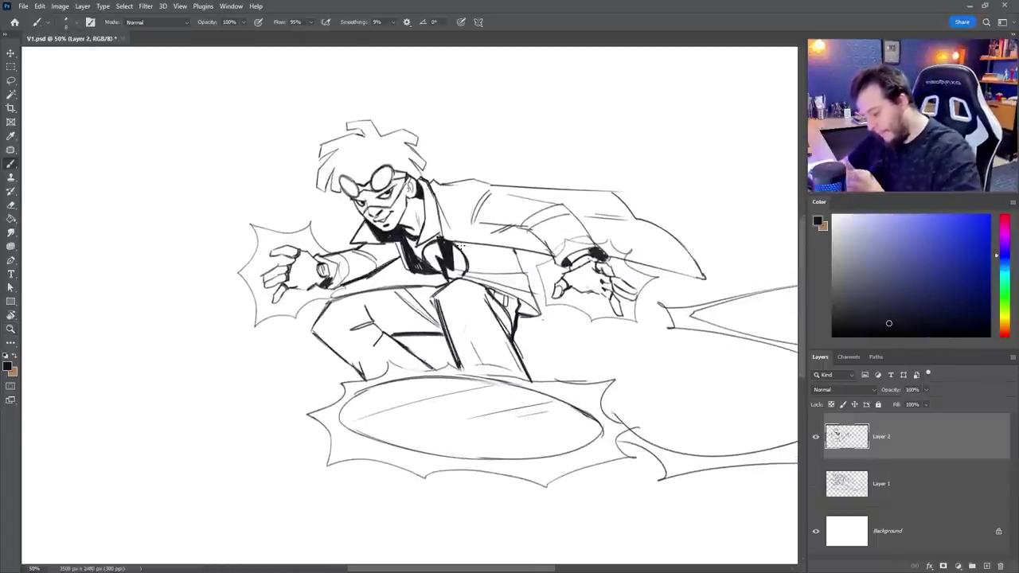
{"action": "key", "text": "r"}
{"action": "left_click_drag", "start_coordinate": [594, 363], "coordinate": [558, 429]}
{"action": "key", "text": "z"}
{"action": "left_click_drag", "start_coordinate": [592, 383], "coordinate": [657, 386]}
{"action": "key", "text": "b"}
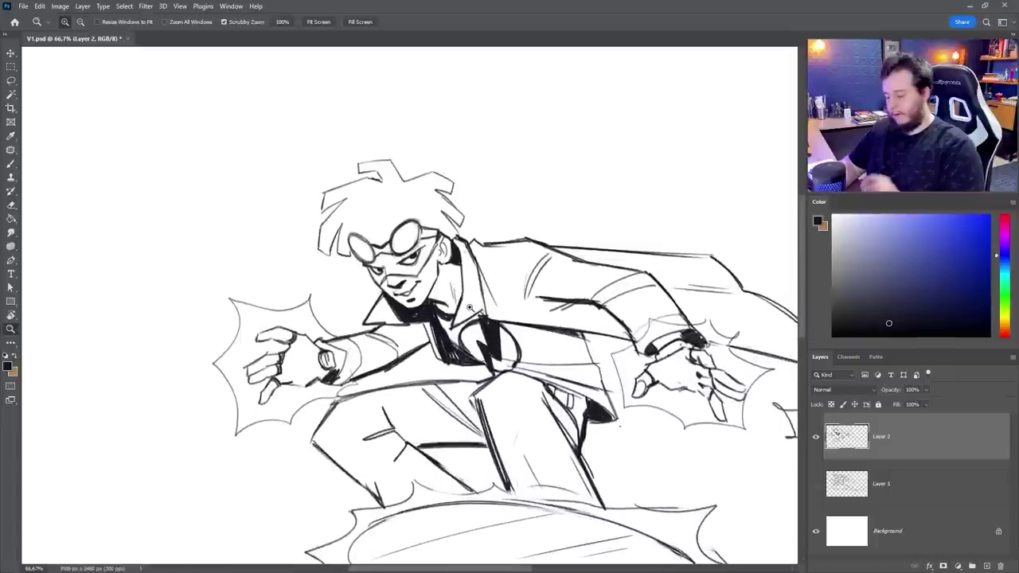
Erase stray marks beside the ear and jaw and touch up the ink lines there
{"action": "left_click", "coordinate": [404, 278]}
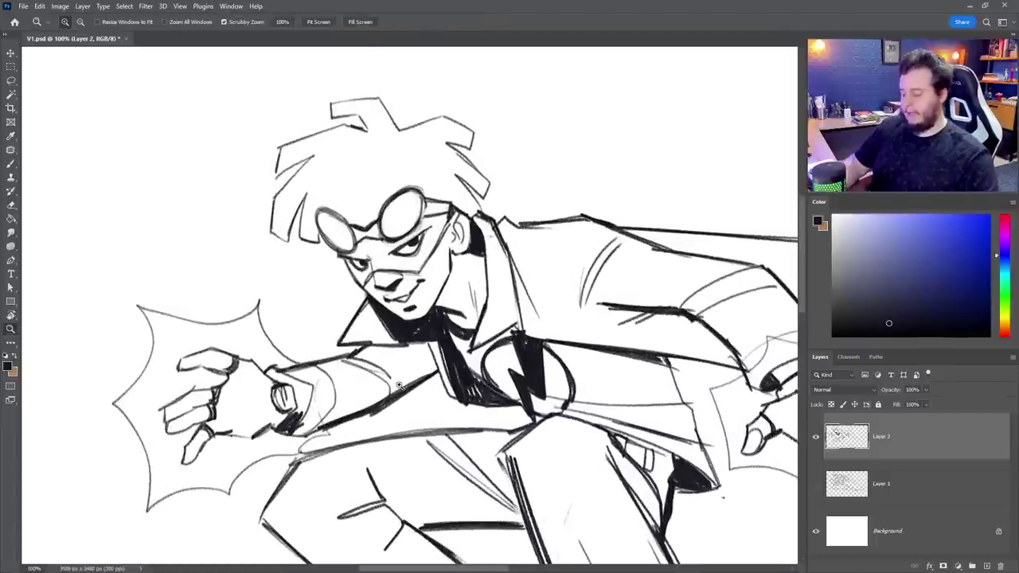
{"action": "left_click", "coordinate": [509, 347], "text": "alt"}
{"action": "left_click", "coordinate": [494, 293]}
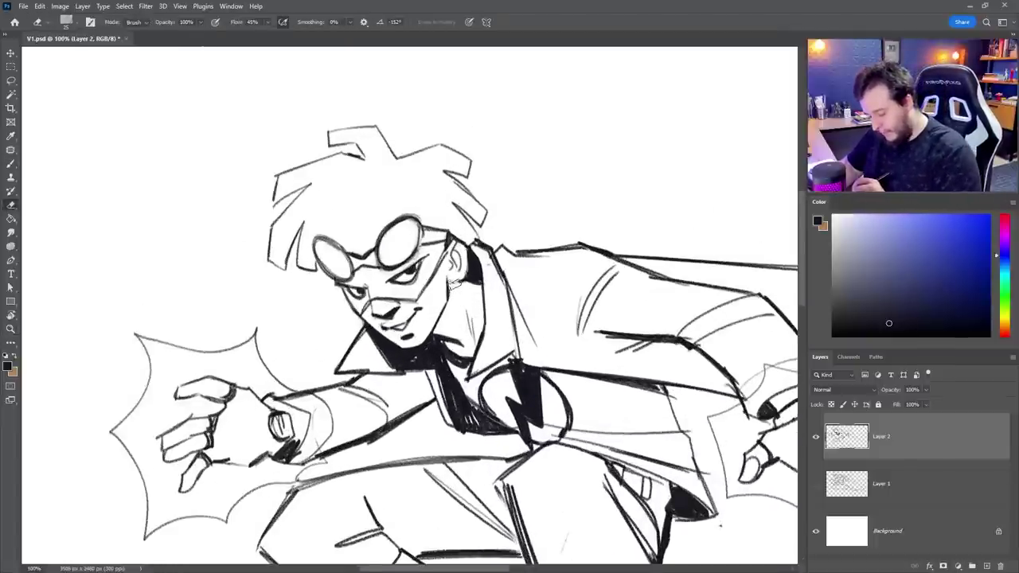
{"action": "key", "text": "b"}
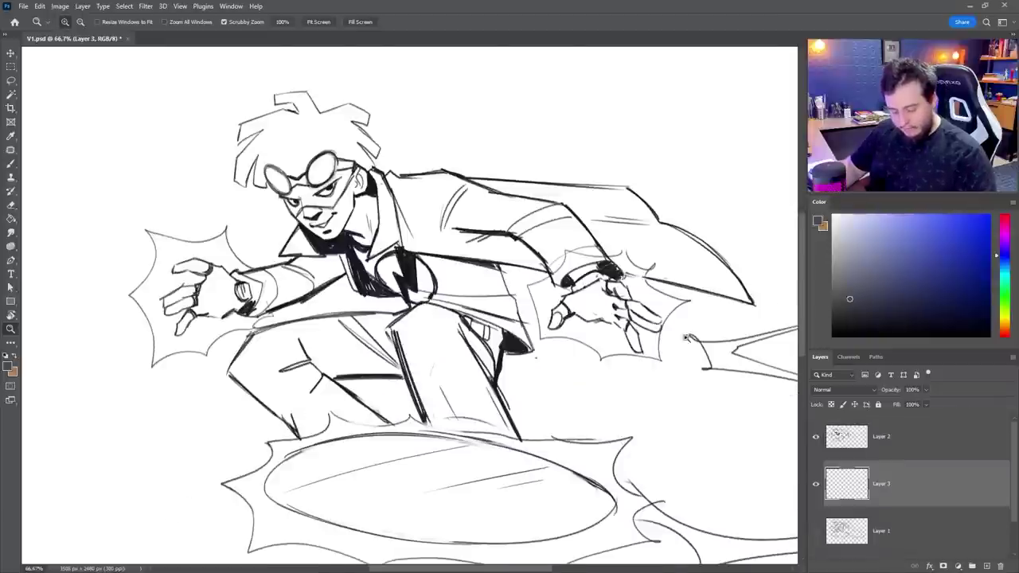
On the new layer beneath the line art, lasso the trousers' shape and fill it with dark blue-grey
{"action": "scroll", "coordinate": [686, 338], "scroll_direction": "down", "scroll_amount": 3}
{"action": "key", "text": "l"}
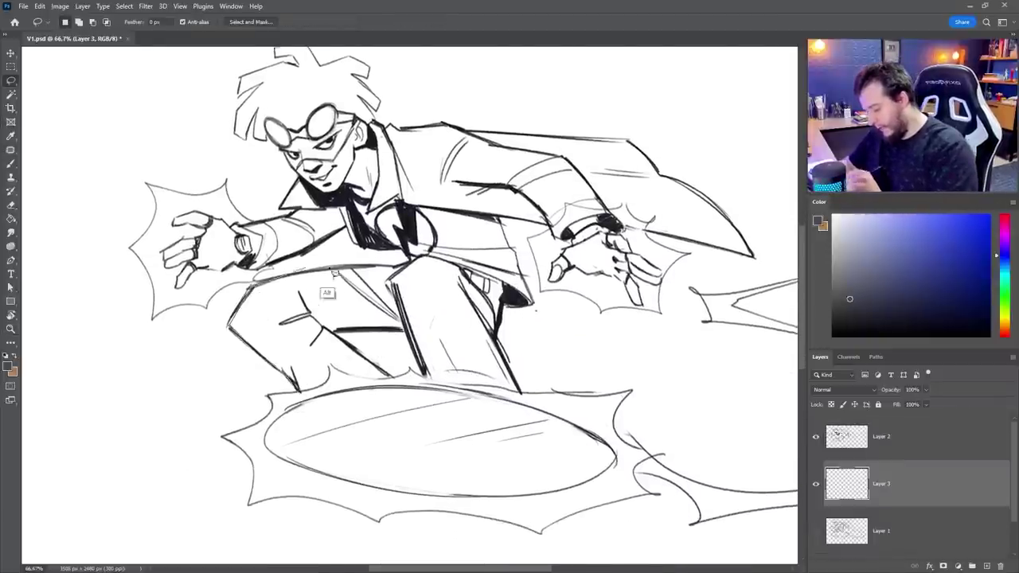
{"action": "mouse_move", "coordinate": [330, 269]}
{"action": "left_mouse_down"}
{"action": "mouse_move", "coordinate": [438, 258]}
{"action": "mouse_move", "coordinate": [504, 290]}
{"action": "mouse_move", "coordinate": [499, 337]}
{"action": "left_mouse_up"}
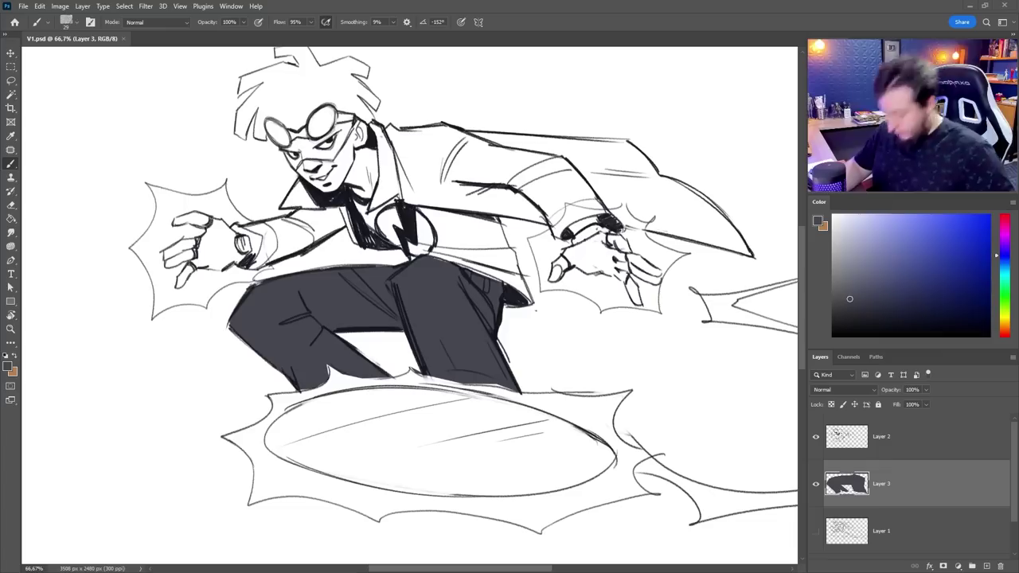
Lock the trousers layer's transparent pixels and paint the belt loop in a pale lavender
{"action": "scroll", "coordinate": [801, 243], "scroll_direction": "up", "scroll_amount": 2}
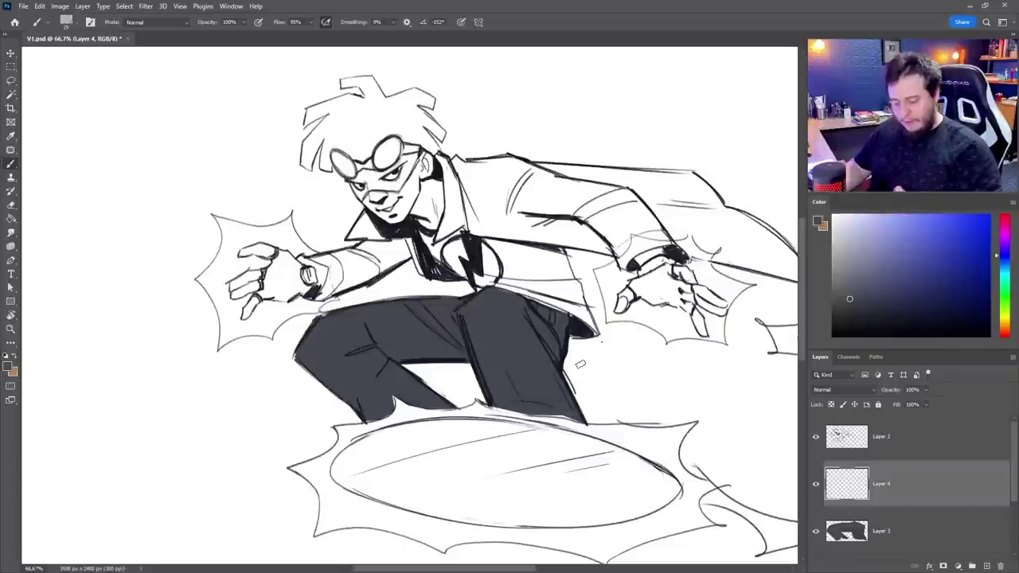
{"action": "left_click", "coordinate": [846, 214]}
{"action": "left_click", "coordinate": [847, 529]}
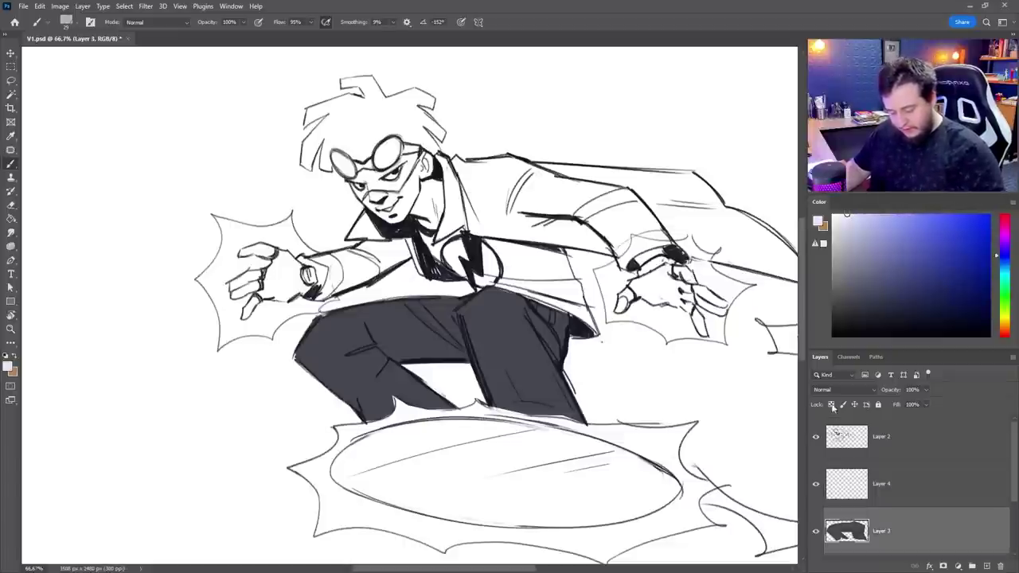
{"action": "left_click_drag", "start_coordinate": [553, 314], "coordinate": [551, 318]}
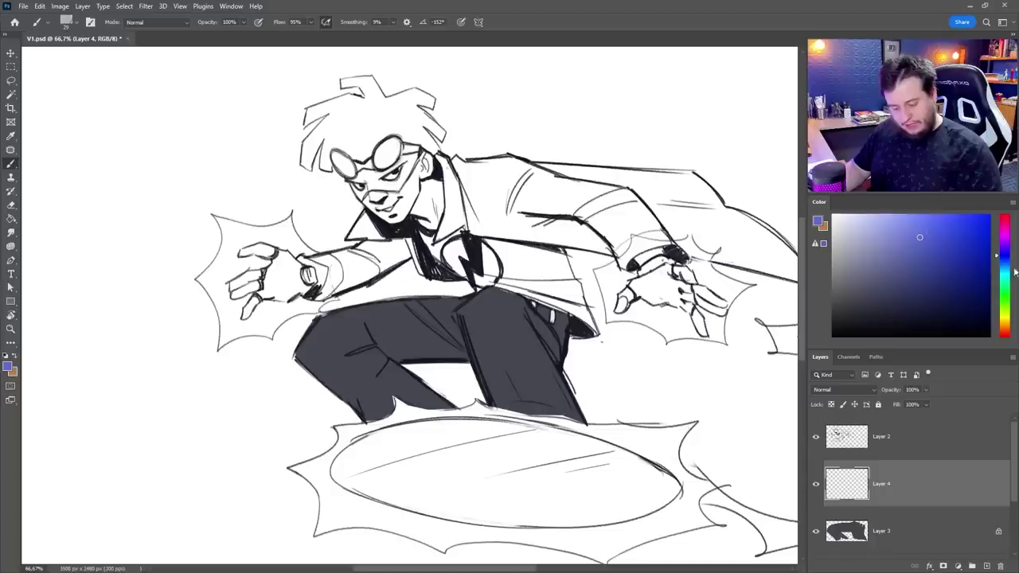
Fill the jacket's collar, sleeves, body and cape with blue-violet on the layer above the trousers
{"action": "left_click", "coordinate": [1003, 256]}
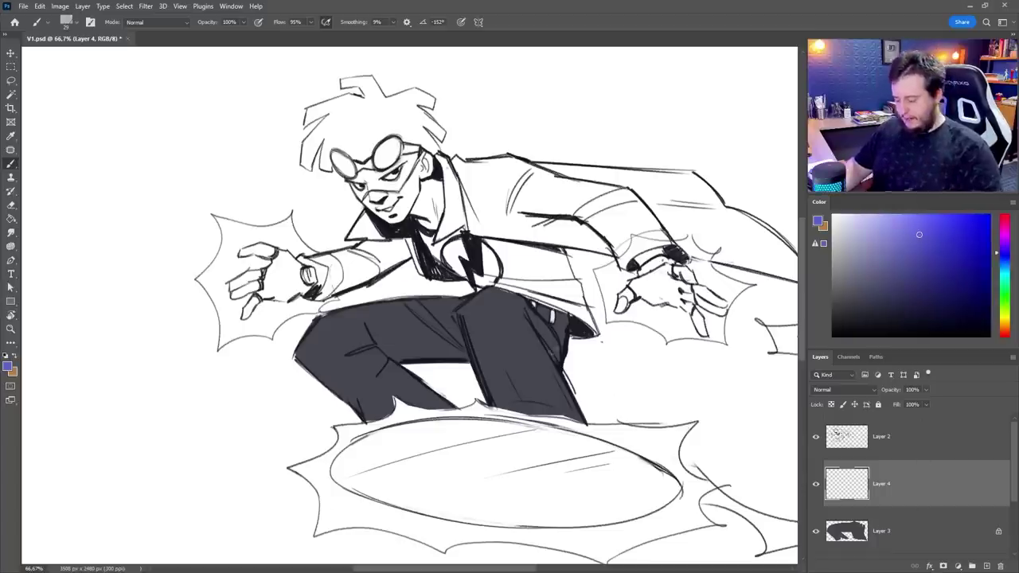
{"action": "key", "text": "l"}
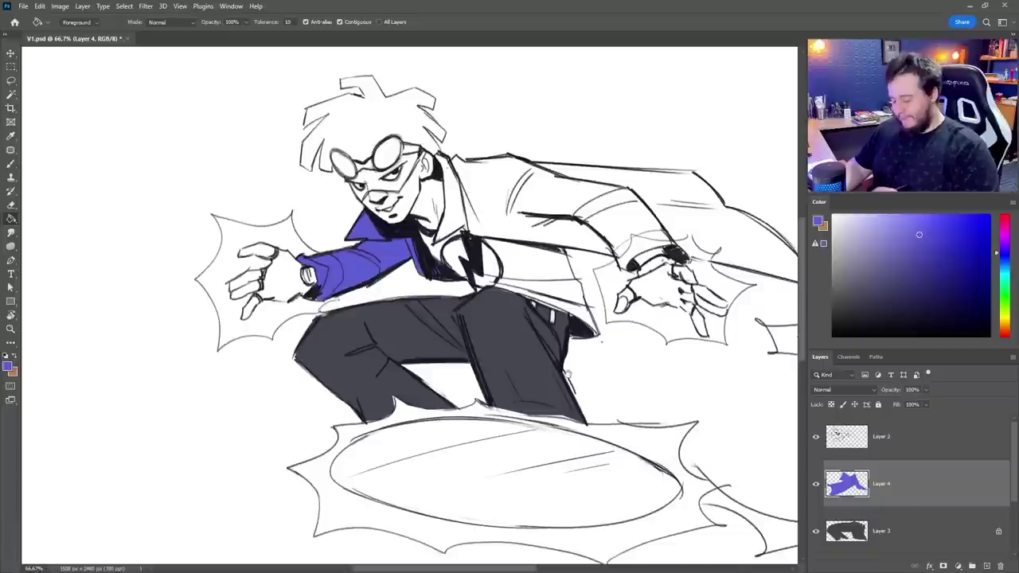
{"action": "left_click_drag", "start_coordinate": [566, 390], "coordinate": [531, 401]}
{"action": "key", "text": "l"}
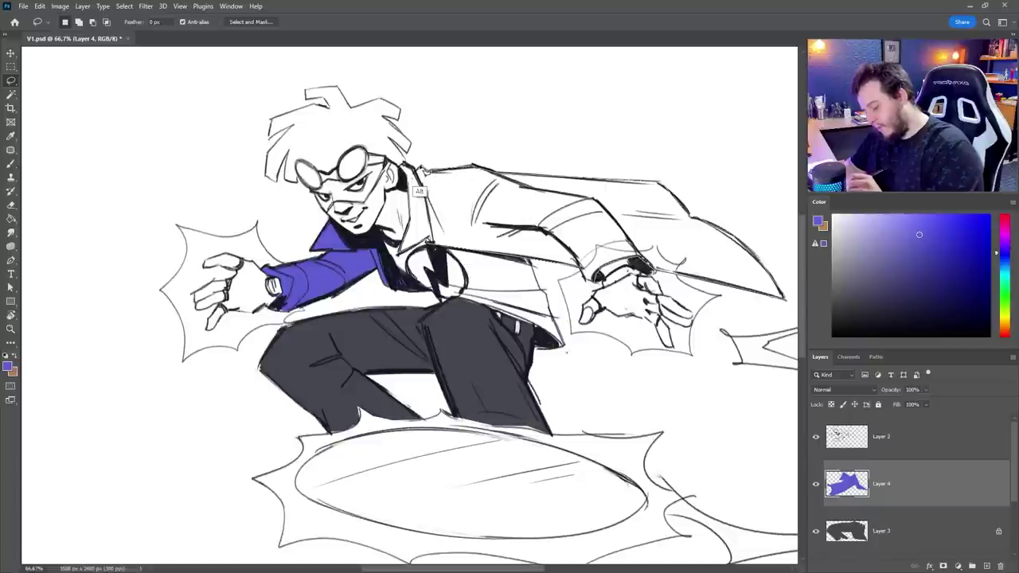
{"action": "key", "text": "g"}
{"action": "left_click", "coordinate": [417, 184]}
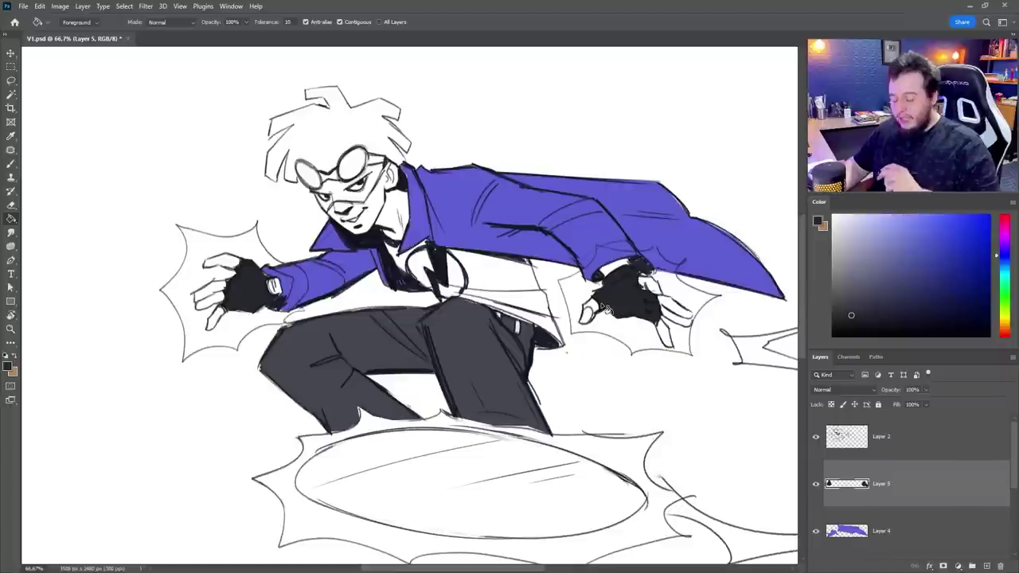
On a new layer beneath the line art, lasso the goggles and their strap and fill them with yellow
{"action": "left_click_drag", "start_coordinate": [1000, 252], "coordinate": [1006, 323]}
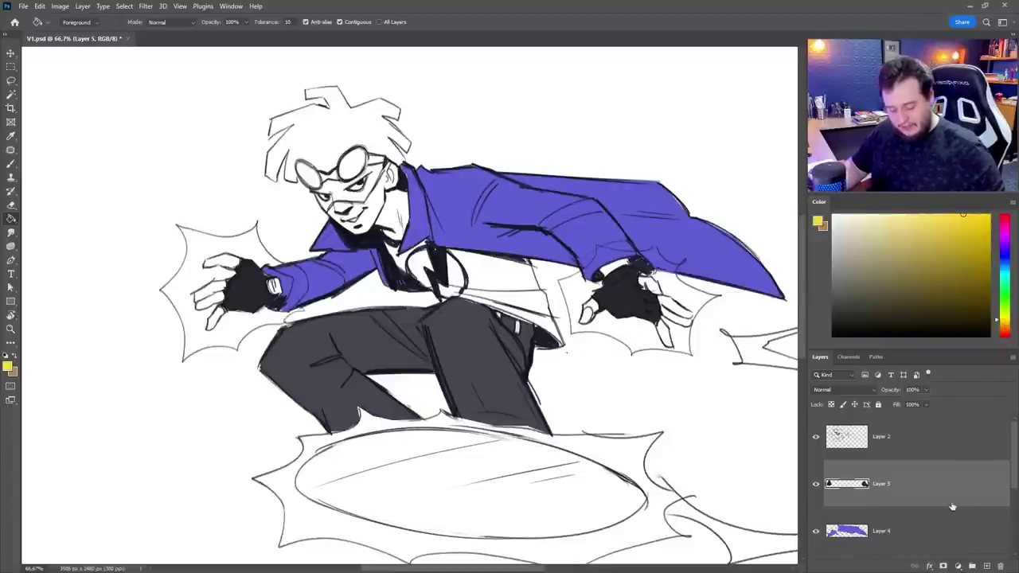
{"action": "left_click", "coordinate": [985, 566]}
{"action": "key", "text": "l"}
{"action": "left_click_drag", "start_coordinate": [385, 164], "coordinate": [334, 182]}
{"action": "key", "text": "g"}
{"action": "left_click", "coordinate": [358, 162]}
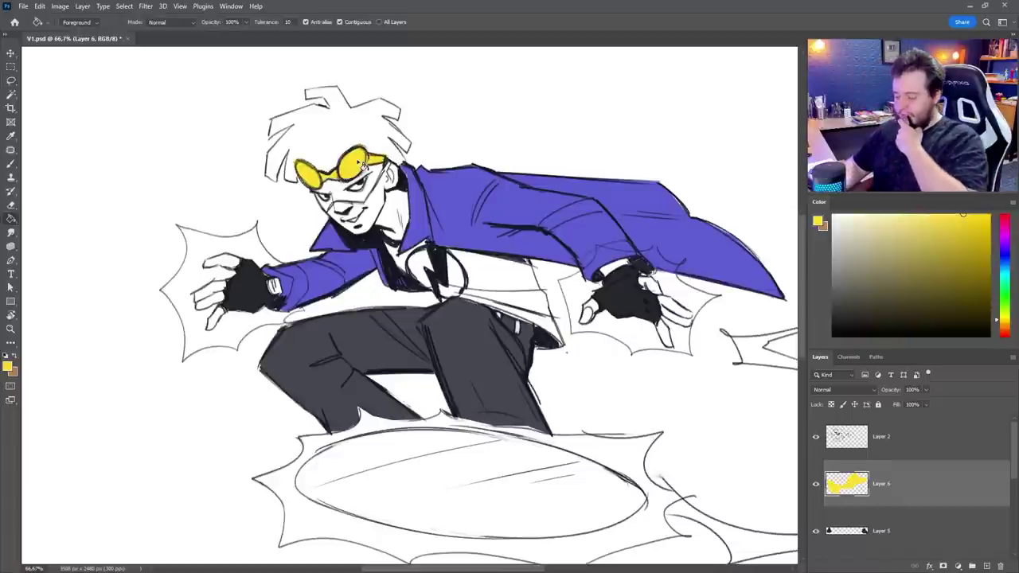
On a new layer between the goggles and gloves layers, lasso the hair and fill it with near-black
{"action": "key", "text": "b"}
{"action": "left_click", "coordinate": [917, 534]}
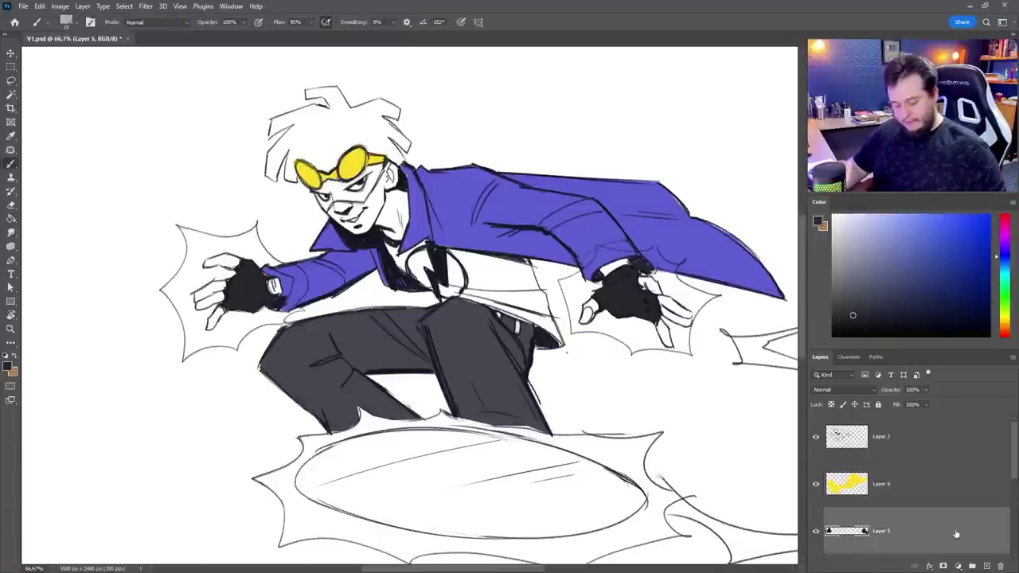
{"action": "left_click", "coordinate": [986, 566]}
{"action": "key", "text": "l"}
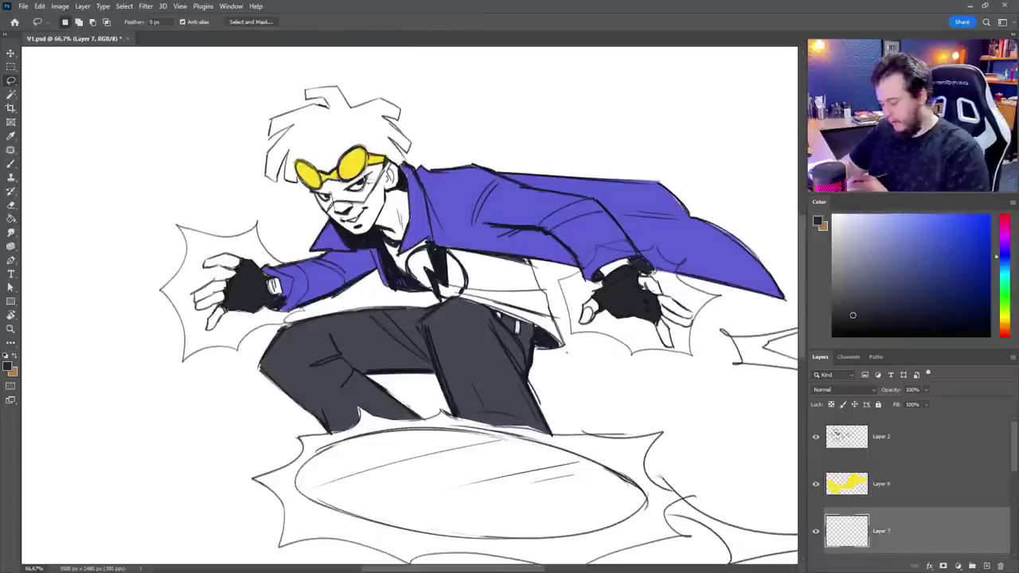
{"action": "key", "text": "g"}
{"action": "left_click", "coordinate": [334, 143]}
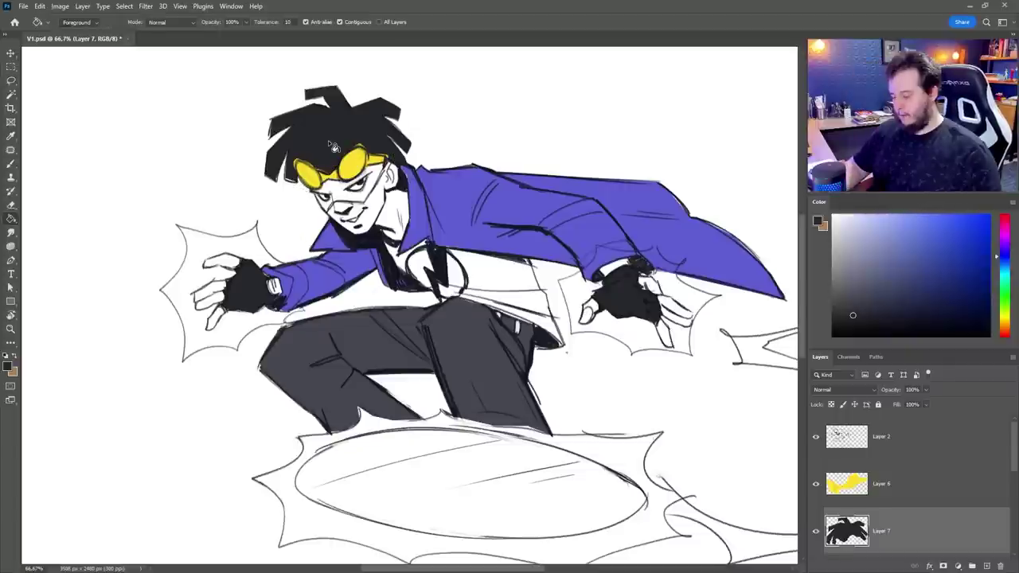
{"action": "key", "text": "b"}
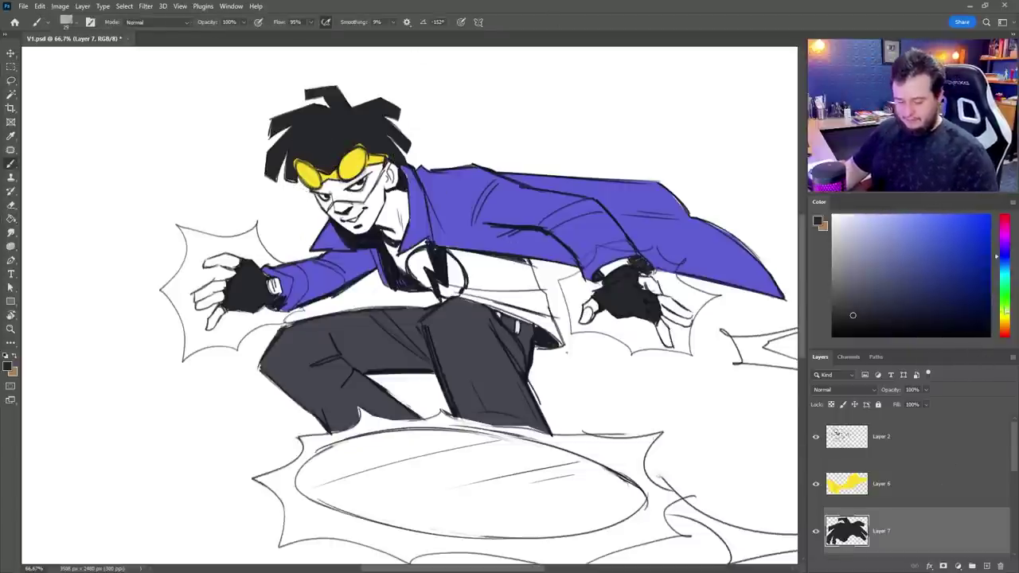
On a new layer beneath the hair, paint the neck, ear and lower face in brown skin tone, leaving the mask unpainted
{"action": "key", "text": "x"}
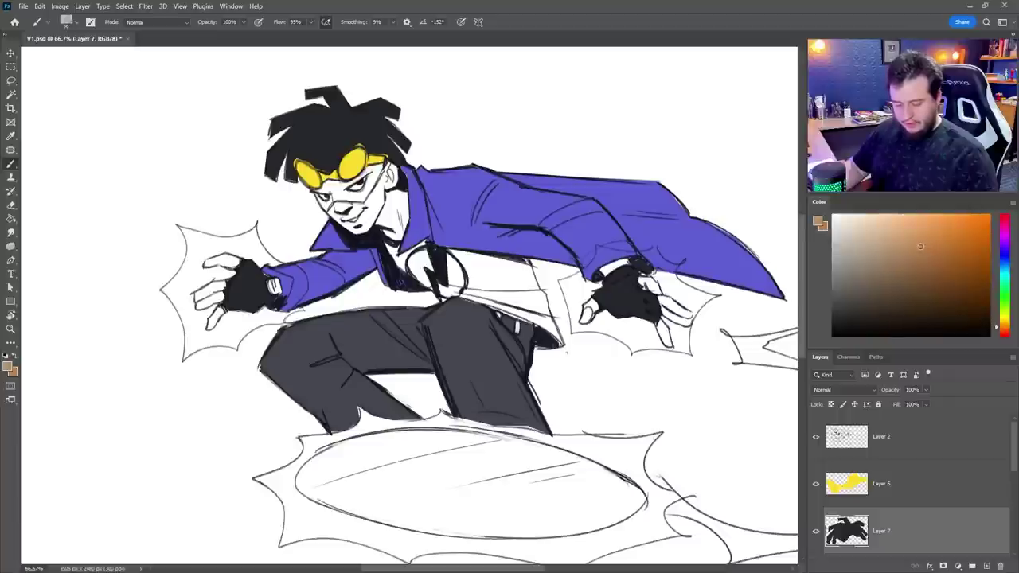
{"action": "left_click", "coordinate": [987, 566], "text": "ctrl"}
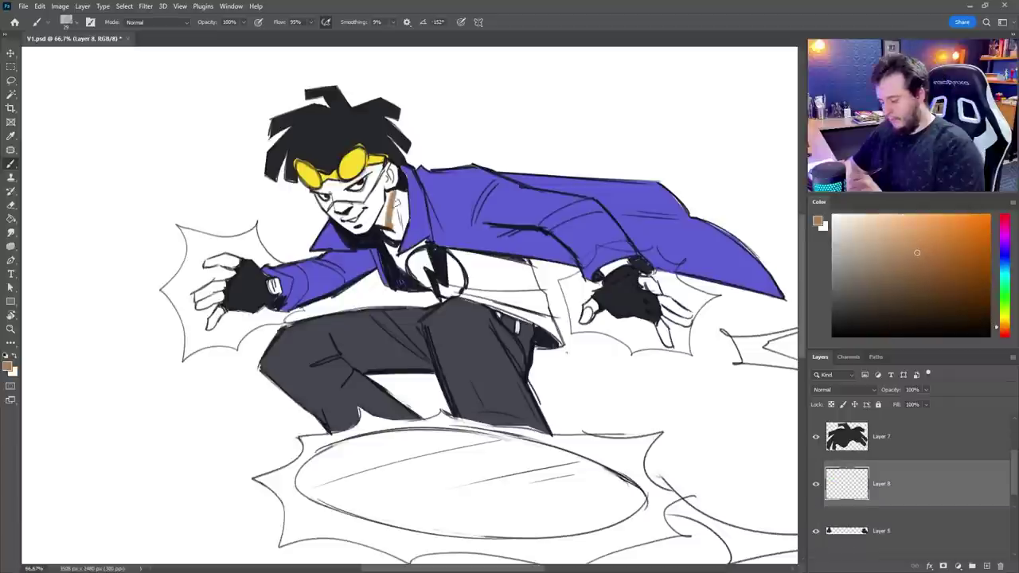
{"action": "left_click_drag", "start_coordinate": [394, 192], "coordinate": [404, 231]}
{"action": "left_click_drag", "start_coordinate": [396, 190], "coordinate": [382, 228]}
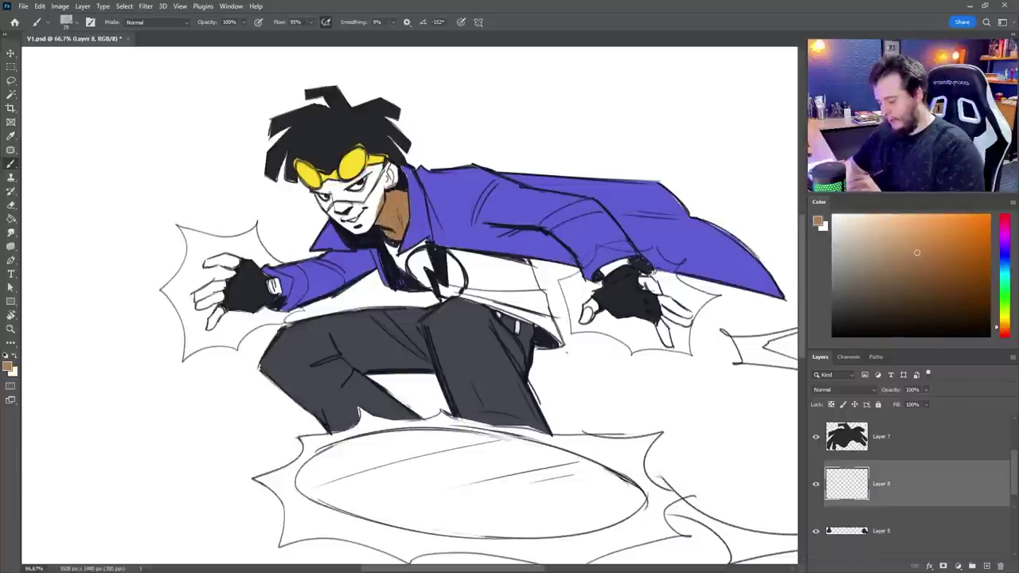
{"action": "left_click_drag", "start_coordinate": [327, 203], "coordinate": [339, 214]}
{"action": "left_click_drag", "start_coordinate": [335, 207], "coordinate": [361, 212]}
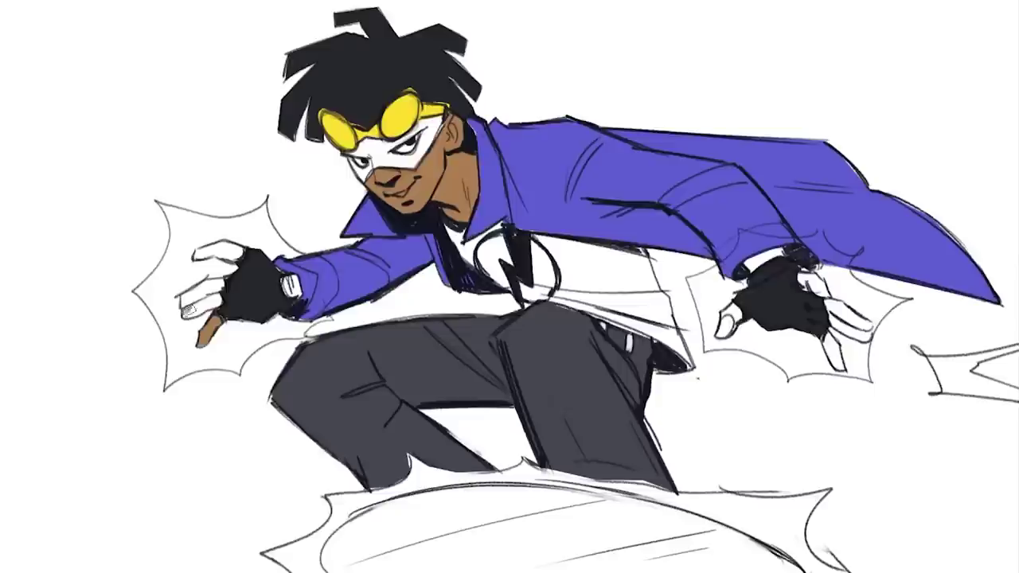
Paint the exposed fingers and wrists of both hands in the same brown skin tone
{"action": "left_click_drag", "start_coordinate": [220, 282], "coordinate": [196, 303]}
{"action": "left_click_drag", "start_coordinate": [239, 259], "coordinate": [207, 265]}
{"action": "left_click_drag", "start_coordinate": [270, 280], "coordinate": [278, 292]}
{"action": "left_click_drag", "start_coordinate": [595, 303], "coordinate": [583, 320]}
{"action": "left_click_drag", "start_coordinate": [620, 261], "coordinate": [601, 273]}
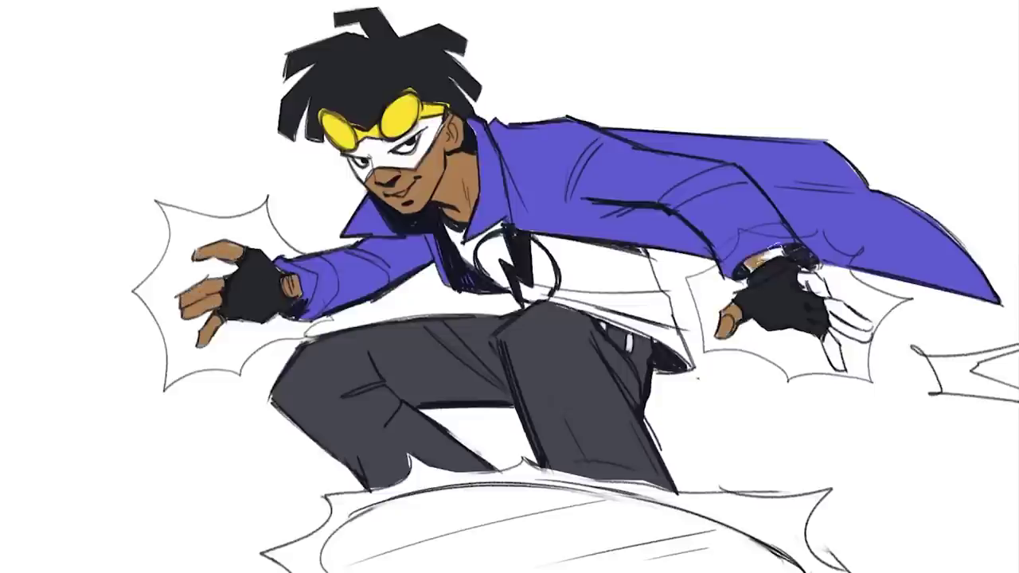
{"action": "left_click_drag", "start_coordinate": [775, 248], "coordinate": [764, 259]}
{"action": "left_click_drag", "start_coordinate": [804, 276], "coordinate": [823, 290]}
{"action": "left_click_drag", "start_coordinate": [829, 338], "coordinate": [841, 369]}
{"action": "left_click_drag", "start_coordinate": [833, 309], "coordinate": [866, 331]}
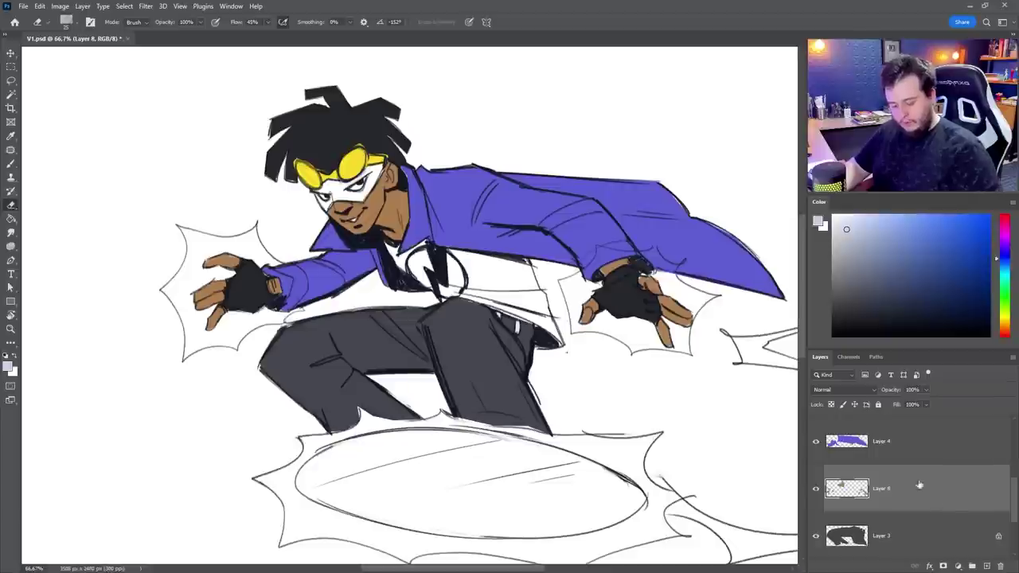
On a new layer beneath the trousers, paint the eye mask and the shirt in pale lavender-grey
{"action": "left_click", "coordinate": [994, 532]}
{"action": "left_click_drag", "start_coordinate": [1013, 499], "coordinate": [1013, 518]}
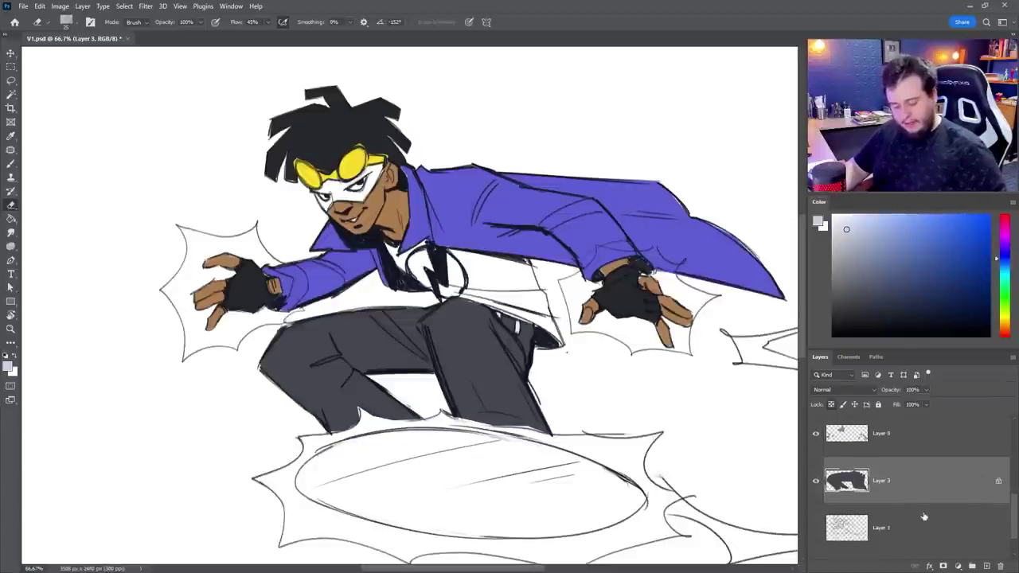
{"action": "left_click", "coordinate": [923, 516]}
{"action": "left_click", "coordinate": [986, 566]}
{"action": "key", "text": "b"}
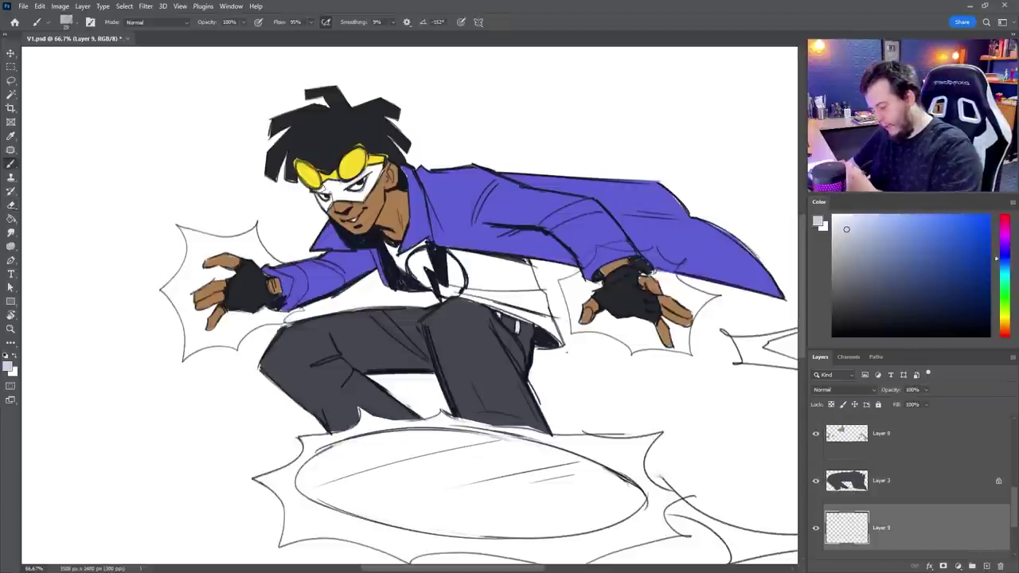
{"action": "left_click_drag", "start_coordinate": [323, 196], "coordinate": [379, 170]}
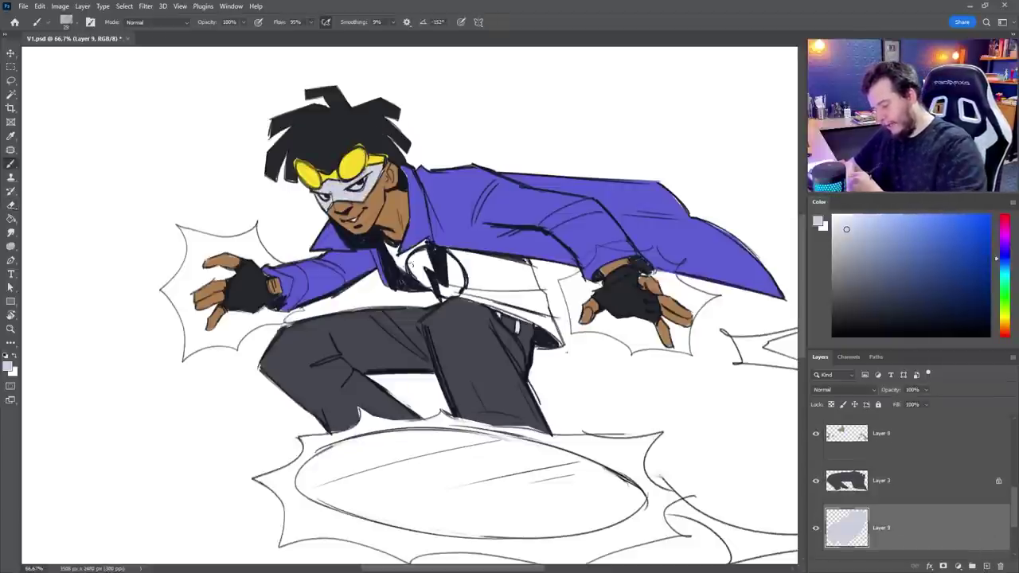
{"action": "mouse_move", "coordinate": [411, 265]}
{"action": "left_mouse_down"}
{"action": "mouse_move", "coordinate": [450, 292]}
{"action": "mouse_move", "coordinate": [474, 287]}
{"action": "mouse_move", "coordinate": [416, 258]}
{"action": "mouse_move", "coordinate": [509, 311]}
{"action": "mouse_move", "coordinate": [478, 259]}
{"action": "mouse_move", "coordinate": [533, 322]}
{"action": "mouse_move", "coordinate": [509, 263]}
{"action": "mouse_move", "coordinate": [556, 341]}
{"action": "left_mouse_up"}
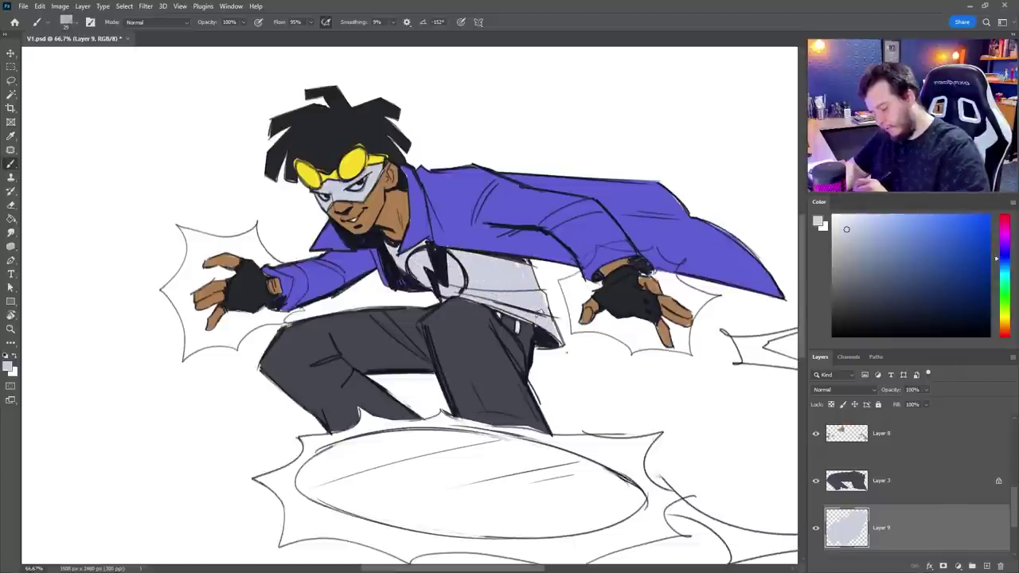
Paint the surfboard's oval mid grey with pale lavender diagonal reflection bands
{"action": "key", "text": "e"}
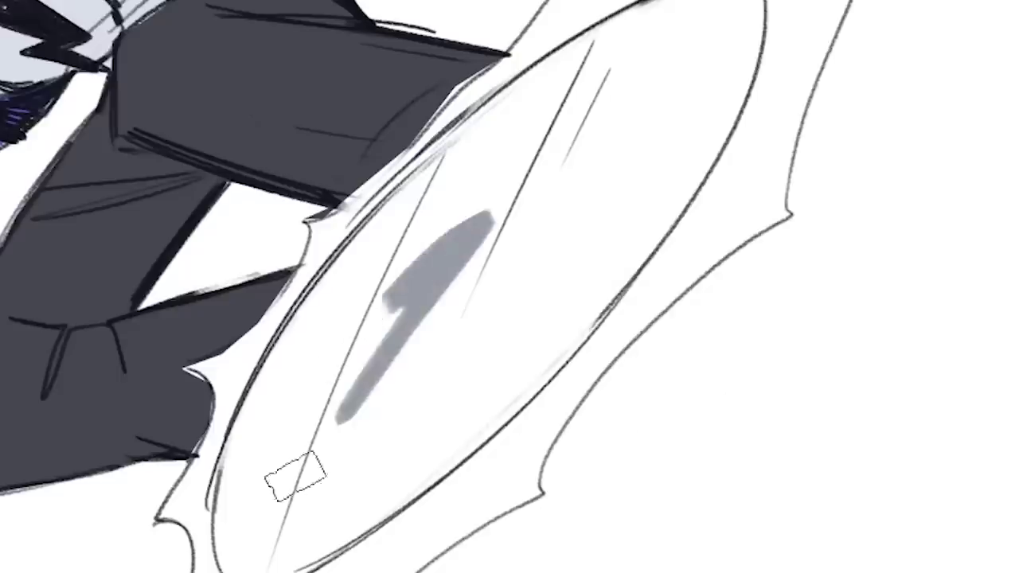
{"action": "left_click_drag", "start_coordinate": [375, 450], "coordinate": [557, 421]}
{"action": "left_click_drag", "start_coordinate": [456, 228], "coordinate": [359, 414]}
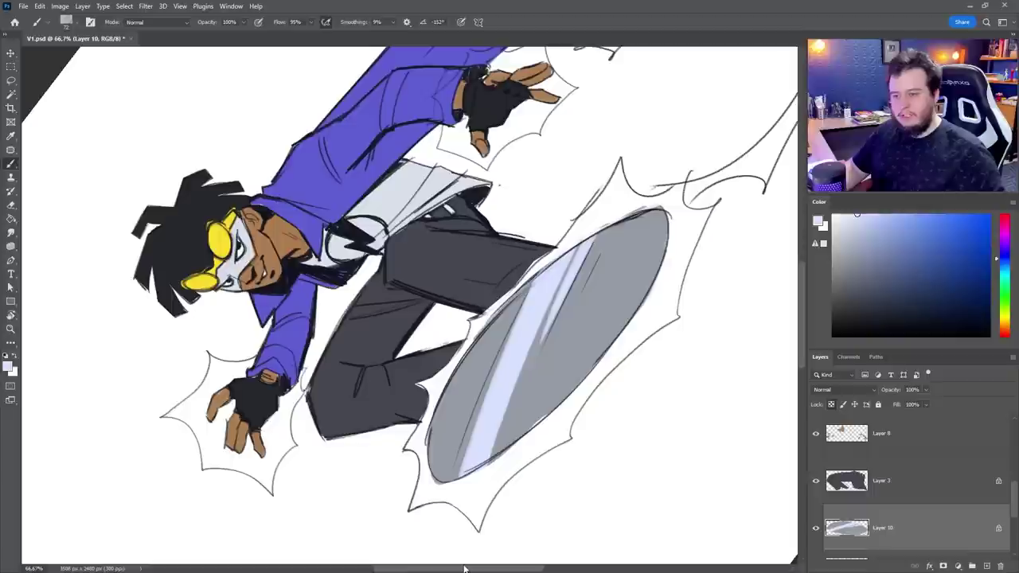
On a new layer moved below the surfboard layer, paint a light purple glow inside the energy burst around the forward hand
{"action": "key", "text": "r"}
{"action": "mouse_move", "coordinate": [661, 344]}
{"action": "left_mouse_down"}
{"action": "mouse_move", "coordinate": [619, 437]}
{"action": "mouse_move", "coordinate": [596, 452]}
{"action": "left_mouse_up"}
{"action": "left_click", "coordinate": [985, 566]}
{"action": "left_click", "coordinate": [999, 247]}
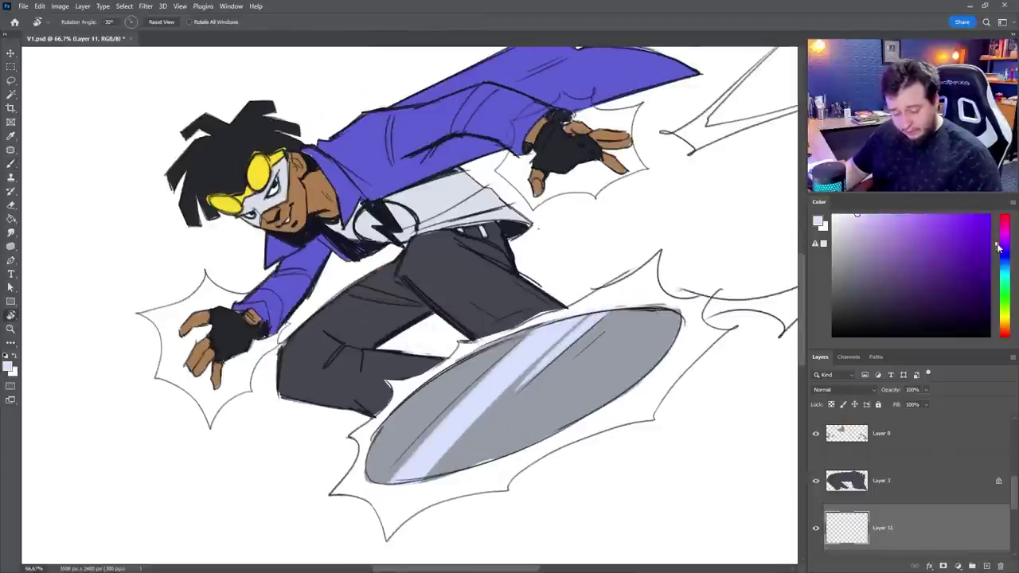
{"action": "key", "text": "ctrl+bracketleft"}
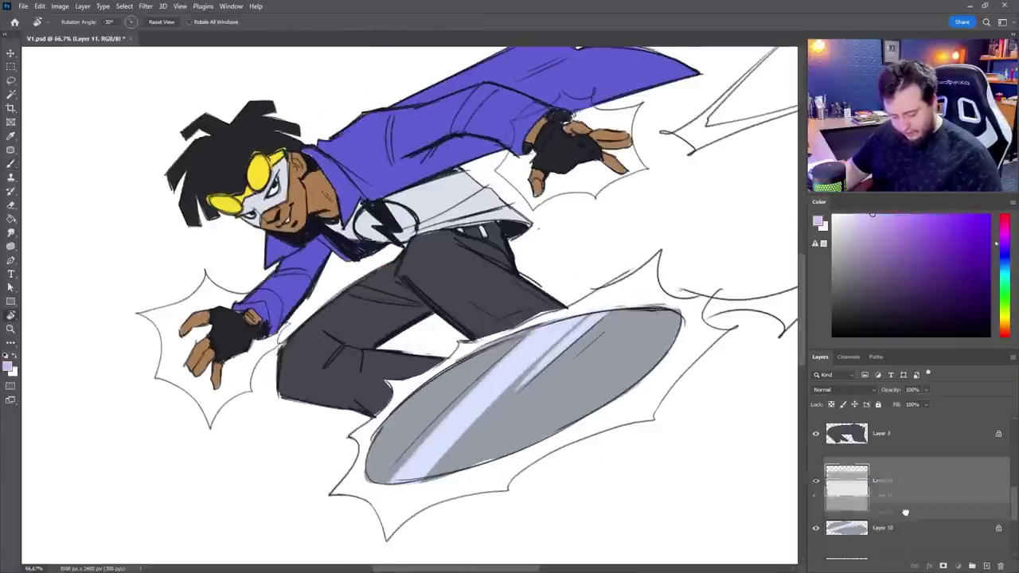
{"action": "key", "text": "b"}
{"action": "mouse_move", "coordinate": [204, 274]}
{"action": "left_mouse_down"}
{"action": "mouse_move", "coordinate": [191, 301]}
{"action": "mouse_move", "coordinate": [140, 314]}
{"action": "mouse_move", "coordinate": [170, 380]}
{"action": "mouse_move", "coordinate": [202, 400]}
{"action": "mouse_move", "coordinate": [207, 420]}
{"action": "mouse_move", "coordinate": [248, 388]}
{"action": "mouse_move", "coordinate": [257, 352]}
{"action": "mouse_move", "coordinate": [206, 272]}
{"action": "mouse_move", "coordinate": [157, 314]}
{"action": "left_mouse_up"}
Paint the same light purple glow in the other hand's burst and around the surfboard, and raise the glow layer above the goggles layer
{"action": "key", "text": "r"}
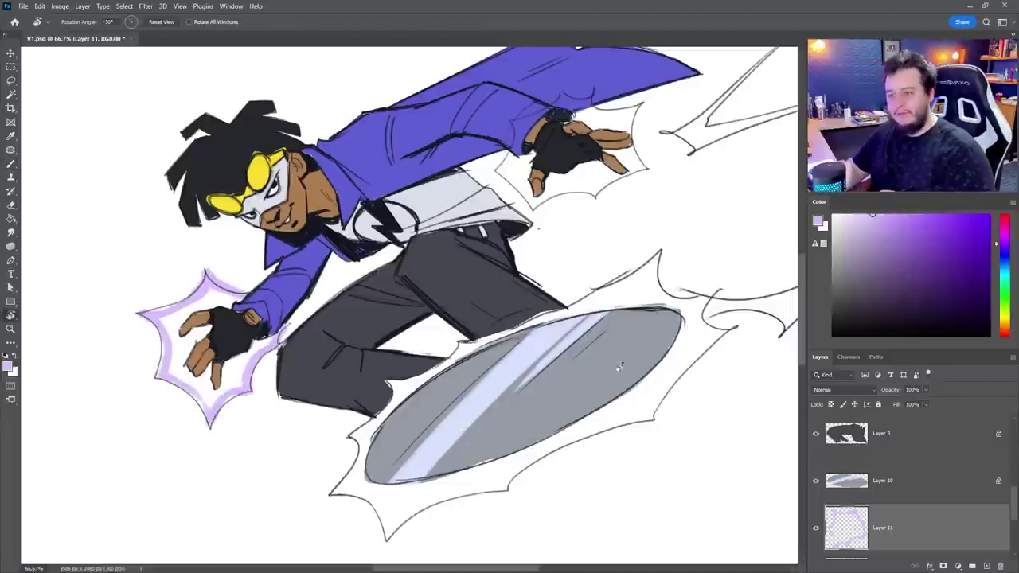
{"action": "left_click_drag", "start_coordinate": [635, 377], "coordinate": [626, 458]}
{"action": "key", "text": "b"}
{"action": "mouse_move", "coordinate": [541, 202]}
{"action": "left_mouse_down"}
{"action": "mouse_move", "coordinate": [566, 254]}
{"action": "mouse_move", "coordinate": [685, 242]}
{"action": "mouse_move", "coordinate": [670, 192]}
{"action": "mouse_move", "coordinate": [632, 170]}
{"action": "left_mouse_up"}
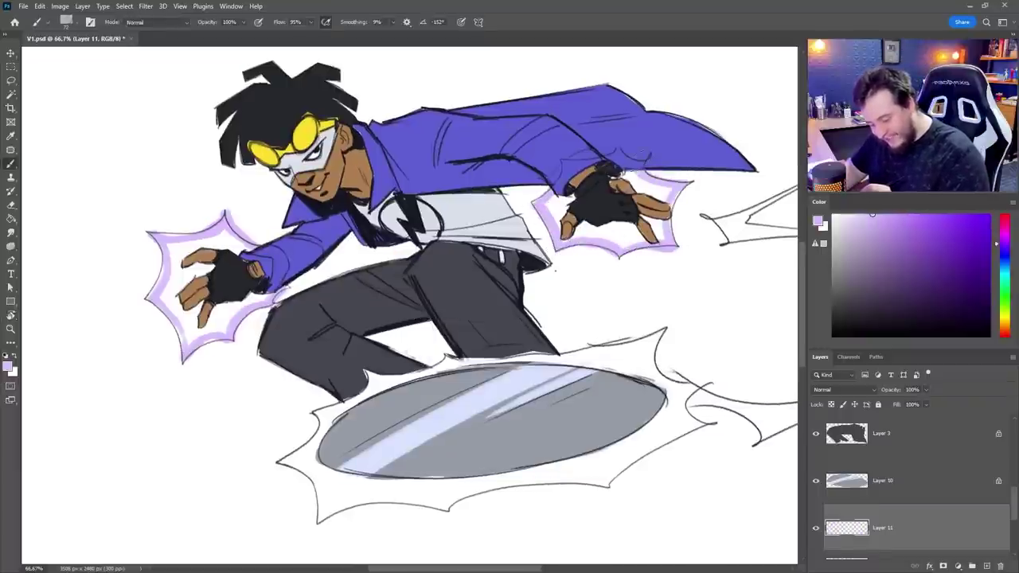
{"action": "left_click_drag", "start_coordinate": [881, 531], "coordinate": [881, 347]}
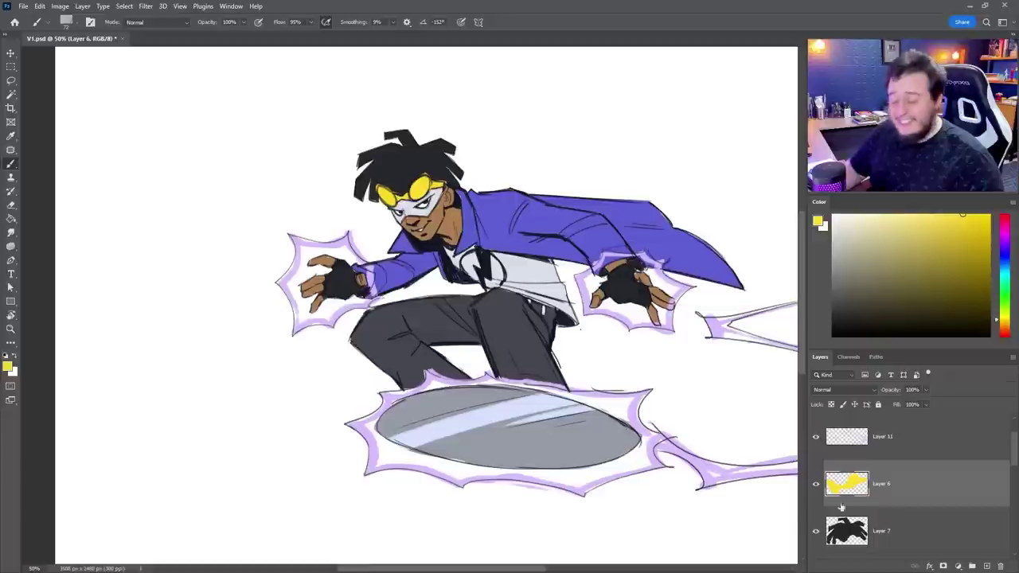
Add a new layer above the shirt and mask layer and paint the round chest emblem yellow with a smaller brush
{"action": "scroll", "coordinate": [841, 507], "scroll_direction": "down", "scroll_amount": 4}
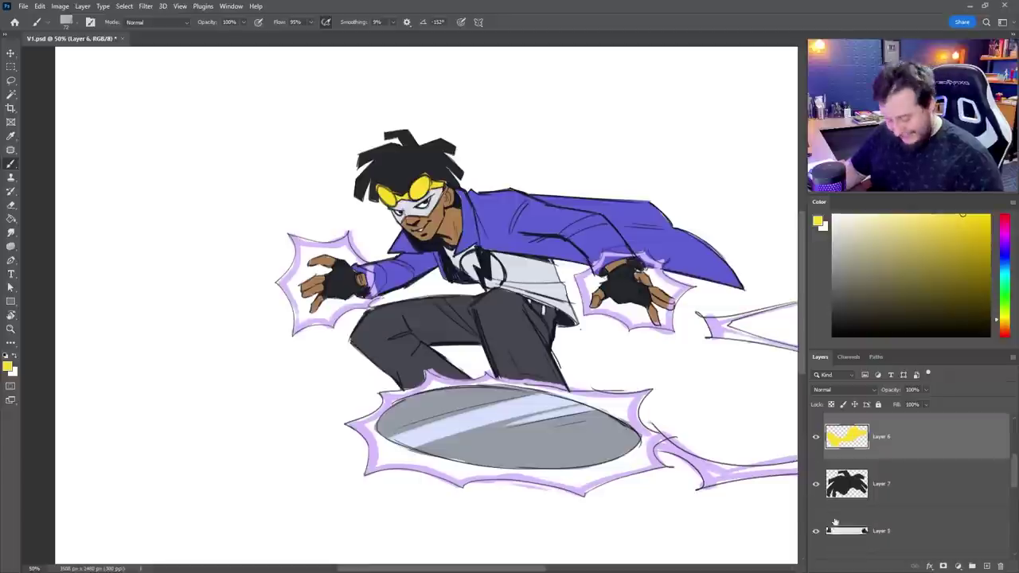
{"action": "left_click", "coordinate": [891, 493]}
{"action": "scroll", "coordinate": [876, 502], "scroll_direction": "up", "scroll_amount": 5}
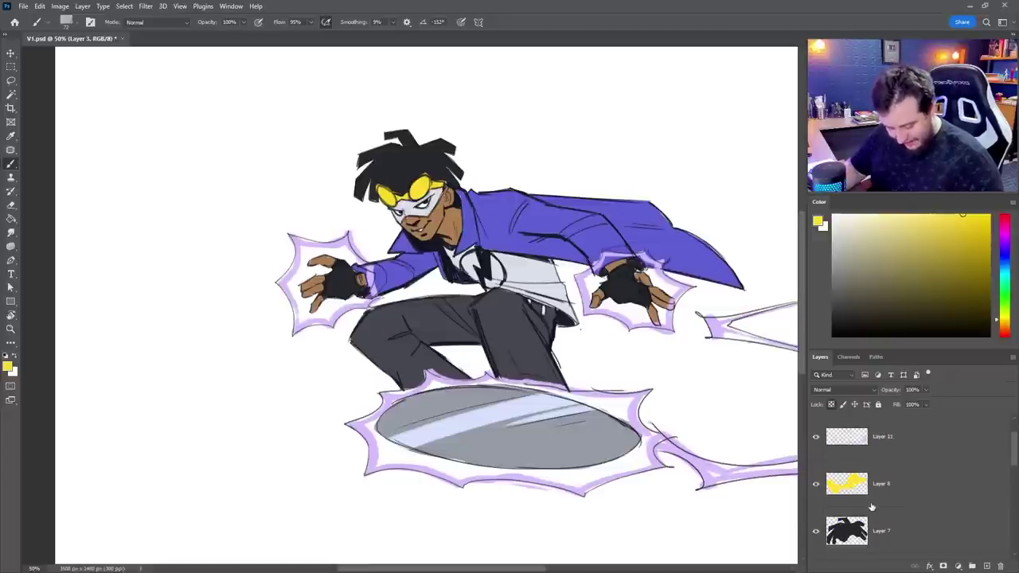
{"action": "scroll", "coordinate": [870, 502], "scroll_direction": "down", "scroll_amount": 3}
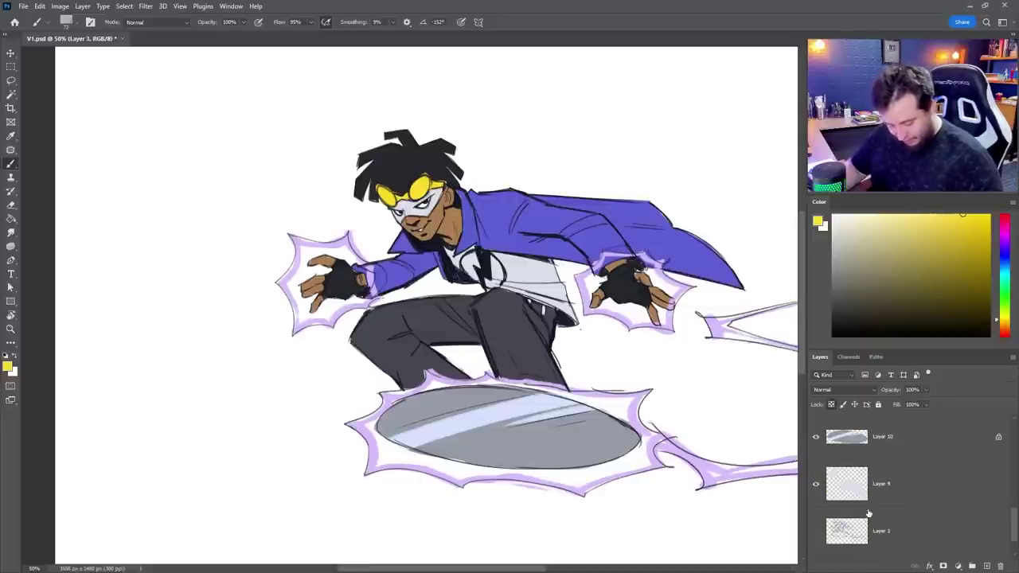
{"action": "left_click", "coordinate": [889, 490]}
{"action": "left_click", "coordinate": [987, 565]}
{"action": "key", "text": "ctrl+plus"}
{"action": "right_click", "coordinate": [590, 260]}
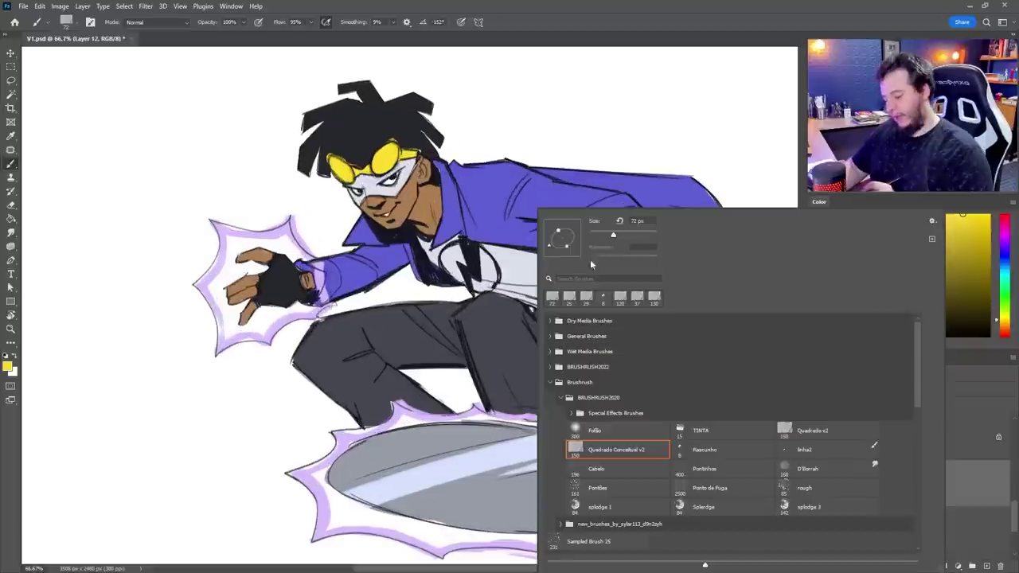
{"action": "left_click_drag", "start_coordinate": [453, 248], "coordinate": [457, 262]}
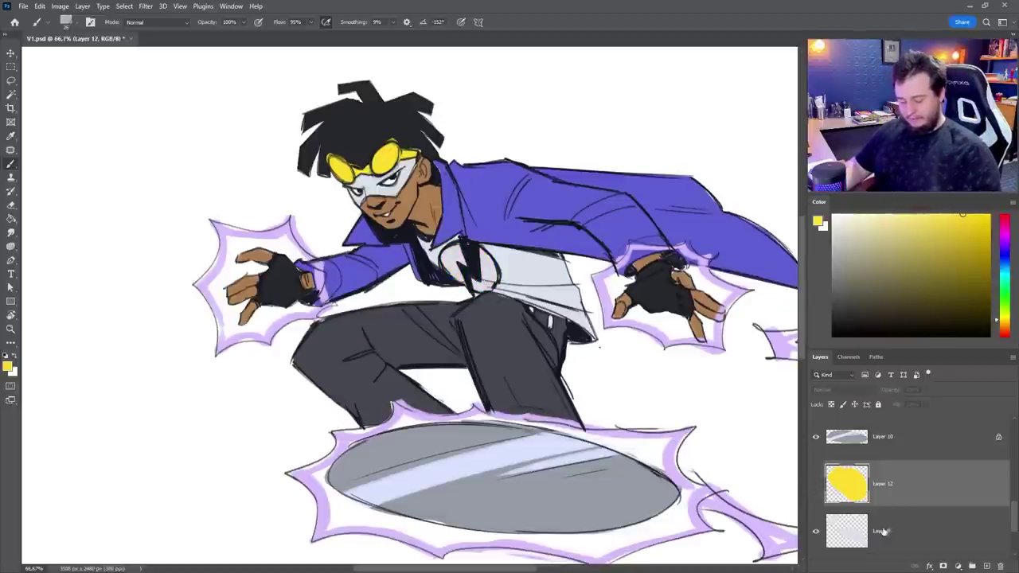
Select the gloves layer from the artwork and lock its transparent pixels
{"action": "key", "text": "v"}
{"action": "left_click", "coordinate": [666, 295]}
{"action": "left_click", "coordinate": [831, 404]}
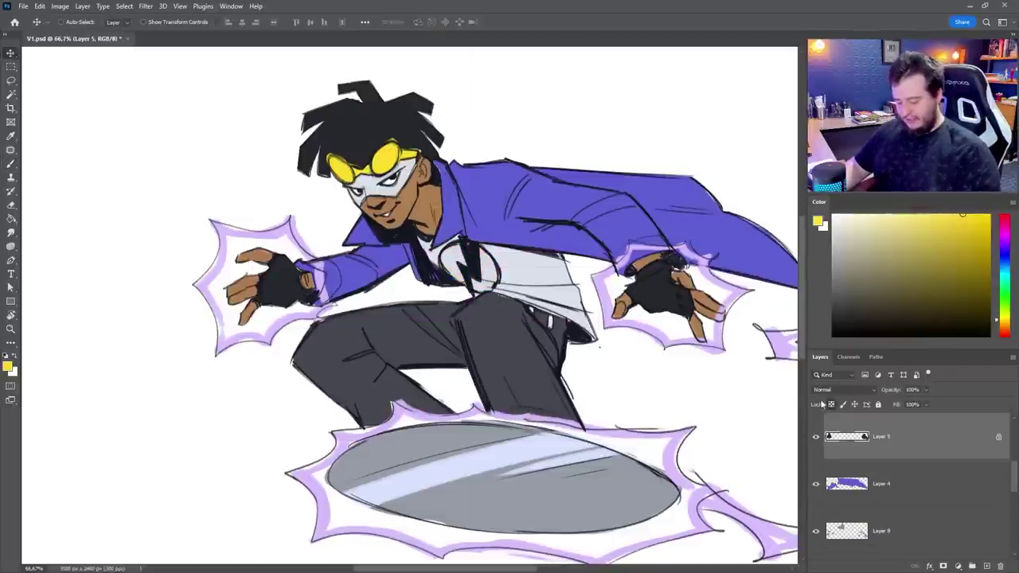
Try painting yellow accents on both gloves with a 63 px brush
{"action": "key", "text": "b"}
{"action": "right_click", "coordinate": [525, 325]}
{"action": "left_click_drag", "start_coordinate": [600, 235], "coordinate": [610, 235]}
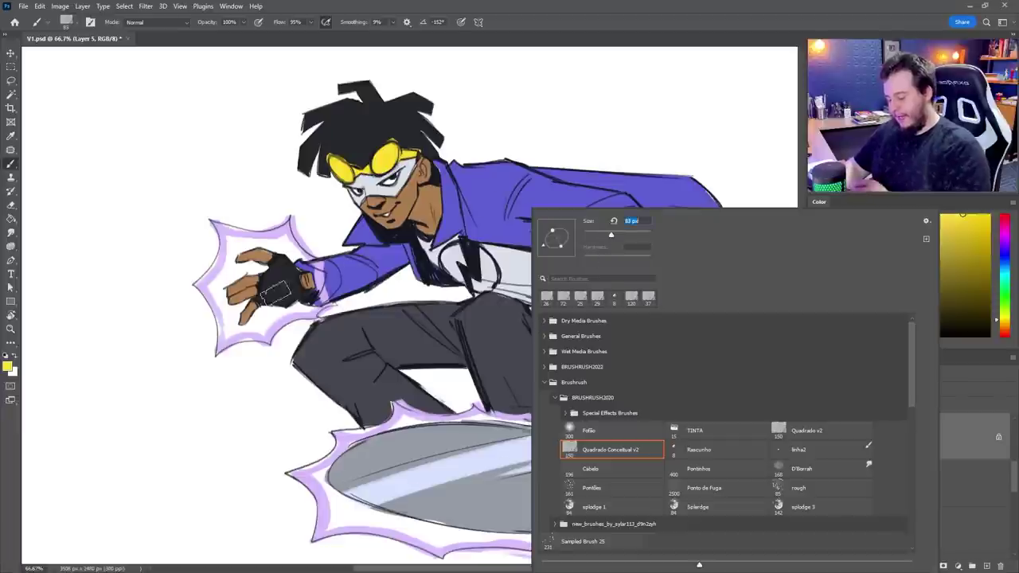
{"action": "mouse_move", "coordinate": [276, 293]}
{"action": "left_mouse_down"}
{"action": "mouse_move", "coordinate": [288, 280]}
{"action": "mouse_move", "coordinate": [274, 265]}
{"action": "left_mouse_up"}
{"action": "left_click_drag", "start_coordinate": [641, 274], "coordinate": [673, 307]}
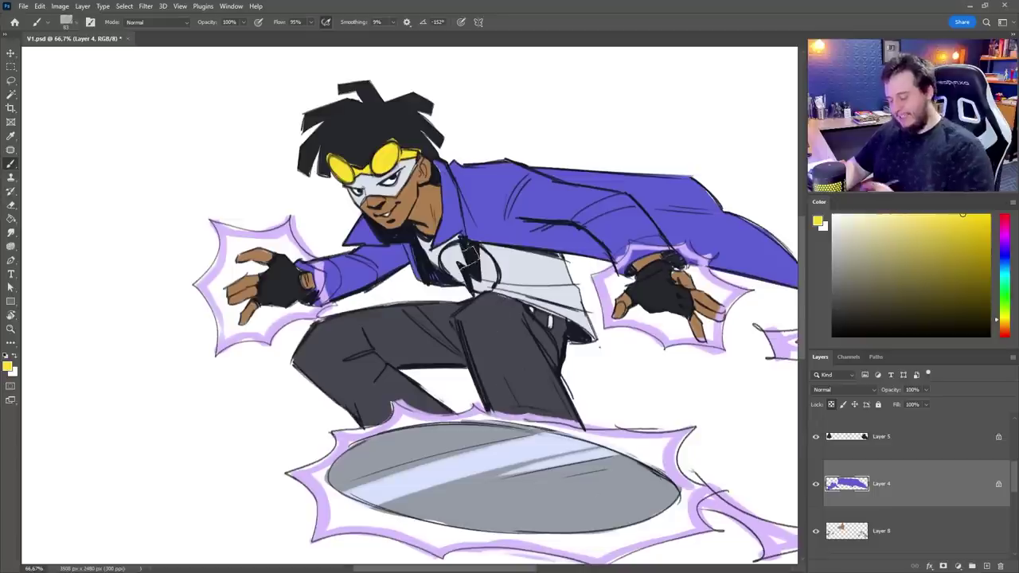
Undo the yellow test stroke on the jacket's far collar and paint a yellow trim along the near collar's inner edge
{"action": "mouse_move", "coordinate": [362, 236]}
{"action": "left_mouse_down"}
{"action": "mouse_move", "coordinate": [364, 226]}
{"action": "mouse_move", "coordinate": [397, 244]}
{"action": "left_mouse_up"}
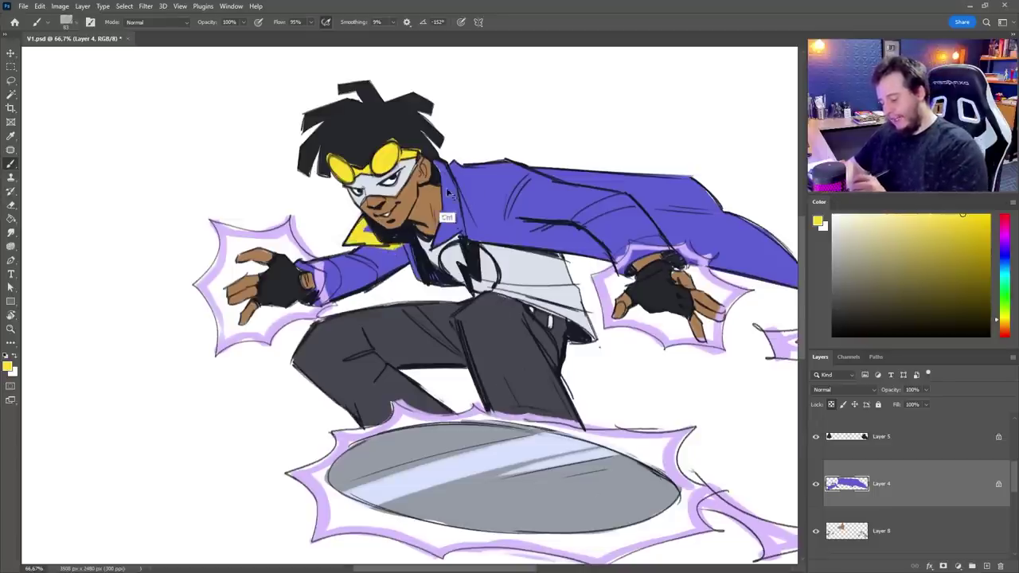
{"action": "key", "text": "ctrl+z"}
{"action": "left_click_drag", "start_coordinate": [444, 157], "coordinate": [439, 251]}
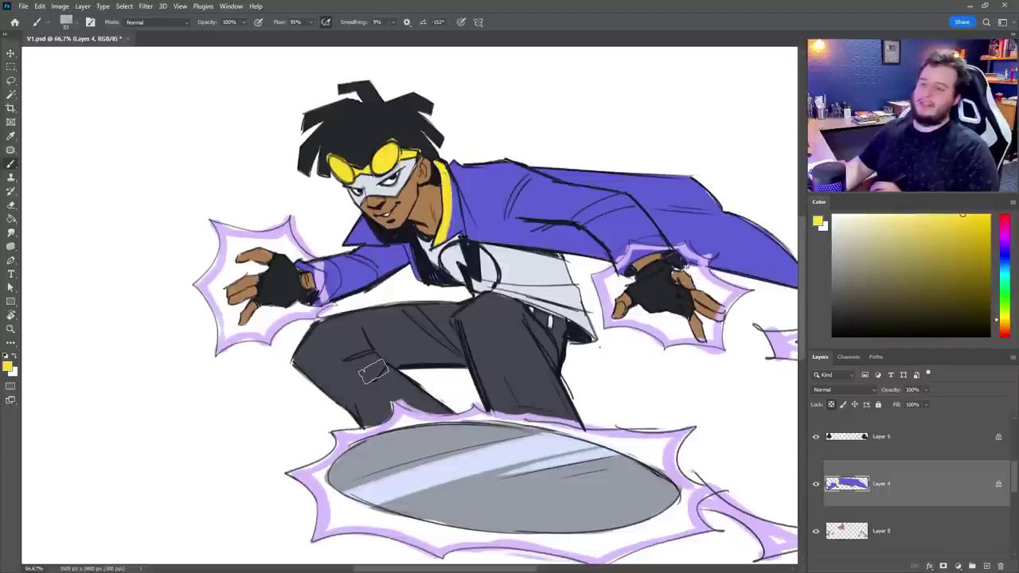
Reduce the brush size to 47 px and paint yellow trim on the far collar edge and the rear arm's sleeve cuff
{"action": "right_click", "coordinate": [561, 242]}
{"action": "left_click", "coordinate": [638, 233]}
{"action": "left_click", "coordinate": [646, 91]}
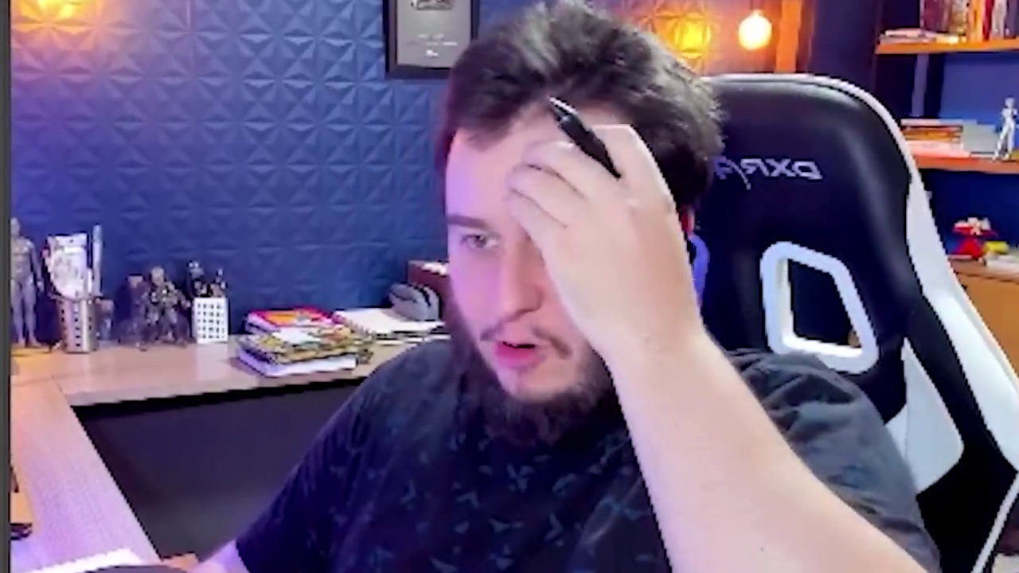
{"action": "left_click_drag", "start_coordinate": [624, 271], "coordinate": [673, 243]}
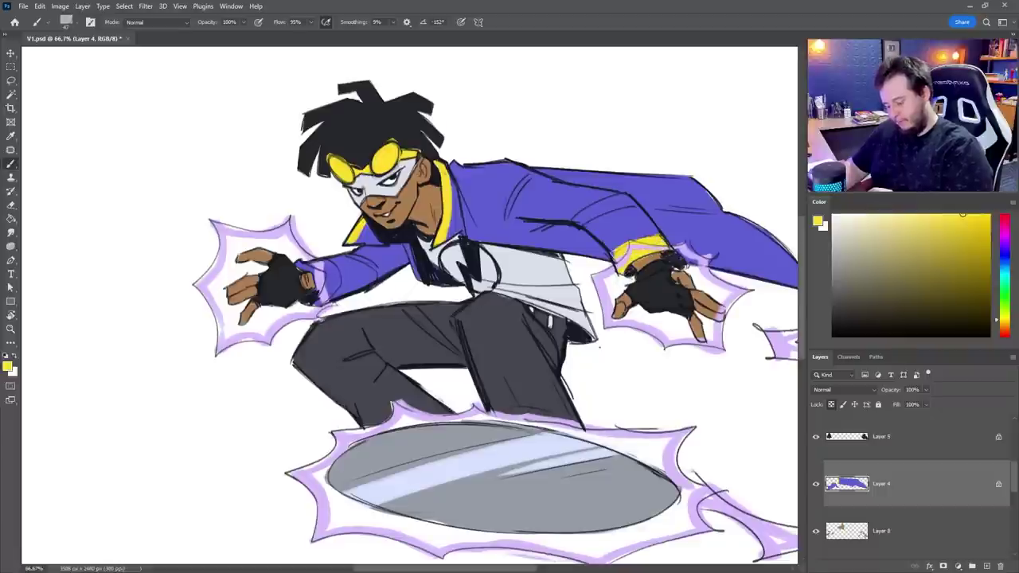
Finish the yellow cuffs on both sleeves and paint yellow trim along the jacket's front edges and the coat's hem
{"action": "left_click_drag", "start_coordinate": [613, 256], "coordinate": [662, 238]}
{"action": "mouse_move", "coordinate": [300, 264]}
{"action": "left_mouse_down"}
{"action": "mouse_move", "coordinate": [323, 283]}
{"action": "mouse_move", "coordinate": [328, 273]}
{"action": "mouse_move", "coordinate": [314, 307]}
{"action": "left_mouse_up"}
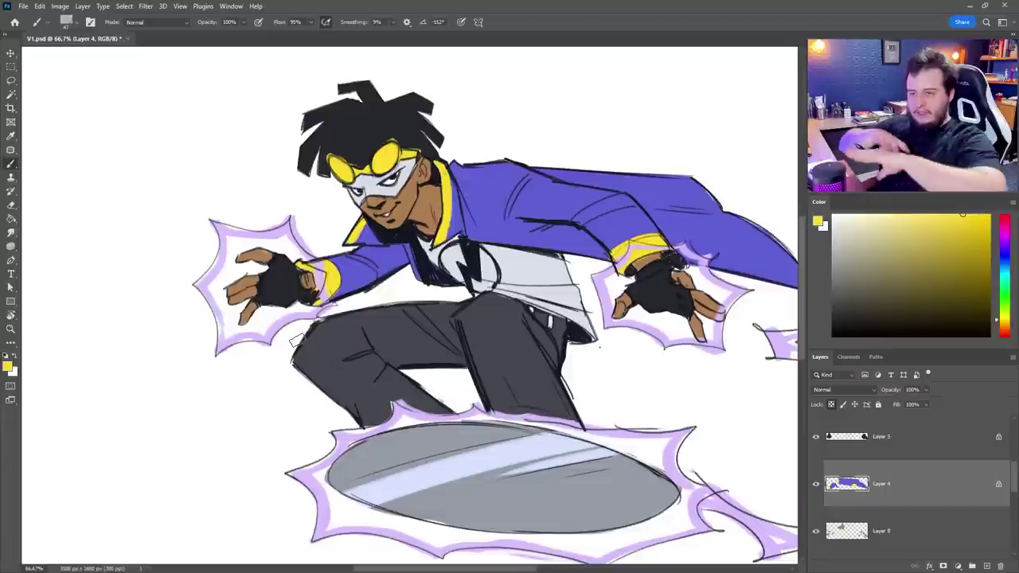
{"action": "mouse_move", "coordinate": [442, 229]}
{"action": "left_mouse_down"}
{"action": "mouse_move", "coordinate": [609, 255]}
{"action": "mouse_move", "coordinate": [585, 250]}
{"action": "left_mouse_up"}
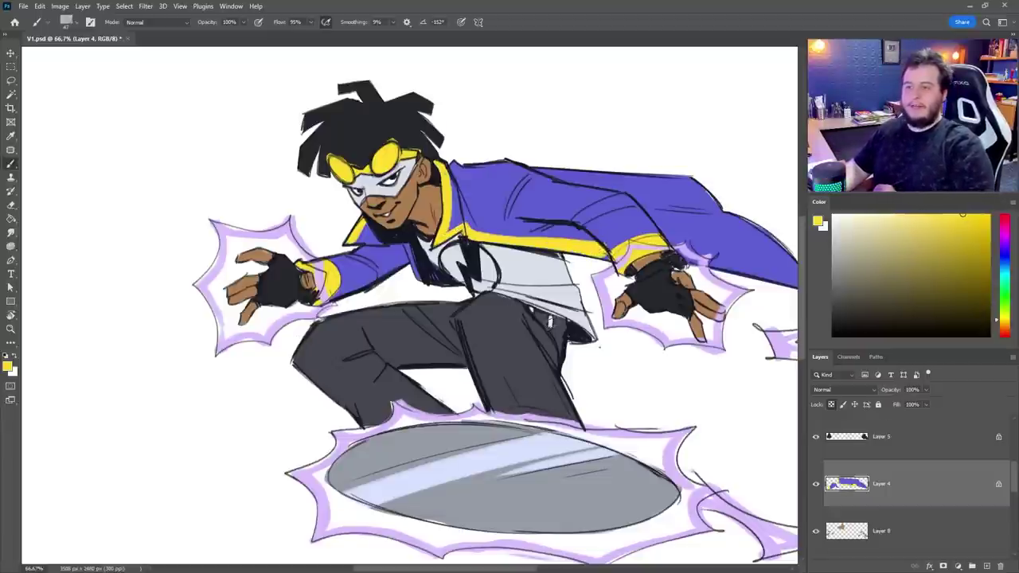
{"action": "mouse_move", "coordinate": [551, 359]}
{"action": "left_mouse_down"}
{"action": "mouse_move", "coordinate": [498, 366]}
{"action": "mouse_move", "coordinate": [495, 354]}
{"action": "left_mouse_up"}
{"action": "left_click_drag", "start_coordinate": [583, 231], "coordinate": [699, 250]}
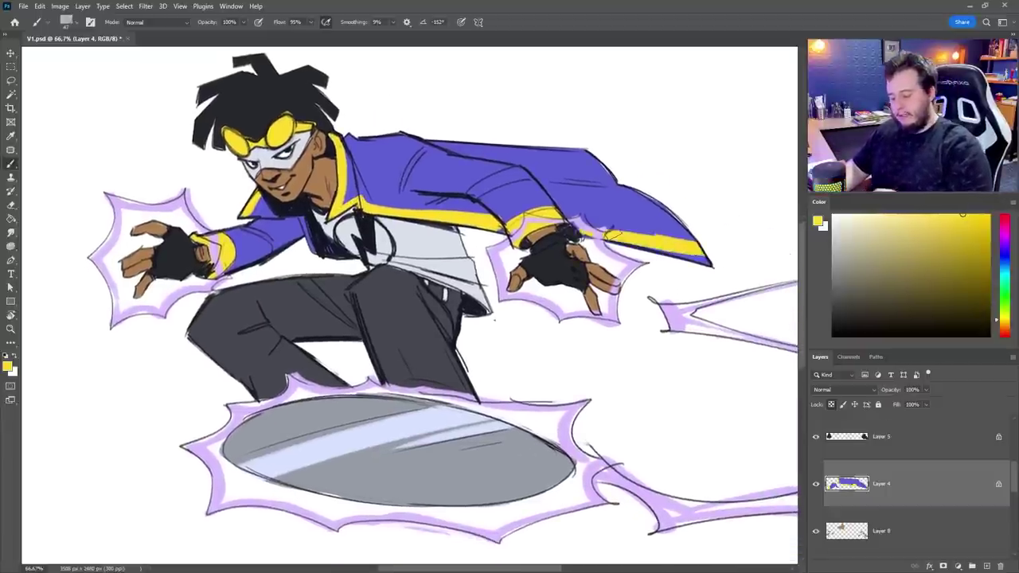
{"action": "key", "text": "shift+alt+q"}
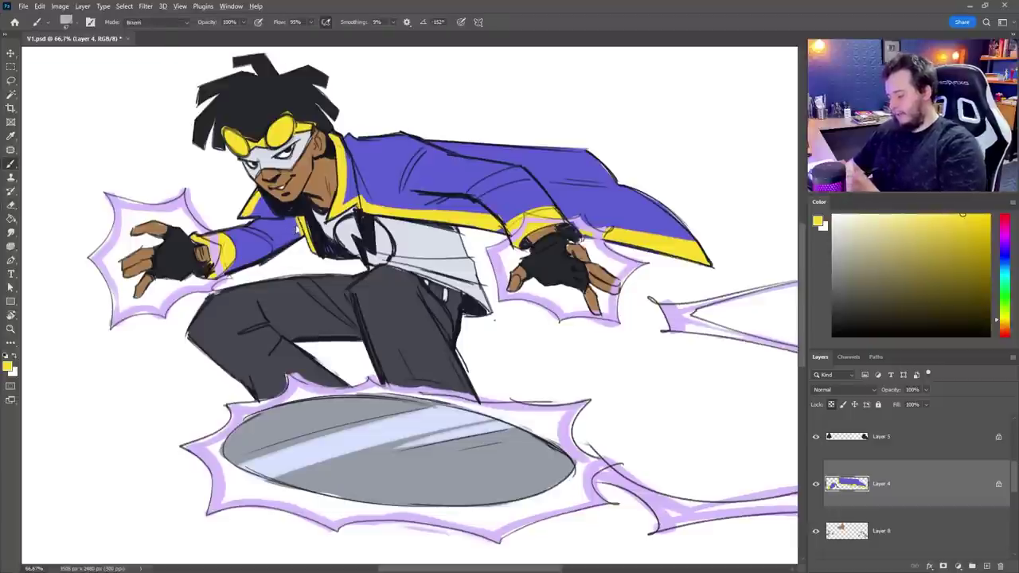
Add a new layer beneath the colour layers and fill it with a muted greyish lavender derived from the jacket's purple
{"action": "left_click", "coordinate": [297, 227], "text": "alt"}
{"action": "key", "text": "z"}
{"action": "mouse_move", "coordinate": [372, 331]}
{"action": "left_mouse_down"}
{"action": "mouse_move", "coordinate": [413, 340]}
{"action": "mouse_move", "coordinate": [355, 322]}
{"action": "left_mouse_up"}
{"action": "scroll", "coordinate": [882, 493], "scroll_direction": "down", "scroll_amount": 5}
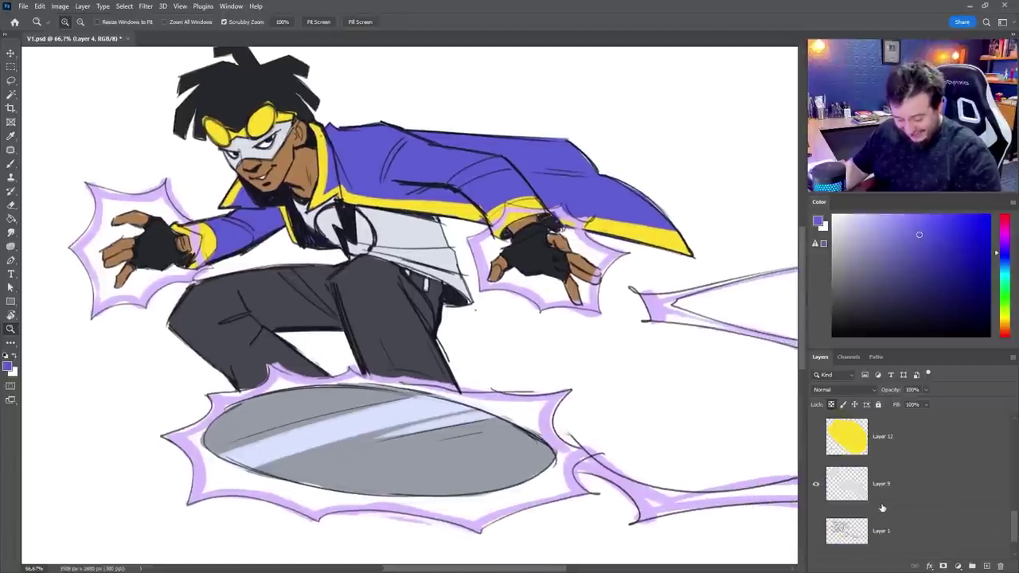
{"action": "left_click", "coordinate": [882, 503]}
{"action": "left_click", "coordinate": [893, 527]}
{"action": "left_click", "coordinate": [986, 566]}
{"action": "left_click_drag", "start_coordinate": [866, 275], "coordinate": [848, 239]}
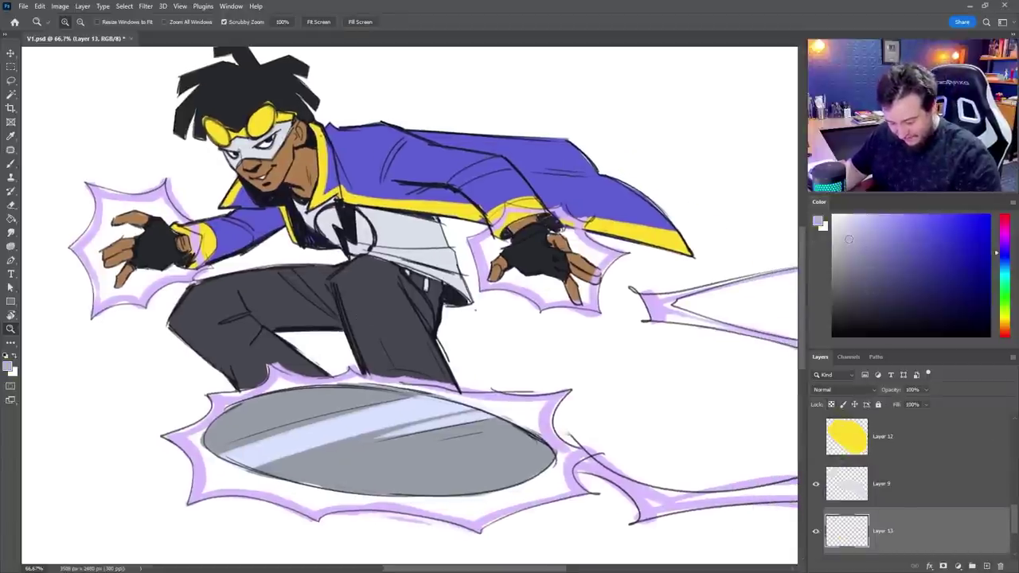
{"action": "key", "text": "g"}
{"action": "left_click", "coordinate": [605, 329]}
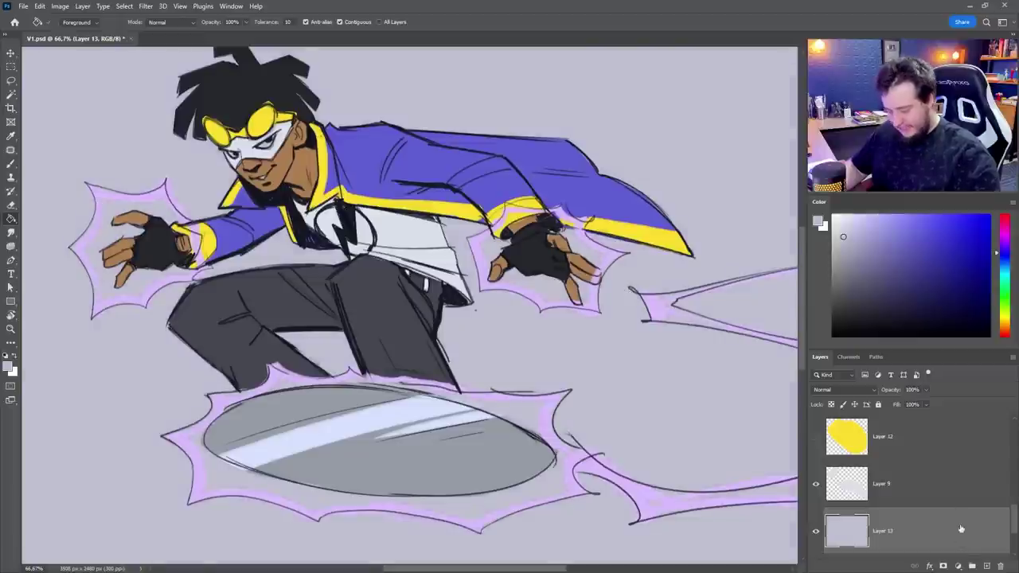
{"action": "left_click", "coordinate": [637, 301]}
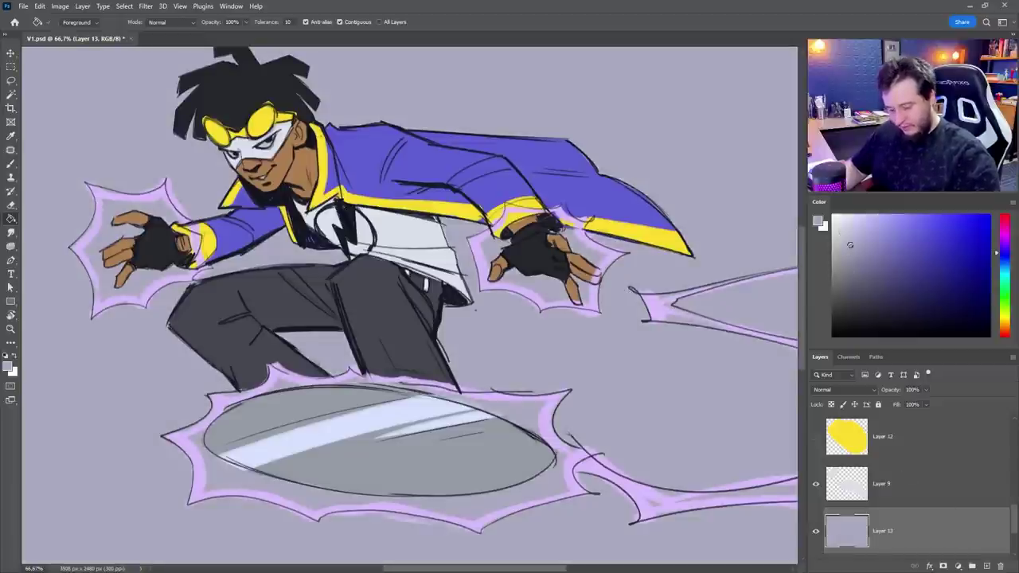
{"action": "left_click", "coordinate": [654, 285]}
Add another layer above the background fill and set up the soft Fofão brush at 1457 px with a pale lavender
{"action": "left_click", "coordinate": [986, 566]}
{"action": "key", "text": "z"}
{"action": "left_click", "coordinate": [559, 353], "text": "alt"}
{"action": "key", "text": "b"}
{"action": "right_click", "coordinate": [500, 342]}
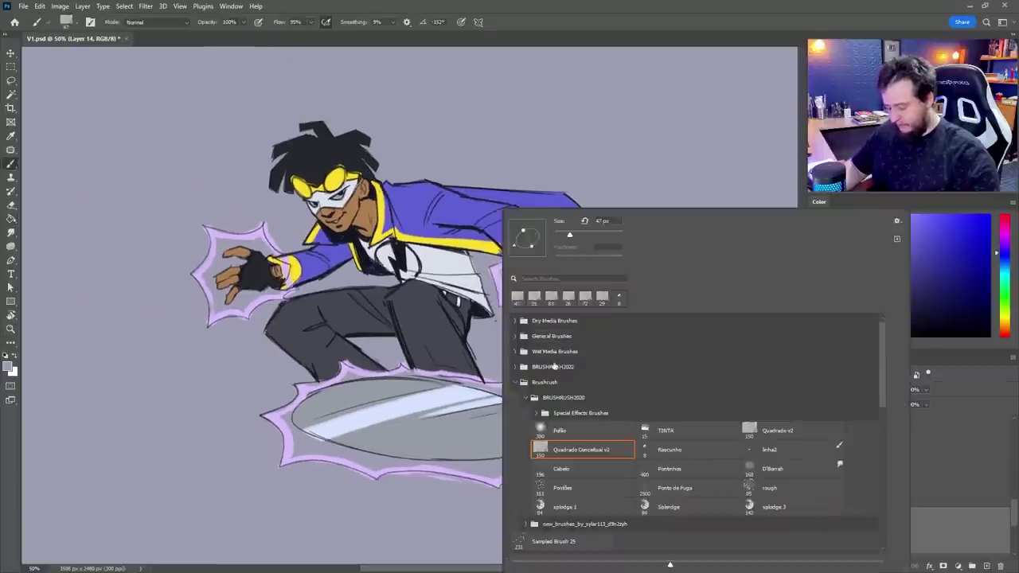
{"action": "left_click", "coordinate": [549, 429]}
{"action": "left_click", "coordinate": [847, 226]}
{"action": "right_click", "coordinate": [510, 194]}
{"action": "left_click_drag", "start_coordinate": [590, 213], "coordinate": [595, 212]}
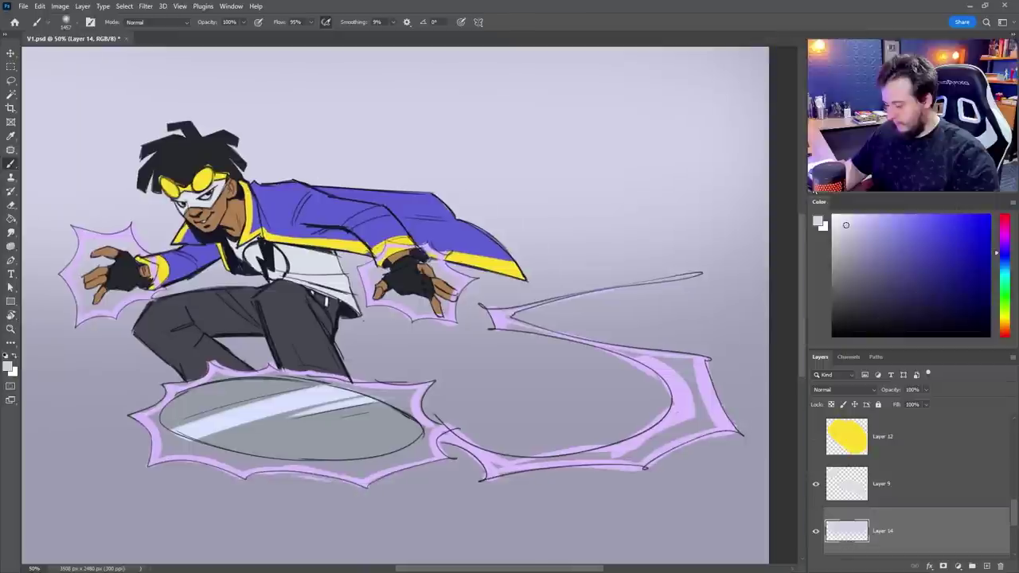
Undo the test glow, place a soft pale glow behind the hero and adjust it with Hue/Saturation
{"action": "left_click_drag", "start_coordinate": [451, 227], "coordinate": [552, 200]}
{"action": "key", "text": "ctrl+z"}
{"action": "left_click", "coordinate": [371, 259]}
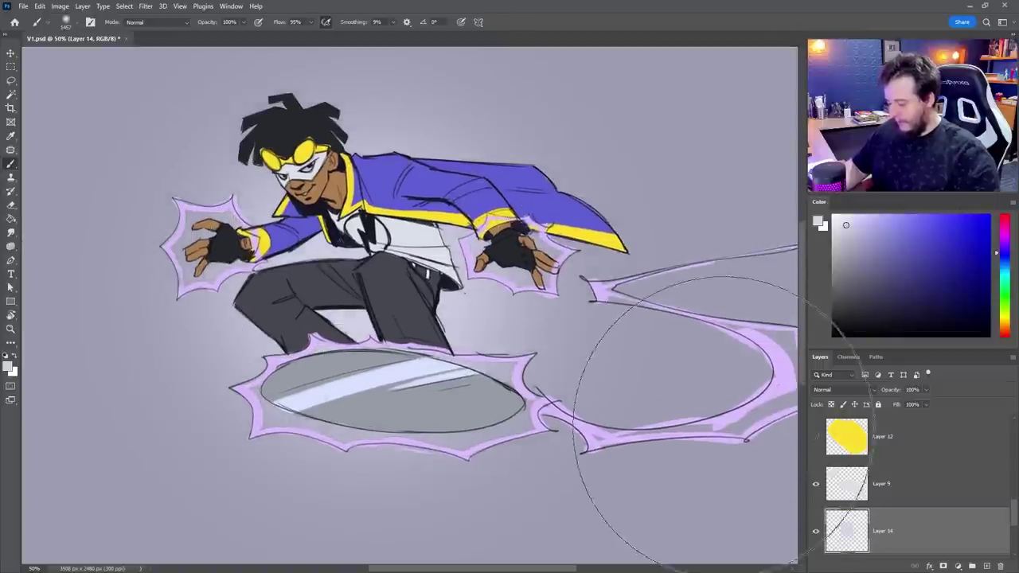
{"action": "key", "text": "ctrl+u"}
{"action": "left_click_drag", "start_coordinate": [816, 353], "coordinate": [841, 352]}
{"action": "left_click", "coordinate": [934, 245]}
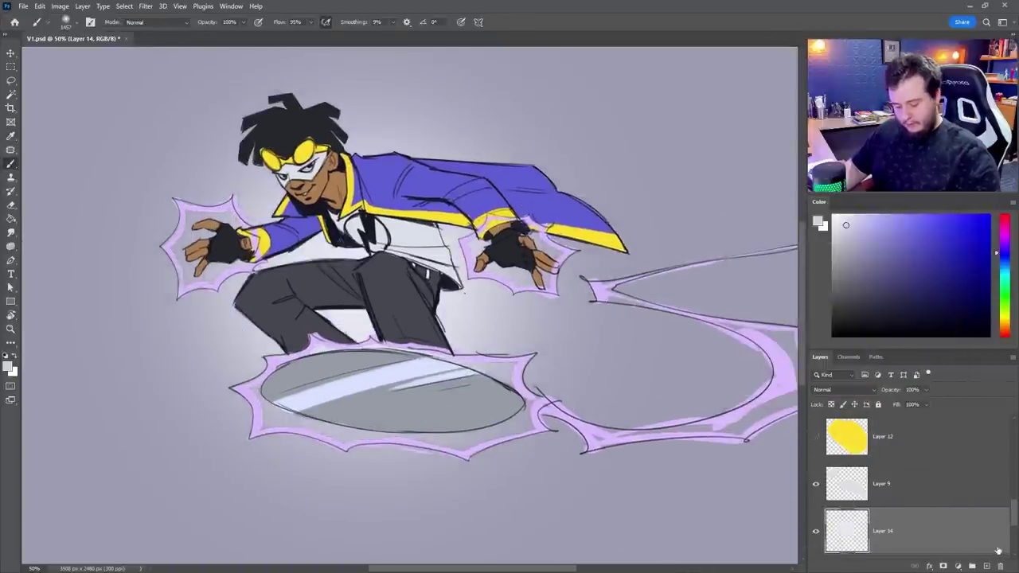
Add a new layer above the glow, choose white and switch to the Splerdge brush
{"action": "left_click", "coordinate": [986, 566]}
{"action": "left_click", "coordinate": [834, 215]}
{"action": "right_click", "coordinate": [444, 208]}
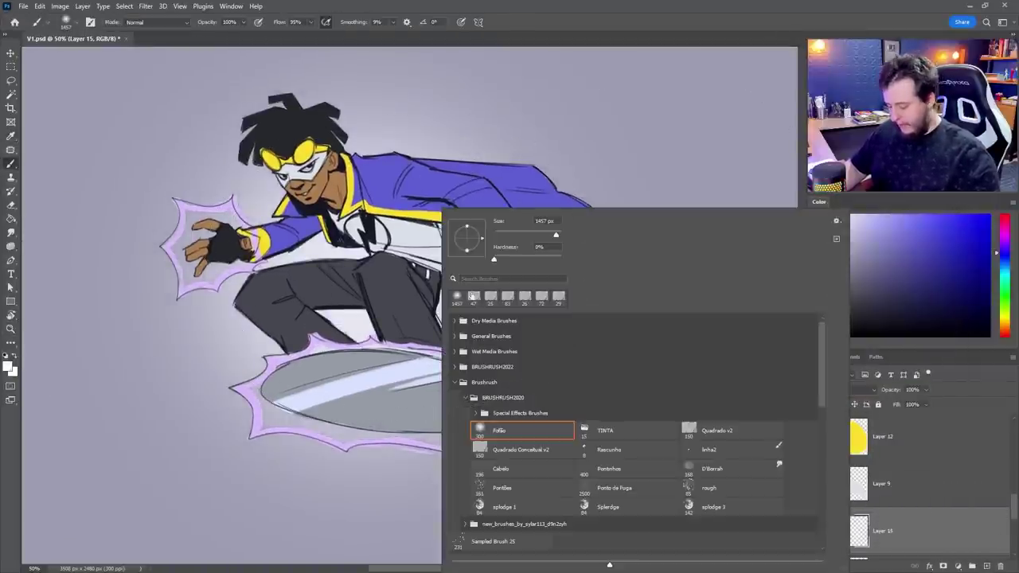
{"action": "left_click", "coordinate": [600, 507]}
{"action": "left_click", "coordinate": [414, 201]}
{"action": "left_click", "coordinate": [363, 161], "text": "ctrl"}
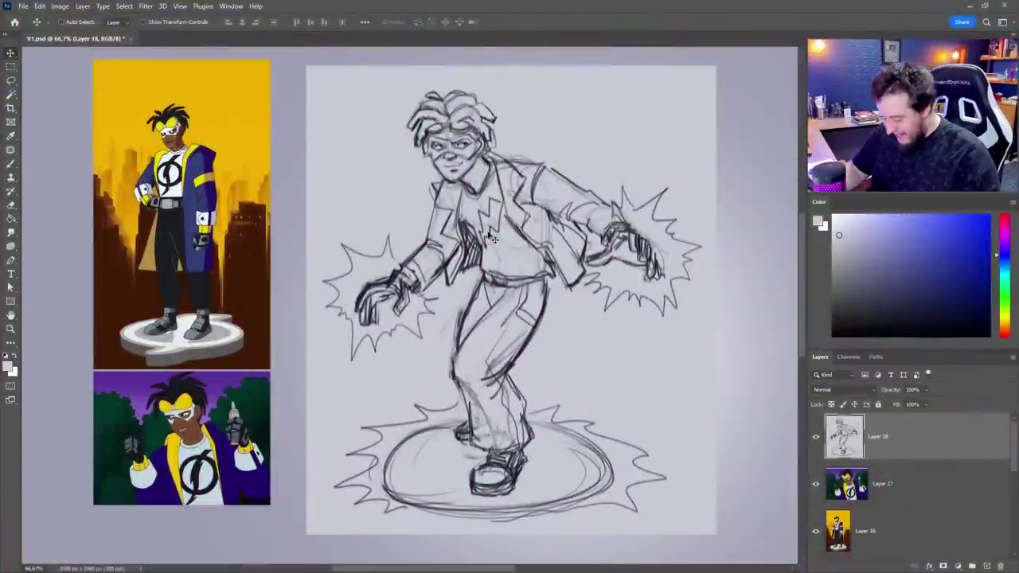
Make the coloured hero group visible and hide the pencil sketch after comparing the two poses
{"action": "key", "text": "z"}
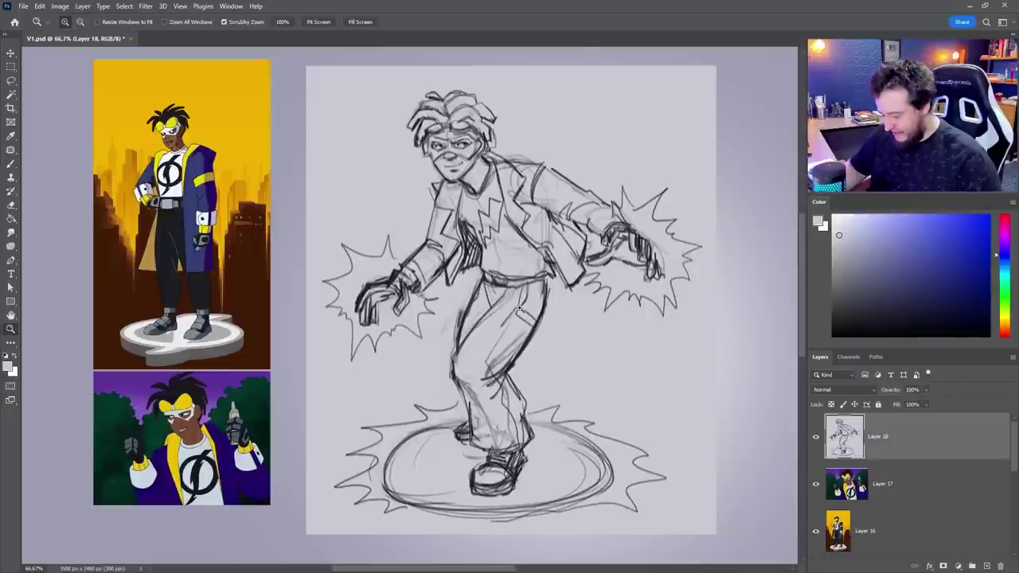
{"action": "left_click", "coordinate": [527, 280]}
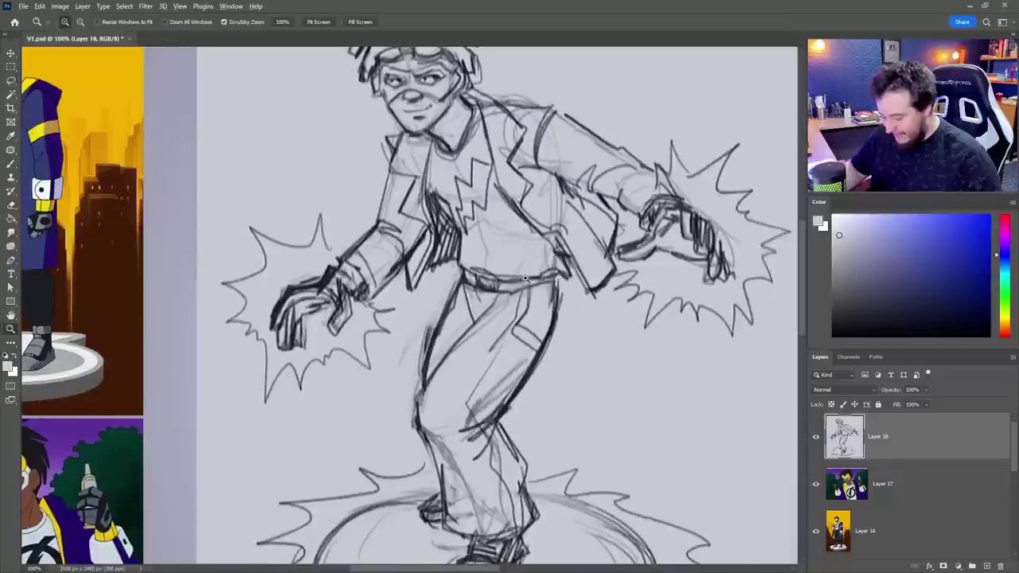
{"action": "left_click", "coordinate": [527, 280], "text": "alt"}
{"action": "left_click_drag", "start_coordinate": [536, 285], "coordinate": [534, 304]}
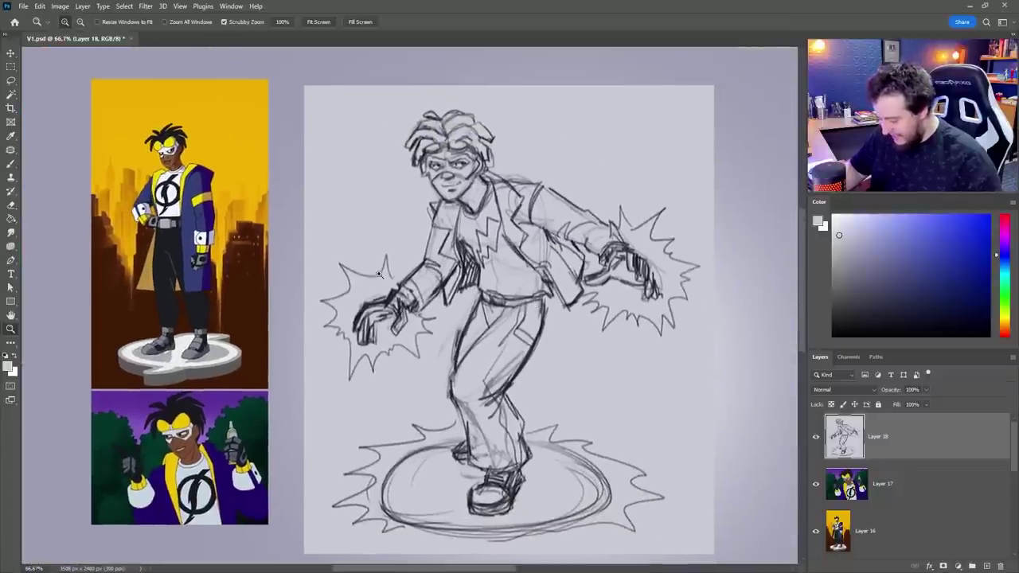
{"action": "left_click", "coordinate": [815, 436]}
{"action": "scroll", "coordinate": [840, 487], "scroll_direction": "down", "scroll_amount": 3}
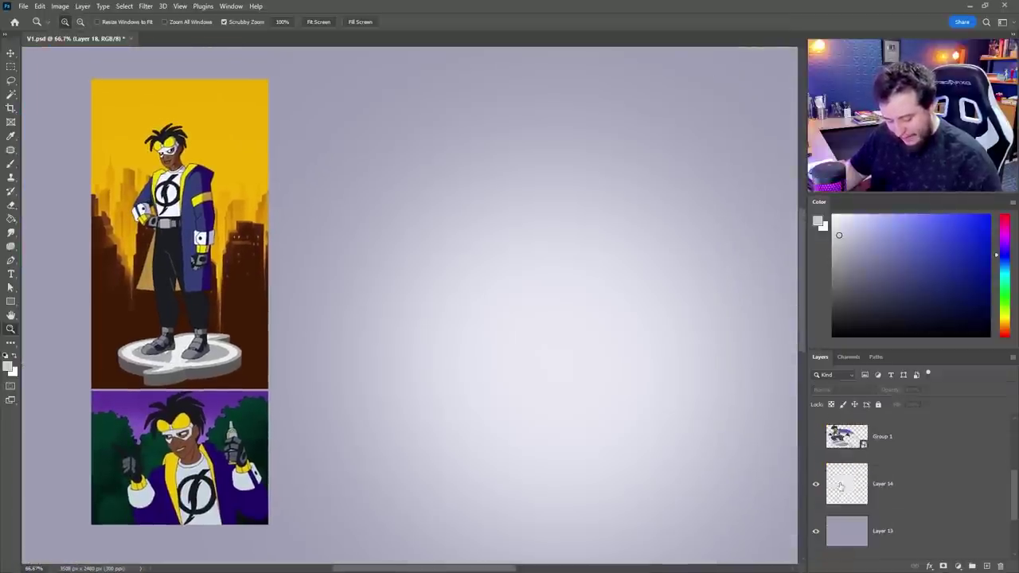
{"action": "left_click", "coordinate": [815, 439]}
{"action": "left_click", "coordinate": [641, 390], "text": "alt"}
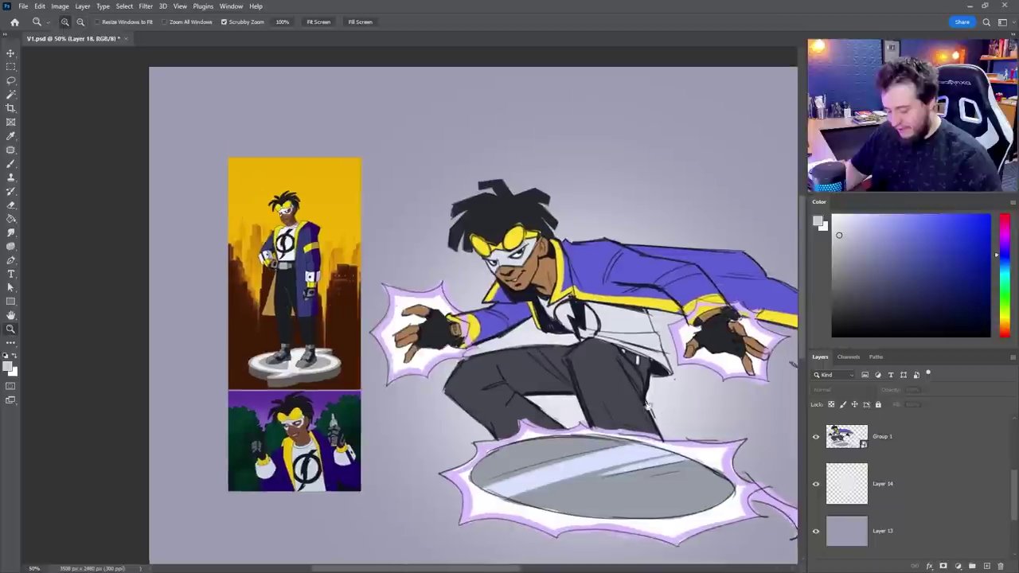
{"action": "left_click_drag", "start_coordinate": [662, 412], "coordinate": [559, 391]}
{"action": "scroll", "coordinate": [875, 478], "scroll_direction": "up", "scroll_amount": 3}
{"action": "left_click", "coordinate": [815, 436]}
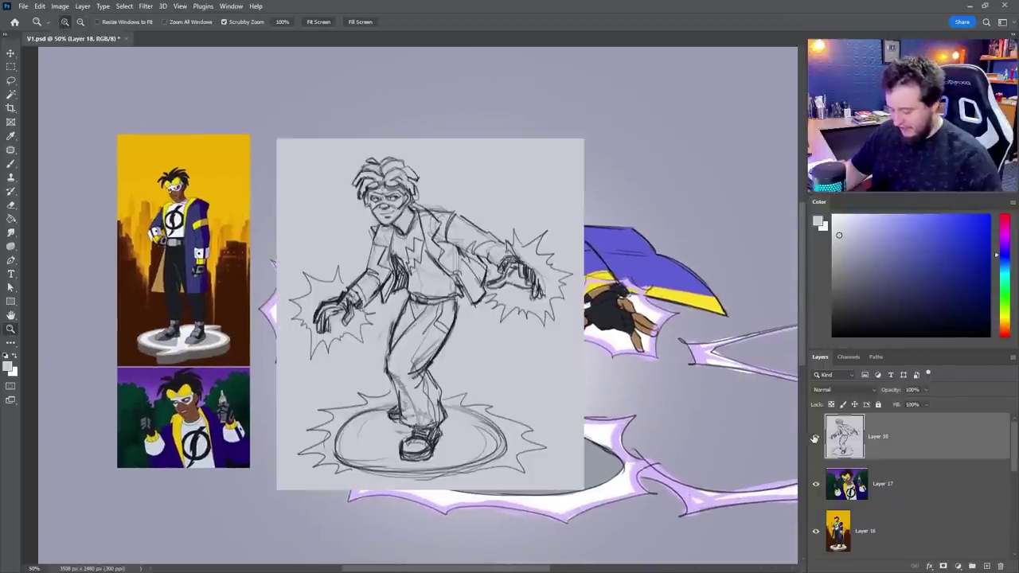
{"action": "left_click", "coordinate": [815, 437]}
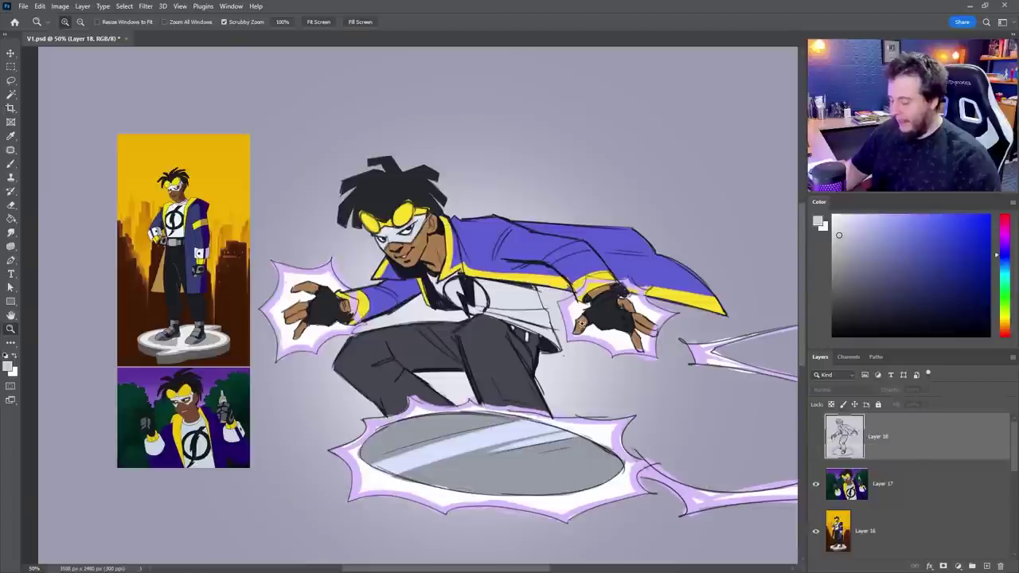
Create an empty layer directly above the purple-background reference image and activate the brush for painting
{"action": "key", "text": "ctrl+plus"}
{"action": "key", "text": "ctrl+plus"}
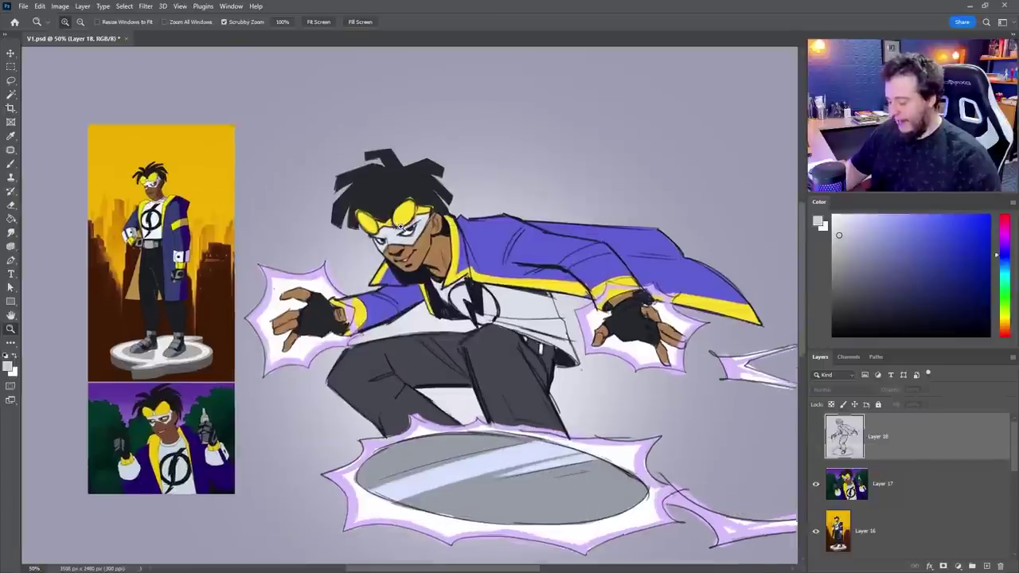
{"action": "left_click", "coordinate": [882, 480]}
{"action": "left_click", "coordinate": [972, 566]}
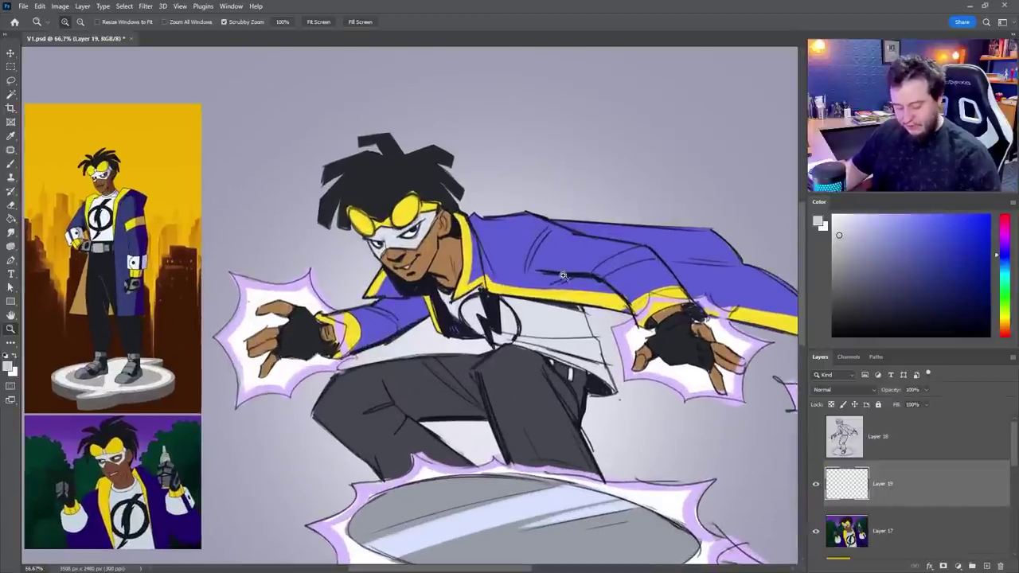
{"action": "key", "text": "b"}
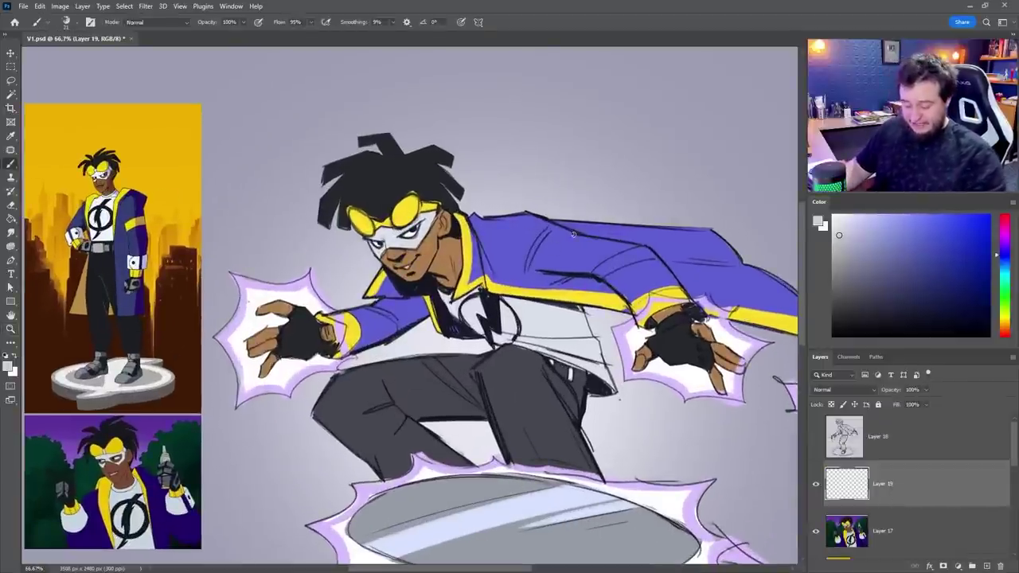
Show the pencil sketch over the artwork to examine its hands and pose, hide it and reselect the empty layer
{"action": "left_click", "coordinate": [814, 442]}
{"action": "left_click", "coordinate": [837, 443]}
{"action": "key", "text": "z"}
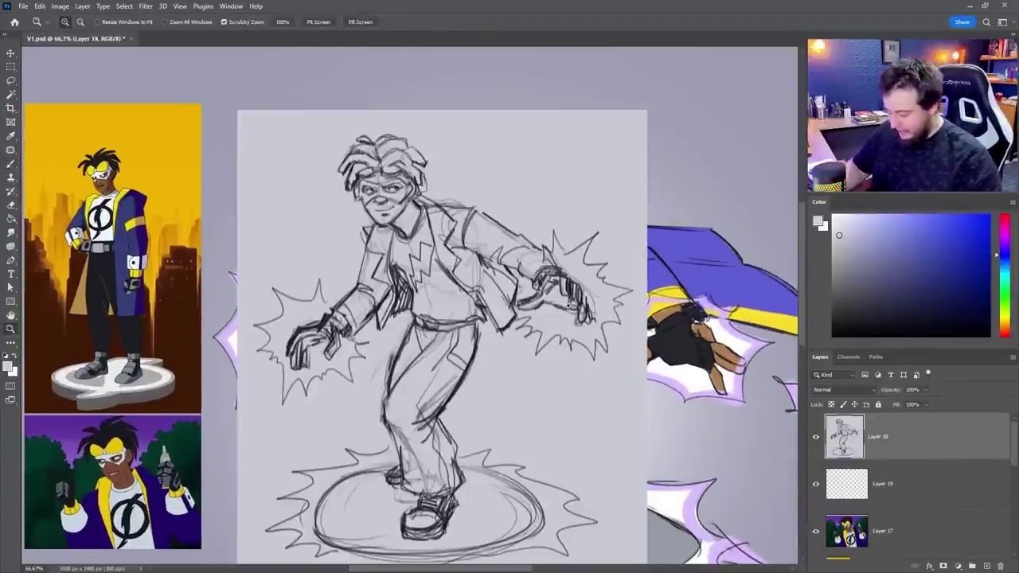
{"action": "left_click", "coordinate": [571, 304]}
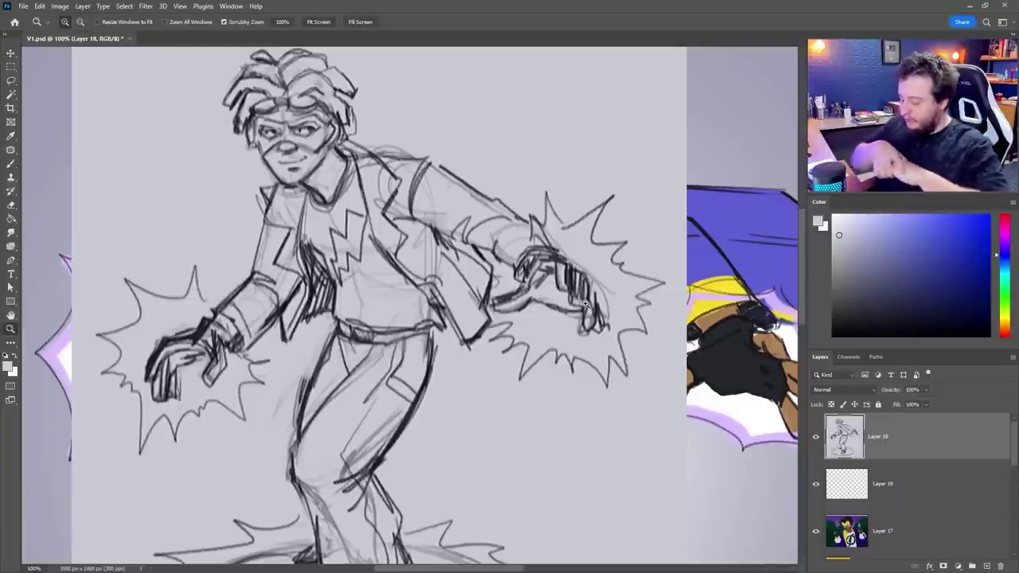
{"action": "left_click", "coordinate": [815, 436]}
{"action": "left_click", "coordinate": [879, 483]}
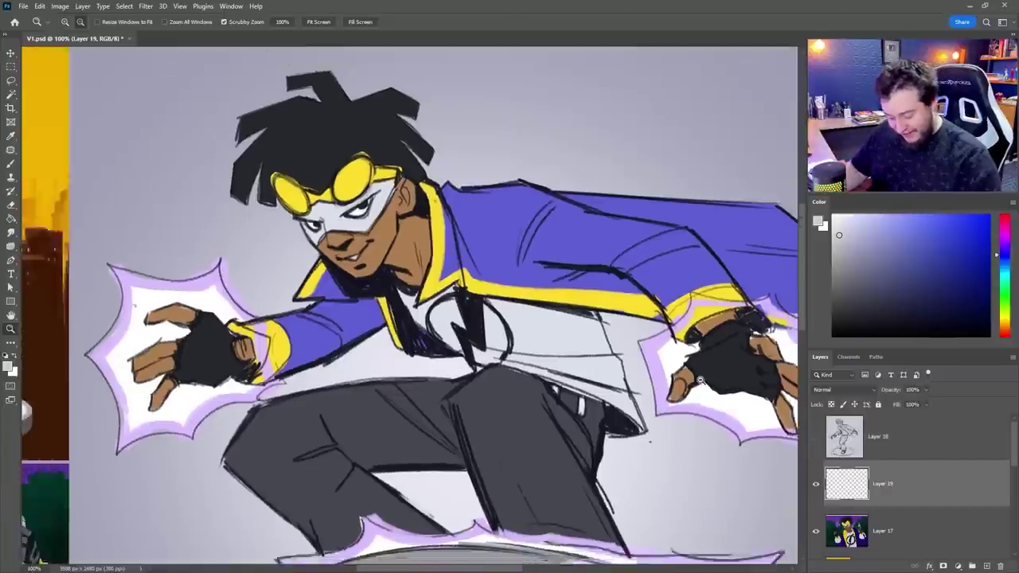
{"action": "left_click", "coordinate": [699, 380], "text": "alt"}
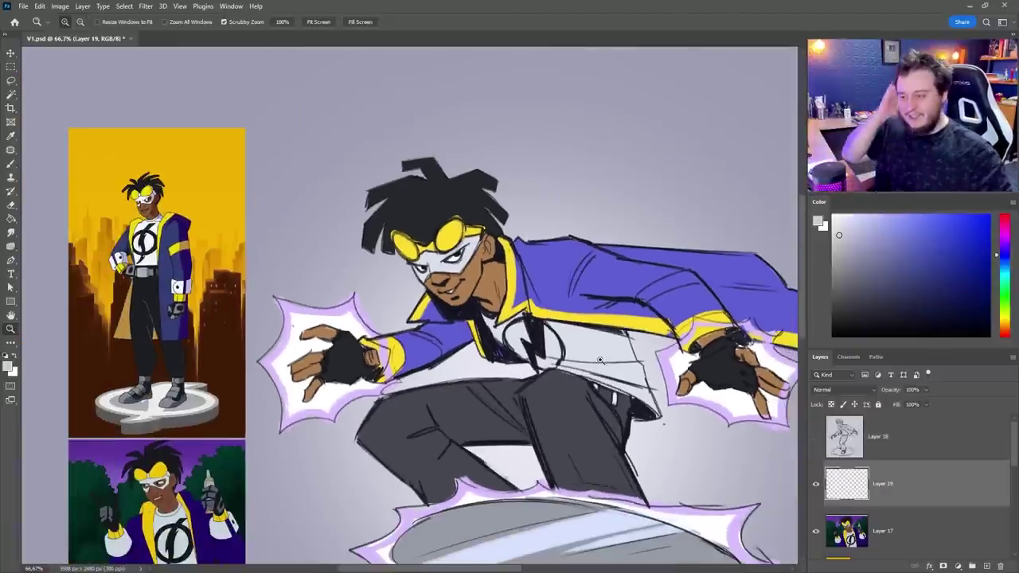
{"action": "mouse_move", "coordinate": [470, 396]}
{"action": "left_mouse_down"}
{"action": "mouse_move", "coordinate": [463, 323]}
{"action": "mouse_move", "coordinate": [467, 351]}
{"action": "left_mouse_up"}
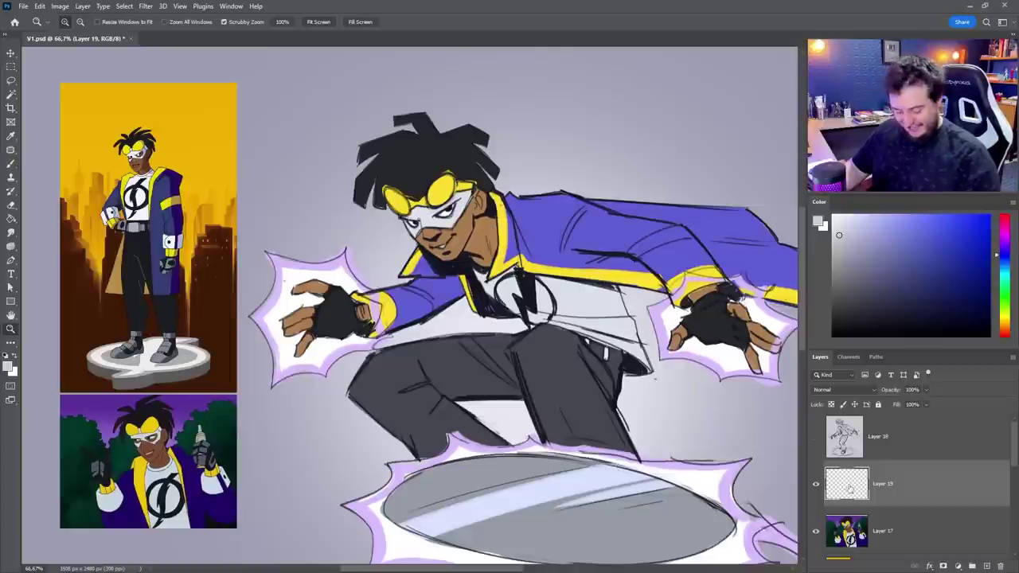
Slightly enlarge the Splerdge brush and sample the dark colour of the hero's front glove
{"action": "key", "text": "b"}
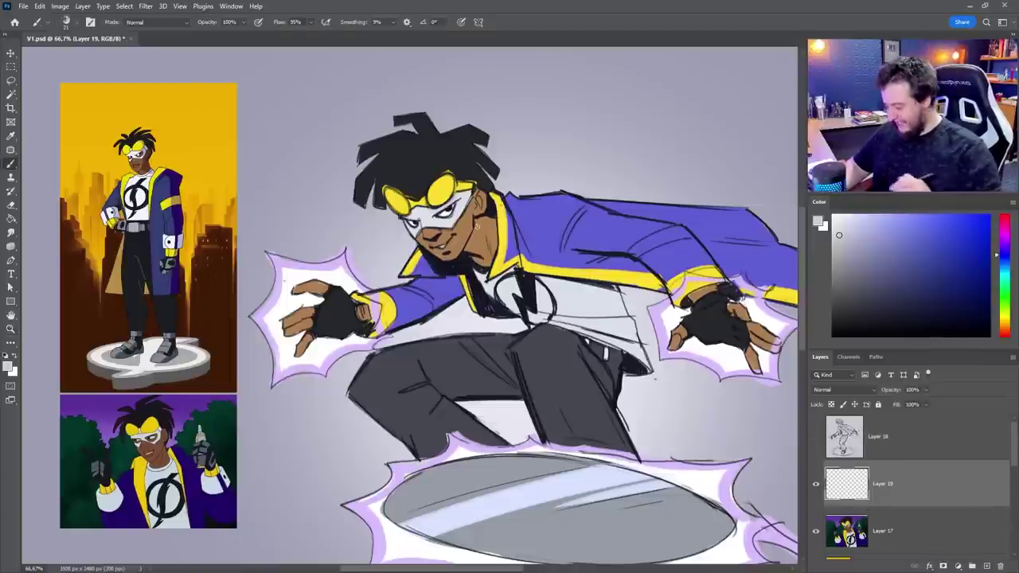
{"action": "left_click_drag", "start_coordinate": [518, 395], "coordinate": [481, 387]}
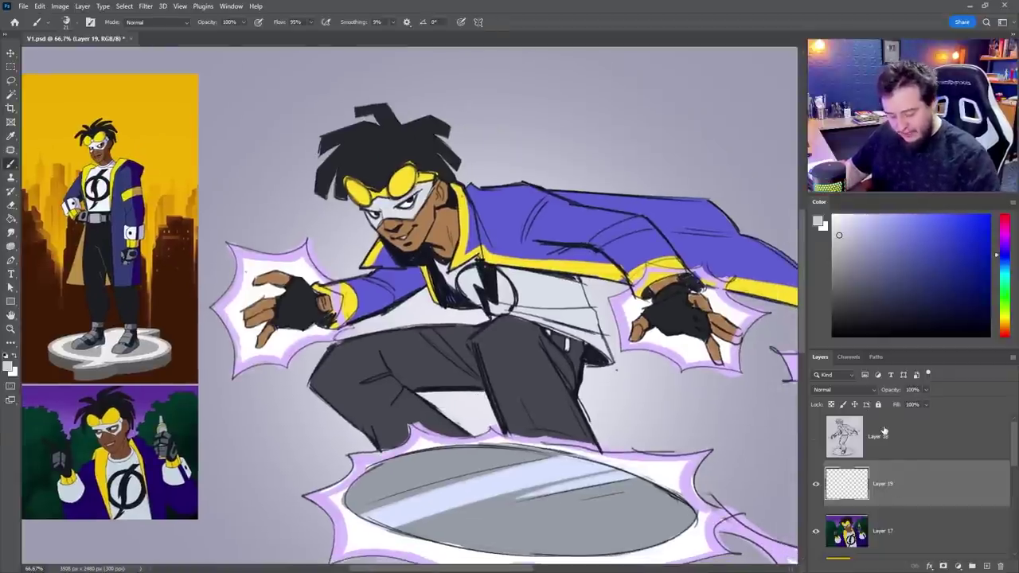
{"action": "scroll", "coordinate": [883, 475], "scroll_direction": "down", "scroll_amount": 2}
{"action": "scroll", "coordinate": [873, 475], "scroll_direction": "up", "scroll_amount": 2}
{"action": "mouse_move", "coordinate": [528, 404]}
{"action": "left_mouse_down"}
{"action": "mouse_move", "coordinate": [539, 403]}
{"action": "mouse_move", "coordinate": [522, 409]}
{"action": "left_mouse_up"}
{"action": "right_click", "coordinate": [344, 308]}
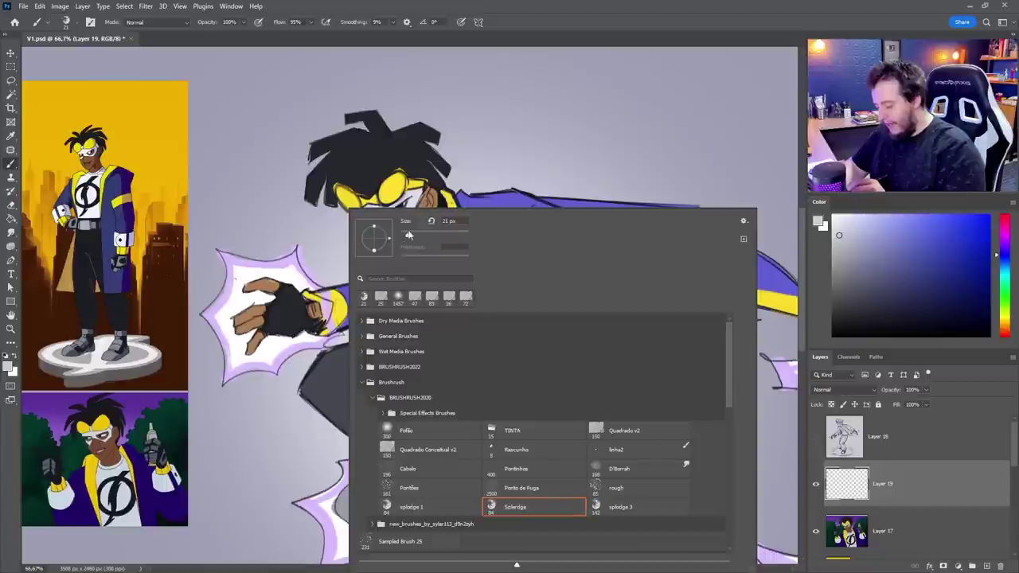
{"action": "left_click_drag", "start_coordinate": [408, 237], "coordinate": [410, 236]}
{"action": "left_click", "coordinate": [289, 324], "text": "alt"}
Paint a dark glove stroke over the front hand's fingers and set the brush flow to 100%
{"action": "left_click_drag", "start_coordinate": [345, 381], "coordinate": [404, 380]}
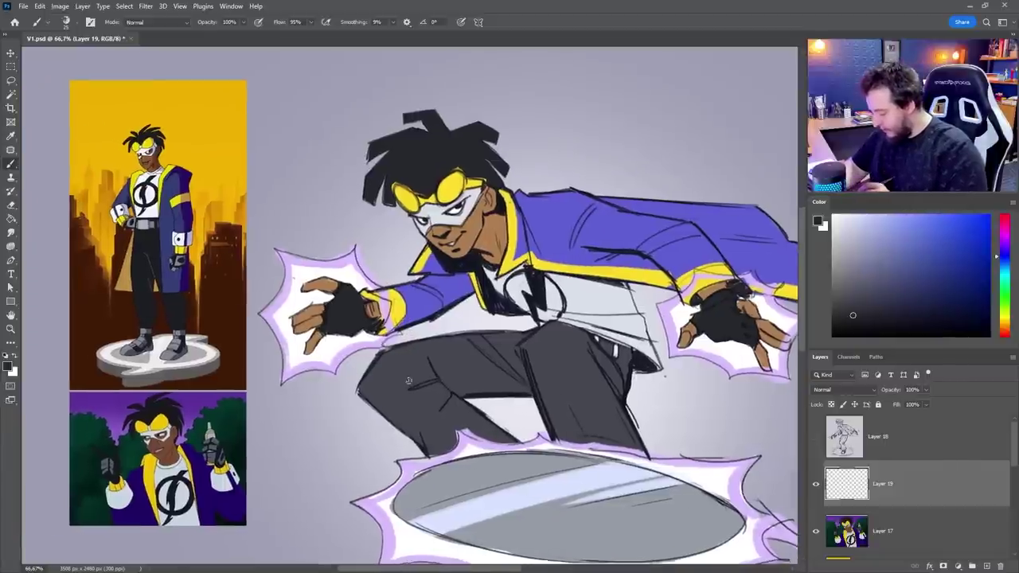
{"action": "left_click_drag", "start_coordinate": [298, 317], "coordinate": [313, 314]}
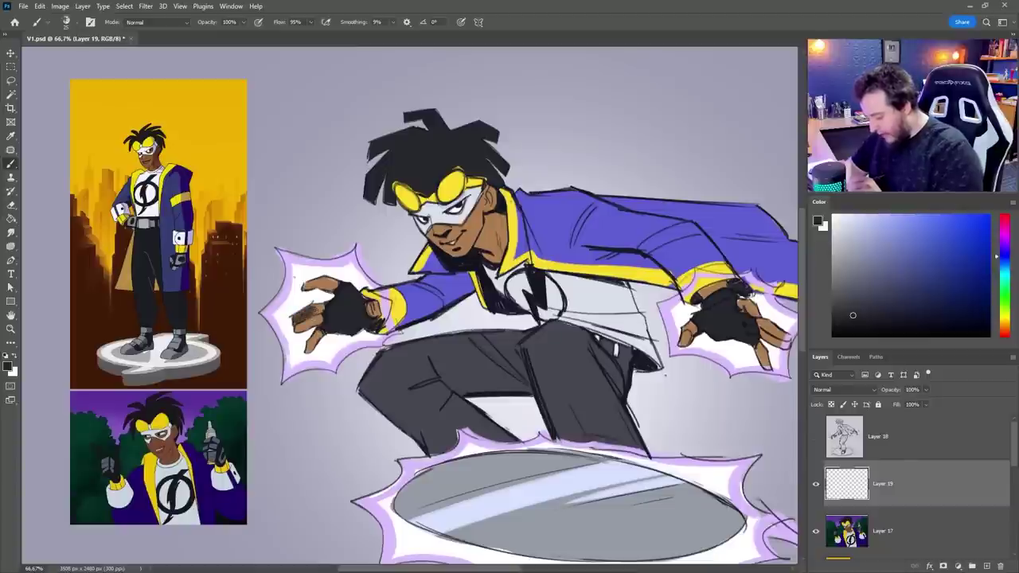
{"action": "left_click_drag", "start_coordinate": [312, 22], "coordinate": [350, 40]}
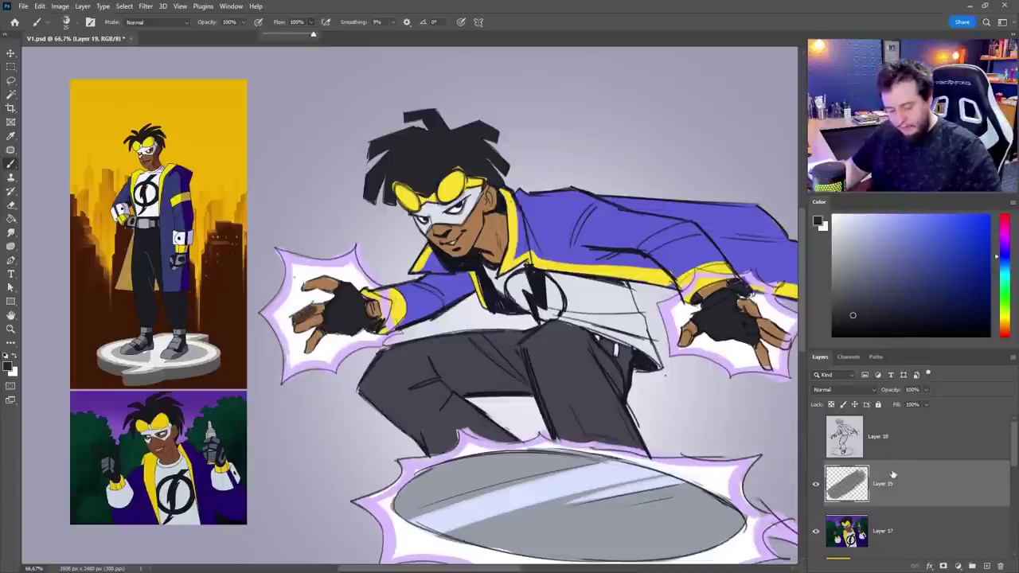
Set the brush flow to 95% and switch to the Quadrado Conceitual v2 brush at a small size
{"action": "left_click_drag", "start_coordinate": [314, 316], "coordinate": [320, 308]}
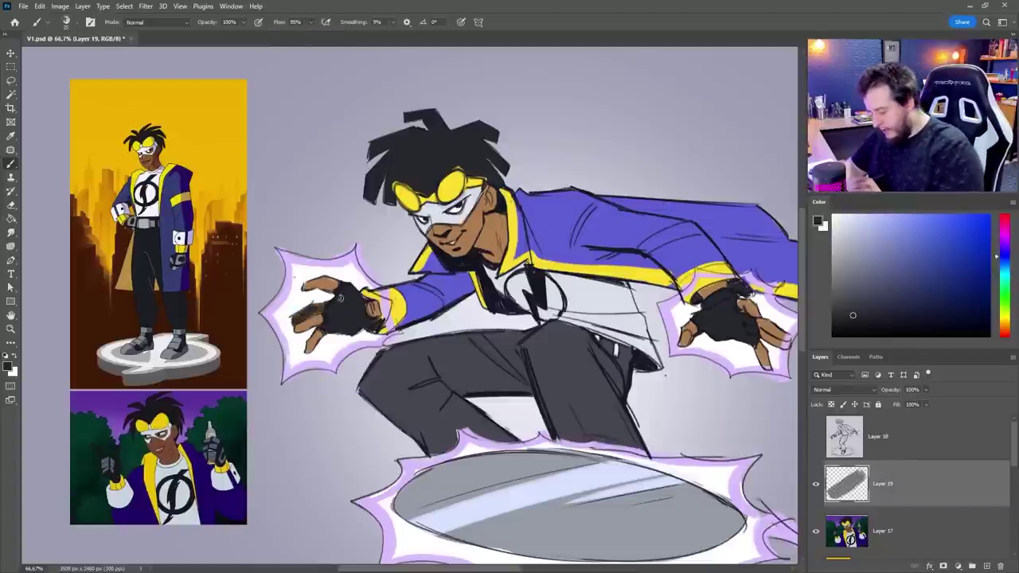
{"action": "right_click", "coordinate": [383, 293]}
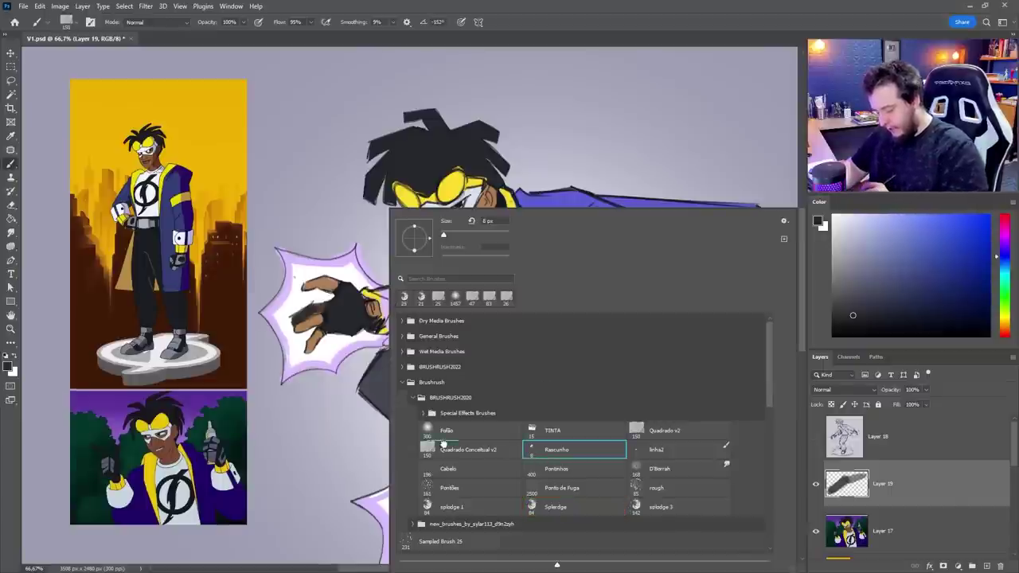
{"action": "left_click", "coordinate": [458, 447]}
{"action": "left_click", "coordinate": [308, 313]}
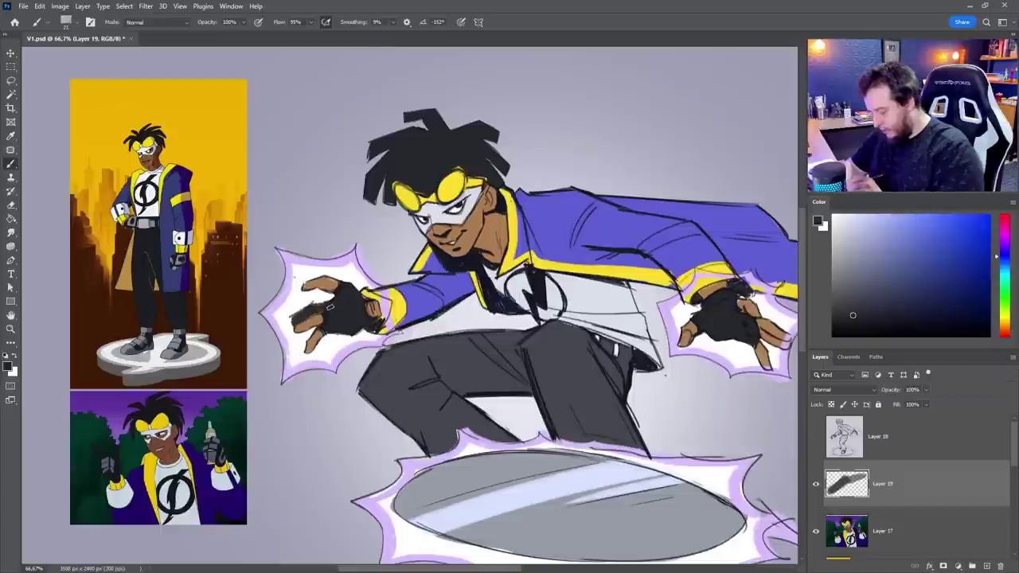
Paint the bare fingers of both hands in the dark glove colour so the gloves are full-fingered
{"action": "mouse_move", "coordinate": [326, 303]}
{"action": "left_mouse_down"}
{"action": "mouse_move", "coordinate": [296, 329]}
{"action": "mouse_move", "coordinate": [313, 320]}
{"action": "mouse_move", "coordinate": [307, 350]}
{"action": "left_mouse_up"}
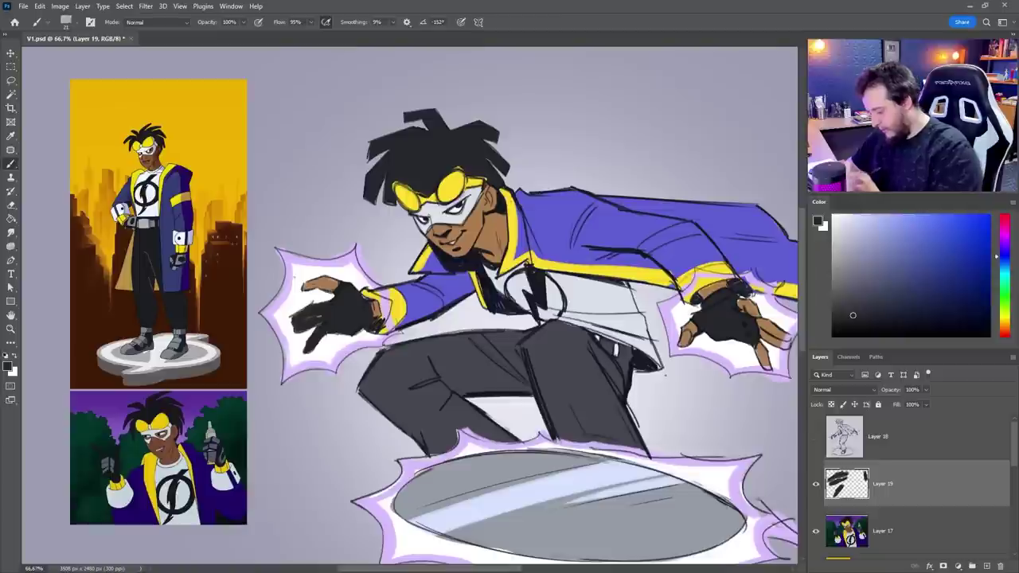
{"action": "mouse_move", "coordinate": [303, 291]}
{"action": "left_mouse_down"}
{"action": "mouse_move", "coordinate": [343, 279]}
{"action": "mouse_move", "coordinate": [315, 282]}
{"action": "mouse_move", "coordinate": [331, 275]}
{"action": "left_mouse_up"}
{"action": "mouse_move", "coordinate": [683, 326]}
{"action": "left_mouse_down"}
{"action": "mouse_move", "coordinate": [696, 344]}
{"action": "mouse_move", "coordinate": [696, 323]}
{"action": "mouse_move", "coordinate": [650, 318]}
{"action": "mouse_move", "coordinate": [656, 304]}
{"action": "mouse_move", "coordinate": [697, 348]}
{"action": "mouse_move", "coordinate": [692, 330]}
{"action": "left_mouse_up"}
{"action": "left_click_drag", "start_coordinate": [667, 346], "coordinate": [670, 352]}
{"action": "left_click_drag", "start_coordinate": [675, 347], "coordinate": [678, 368]}
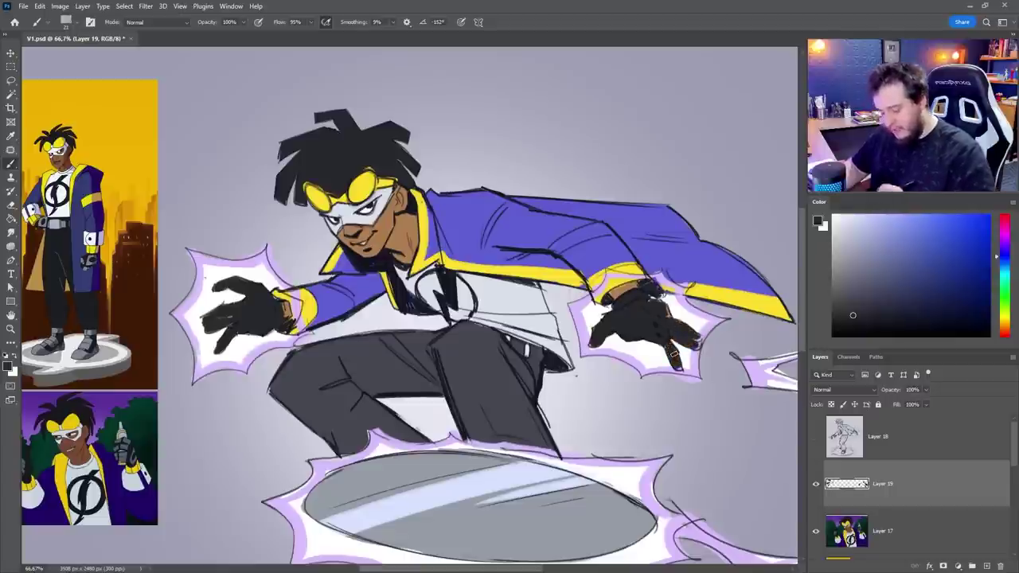
Choose a mid grey and paint grey accents on the fingers and wrist areas of both dark gloves
{"action": "left_click_drag", "start_coordinate": [340, 411], "coordinate": [403, 400]}
{"action": "left_click", "coordinate": [367, 410], "text": "alt"}
{"action": "left_click", "coordinate": [845, 274]}
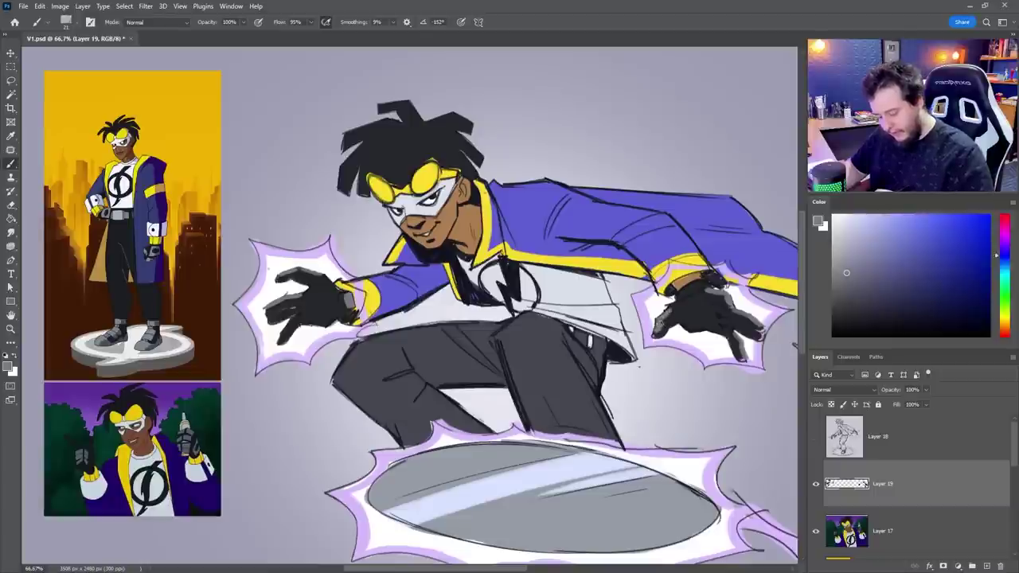
{"action": "left_click_drag", "start_coordinate": [702, 290], "coordinate": [676, 302]}
Sample the costume's yellow and paint yellow wristbands between the glove and sleeve on both arms
{"action": "right_click", "coordinate": [539, 350]}
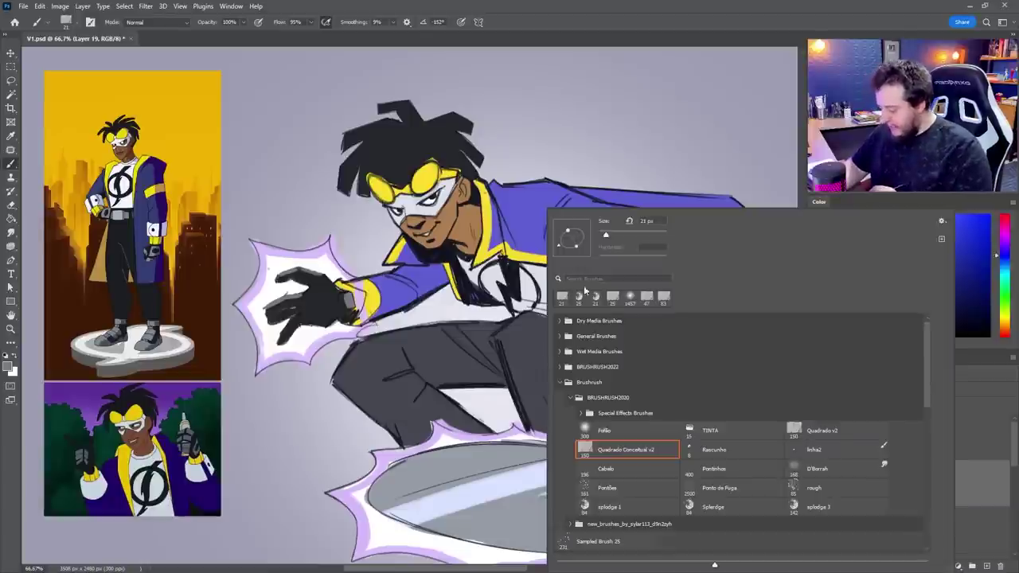
{"action": "left_click", "coordinate": [379, 331]}
{"action": "left_click", "coordinate": [366, 320], "text": "alt"}
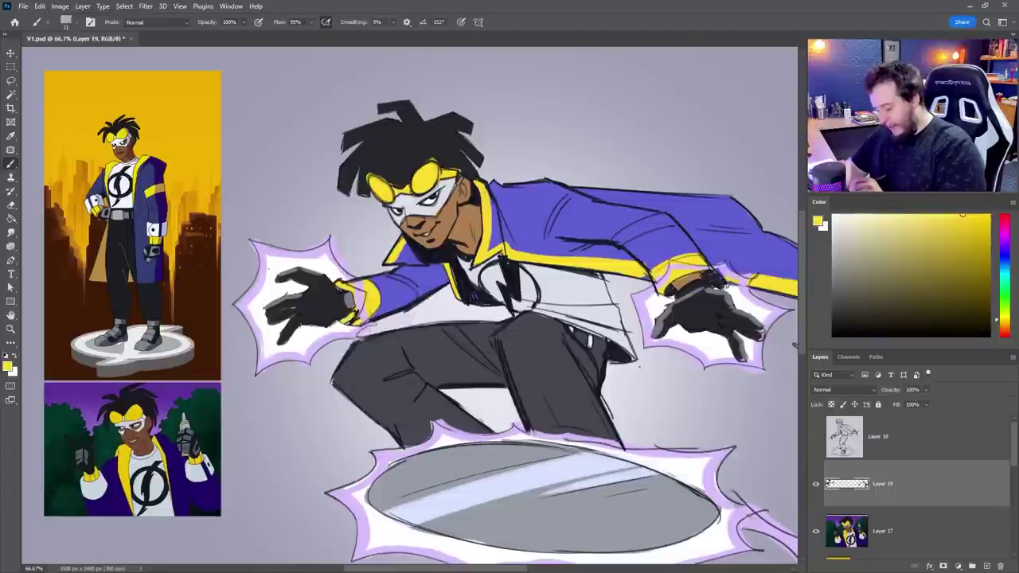
{"action": "left_click_drag", "start_coordinate": [341, 320], "coordinate": [356, 309]}
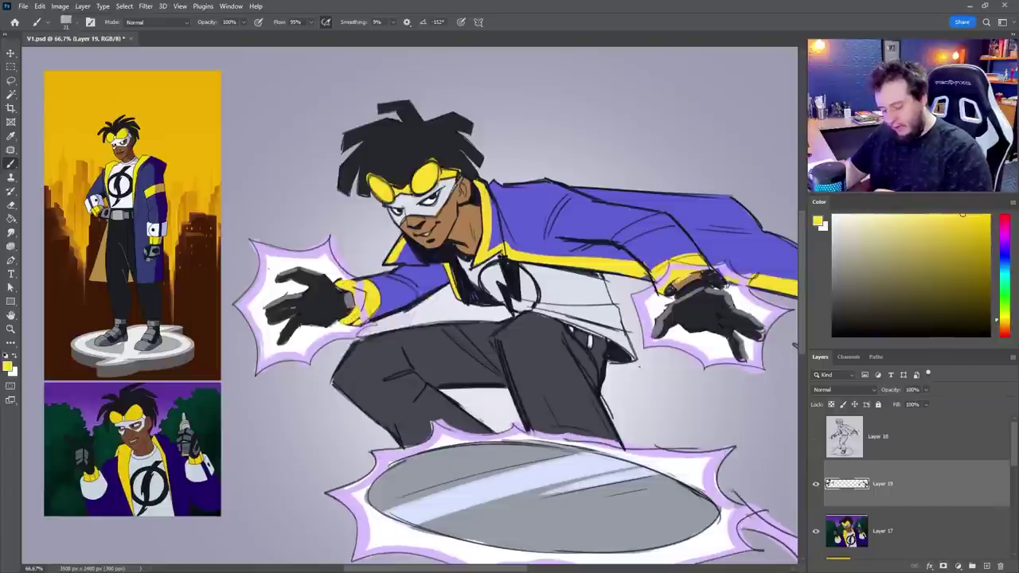
{"action": "mouse_move", "coordinate": [673, 283]}
{"action": "left_mouse_down"}
{"action": "mouse_move", "coordinate": [676, 292]}
{"action": "mouse_move", "coordinate": [698, 279]}
{"action": "mouse_move", "coordinate": [719, 282]}
{"action": "mouse_move", "coordinate": [713, 291]}
{"action": "mouse_move", "coordinate": [703, 275]}
{"action": "left_mouse_up"}
{"action": "key", "text": "ctrl+z"}
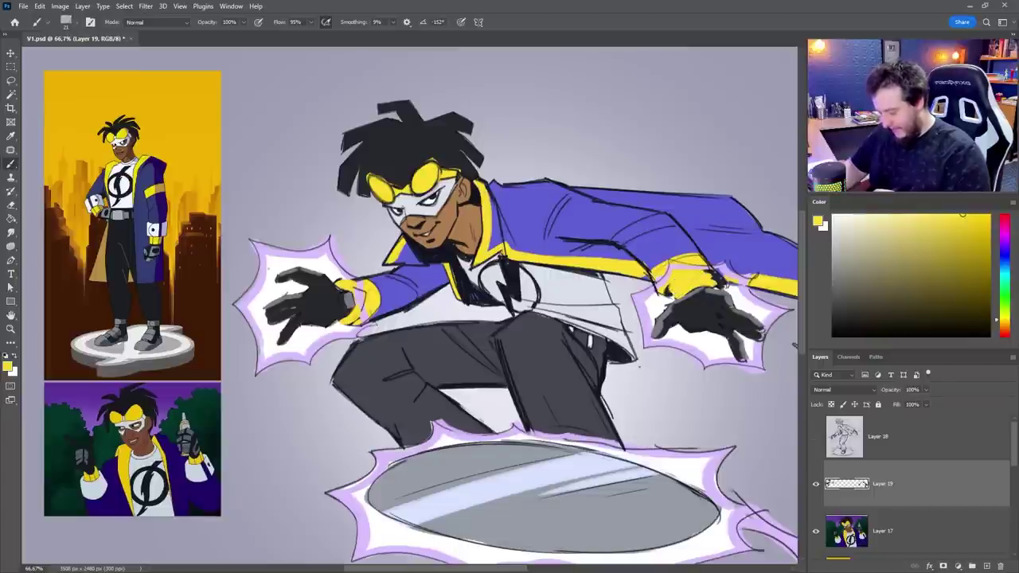
Sample the dark glove colour and draw dark segment lines across both yellow wristbands
{"action": "left_click", "coordinate": [338, 316], "text": "alt"}
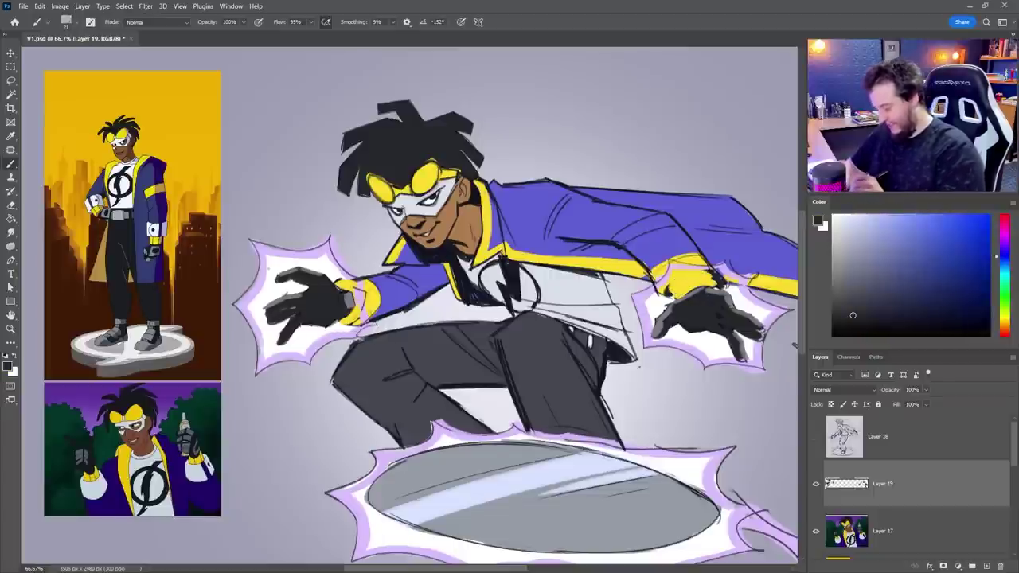
{"action": "mouse_move", "coordinate": [343, 286]}
{"action": "left_mouse_down"}
{"action": "mouse_move", "coordinate": [374, 322]}
{"action": "mouse_move", "coordinate": [374, 293]}
{"action": "mouse_move", "coordinate": [379, 317]}
{"action": "left_mouse_up"}
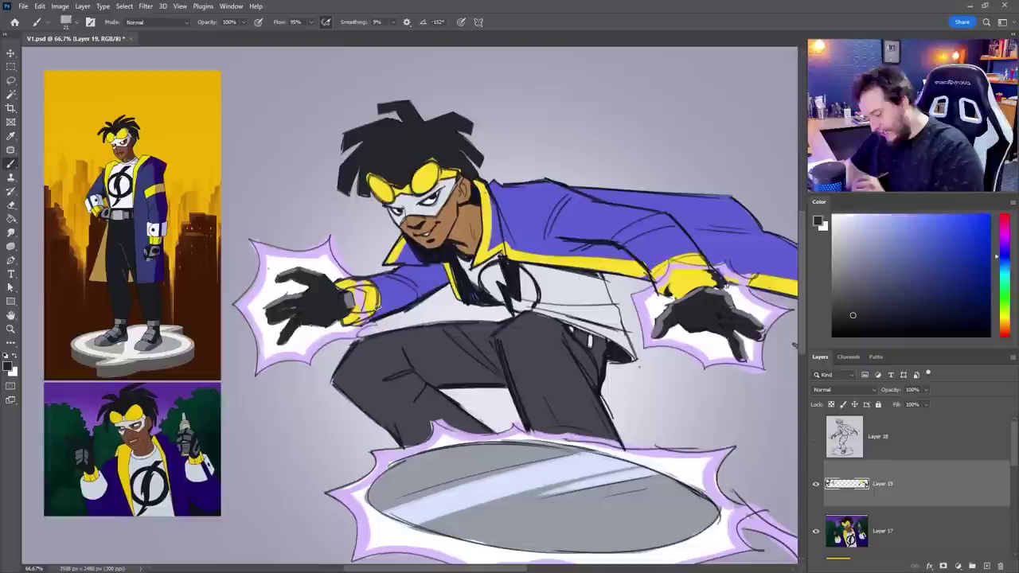
{"action": "mouse_move", "coordinate": [691, 285]}
{"action": "left_mouse_down"}
{"action": "mouse_move", "coordinate": [668, 283]}
{"action": "mouse_move", "coordinate": [686, 271]}
{"action": "left_mouse_up"}
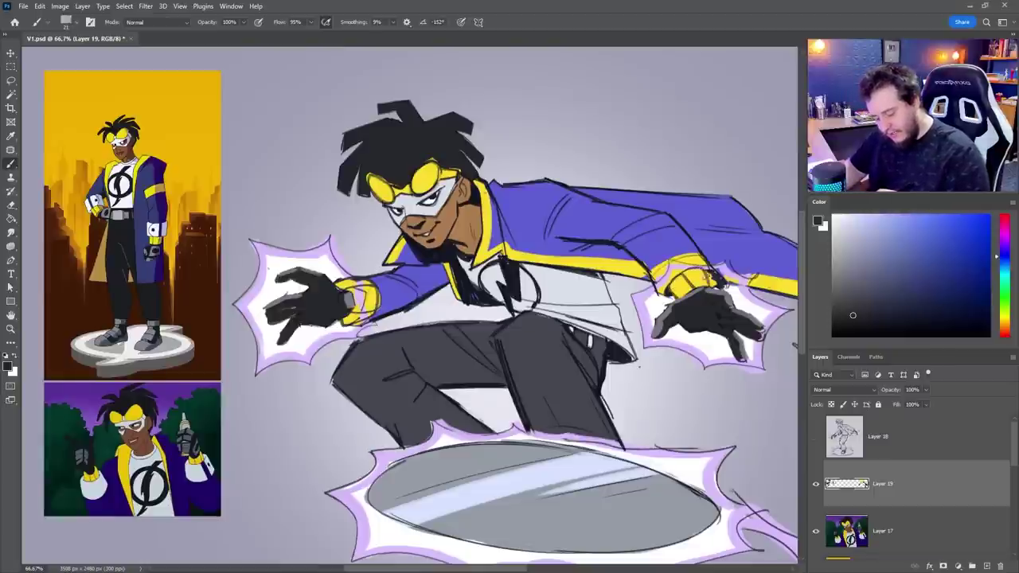
Slightly enlarge the brush and paint wide near-white cuffs over the blue sleeve ends of both arms
{"action": "right_click", "coordinate": [606, 253]}
{"action": "left_click_drag", "start_coordinate": [664, 236], "coordinate": [668, 236]}
{"action": "left_click", "coordinate": [564, 280], "text": "alt"}
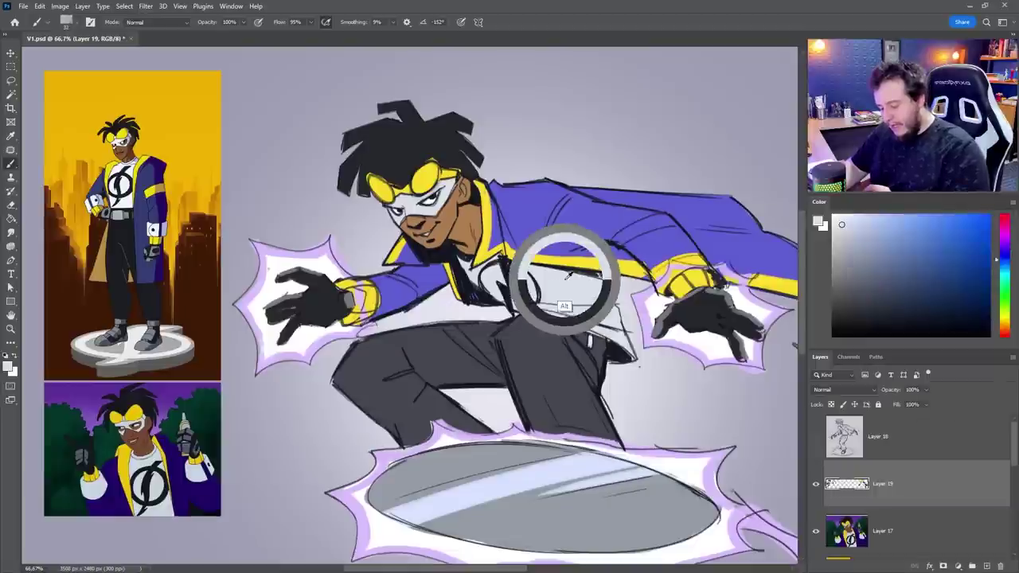
{"action": "mouse_move", "coordinate": [368, 276]}
{"action": "left_mouse_down"}
{"action": "mouse_move", "coordinate": [377, 317]}
{"action": "mouse_move", "coordinate": [409, 305]}
{"action": "mouse_move", "coordinate": [374, 276]}
{"action": "mouse_move", "coordinate": [390, 317]}
{"action": "mouse_move", "coordinate": [408, 279]}
{"action": "mouse_move", "coordinate": [396, 320]}
{"action": "mouse_move", "coordinate": [403, 303]}
{"action": "left_mouse_up"}
{"action": "mouse_move", "coordinate": [674, 282]}
{"action": "left_mouse_down"}
{"action": "mouse_move", "coordinate": [662, 291]}
{"action": "mouse_move", "coordinate": [667, 282]}
{"action": "mouse_move", "coordinate": [651, 274]}
{"action": "mouse_move", "coordinate": [675, 236]}
{"action": "mouse_move", "coordinate": [654, 259]}
{"action": "mouse_move", "coordinate": [690, 243]}
{"action": "mouse_move", "coordinate": [703, 253]}
{"action": "mouse_move", "coordinate": [671, 270]}
{"action": "mouse_move", "coordinate": [710, 257]}
{"action": "mouse_move", "coordinate": [716, 239]}
{"action": "mouse_move", "coordinate": [641, 263]}
{"action": "mouse_move", "coordinate": [657, 288]}
{"action": "mouse_move", "coordinate": [675, 263]}
{"action": "left_mouse_up"}
{"action": "key", "text": "e"}
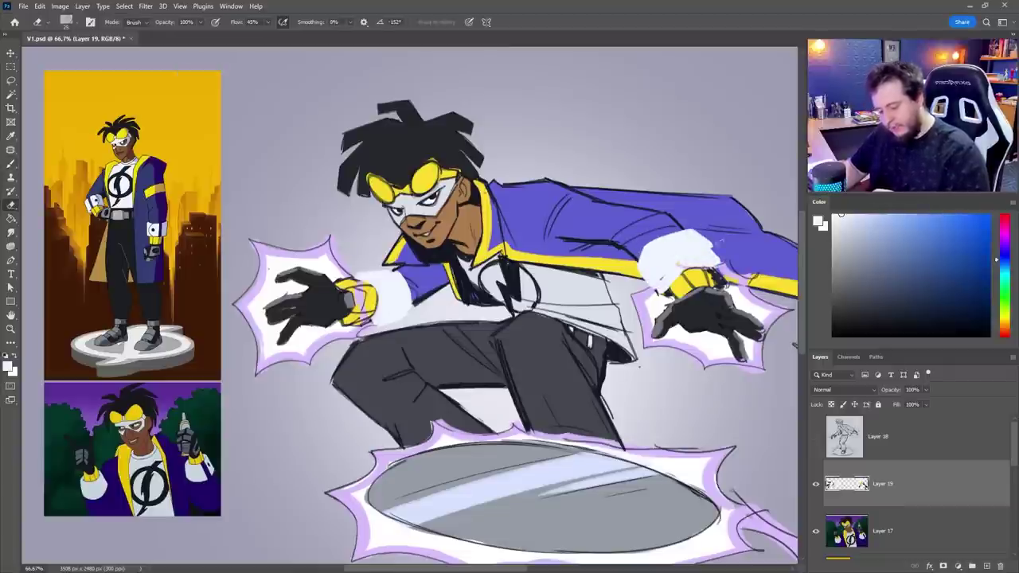
Draw a dark outline, a button dot and a stripe on the white cuff of the rear arm
{"action": "key", "text": "b"}
{"action": "right_click", "coordinate": [675, 241]}
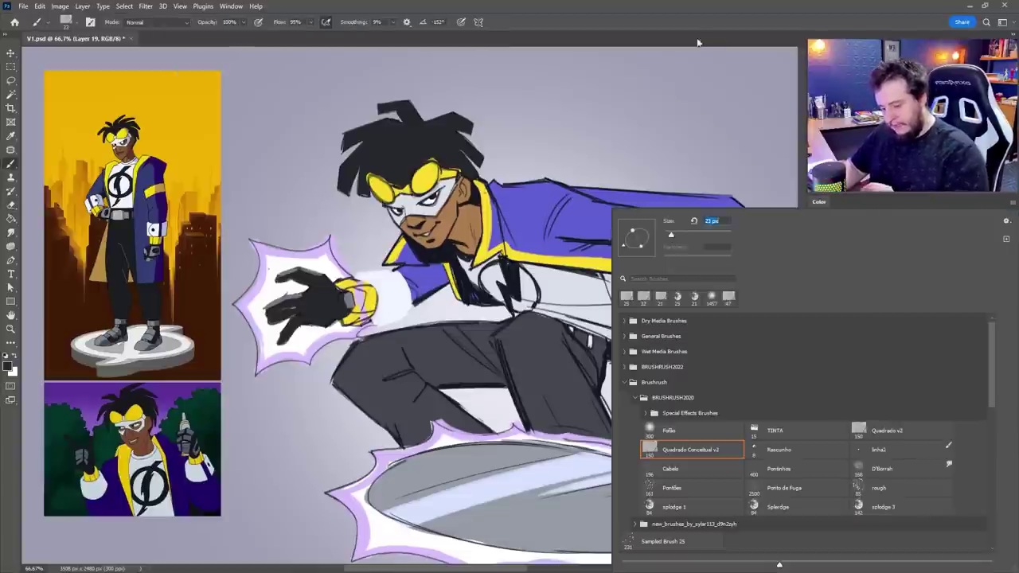
{"action": "left_click", "coordinate": [698, 42]}
{"action": "left_click_drag", "start_coordinate": [672, 234], "coordinate": [669, 268]}
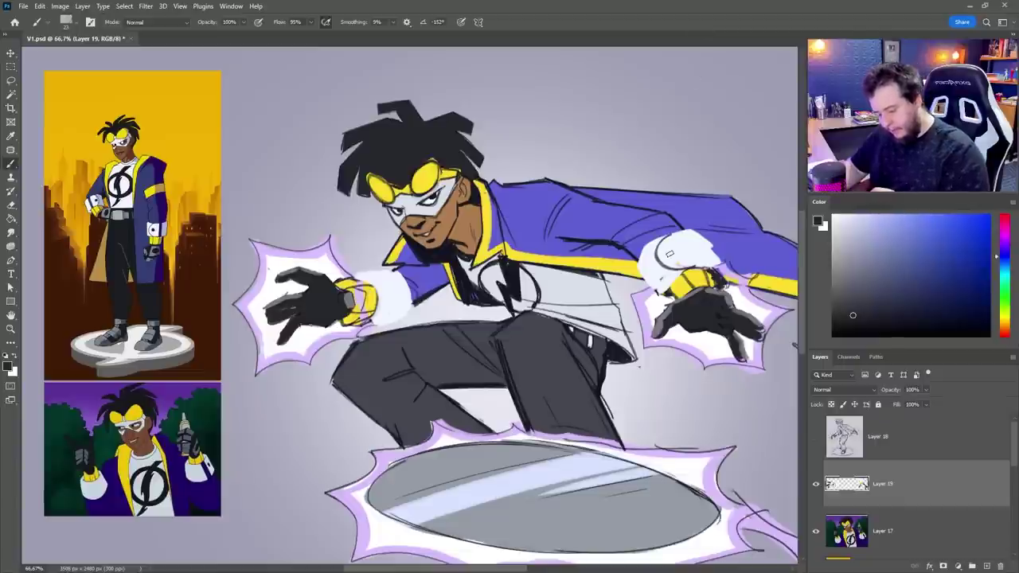
{"action": "left_click_drag", "start_coordinate": [682, 231], "coordinate": [705, 269]}
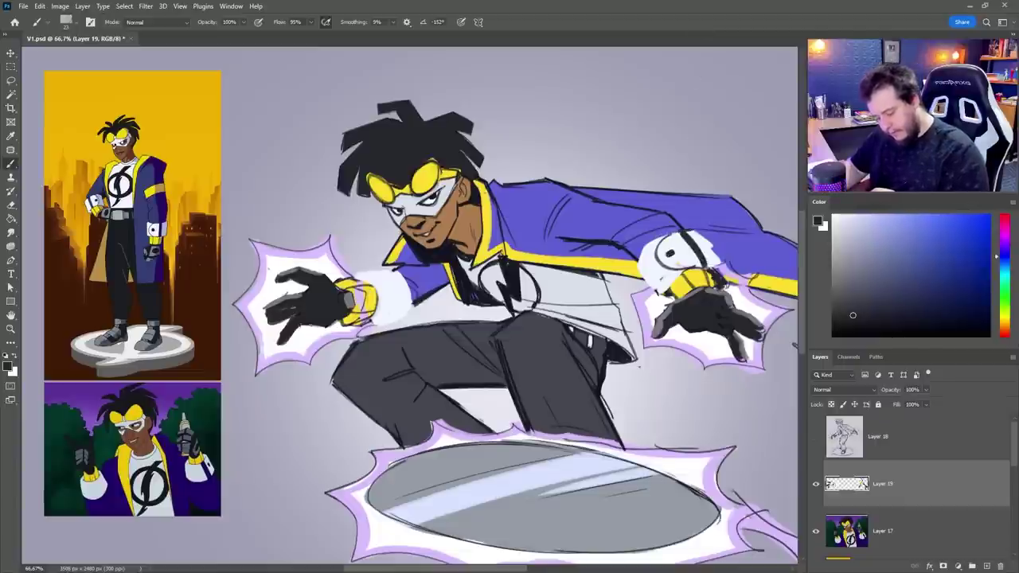
{"action": "left_click_drag", "start_coordinate": [675, 232], "coordinate": [645, 268]}
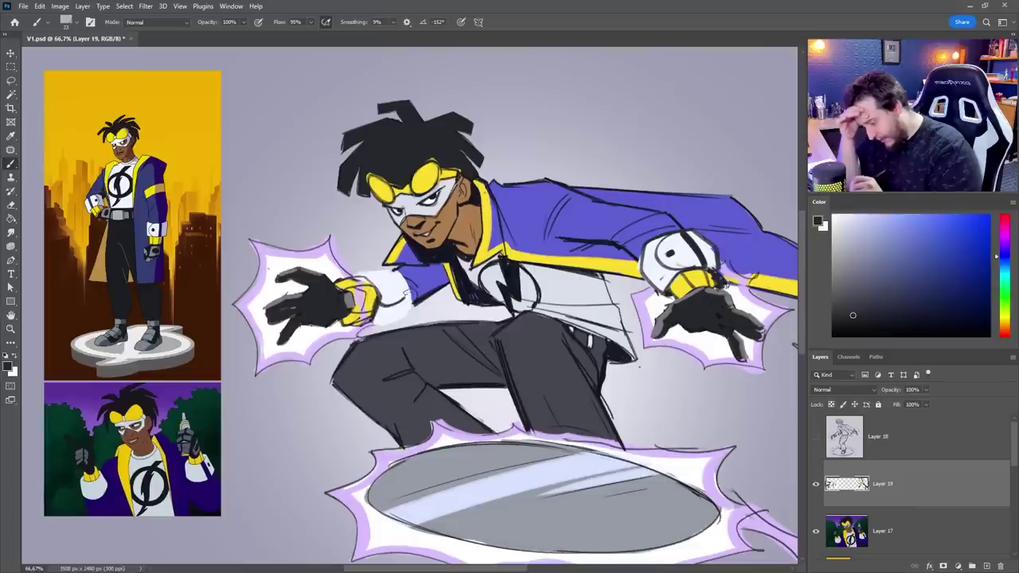
Draw the matching dark outline, stripe and button dot on the front arm's white cuff
{"action": "left_click_drag", "start_coordinate": [404, 280], "coordinate": [401, 302]}
{"action": "mouse_move", "coordinate": [404, 265]}
{"action": "left_mouse_down"}
{"action": "mouse_move", "coordinate": [365, 271]}
{"action": "mouse_move", "coordinate": [396, 293]}
{"action": "mouse_move", "coordinate": [402, 276]}
{"action": "left_mouse_up"}
{"action": "mouse_move", "coordinate": [370, 325]}
{"action": "left_mouse_down"}
{"action": "mouse_move", "coordinate": [404, 318]}
{"action": "mouse_move", "coordinate": [406, 284]}
{"action": "left_mouse_up"}
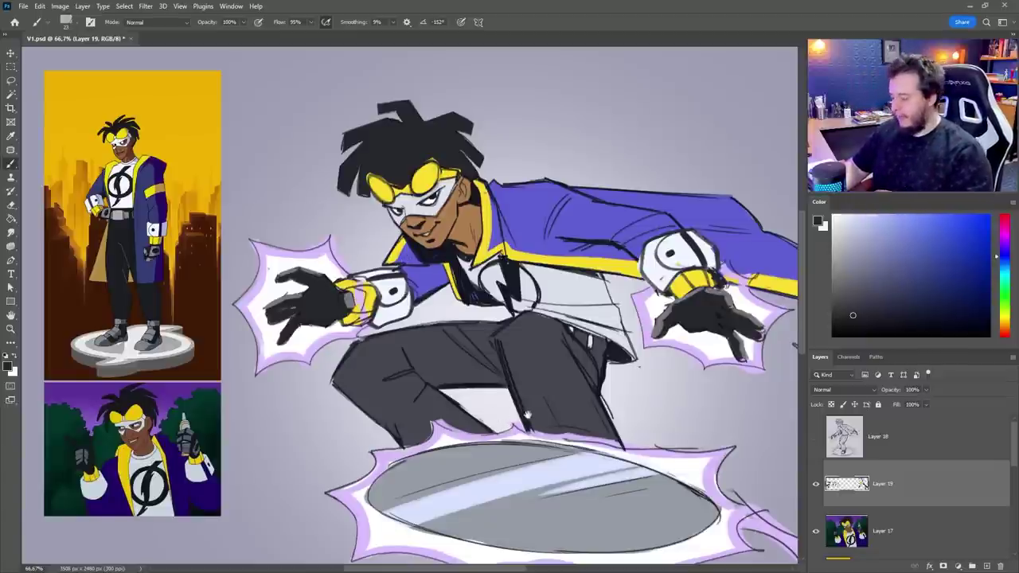
Sketch the dark outline of a wide raised collar running from behind the neck down along the coat's lapel
{"action": "left_click_drag", "start_coordinate": [527, 414], "coordinate": [504, 424]}
{"action": "right_click", "coordinate": [539, 295]}
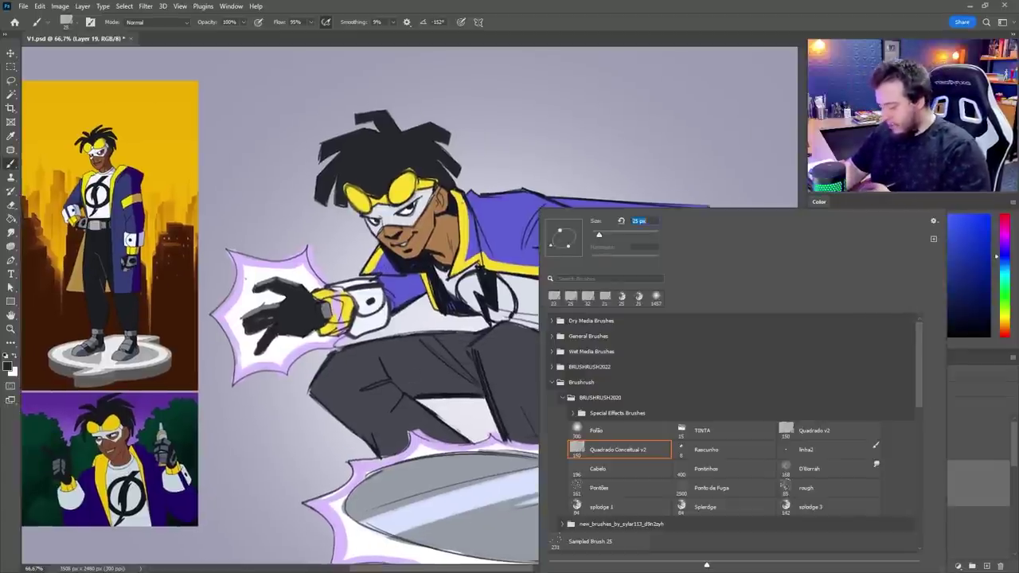
{"action": "left_click", "coordinate": [488, 269]}
{"action": "mouse_move", "coordinate": [562, 275]}
{"action": "left_mouse_down"}
{"action": "mouse_move", "coordinate": [474, 221]}
{"action": "mouse_move", "coordinate": [491, 191]}
{"action": "mouse_move", "coordinate": [453, 172]}
{"action": "left_mouse_up"}
{"action": "key", "text": "ctrl+z"}
{"action": "mouse_move", "coordinate": [547, 275]}
{"action": "left_mouse_down"}
{"action": "mouse_move", "coordinate": [486, 234]}
{"action": "mouse_move", "coordinate": [465, 174]}
{"action": "mouse_move", "coordinate": [510, 187]}
{"action": "left_mouse_up"}
{"action": "key", "text": "ctrl+z"}
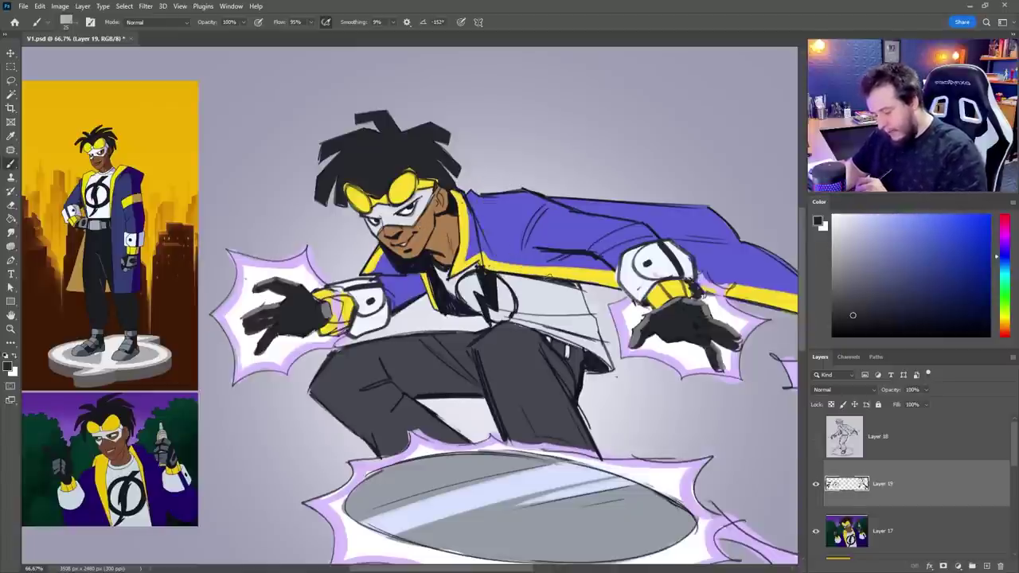
{"action": "mouse_move", "coordinate": [551, 280]}
{"action": "left_mouse_down"}
{"action": "mouse_move", "coordinate": [482, 201]}
{"action": "mouse_move", "coordinate": [528, 183]}
{"action": "mouse_move", "coordinate": [518, 173]}
{"action": "mouse_move", "coordinate": [482, 275]}
{"action": "left_mouse_up"}
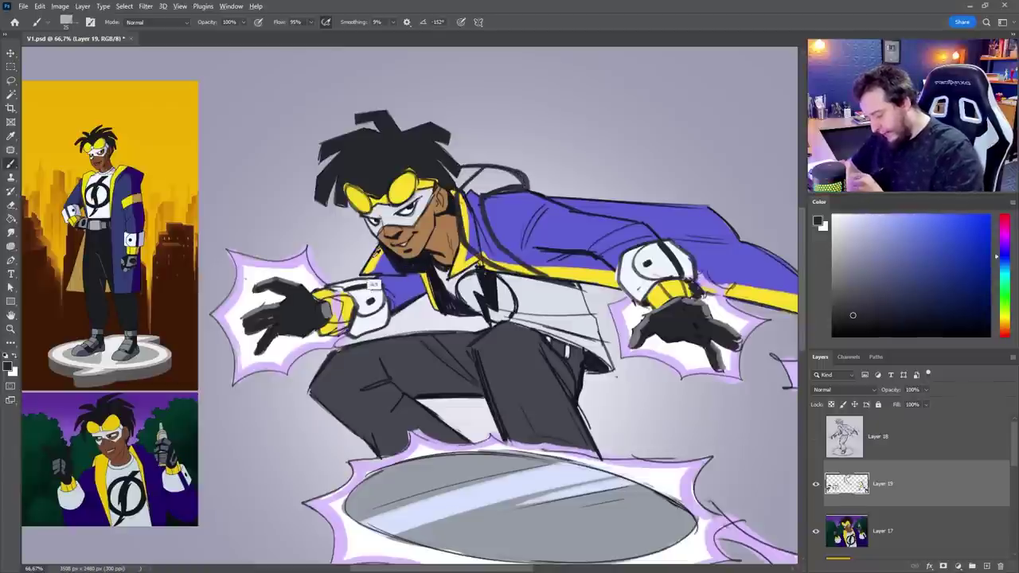
Fill the wide collar and both lapels with yellow and extend the light grey shirt up to the neck
{"action": "left_click", "coordinate": [426, 282], "text": "alt"}
{"action": "mouse_move", "coordinate": [423, 276]}
{"action": "left_mouse_down"}
{"action": "mouse_move", "coordinate": [438, 300]}
{"action": "mouse_move", "coordinate": [403, 263]}
{"action": "mouse_move", "coordinate": [443, 308]}
{"action": "left_mouse_up"}
{"action": "left_click", "coordinate": [434, 305], "text": "alt"}
{"action": "left_click", "coordinate": [427, 289], "text": "alt"}
{"action": "left_click", "coordinate": [470, 256], "text": "alt"}
{"action": "mouse_move", "coordinate": [475, 248]}
{"action": "left_mouse_down"}
{"action": "mouse_move", "coordinate": [464, 190]}
{"action": "mouse_move", "coordinate": [479, 245]}
{"action": "mouse_move", "coordinate": [518, 264]}
{"action": "mouse_move", "coordinate": [491, 244]}
{"action": "mouse_move", "coordinate": [482, 173]}
{"action": "mouse_move", "coordinate": [513, 179]}
{"action": "mouse_move", "coordinate": [479, 192]}
{"action": "mouse_move", "coordinate": [463, 167]}
{"action": "mouse_move", "coordinate": [478, 166]}
{"action": "left_mouse_up"}
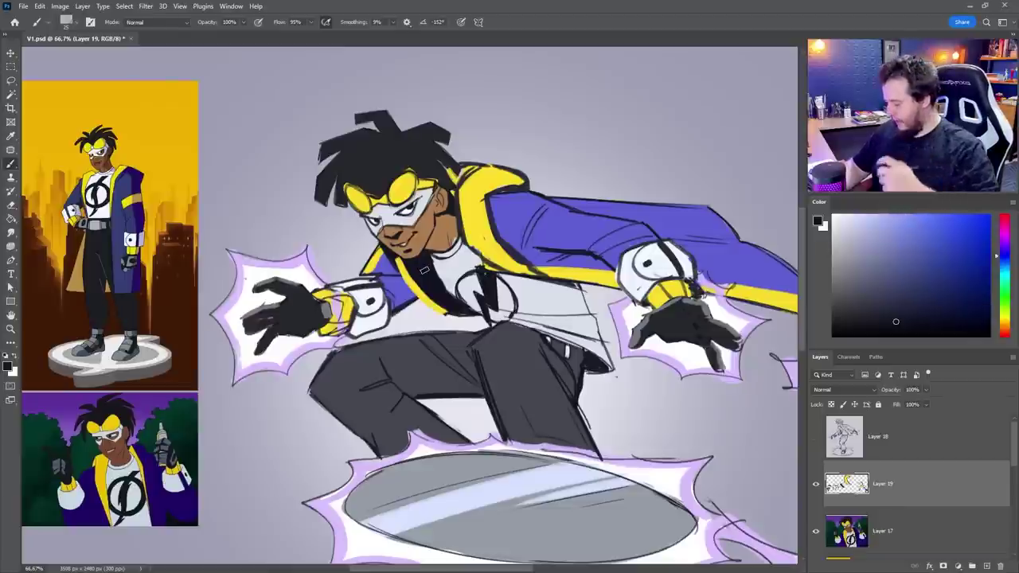
Paint over the chest emblem with the light shirt grey, then touch up the front lapel's yellow and dark outline
{"action": "left_click", "coordinate": [471, 269], "text": "alt"}
{"action": "mouse_move", "coordinate": [479, 259]}
{"action": "left_mouse_down"}
{"action": "mouse_move", "coordinate": [514, 278]}
{"action": "mouse_move", "coordinate": [485, 313]}
{"action": "mouse_move", "coordinate": [510, 286]}
{"action": "left_mouse_up"}
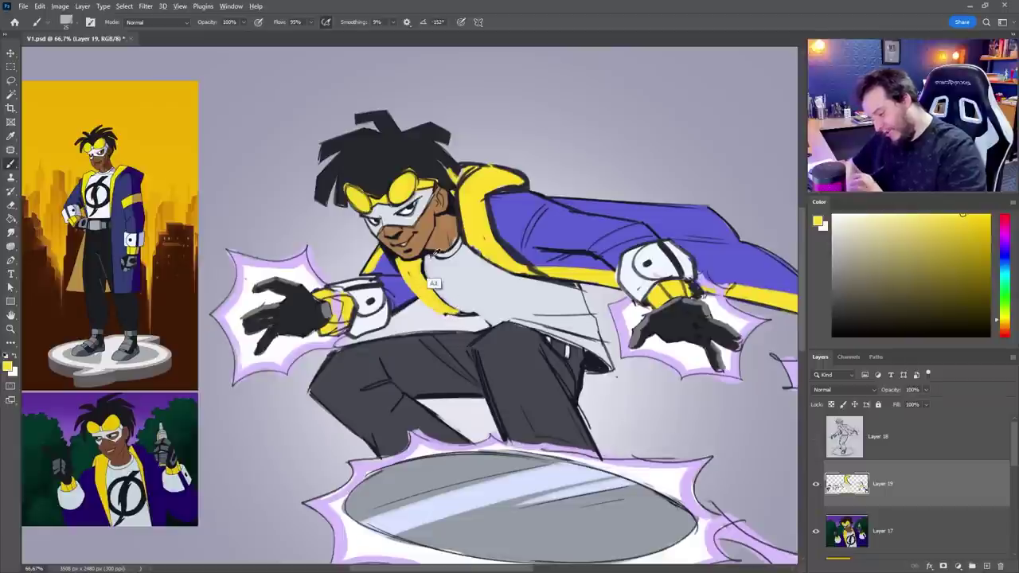
{"action": "left_click", "coordinate": [432, 280], "text": "alt"}
{"action": "left_click_drag", "start_coordinate": [408, 284], "coordinate": [462, 317]}
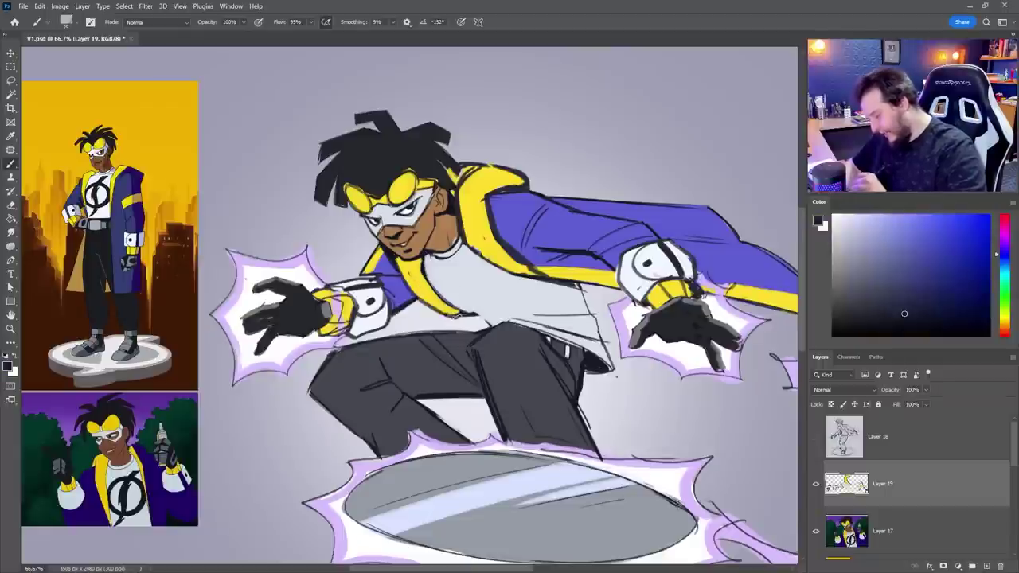
Draw a dark-outlined band around the upper sleeve of the rear arm and fill it with yellow
{"action": "mouse_move", "coordinate": [559, 207]}
{"action": "left_mouse_down"}
{"action": "mouse_move", "coordinate": [546, 227]}
{"action": "mouse_move", "coordinate": [571, 250]}
{"action": "left_mouse_up"}
{"action": "left_click", "coordinate": [592, 271], "text": "alt"}
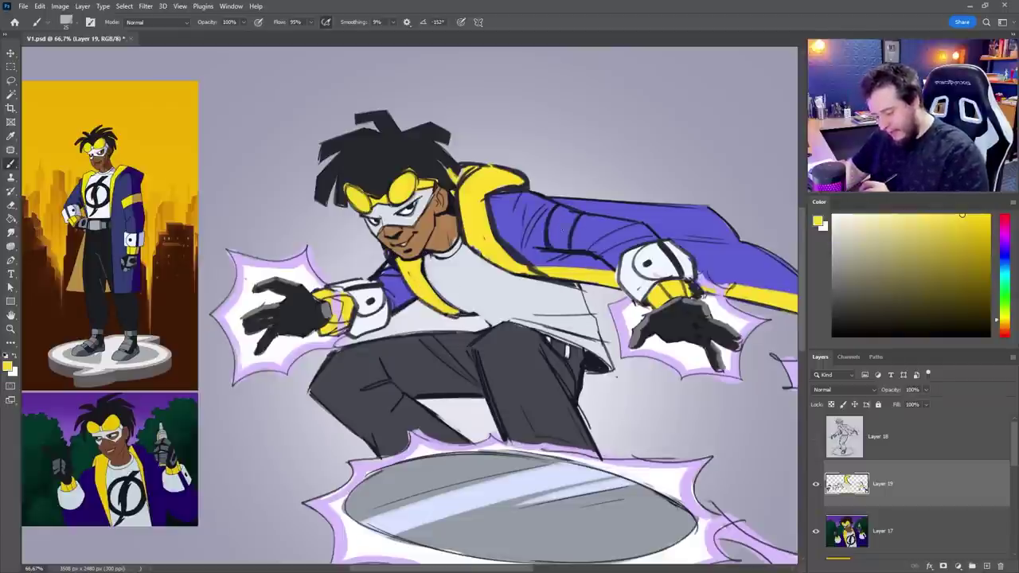
{"action": "mouse_move", "coordinate": [562, 210]}
{"action": "left_mouse_down"}
{"action": "mouse_move", "coordinate": [556, 248]}
{"action": "mouse_move", "coordinate": [569, 231]}
{"action": "mouse_move", "coordinate": [568, 245]}
{"action": "left_mouse_up"}
Cover the yellow trim on the coat's lower edge and tail with coat blue, and paint a small yellow section beside the shirt
{"action": "mouse_move", "coordinate": [657, 367]}
{"action": "left_mouse_down"}
{"action": "mouse_move", "coordinate": [582, 363]}
{"action": "mouse_move", "coordinate": [597, 379]}
{"action": "left_mouse_up"}
{"action": "left_click", "coordinate": [513, 270], "text": "alt"}
{"action": "left_click_drag", "start_coordinate": [482, 277], "coordinate": [556, 291]}
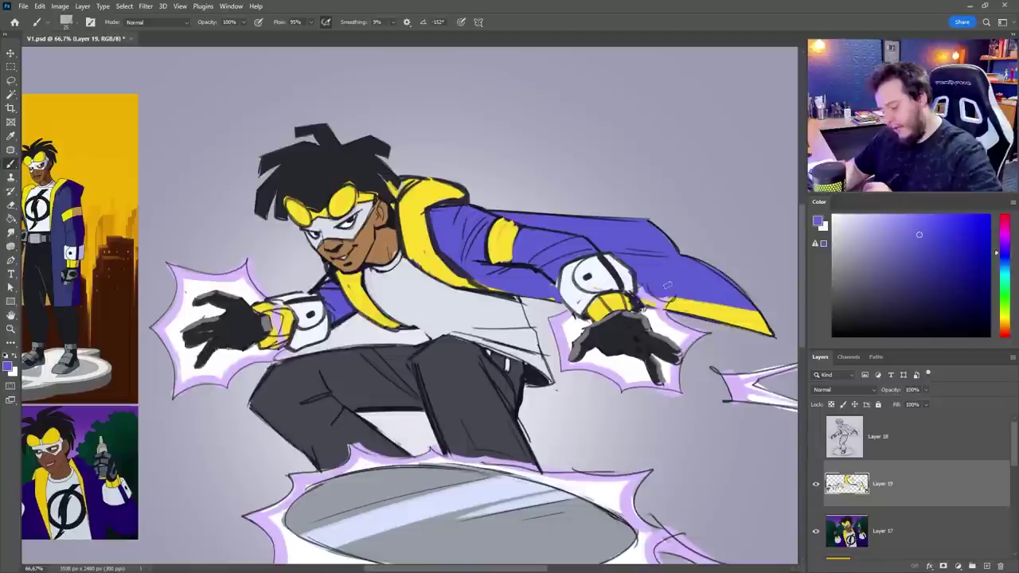
{"action": "mouse_move", "coordinate": [667, 298]}
{"action": "left_mouse_down"}
{"action": "mouse_move", "coordinate": [691, 315]}
{"action": "mouse_move", "coordinate": [748, 328]}
{"action": "mouse_move", "coordinate": [713, 305]}
{"action": "mouse_move", "coordinate": [767, 332]}
{"action": "left_mouse_up"}
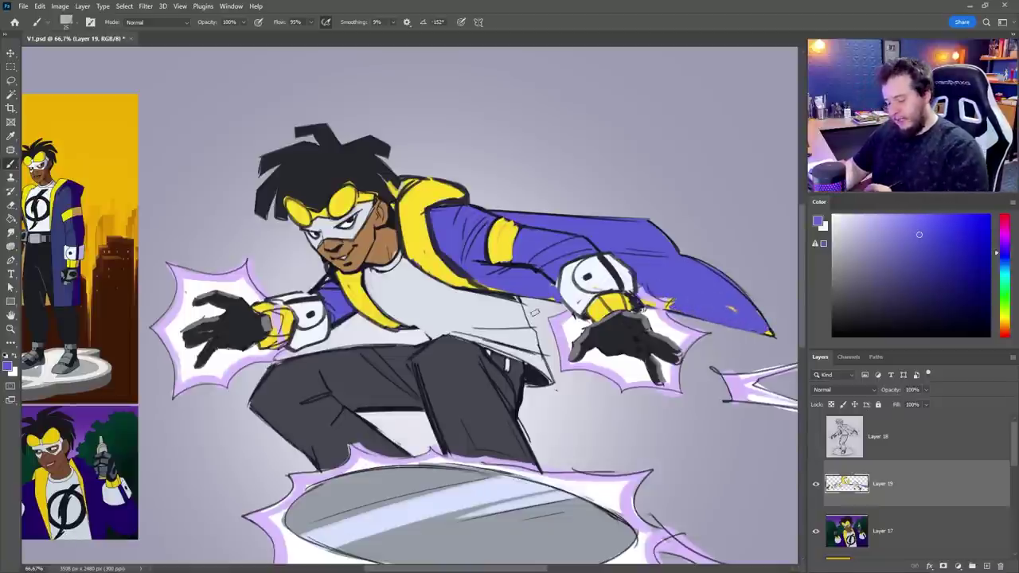
{"action": "mouse_move", "coordinate": [526, 312]}
{"action": "left_mouse_down"}
{"action": "mouse_move", "coordinate": [555, 306]}
{"action": "mouse_move", "coordinate": [526, 310]}
{"action": "mouse_move", "coordinate": [546, 304]}
{"action": "mouse_move", "coordinate": [525, 298]}
{"action": "mouse_move", "coordinate": [569, 304]}
{"action": "mouse_move", "coordinate": [528, 314]}
{"action": "left_mouse_up"}
{"action": "left_click", "coordinate": [447, 277], "text": "alt"}
{"action": "left_click", "coordinate": [505, 328], "text": "alt"}
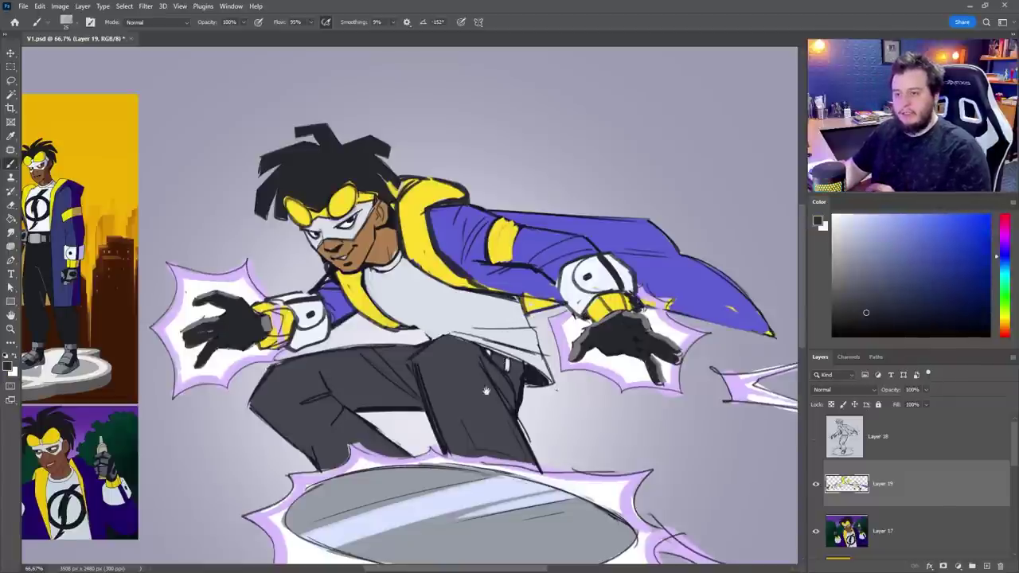
Paint the dark trouser colour over the belt and shirt hem at the hip, and outline the shirt's back edge
{"action": "scroll", "coordinate": [486, 390], "scroll_direction": "down", "scroll_amount": 2}
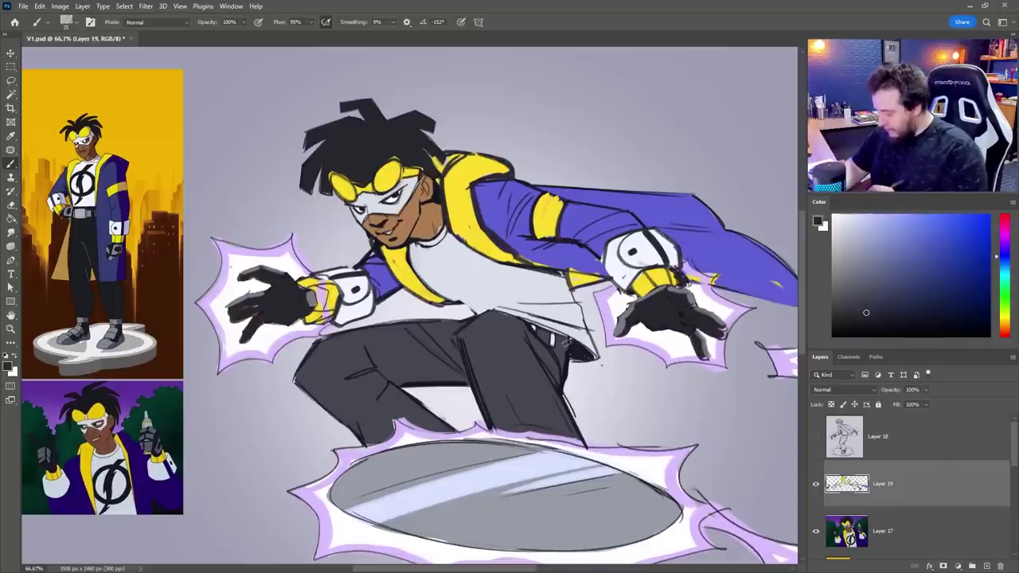
{"action": "mouse_move", "coordinate": [514, 316]}
{"action": "left_mouse_down"}
{"action": "mouse_move", "coordinate": [568, 330]}
{"action": "mouse_move", "coordinate": [548, 332]}
{"action": "mouse_move", "coordinate": [566, 359]}
{"action": "left_mouse_up"}
{"action": "left_click", "coordinate": [553, 302], "text": "alt"}
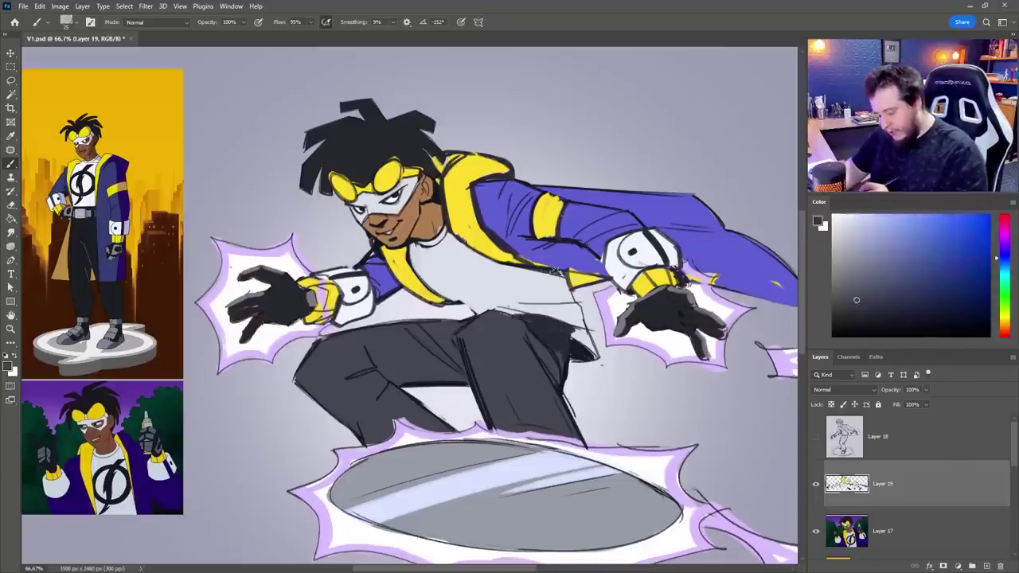
{"action": "left_click_drag", "start_coordinate": [566, 271], "coordinate": [568, 354]}
Sample the lavender background and paint out the loose shirt tail behind the hip
{"action": "left_click", "coordinate": [589, 332], "text": "alt"}
{"action": "left_click_drag", "start_coordinate": [580, 293], "coordinate": [573, 371]}
{"action": "left_click_drag", "start_coordinate": [589, 326], "coordinate": [598, 360]}
Draw the dark waistline between shirt and trousers at the hip, then sample a light greyish lavender as the brush colour
{"action": "left_click", "coordinate": [536, 324], "text": "alt"}
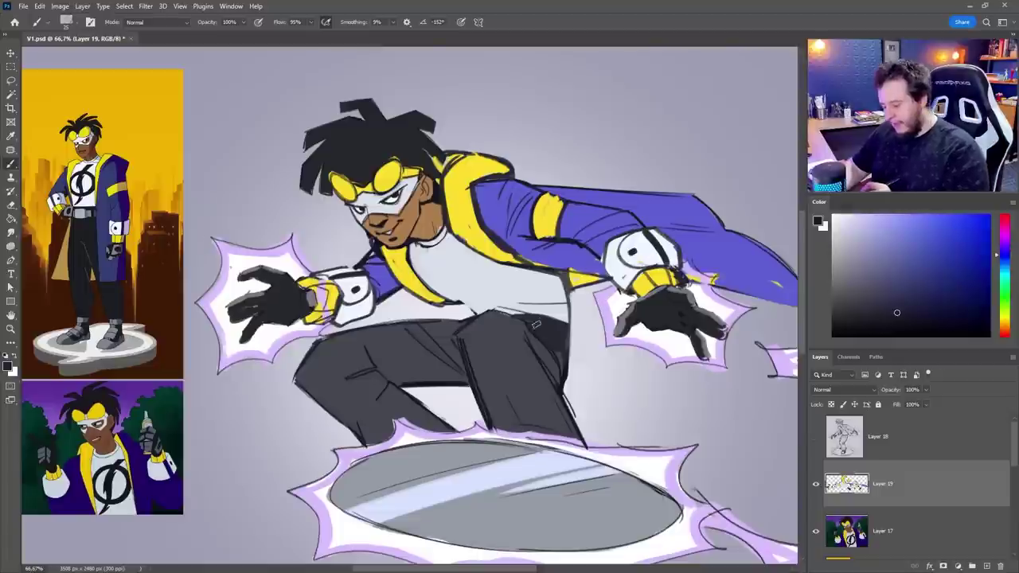
{"action": "left_click_drag", "start_coordinate": [525, 313], "coordinate": [568, 324]}
{"action": "mouse_move", "coordinate": [562, 314]}
{"action": "left_mouse_down"}
{"action": "mouse_move", "coordinate": [569, 328]}
{"action": "mouse_move", "coordinate": [506, 314]}
{"action": "mouse_move", "coordinate": [559, 319]}
{"action": "left_mouse_up"}
{"action": "left_click", "coordinate": [559, 328], "text": "alt"}
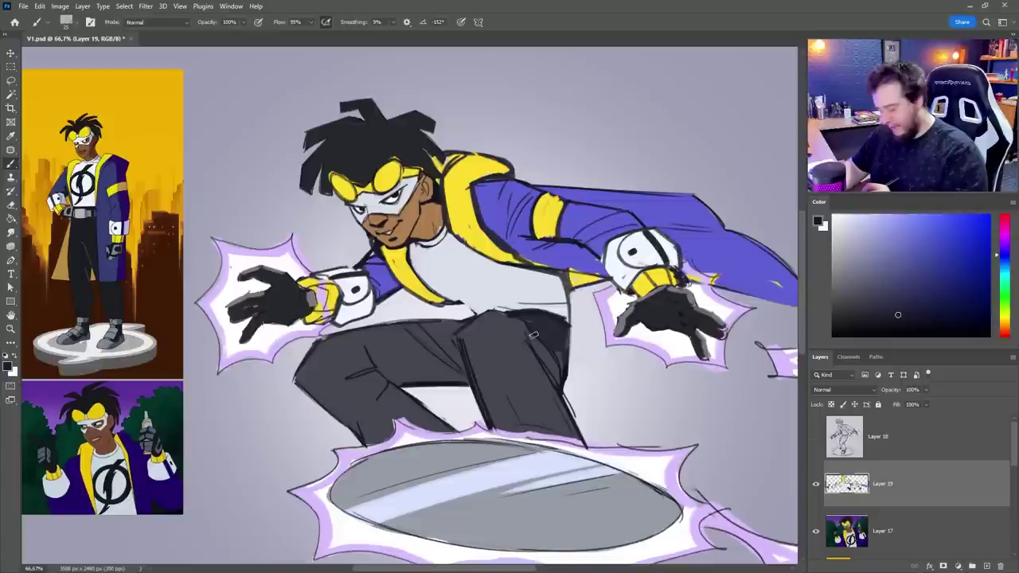
{"action": "left_click", "coordinate": [364, 299], "text": "alt"}
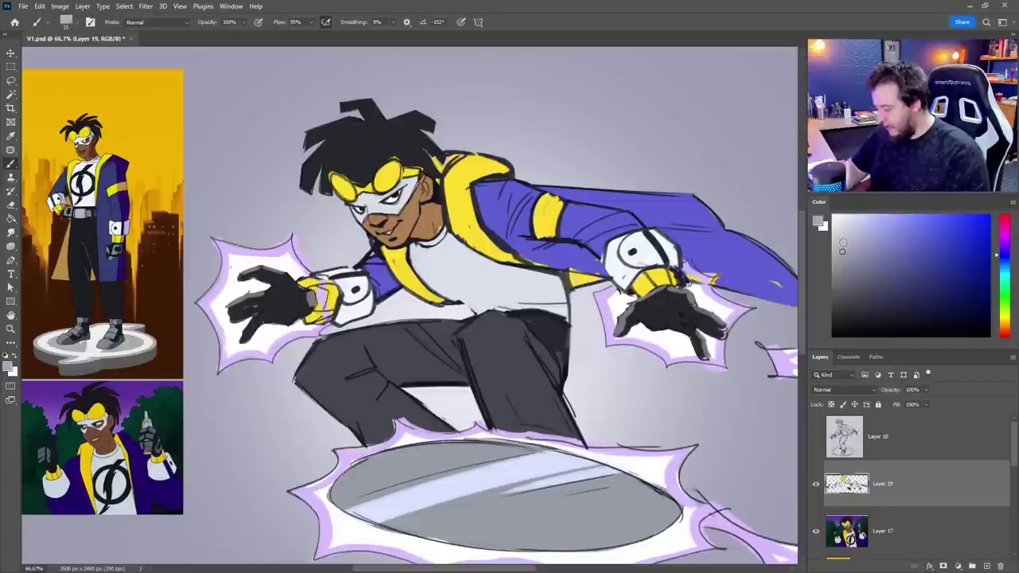
Paint light grey belt segments at the hip and separate them with dark colour sampled from the trousers
{"action": "mouse_move", "coordinate": [532, 321]}
{"action": "left_mouse_down"}
{"action": "mouse_move", "coordinate": [538, 334]}
{"action": "mouse_move", "coordinate": [547, 322]}
{"action": "mouse_move", "coordinate": [561, 329]}
{"action": "left_mouse_up"}
{"action": "left_click", "coordinate": [538, 338], "text": "alt"}
{"action": "left_click", "coordinate": [554, 330], "text": "alt"}
{"action": "left_click", "coordinate": [554, 370], "text": "alt"}
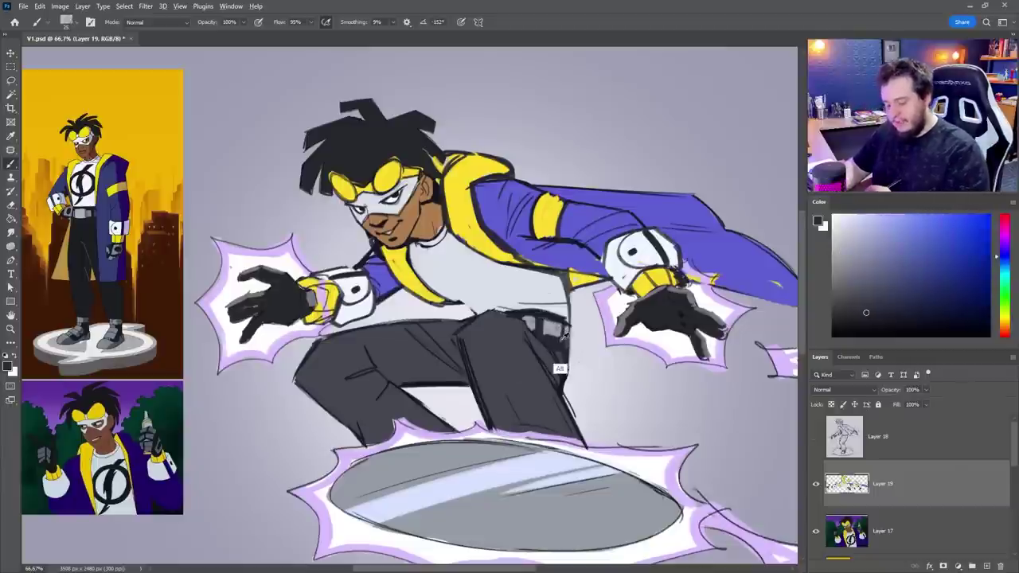
{"action": "left_click", "coordinate": [556, 349], "text": "alt"}
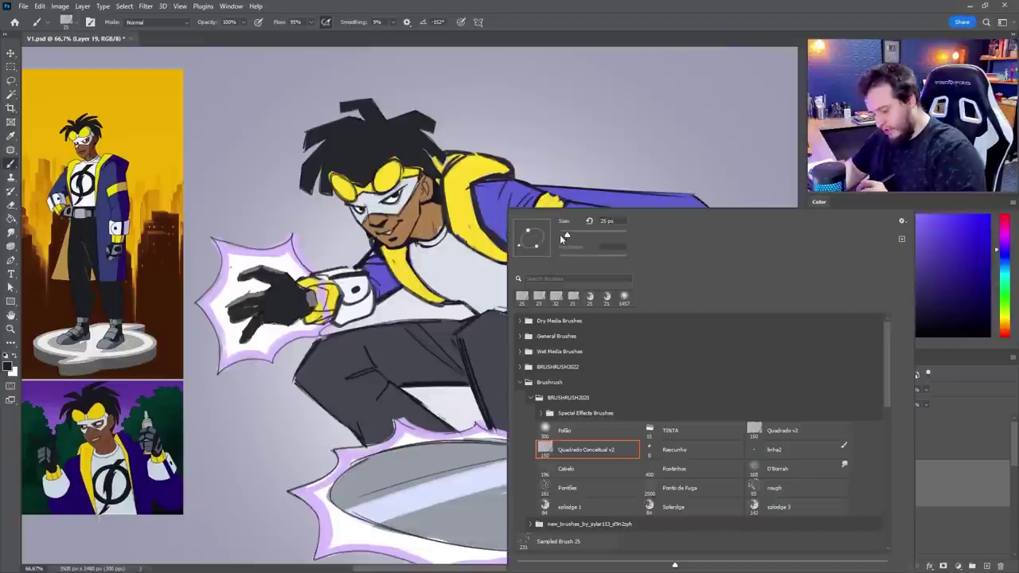
Refine the hero's nose and mouth area with the sampled skin tone and the dark outline colour
{"action": "key", "text": "z"}
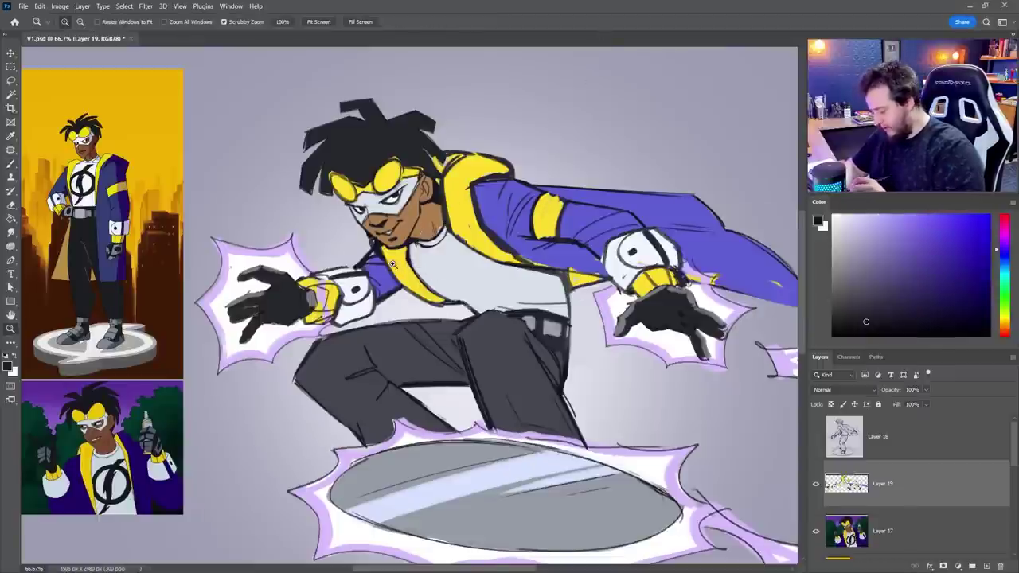
{"action": "left_click", "coordinate": [393, 264]}
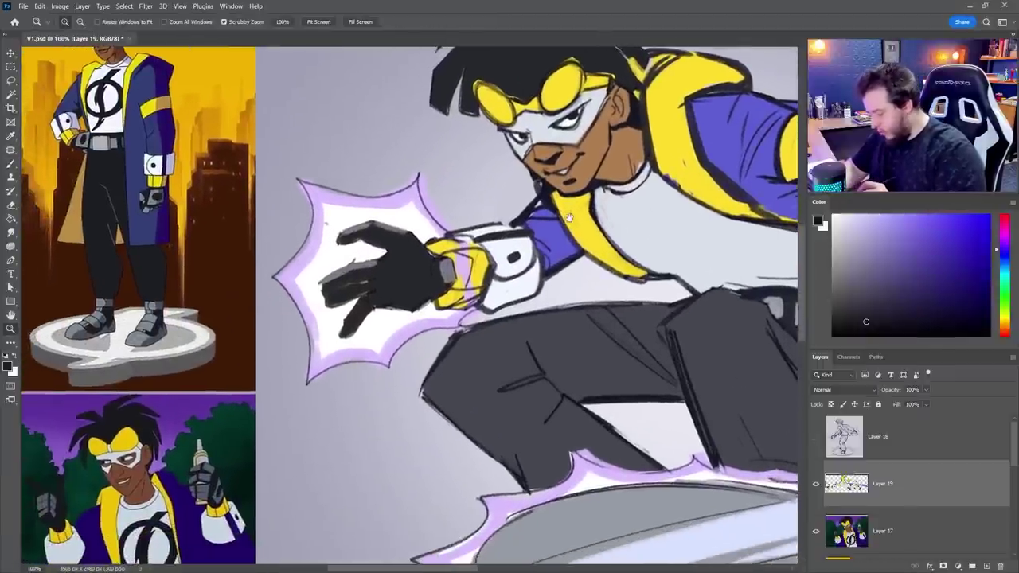
{"action": "key", "text": "b"}
{"action": "left_click", "coordinate": [543, 181], "text": "alt"}
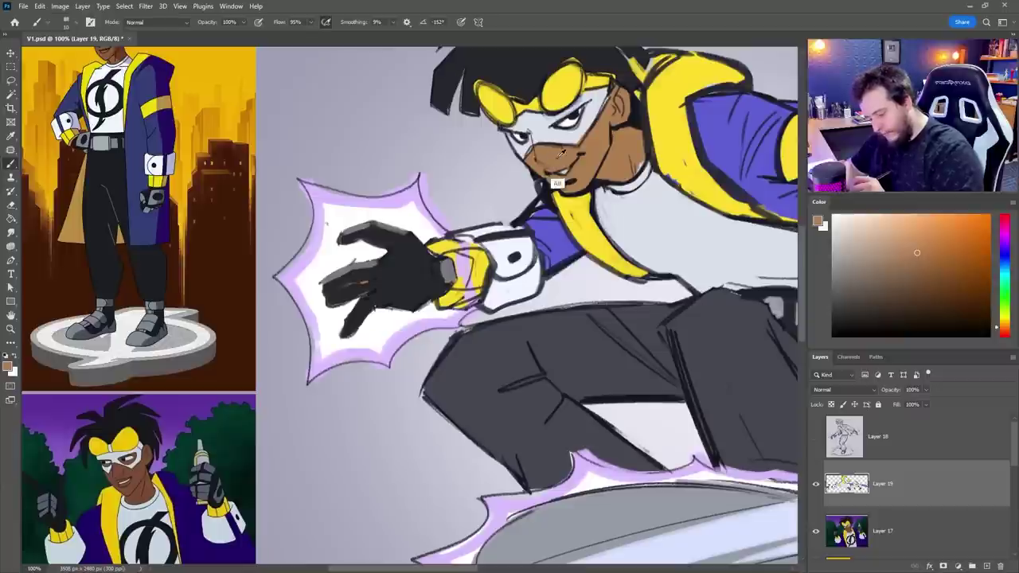
{"action": "left_click", "coordinate": [558, 184], "text": "alt"}
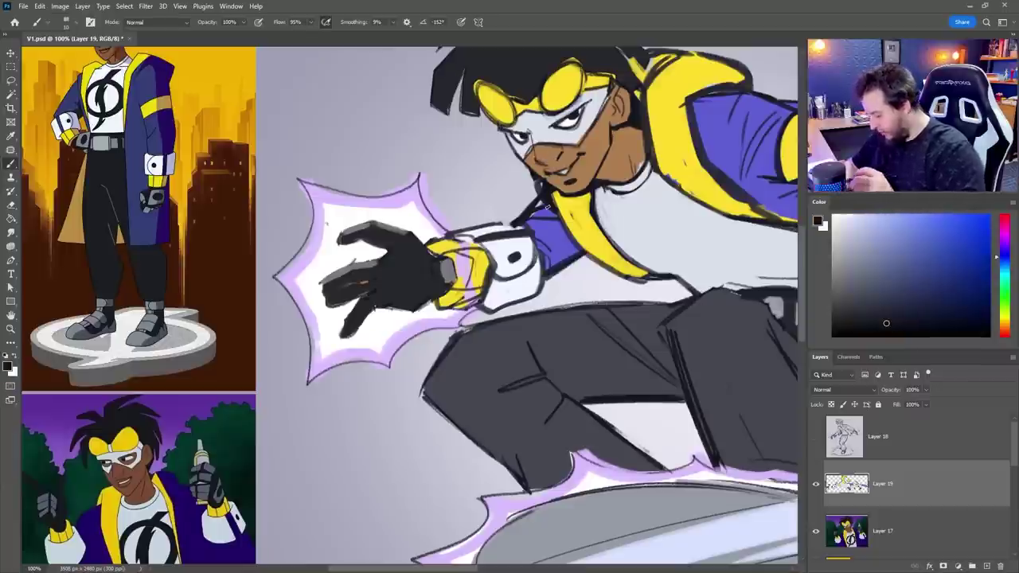
{"action": "left_click_drag", "start_coordinate": [531, 146], "coordinate": [543, 164]}
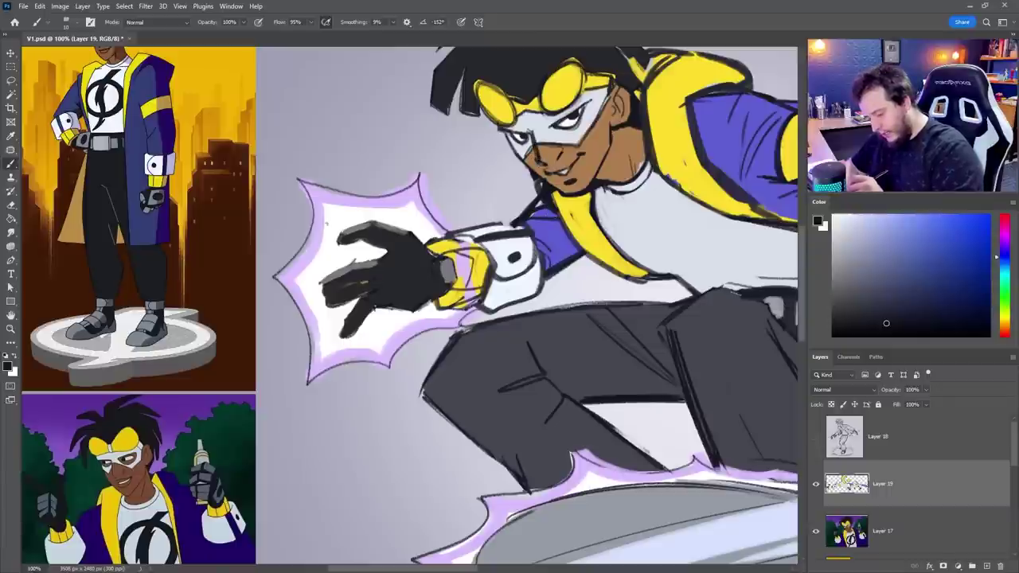
{"action": "left_click", "coordinate": [535, 188], "text": "alt"}
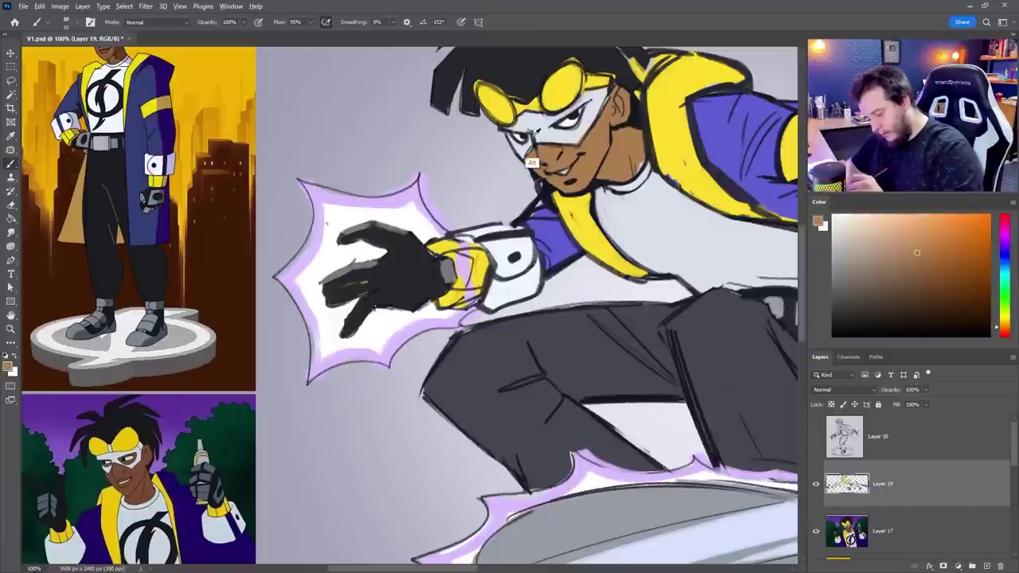
{"action": "left_click", "coordinate": [531, 162], "text": "alt"}
{"action": "left_click_drag", "start_coordinate": [538, 164], "coordinate": [552, 165]}
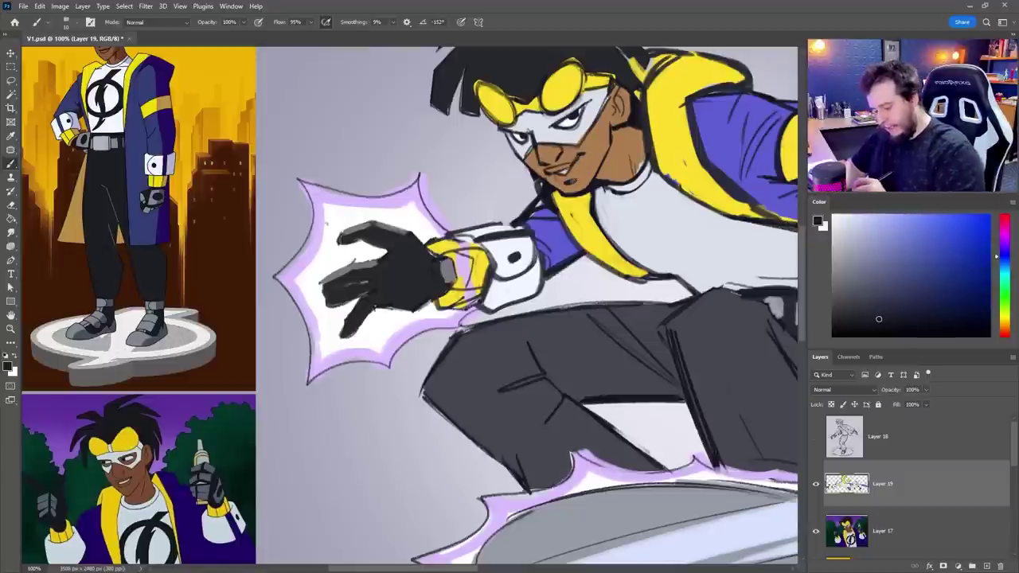
Repaint the ear, jaw and neck shadow with the sampled skin tone and dark outline colour
{"action": "left_click_drag", "start_coordinate": [616, 261], "coordinate": [592, 280]}
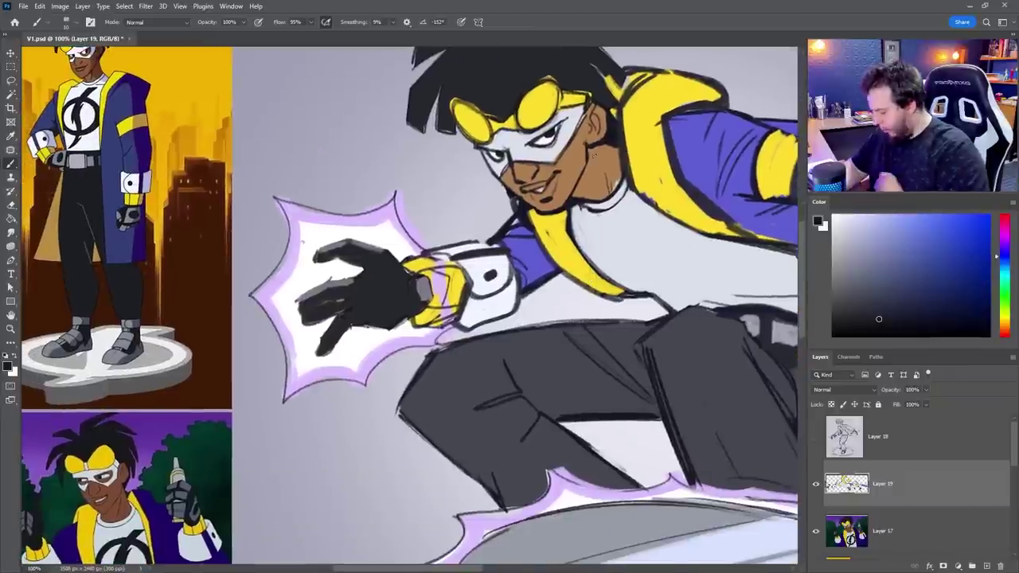
{"action": "left_click", "coordinate": [598, 126], "text": "alt"}
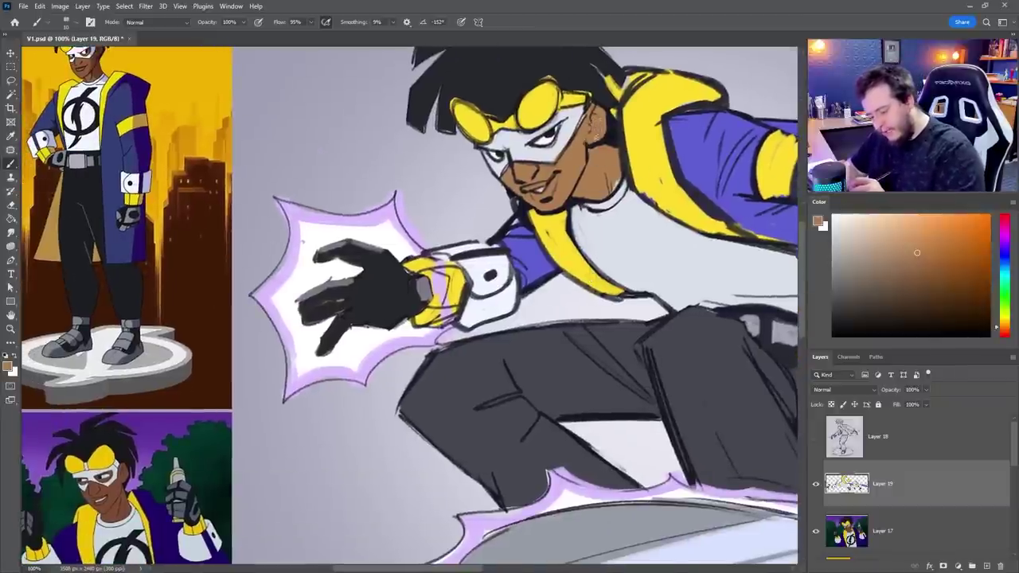
{"action": "left_click", "coordinate": [590, 127], "text": "alt"}
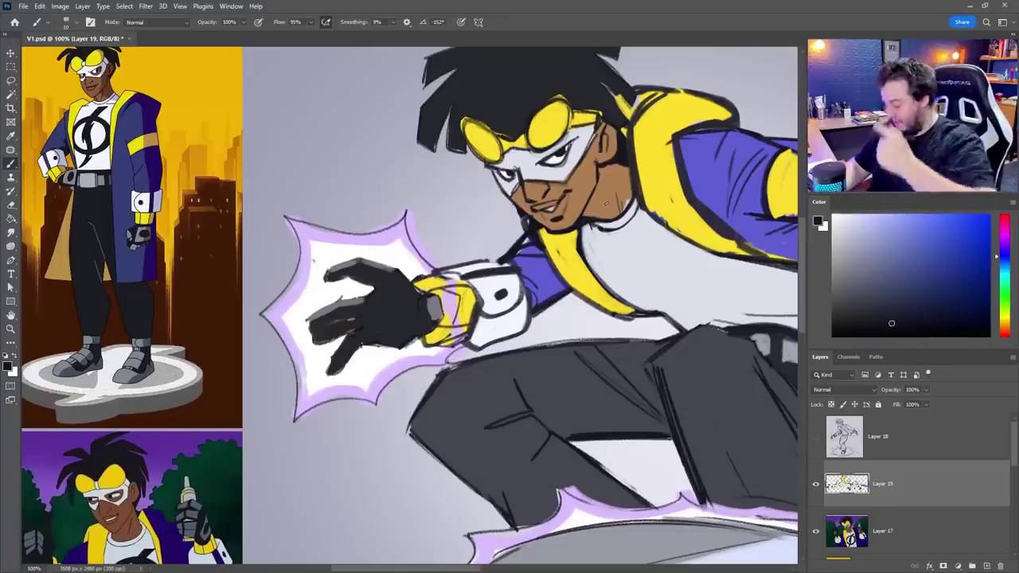
Paint skin tone into the mask's eye openings and redraw the eyes' dark outlines
{"action": "left_click_drag", "start_coordinate": [565, 244], "coordinate": [581, 239]}
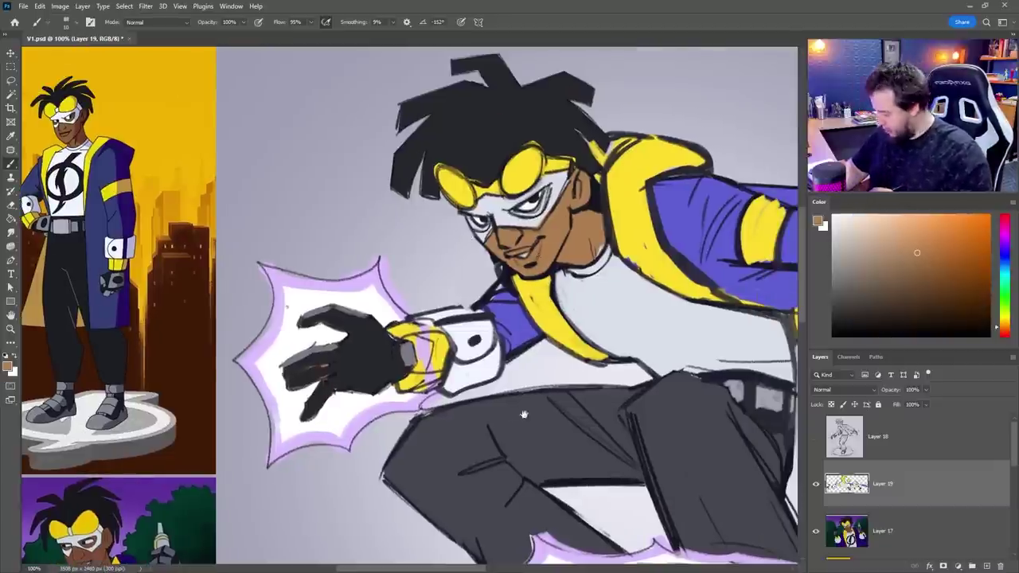
{"action": "left_click_drag", "start_coordinate": [524, 414], "coordinate": [550, 428]}
{"action": "left_click", "coordinate": [583, 245], "text": "alt"}
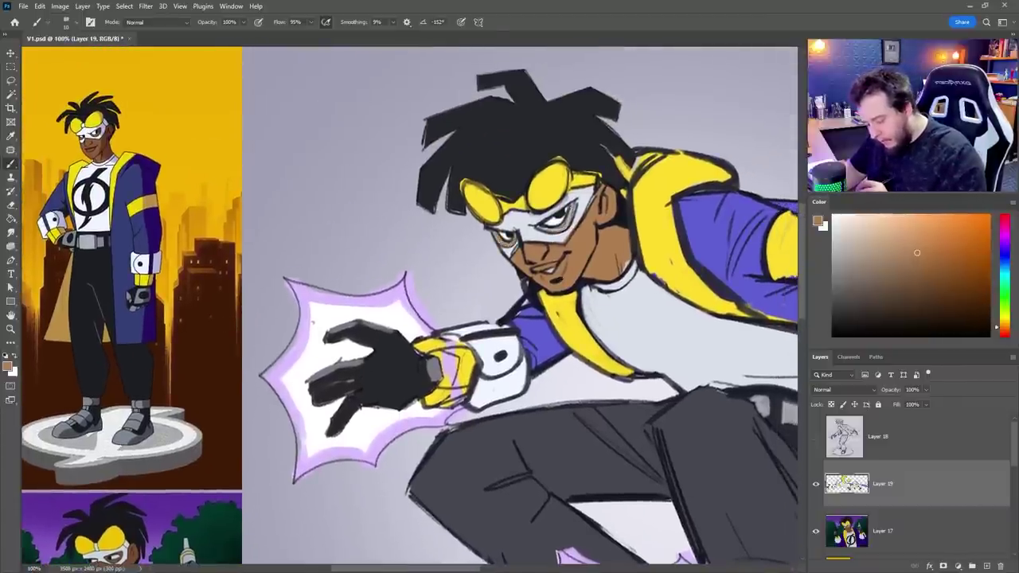
{"action": "left_click", "coordinate": [508, 232], "text": "alt"}
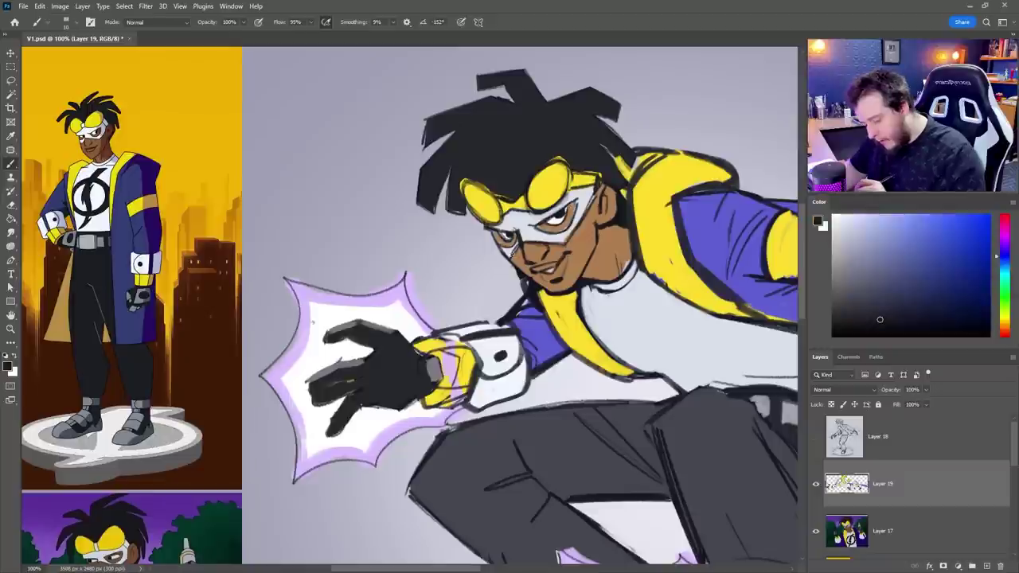
{"action": "left_click", "coordinate": [521, 234], "text": "alt"}
{"action": "left_click", "coordinate": [515, 225], "text": "alt"}
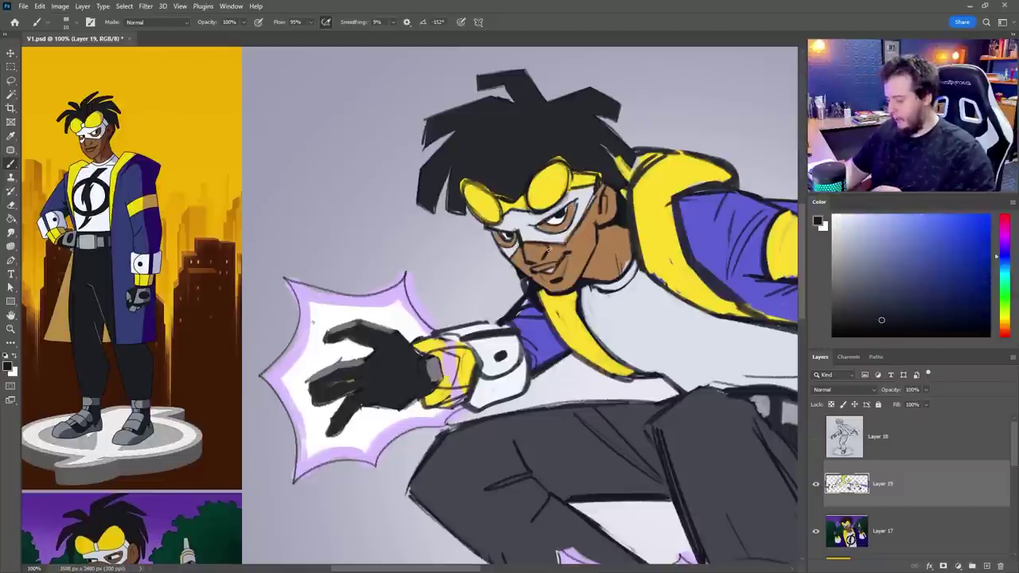
{"action": "left_click", "coordinate": [630, 332], "text": "alt"}
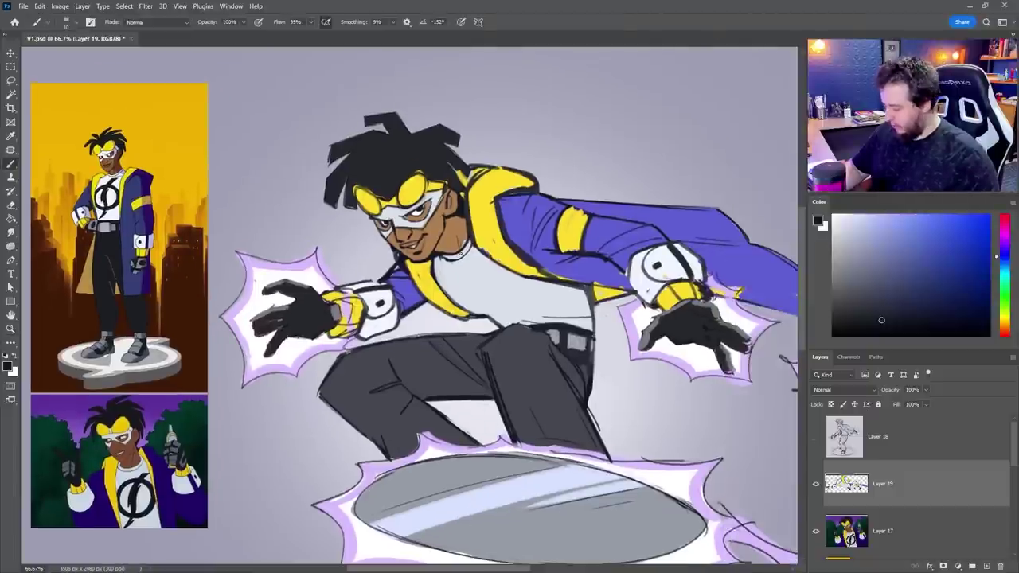
Toggle the visibility of Layer 19 to compare the paintover, sample the skin tone, and add a new layer above it
{"action": "key", "text": "z"}
{"action": "left_click", "coordinate": [467, 207]}
{"action": "left_click_drag", "start_coordinate": [471, 247], "coordinate": [492, 243]}
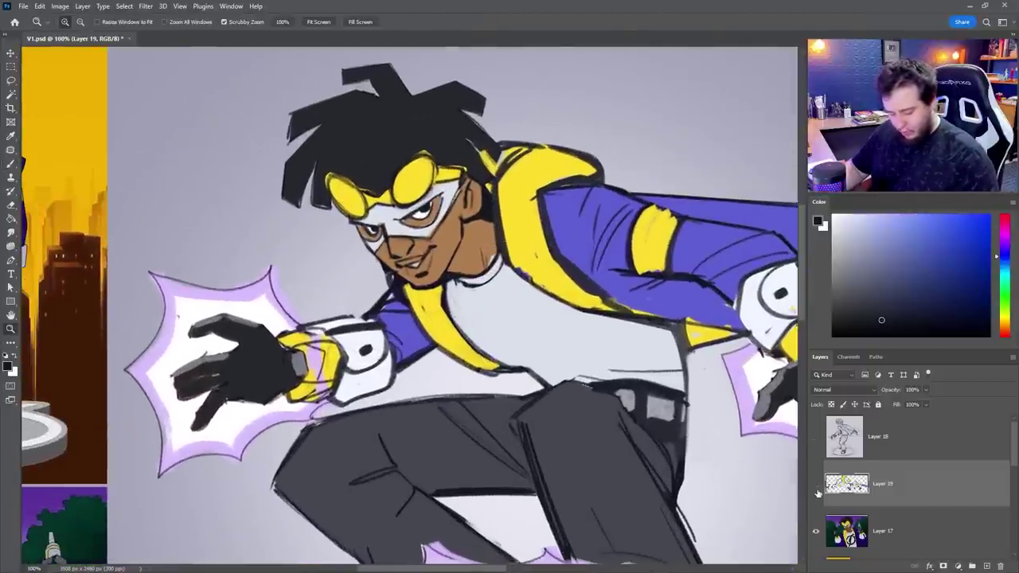
{"action": "left_click", "coordinate": [817, 489]}
{"action": "key", "text": "b"}
{"action": "left_click", "coordinate": [470, 248], "text": "alt"}
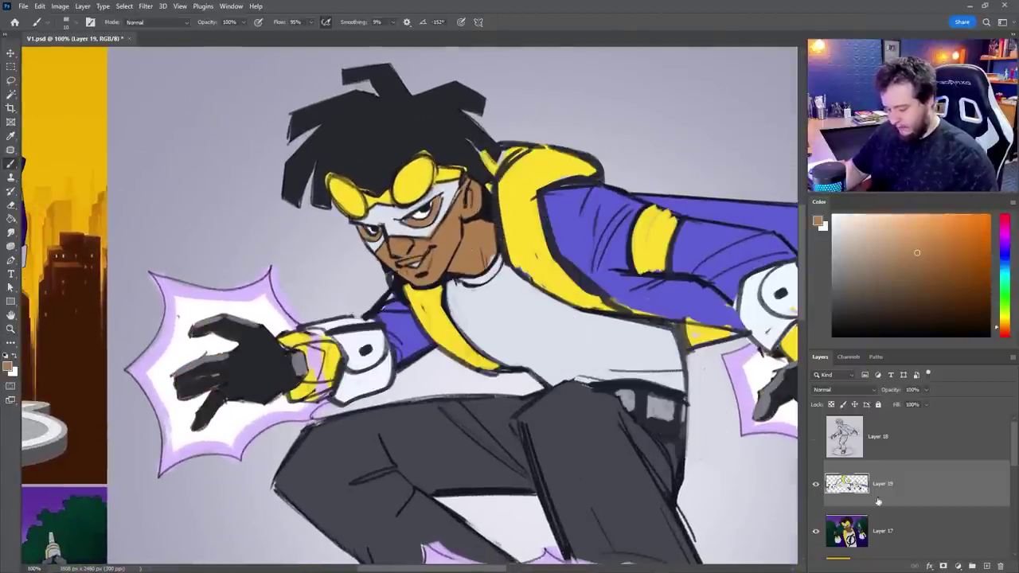
{"action": "left_click", "coordinate": [986, 566]}
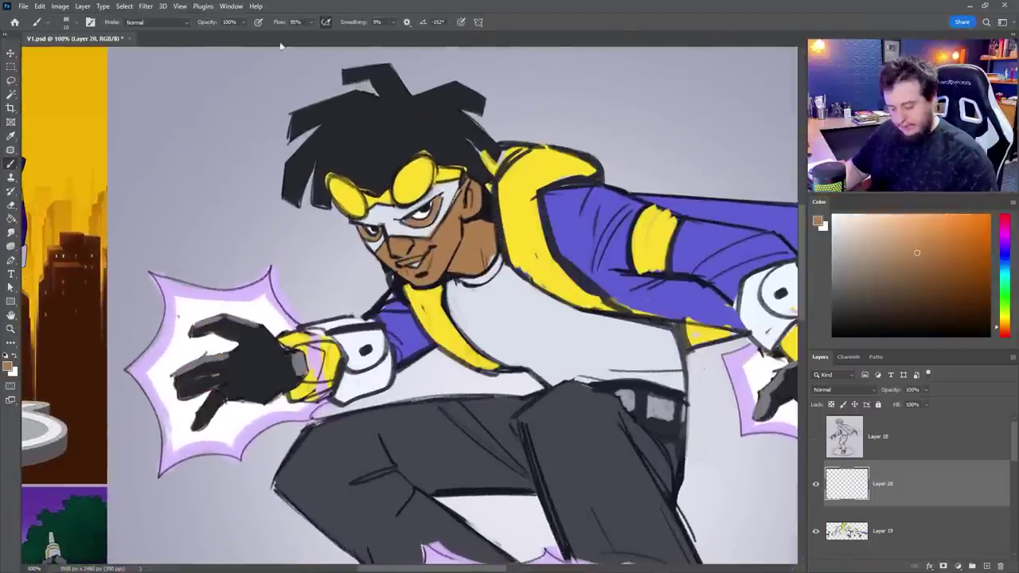
Select the hero's skin areas with Color Range, using sampled colors and a fuzziness below 69
{"action": "left_click", "coordinate": [124, 5]}
{"action": "left_click", "coordinate": [143, 110]}
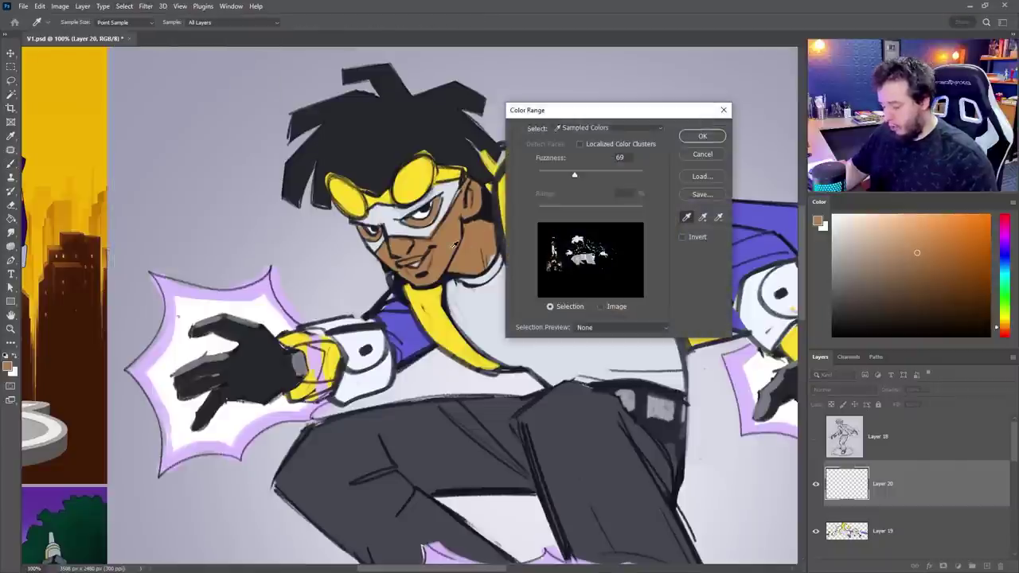
{"action": "left_click_drag", "start_coordinate": [573, 177], "coordinate": [553, 176]}
{"action": "left_click", "coordinate": [690, 137]}
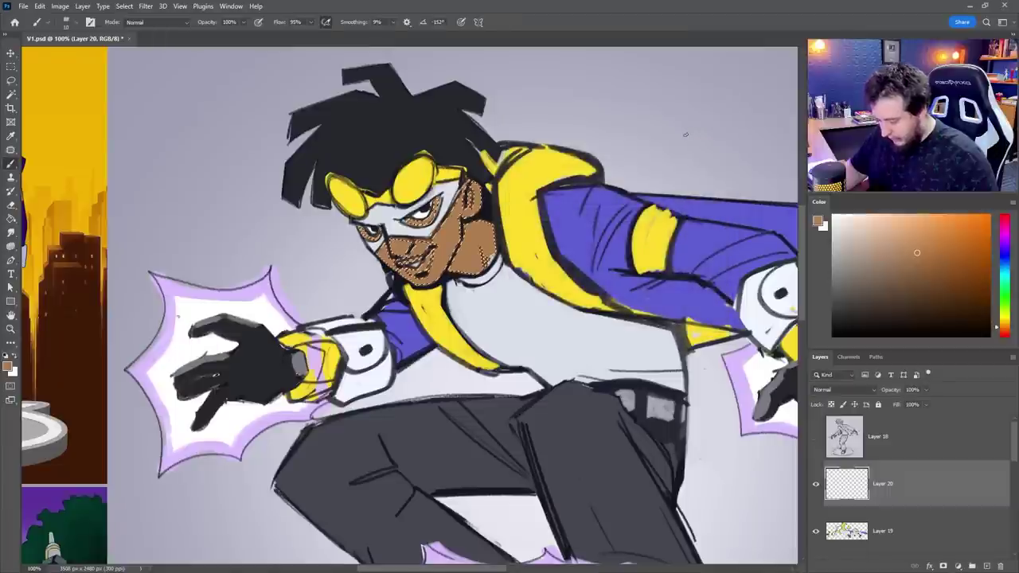
Fill the selected face, ear and neck areas with a darker brown based on the reference skin on another new layer, and deselect
{"action": "left_click", "coordinate": [986, 565]}
{"action": "left_click_drag", "start_coordinate": [254, 278], "coordinate": [422, 276]}
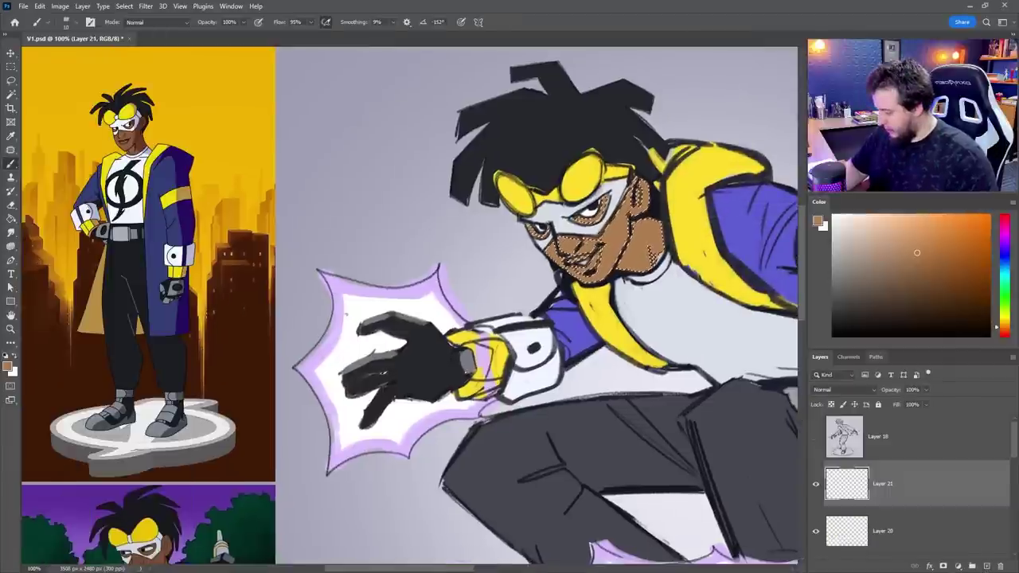
{"action": "left_click", "coordinate": [129, 136], "text": "alt"}
{"action": "left_click", "coordinate": [924, 268]}
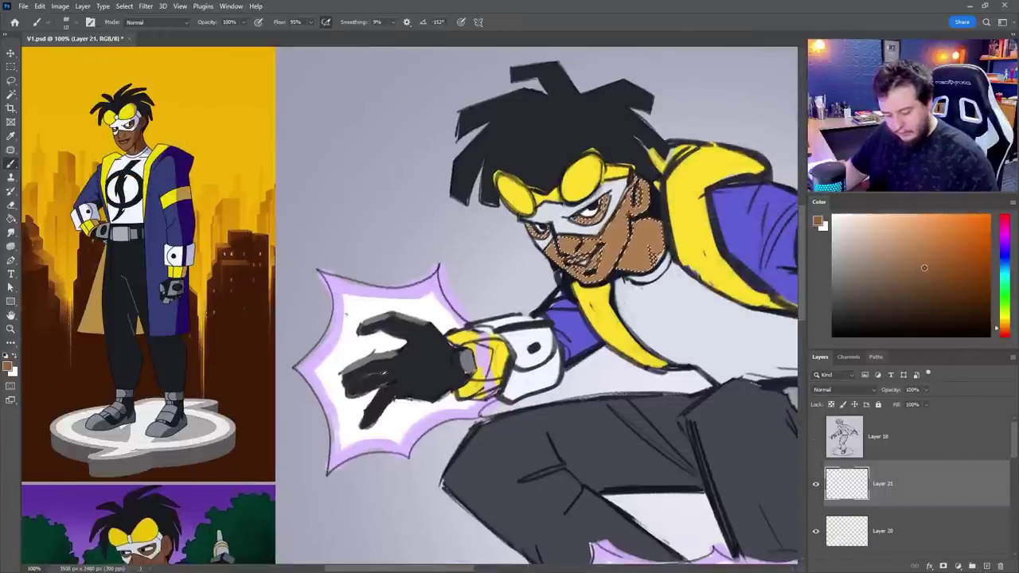
{"action": "key", "text": "g"}
{"action": "left_click", "coordinate": [647, 235]}
{"action": "left_click", "coordinate": [612, 232]}
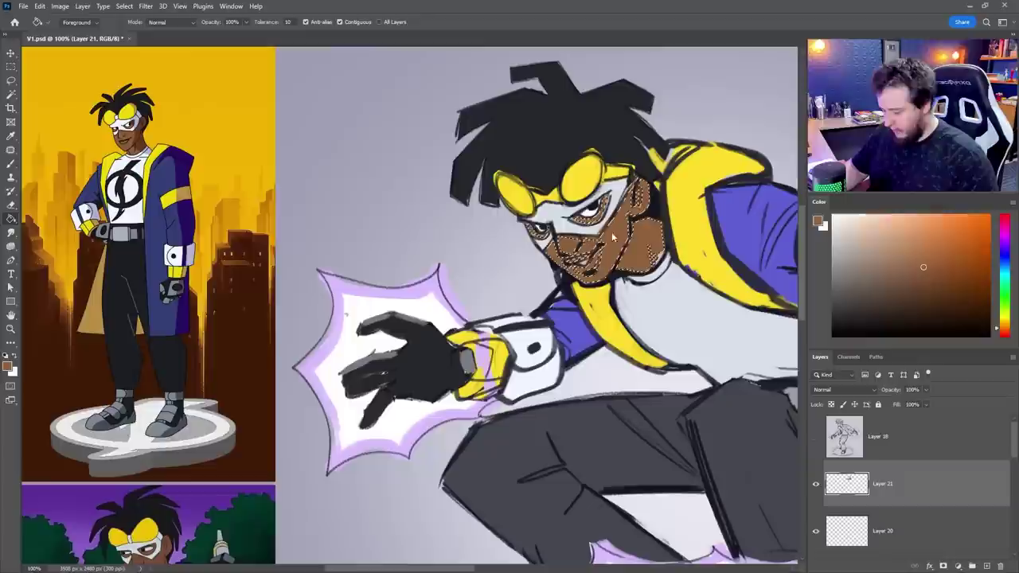
{"action": "left_click", "coordinate": [639, 199]}
{"action": "key", "text": "ctrl+d"}
{"action": "left_click_drag", "start_coordinate": [661, 291], "coordinate": [600, 300]}
Erase stray brown fill on the yellow collar and around the mouth
{"action": "key", "text": "e"}
{"action": "right_click", "coordinate": [666, 236]}
{"action": "left_click", "coordinate": [665, 239]}
{"action": "left_click", "coordinate": [659, 174]}
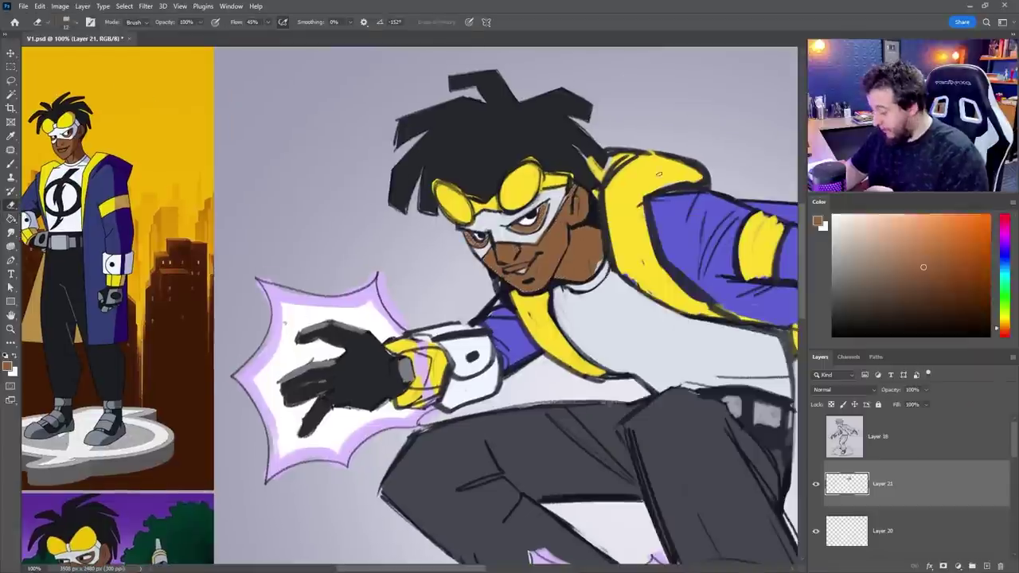
{"action": "left_click_drag", "start_coordinate": [506, 272], "coordinate": [514, 273]}
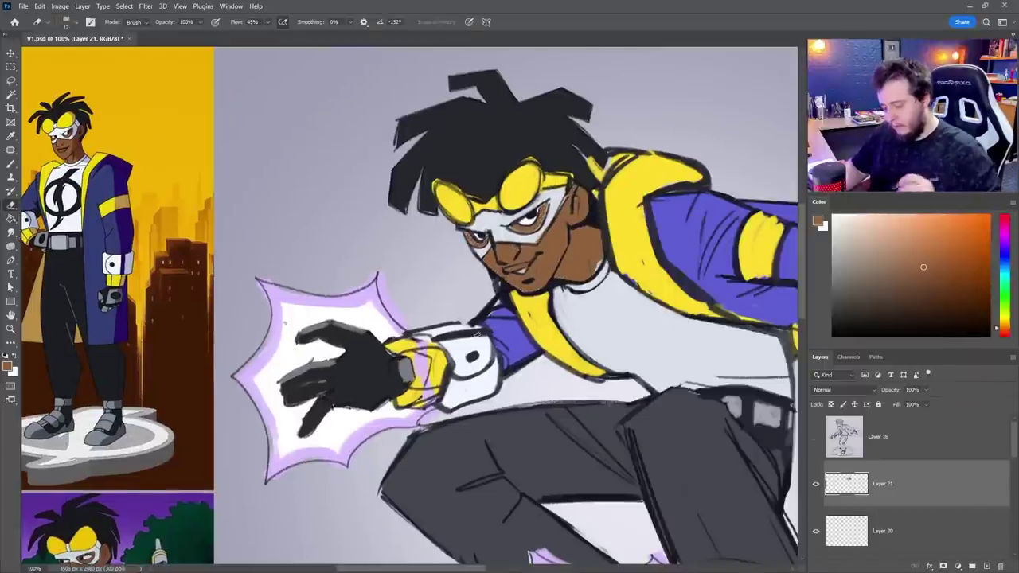
{"action": "key", "text": "z"}
{"action": "left_click", "coordinate": [444, 238], "text": "alt"}
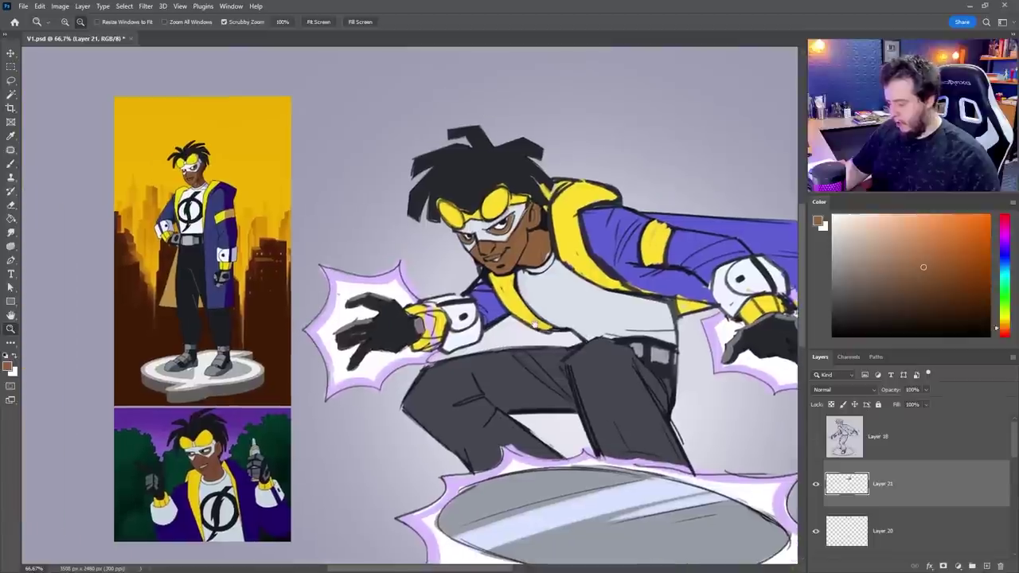
{"action": "left_click", "coordinate": [493, 266]}
{"action": "key", "text": "b"}
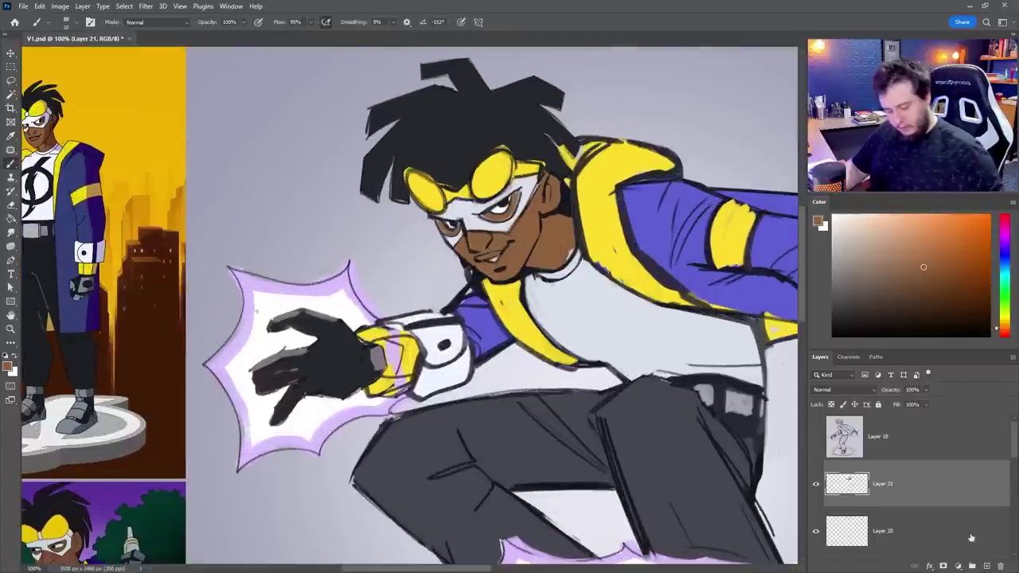
Add a new layer above the skin fill and sample the hair's dark colour for the brush
{"action": "left_click", "coordinate": [986, 566]}
{"action": "left_click", "coordinate": [498, 133], "text": "alt"}
{"action": "mouse_move", "coordinate": [558, 327]}
{"action": "left_mouse_down"}
{"action": "mouse_move", "coordinate": [637, 307]}
{"action": "mouse_move", "coordinate": [641, 277]}
{"action": "left_mouse_up"}
{"action": "key", "text": "z"}
{"action": "left_click", "coordinate": [573, 338], "text": "alt"}
{"action": "left_click_drag", "start_coordinate": [566, 339], "coordinate": [552, 353]}
{"action": "key", "text": "b"}
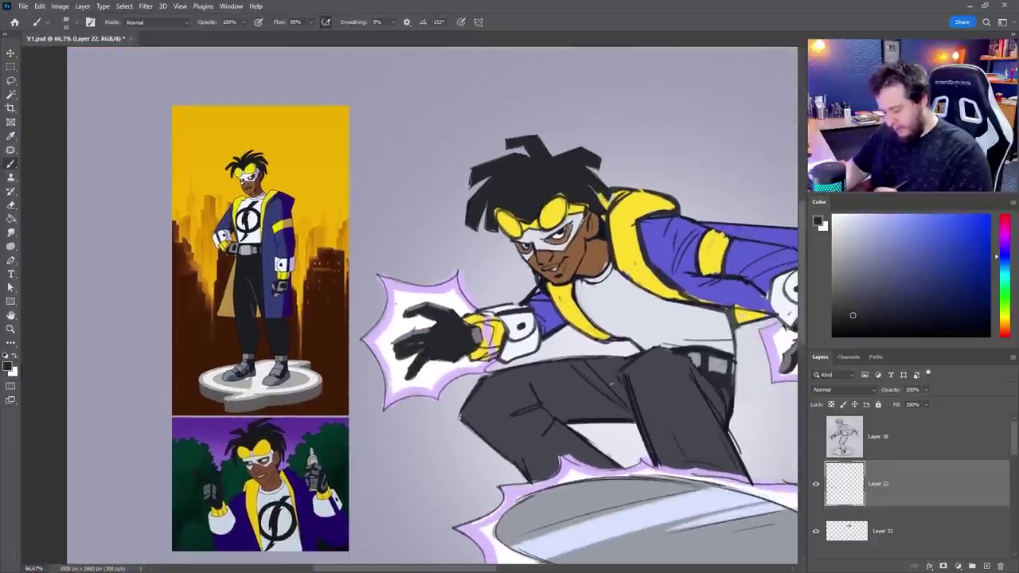
{"action": "key", "text": "z"}
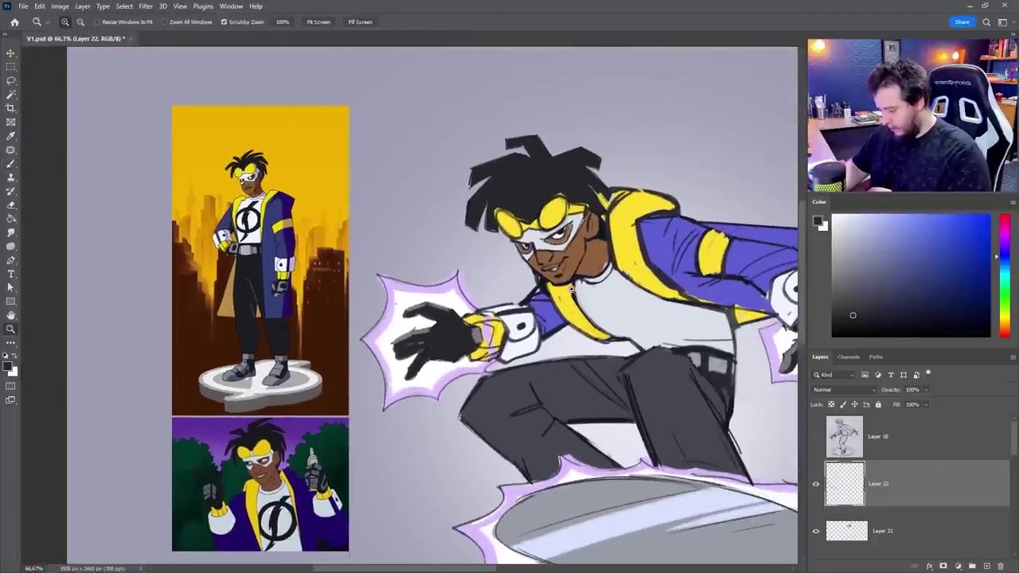
{"action": "left_click", "coordinate": [572, 290]}
{"action": "left_click_drag", "start_coordinate": [582, 309], "coordinate": [594, 304]}
{"action": "left_click", "coordinate": [548, 344], "text": "alt"}
{"action": "left_click_drag", "start_coordinate": [574, 359], "coordinate": [563, 334]}
{"action": "key", "text": "b"}
{"action": "left_click_drag", "start_coordinate": [531, 146], "coordinate": [531, 152]}
{"action": "key", "text": "ctrl+z"}
{"action": "left_click_drag", "start_coordinate": [538, 102], "coordinate": [531, 142]}
{"action": "key", "text": "ctrl+z"}
{"action": "mouse_move", "coordinate": [466, 135]}
{"action": "left_mouse_down"}
{"action": "mouse_move", "coordinate": [479, 118]}
{"action": "mouse_move", "coordinate": [480, 146]}
{"action": "left_mouse_up"}
{"action": "key", "text": "ctrl+z"}
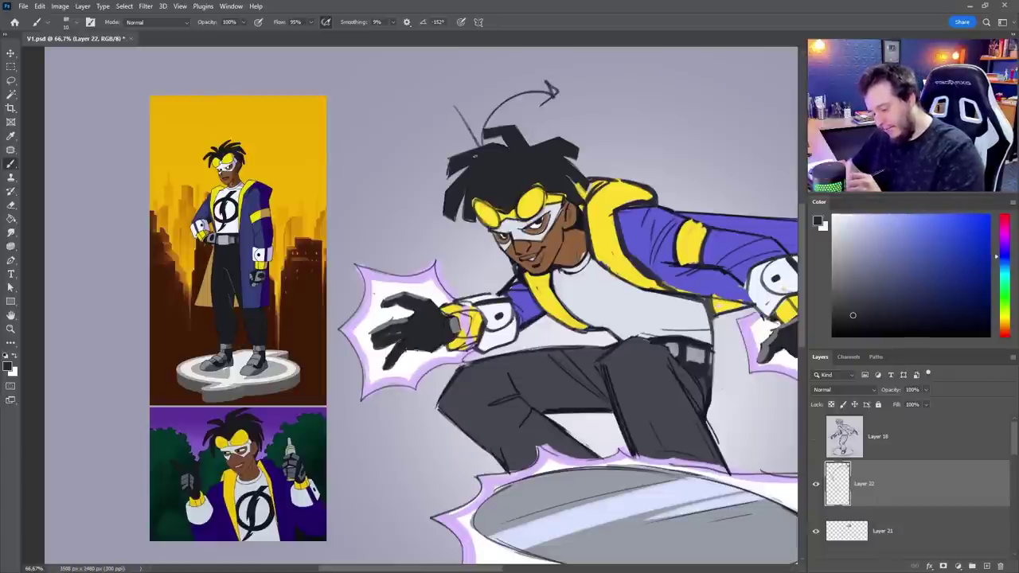
{"action": "left_click_drag", "start_coordinate": [417, 165], "coordinate": [430, 164]}
{"action": "key", "text": "ctrl+z"}
{"action": "key", "text": "ctrl+z"}
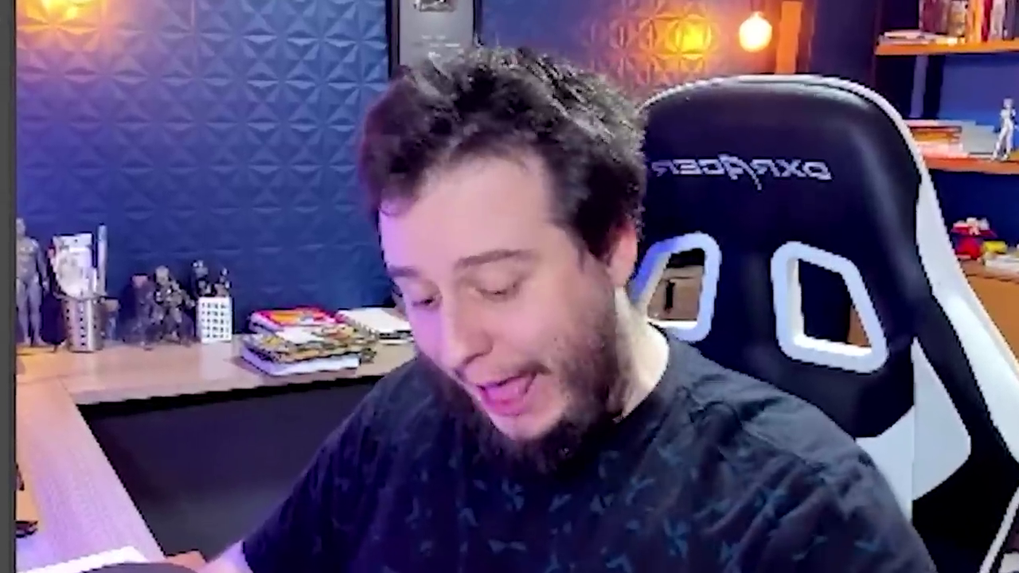
Resize the brush and reshape the front of the hair into separate dreadlocks, cutting gaps with the sampled background colour
{"action": "right_click", "coordinate": [593, 205]}
{"action": "left_click", "coordinate": [624, 120]}
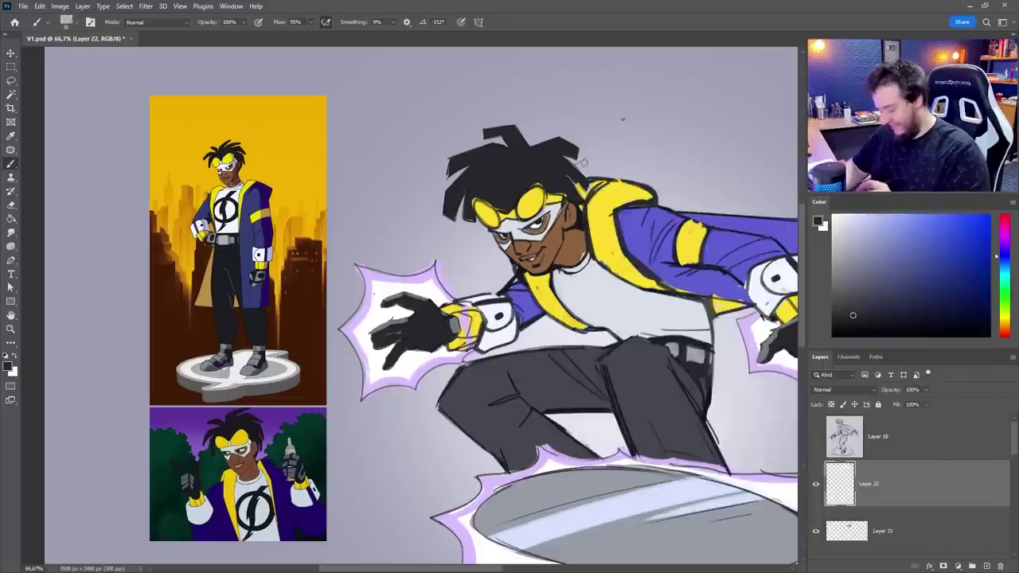
{"action": "key", "text": "ctrl+z"}
{"action": "left_click", "coordinate": [522, 106], "text": "alt"}
{"action": "mouse_move", "coordinate": [517, 128]}
{"action": "left_mouse_down"}
{"action": "mouse_move", "coordinate": [477, 174]}
{"action": "mouse_move", "coordinate": [484, 168]}
{"action": "mouse_move", "coordinate": [465, 157]}
{"action": "mouse_move", "coordinate": [438, 156]}
{"action": "mouse_move", "coordinate": [476, 150]}
{"action": "mouse_move", "coordinate": [442, 174]}
{"action": "mouse_move", "coordinate": [467, 172]}
{"action": "left_mouse_up"}
{"action": "left_click", "coordinate": [479, 174], "text": "alt"}
{"action": "left_click", "coordinate": [437, 157], "text": "alt"}
{"action": "left_click", "coordinate": [477, 164], "text": "alt"}
{"action": "left_click", "coordinate": [451, 244], "text": "alt"}
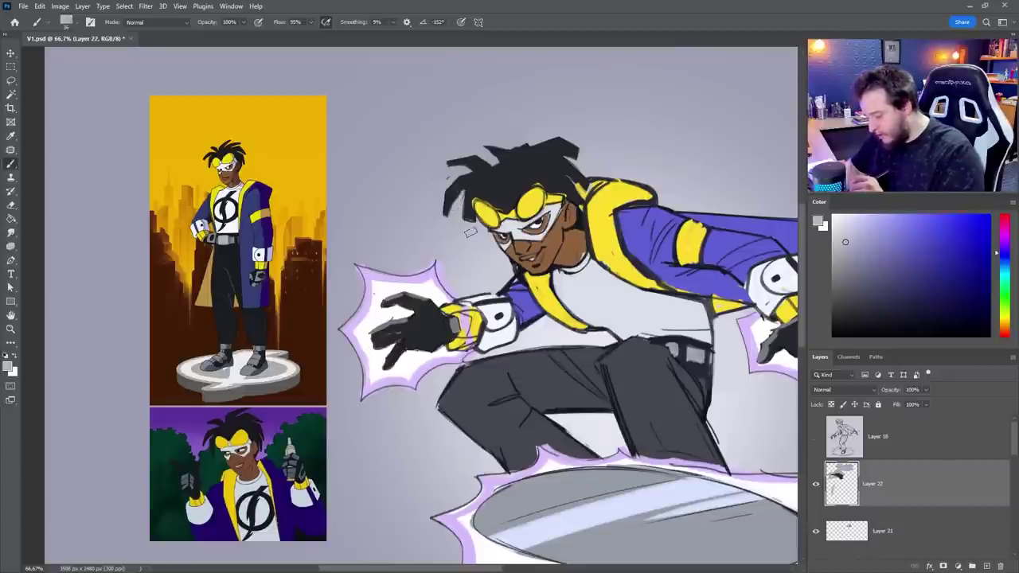
Paint longer, pointed dreadlocks on top of the head, alternating the sampled hair and background colours to shape the gaps
{"action": "left_click_drag", "start_coordinate": [474, 218], "coordinate": [414, 226]}
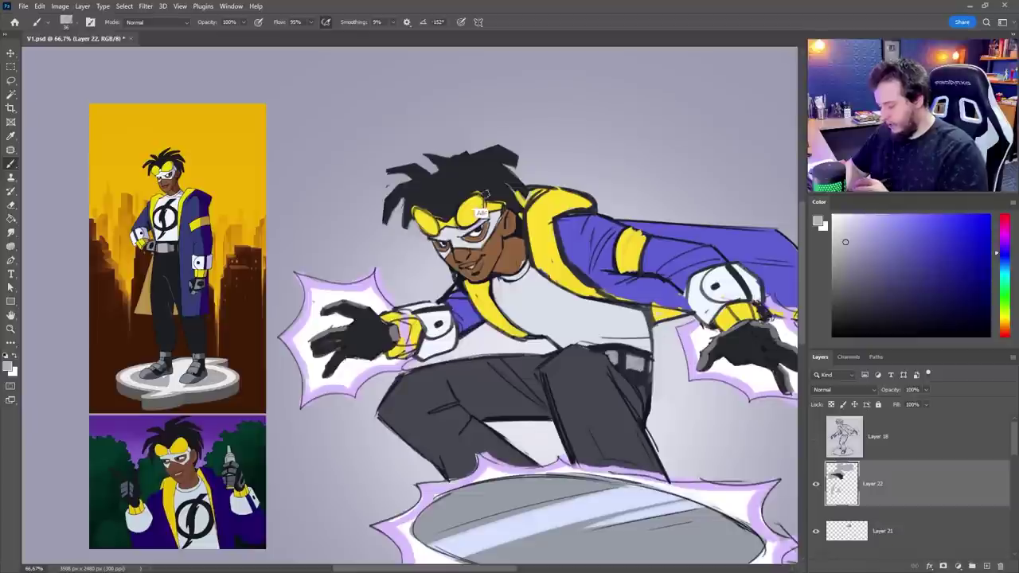
{"action": "left_click", "coordinate": [443, 171], "text": "alt"}
{"action": "left_click_drag", "start_coordinate": [444, 171], "coordinate": [435, 170]}
{"action": "left_click", "coordinate": [424, 147], "text": "alt"}
{"action": "mouse_move", "coordinate": [459, 137]}
{"action": "left_mouse_down"}
{"action": "mouse_move", "coordinate": [505, 135]}
{"action": "mouse_move", "coordinate": [470, 156]}
{"action": "left_mouse_up"}
{"action": "left_click", "coordinate": [457, 151], "text": "alt"}
{"action": "left_click", "coordinate": [492, 145], "text": "alt"}
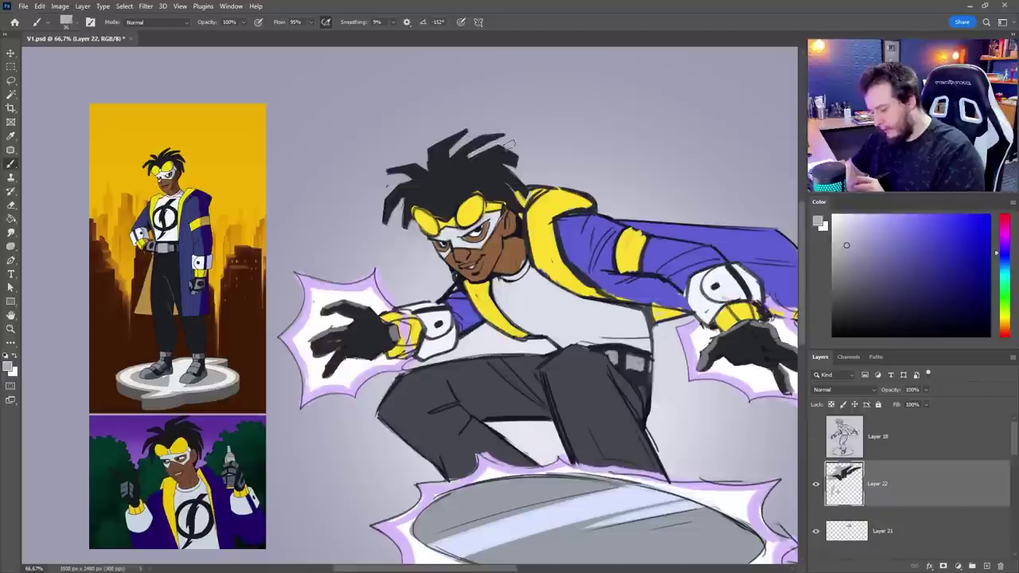
{"action": "left_click", "coordinate": [500, 153], "text": "alt"}
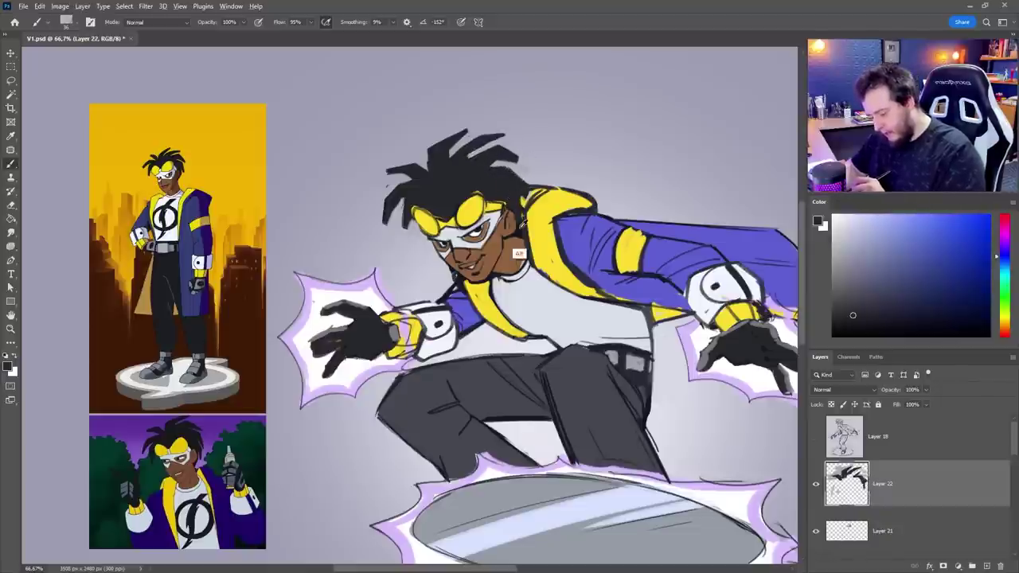
Fill in the dark hair beside the ear and refine the dreadlock edges over the forehead and crown
{"action": "left_click", "coordinate": [520, 225], "text": "alt"}
{"action": "mouse_move", "coordinate": [522, 200]}
{"action": "left_mouse_down"}
{"action": "mouse_move", "coordinate": [520, 213]}
{"action": "mouse_move", "coordinate": [498, 166]}
{"action": "mouse_move", "coordinate": [414, 165]}
{"action": "mouse_move", "coordinate": [423, 156]}
{"action": "mouse_move", "coordinate": [406, 183]}
{"action": "left_mouse_up"}
{"action": "left_click", "coordinate": [425, 152], "text": "alt"}
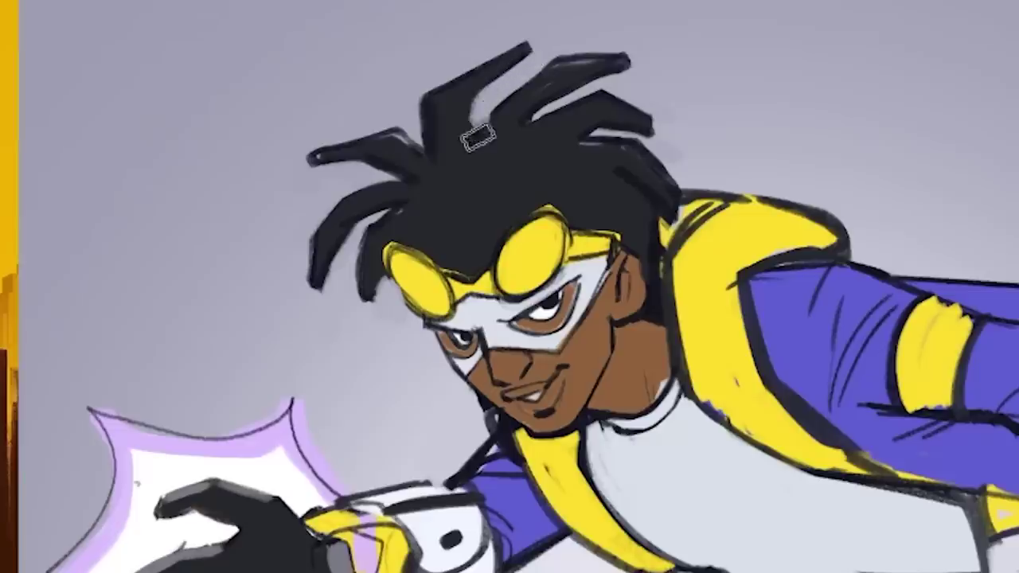
{"action": "left_click", "coordinate": [421, 131], "text": "alt"}
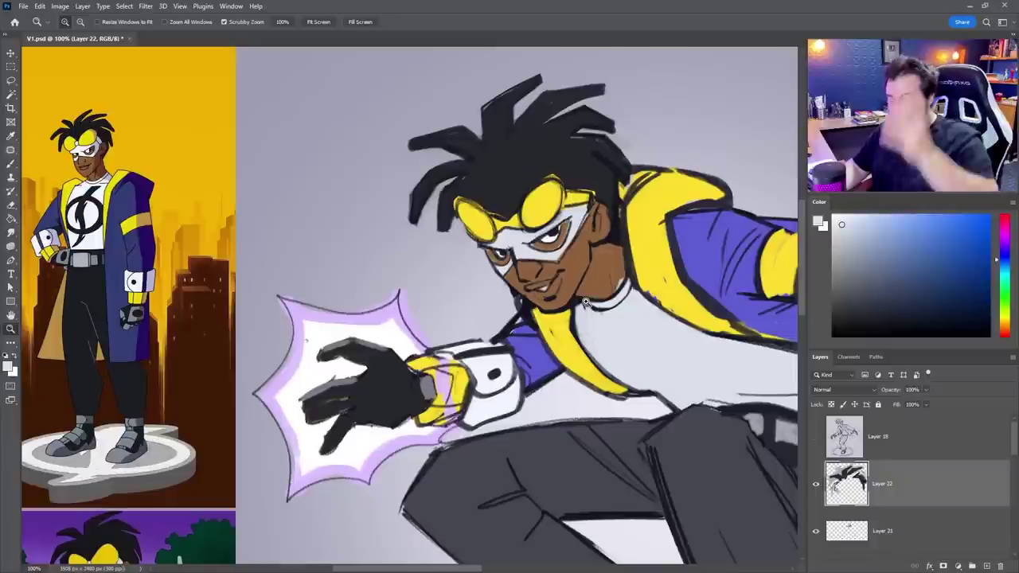
Repaint the goggles as larger solid yellow lenses with the sampled yellow, using the hair colour to define their edges
{"action": "left_click_drag", "start_coordinate": [551, 313], "coordinate": [587, 294]}
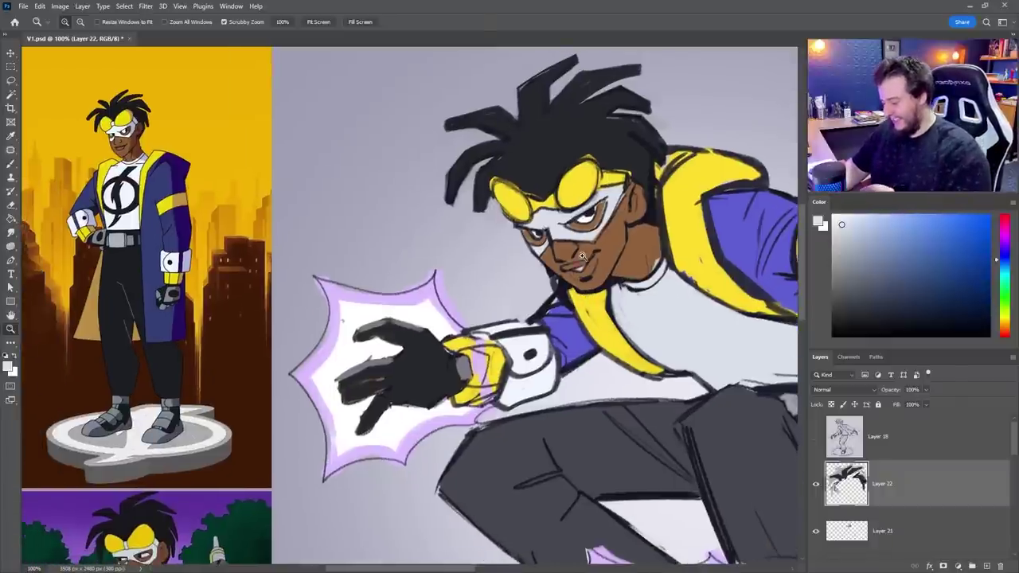
{"action": "key", "text": "b"}
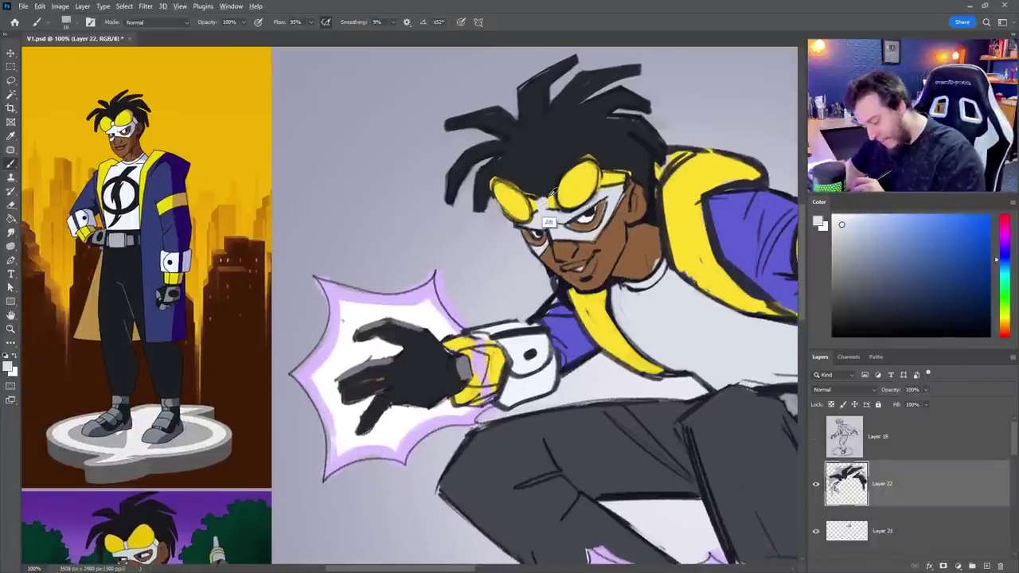
{"action": "left_click", "coordinate": [546, 198], "text": "alt"}
{"action": "left_click", "coordinate": [549, 176], "text": "alt"}
{"action": "mouse_move", "coordinate": [544, 195]}
{"action": "left_mouse_down"}
{"action": "mouse_move", "coordinate": [545, 207]}
{"action": "mouse_move", "coordinate": [602, 169]}
{"action": "mouse_move", "coordinate": [563, 195]}
{"action": "mouse_move", "coordinate": [506, 191]}
{"action": "mouse_move", "coordinate": [519, 215]}
{"action": "left_mouse_up"}
{"action": "left_click", "coordinate": [576, 197], "text": "alt"}
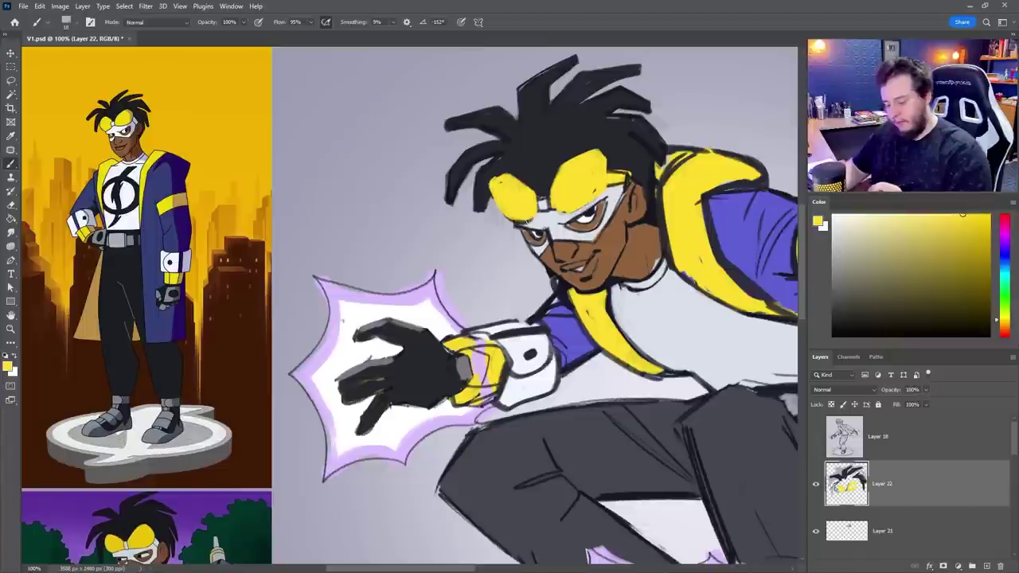
Paint the goggles' dark bridge and recolour the side strap light grey with a dark edge against the hair
{"action": "left_click", "coordinate": [628, 180], "text": "alt"}
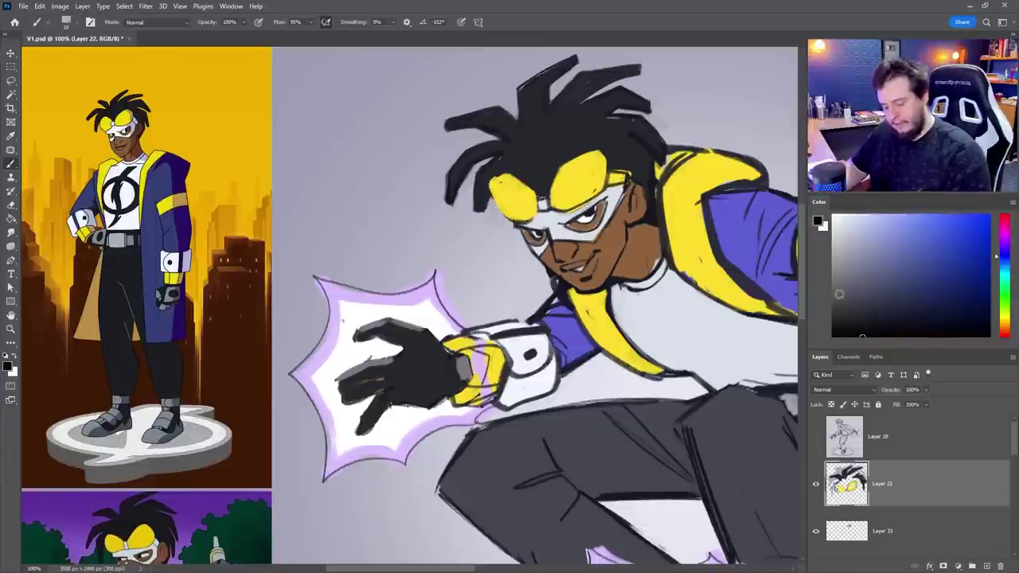
{"action": "left_click", "coordinate": [841, 224]}
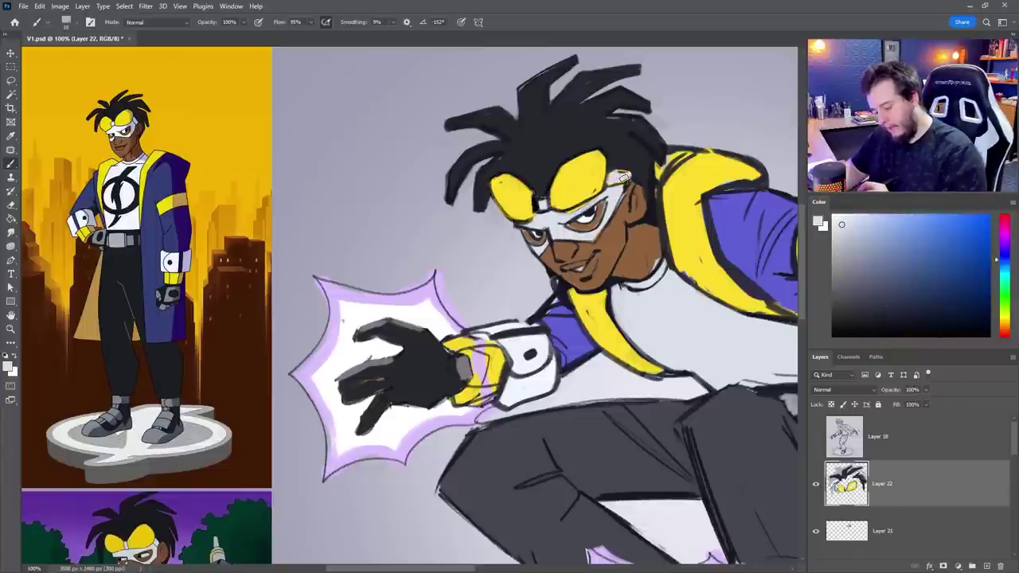
{"action": "left_click", "coordinate": [621, 164], "text": "alt"}
{"action": "left_click_drag", "start_coordinate": [611, 175], "coordinate": [638, 177]}
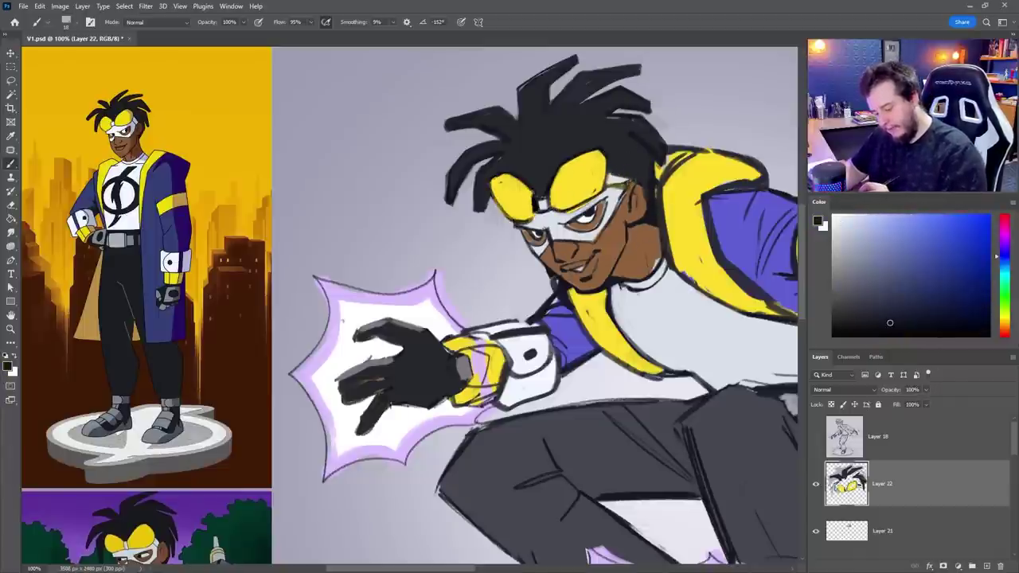
Clean up the ear, repainting its shape with the sampled skin brown and its outline with the dark line colour
{"action": "left_click", "coordinate": [631, 217], "text": "alt"}
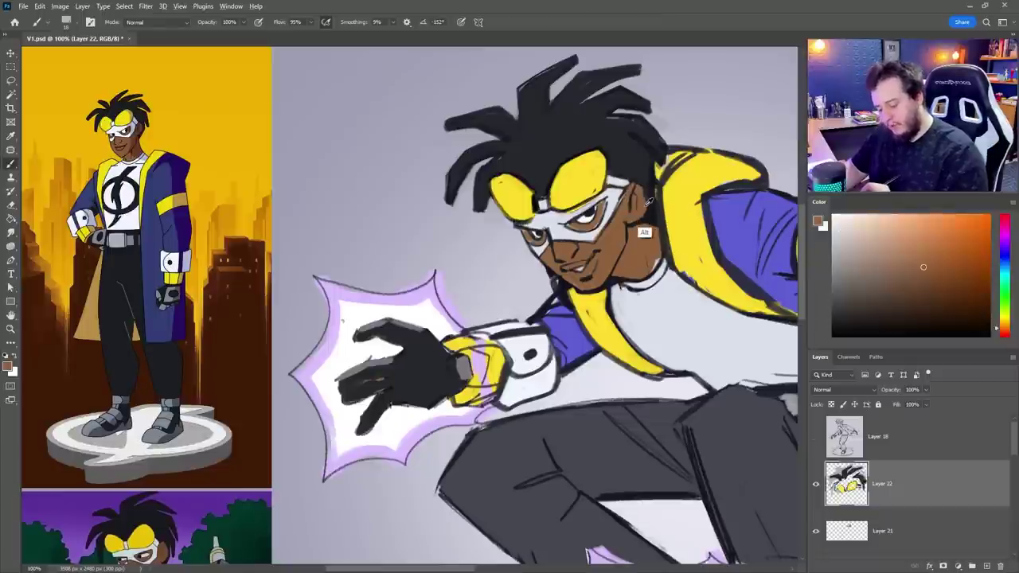
{"action": "left_click", "coordinate": [645, 216], "text": "alt"}
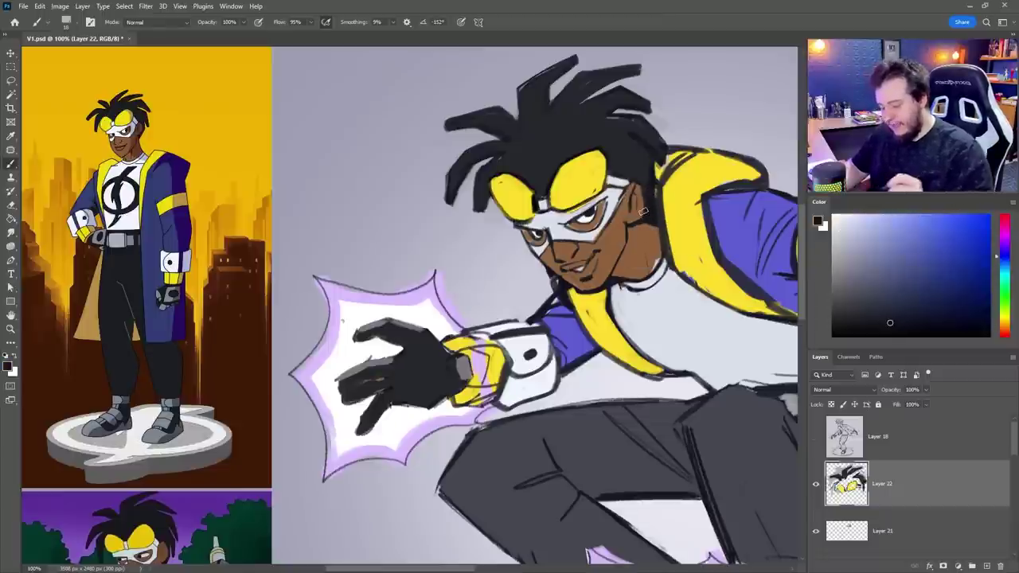
{"action": "mouse_move", "coordinate": [643, 212]}
{"action": "left_mouse_down"}
{"action": "mouse_move", "coordinate": [637, 222]}
{"action": "mouse_move", "coordinate": [643, 203]}
{"action": "left_mouse_up"}
{"action": "left_click", "coordinate": [635, 210], "text": "alt"}
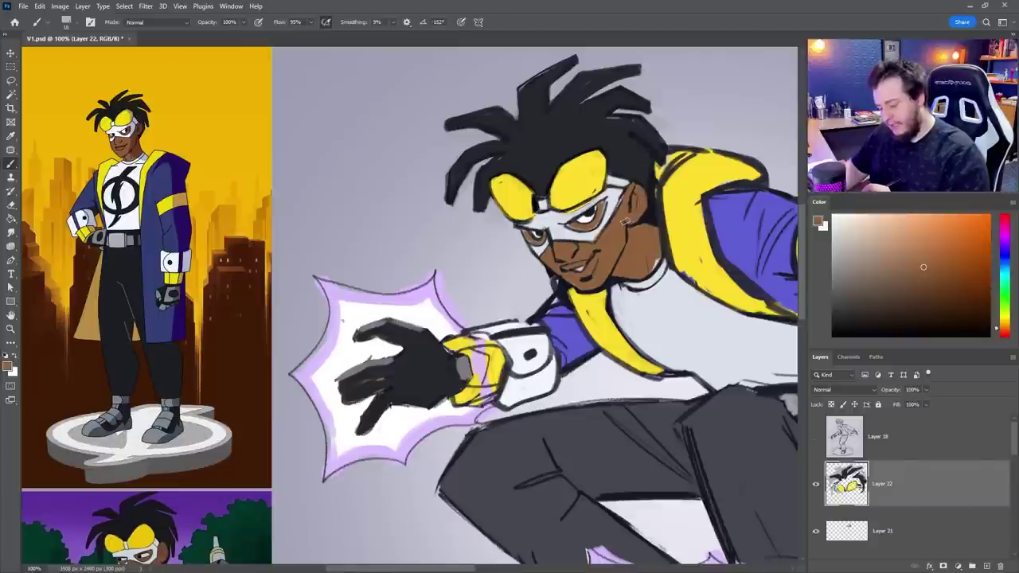
{"action": "left_click", "coordinate": [629, 228], "text": "alt"}
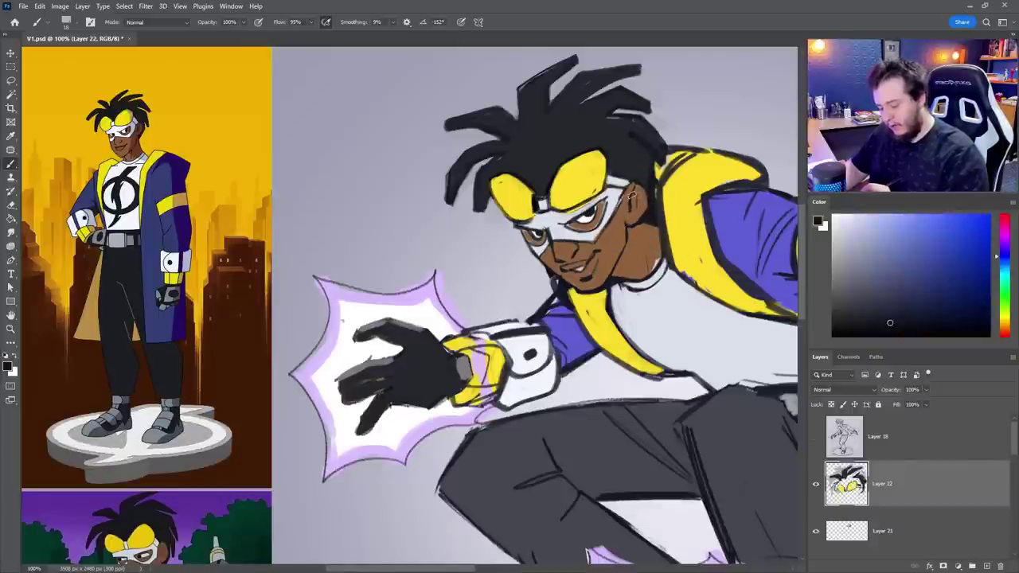
{"action": "left_click", "coordinate": [650, 191], "text": "ctrl+alt"}
Refine the eyes and mask outline with sampled dark and light colours
{"action": "left_click_drag", "start_coordinate": [654, 308], "coordinate": [514, 274]}
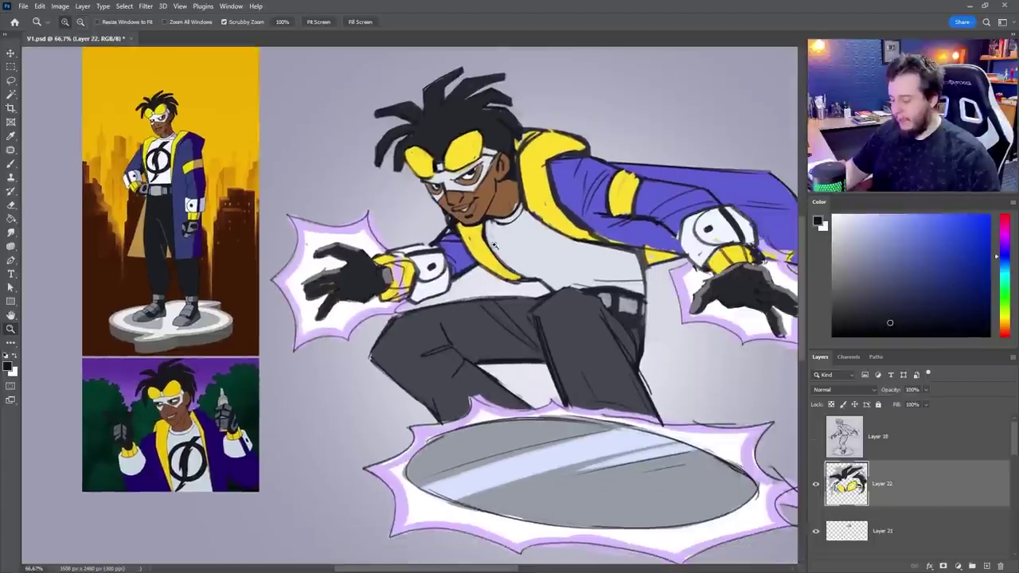
{"action": "left_click", "coordinate": [417, 207], "text": "ctrl"}
{"action": "left_click_drag", "start_coordinate": [454, 234], "coordinate": [539, 224]}
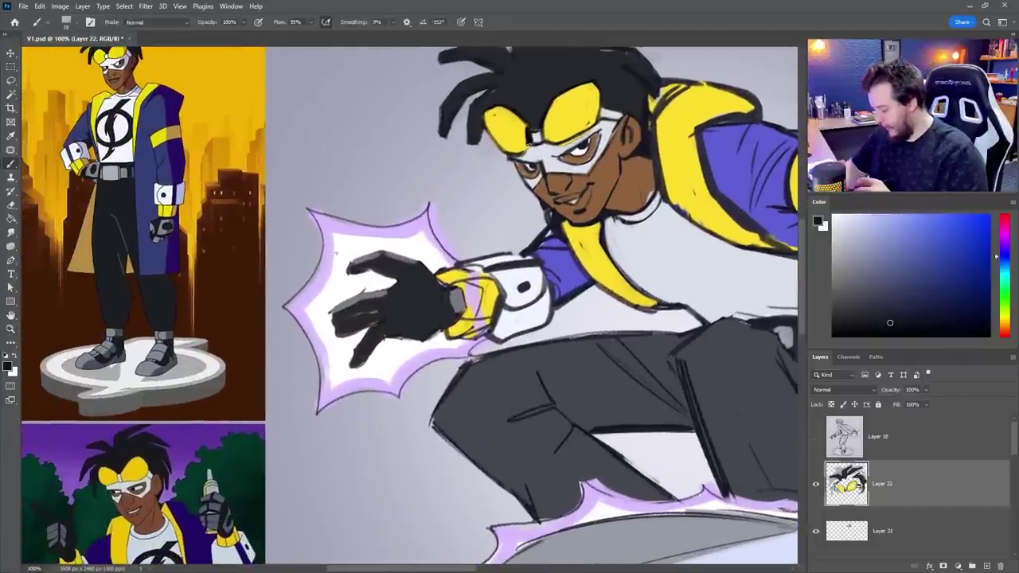
{"action": "left_click", "coordinate": [535, 165], "text": "alt"}
{"action": "left_click", "coordinate": [536, 166], "text": "alt"}
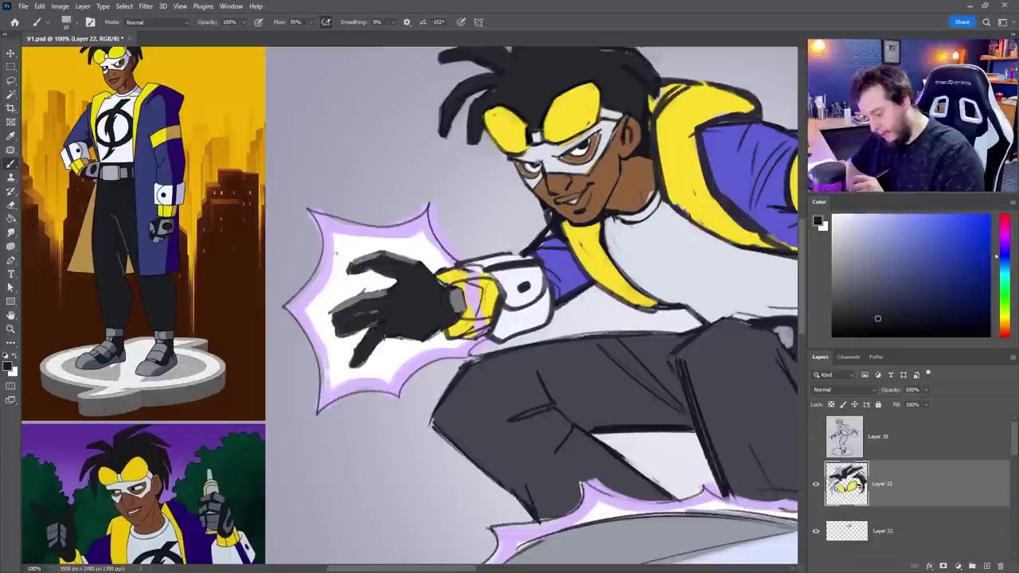
{"action": "left_click", "coordinate": [581, 147], "text": "alt"}
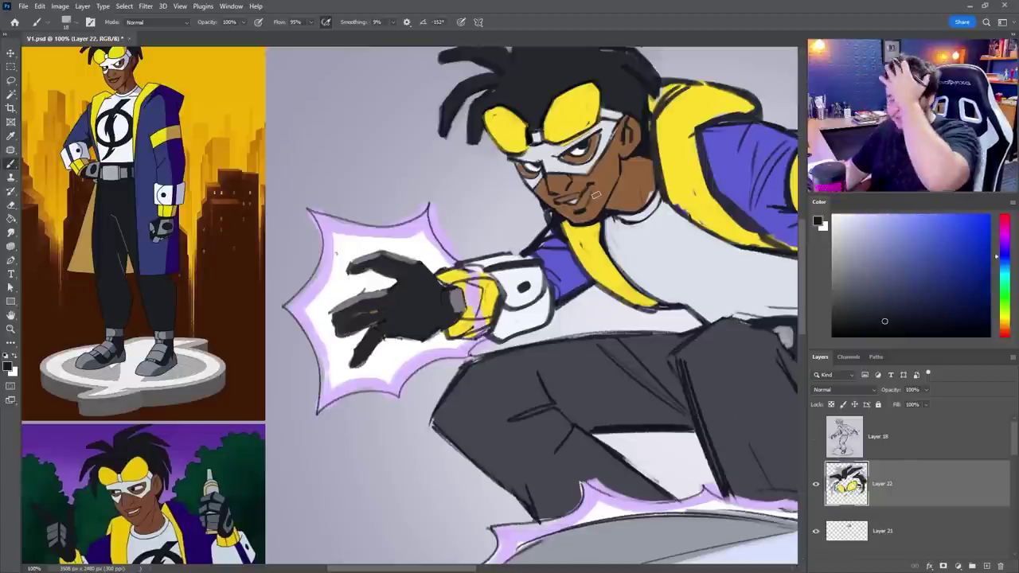
Clean up the yellow collar below the chin and redraw the dark jaw and neck lines with sampled colours
{"action": "left_click", "coordinate": [581, 226], "text": "alt"}
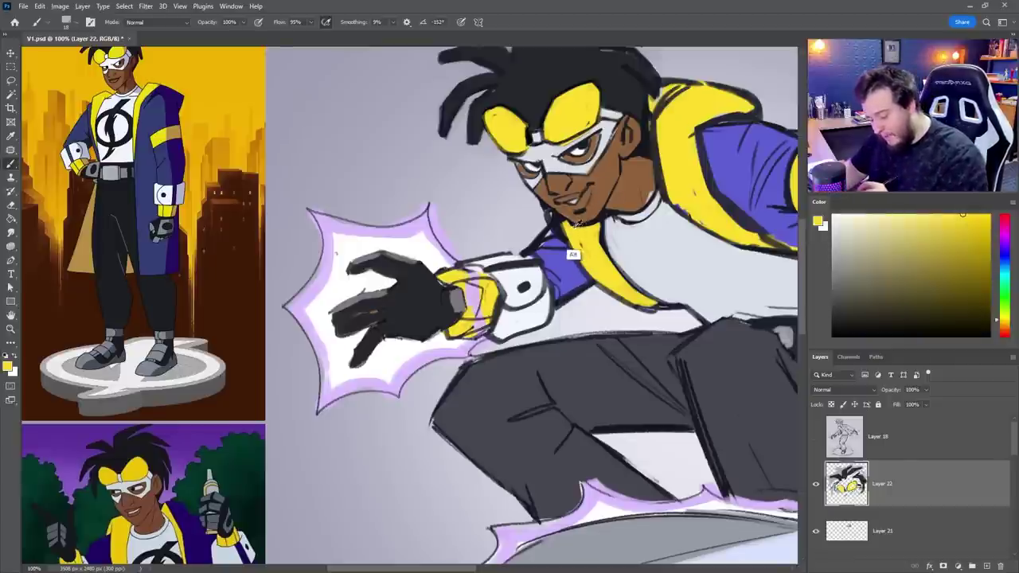
{"action": "left_click_drag", "start_coordinate": [590, 233], "coordinate": [588, 236]}
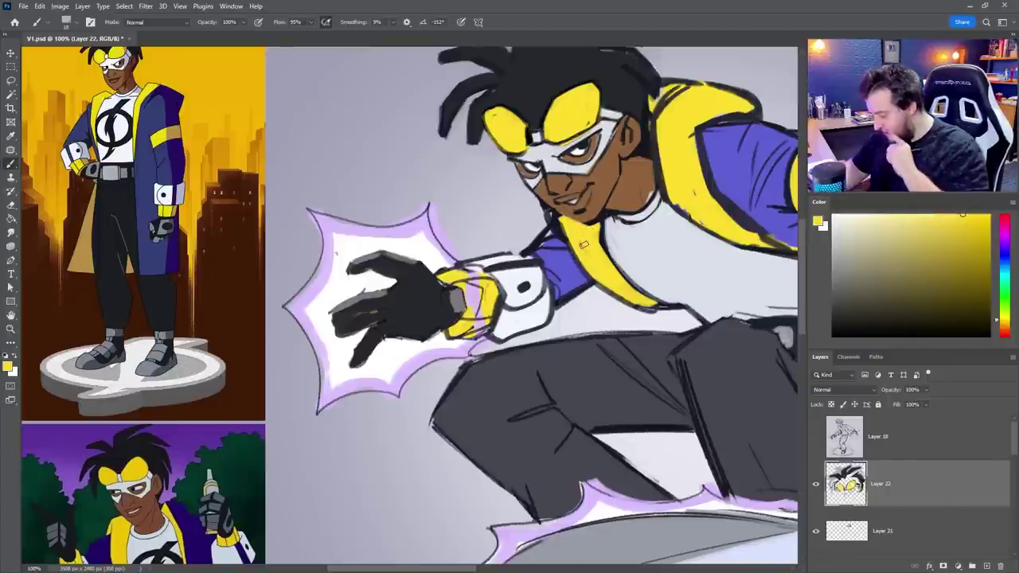
{"action": "left_click", "coordinate": [546, 233], "text": "alt"}
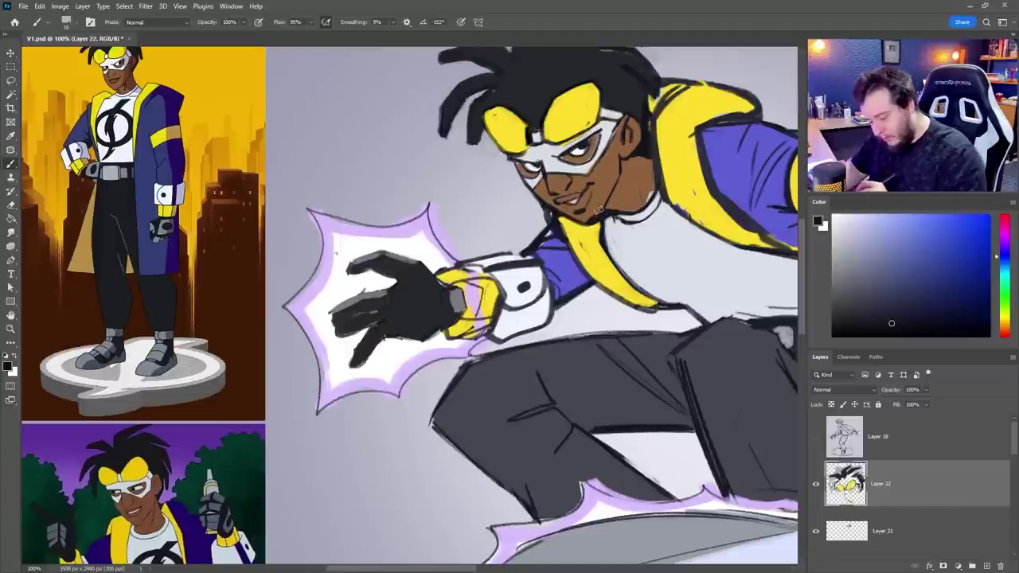
{"action": "left_click", "coordinate": [585, 230], "text": "alt"}
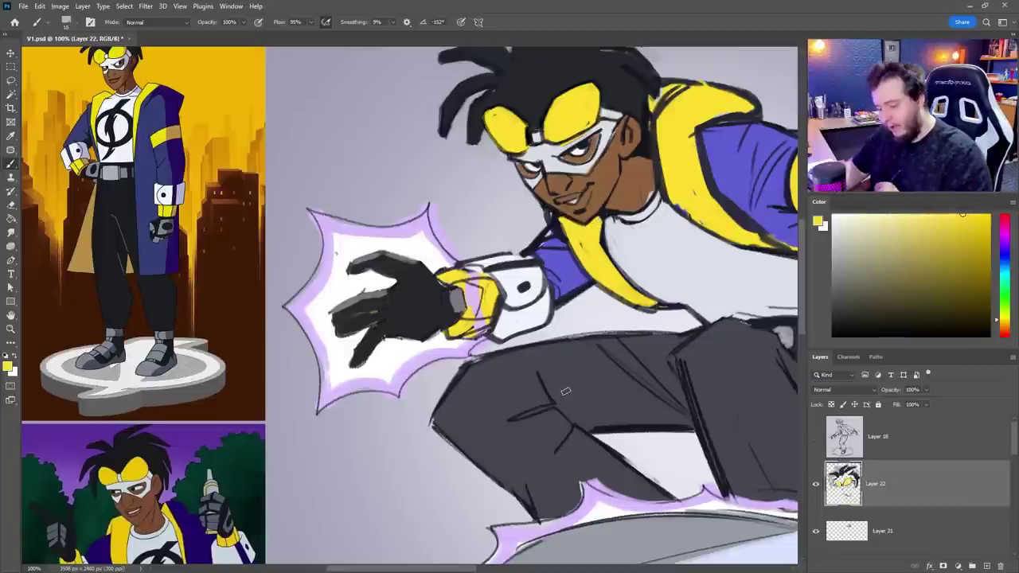
{"action": "left_click", "coordinate": [603, 212], "text": "alt"}
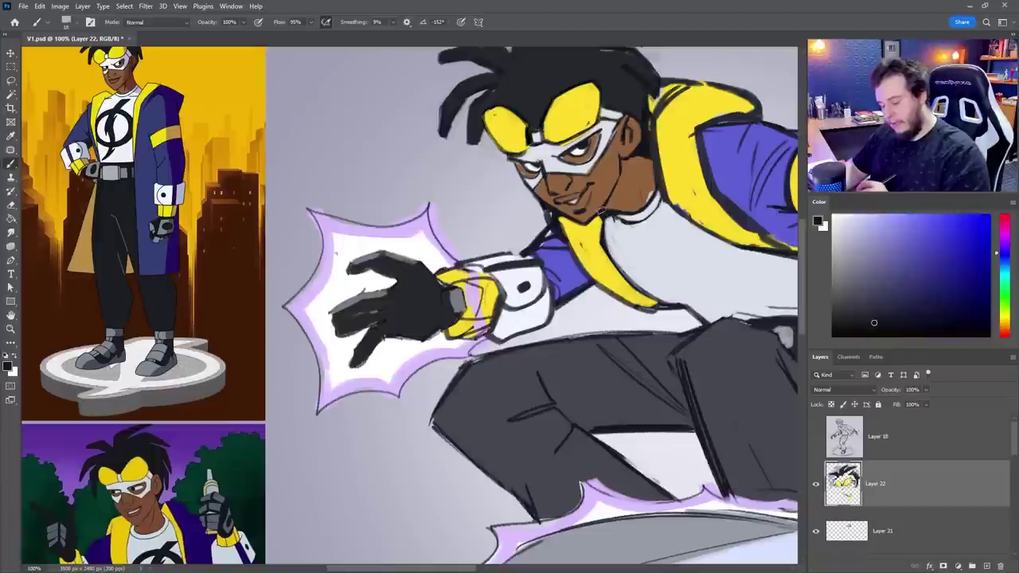
{"action": "left_click", "coordinate": [643, 182], "text": "alt"}
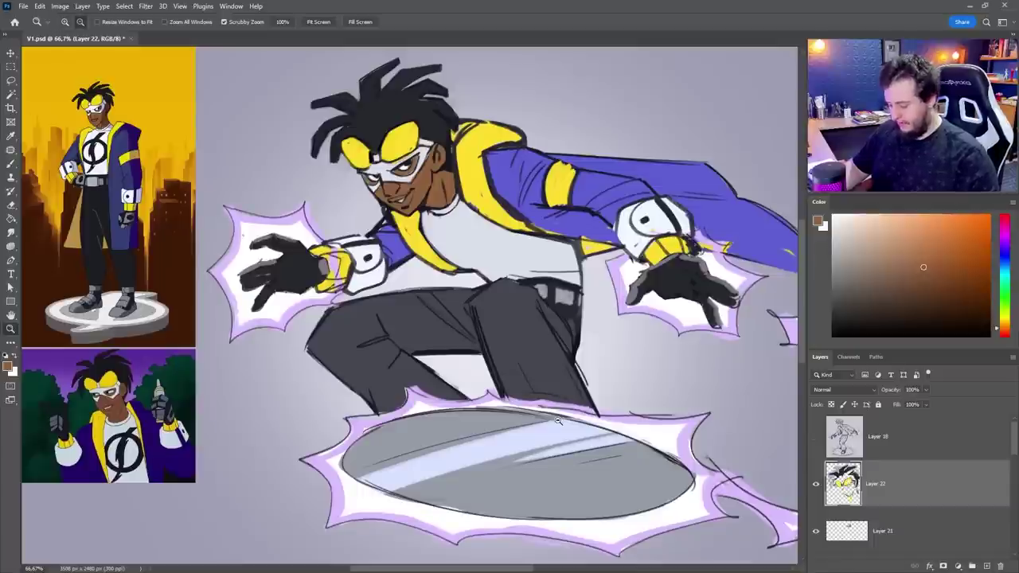
Add a new layer and paint both trouser legs near-black with a larger Quadrado Conceitual v2 brush
{"action": "left_click", "coordinate": [557, 418], "text": "alt"}
{"action": "left_click_drag", "start_coordinate": [562, 393], "coordinate": [584, 357]}
{"action": "left_click", "coordinate": [550, 313], "text": "alt"}
{"action": "left_click", "coordinate": [563, 302], "text": "alt"}
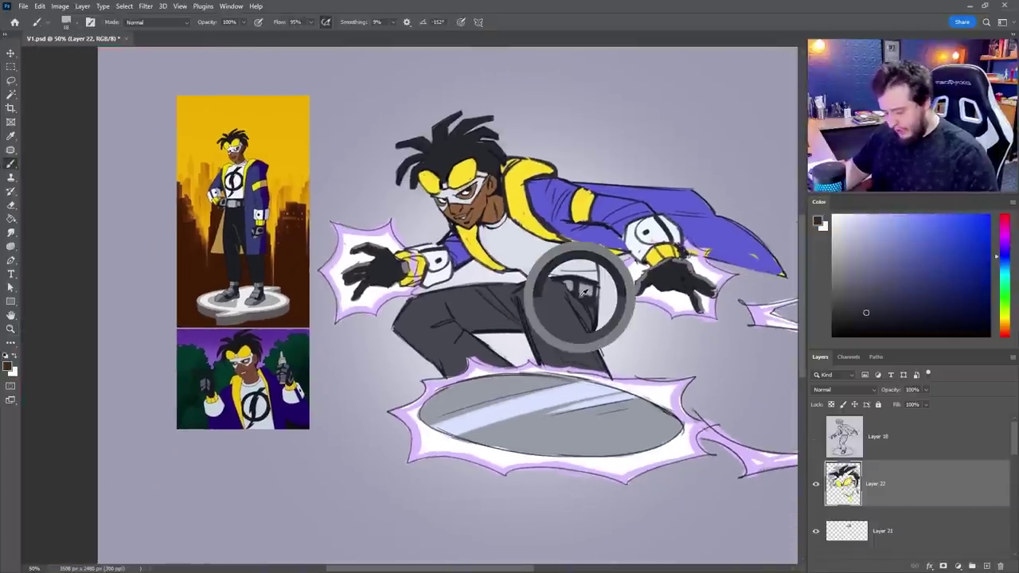
{"action": "left_click", "coordinate": [986, 565]}
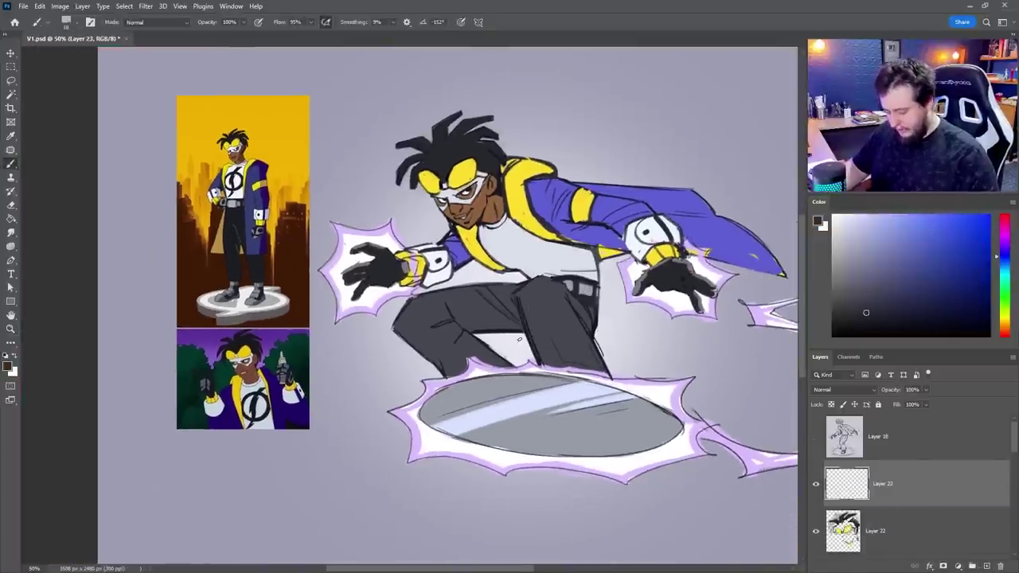
{"action": "right_click", "coordinate": [571, 315]}
{"action": "key", "text": "Escape"}
{"action": "right_click", "coordinate": [525, 318]}
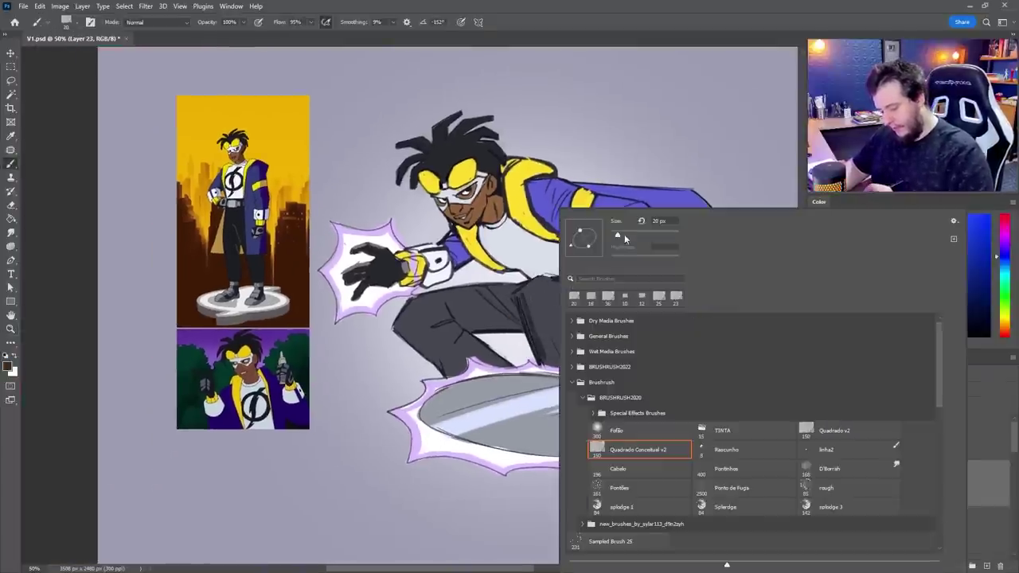
{"action": "mouse_move", "coordinate": [520, 302]}
{"action": "left_mouse_down"}
{"action": "mouse_move", "coordinate": [531, 324]}
{"action": "mouse_move", "coordinate": [523, 296]}
{"action": "mouse_move", "coordinate": [557, 324]}
{"action": "mouse_move", "coordinate": [552, 357]}
{"action": "mouse_move", "coordinate": [577, 363]}
{"action": "mouse_move", "coordinate": [578, 341]}
{"action": "mouse_move", "coordinate": [538, 285]}
{"action": "mouse_move", "coordinate": [586, 326]}
{"action": "mouse_move", "coordinate": [590, 361]}
{"action": "left_mouse_up"}
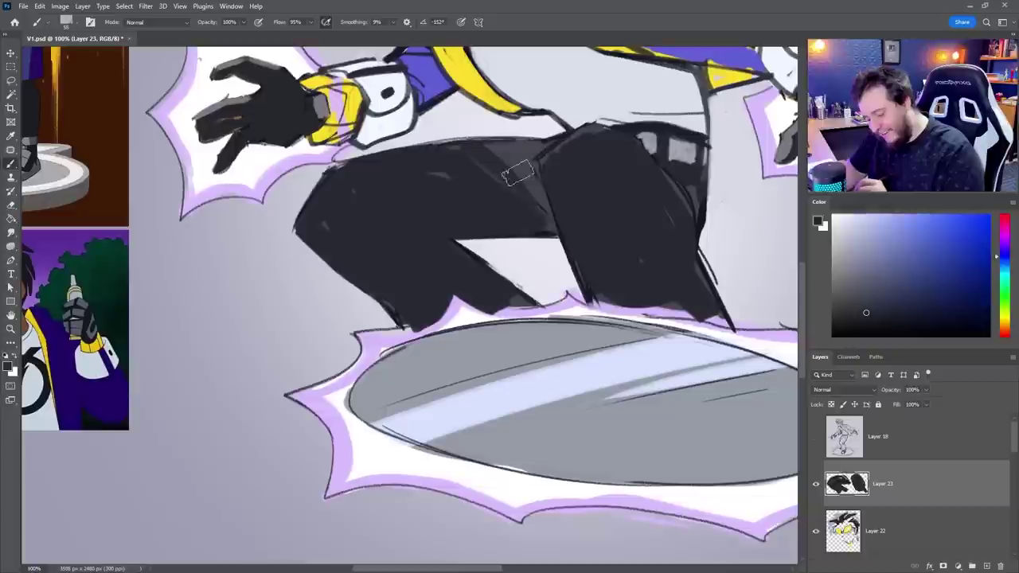
Cover the remaining lighter patches on the trousers, sample the glove's black and adjust the brush size for darker strokes
{"action": "mouse_move", "coordinate": [516, 170]}
{"action": "left_mouse_down"}
{"action": "mouse_move", "coordinate": [538, 159]}
{"action": "mouse_move", "coordinate": [545, 219]}
{"action": "left_mouse_up"}
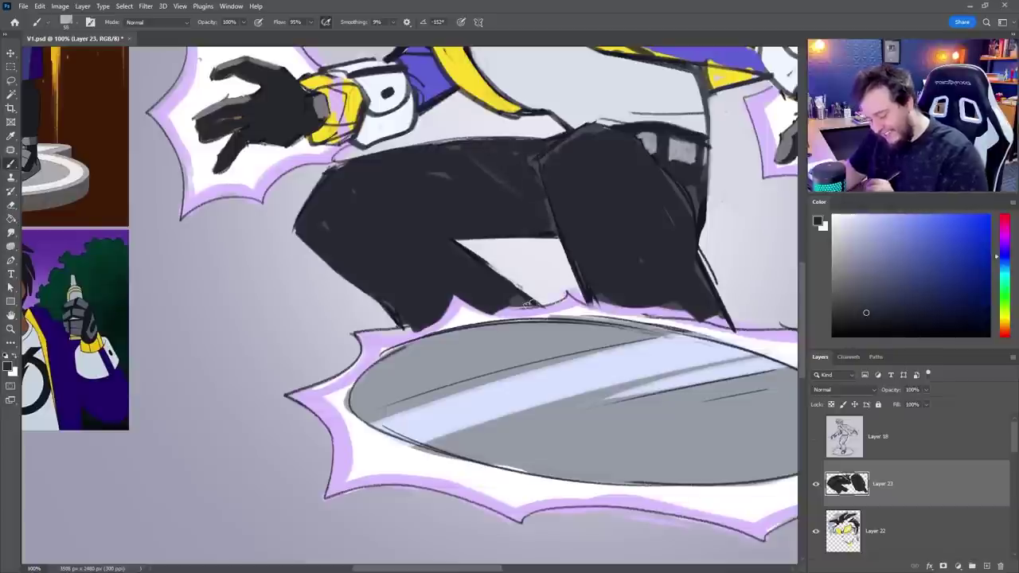
{"action": "left_click", "coordinate": [284, 111], "text": "alt"}
{"action": "right_click", "coordinate": [645, 234]}
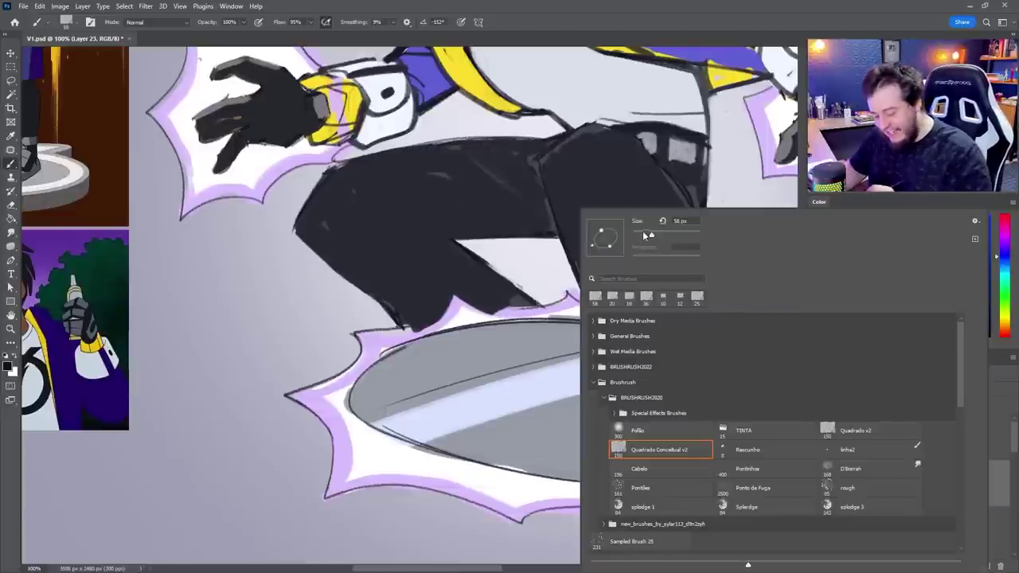
{"action": "left_click", "coordinate": [430, 217]}
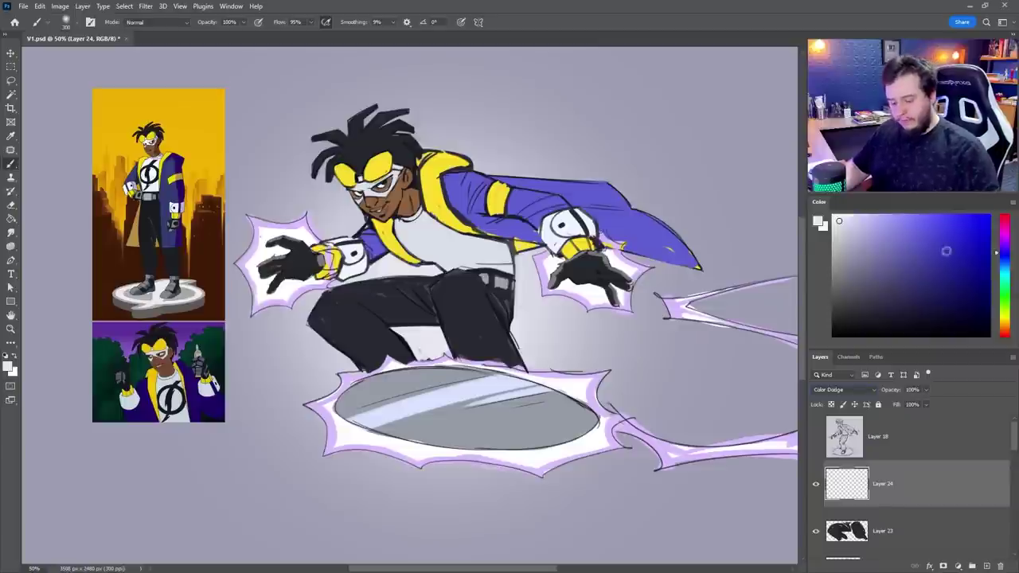
{"action": "left_click", "coordinate": [945, 215]}
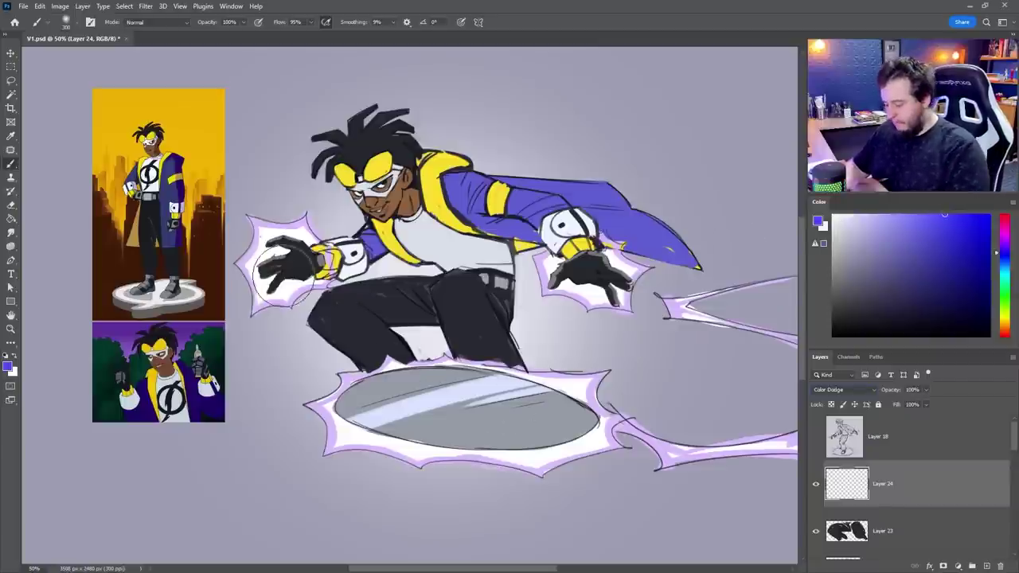
{"action": "left_click_drag", "start_coordinate": [284, 277], "coordinate": [296, 300]}
{"action": "key", "text": "ctrl+z"}
Choose a light purple and paint a soft Color Dodge glow over both gloves, the lower trousers and the surfboard
{"action": "left_click_drag", "start_coordinate": [1006, 253], "coordinate": [1004, 242]}
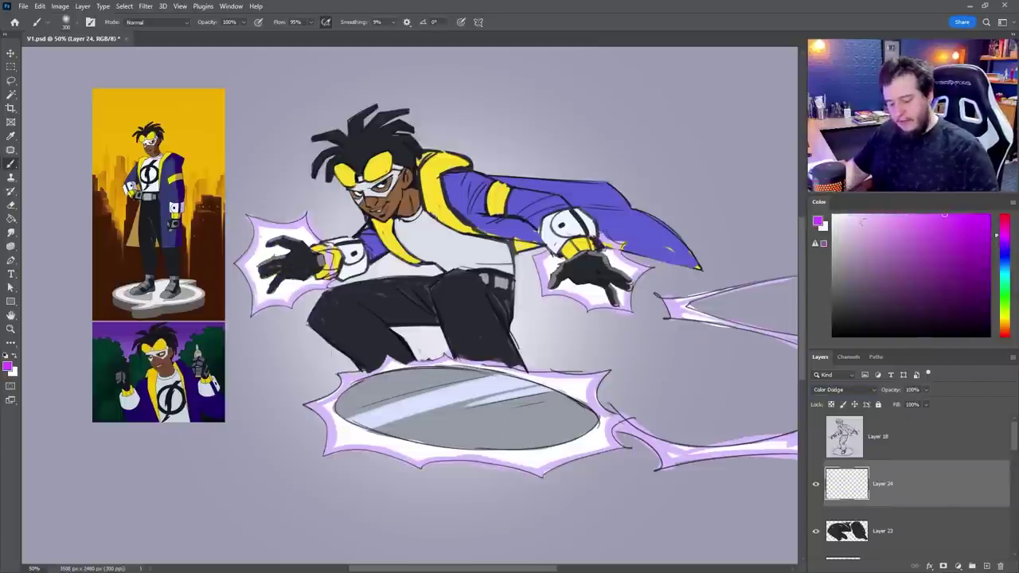
{"action": "mouse_move", "coordinate": [276, 240]}
{"action": "left_mouse_down"}
{"action": "mouse_move", "coordinate": [307, 230]}
{"action": "mouse_move", "coordinate": [295, 282]}
{"action": "left_mouse_up"}
{"action": "key", "text": "ctrl+z"}
{"action": "left_click_drag", "start_coordinate": [554, 277], "coordinate": [622, 288]}
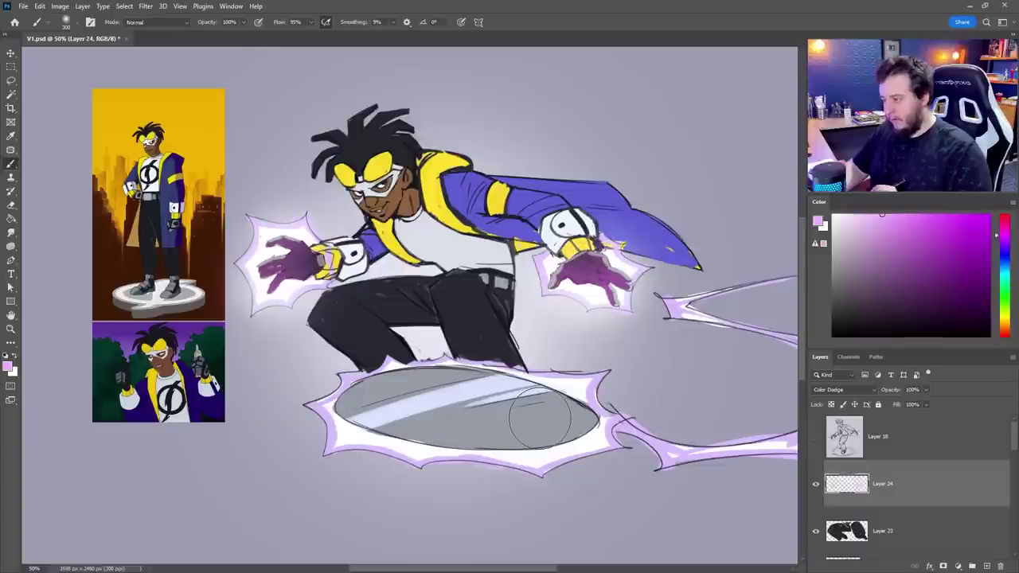
{"action": "mouse_move", "coordinate": [539, 419]}
{"action": "left_mouse_down"}
{"action": "mouse_move", "coordinate": [564, 389]}
{"action": "mouse_move", "coordinate": [614, 466]}
{"action": "left_mouse_up"}
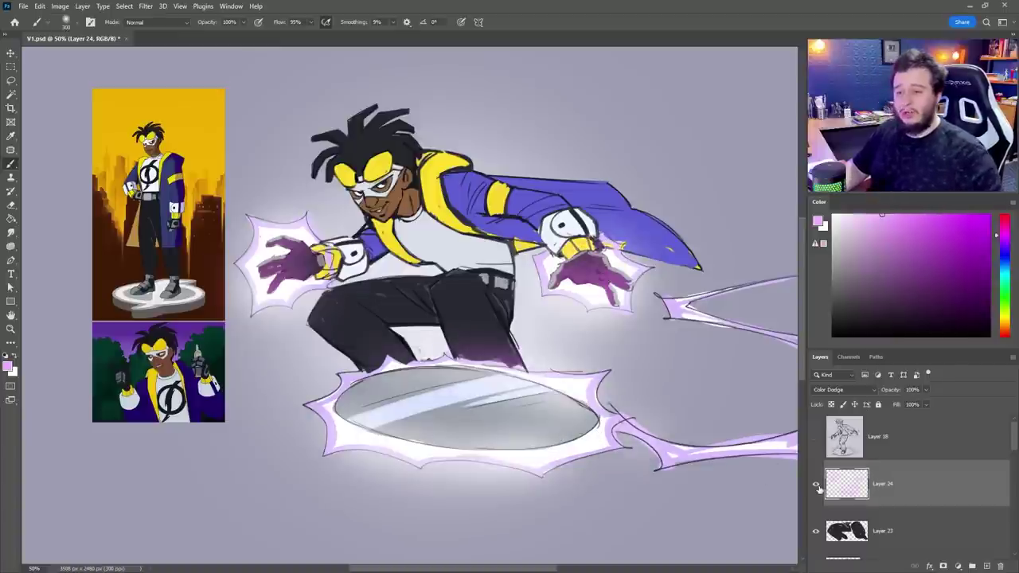
Lower the glow layer's opacity to 70% and save the document
{"action": "left_click", "coordinate": [925, 390]}
{"action": "left_click_drag", "start_coordinate": [921, 403], "coordinate": [913, 404]}
{"action": "left_click_drag", "start_coordinate": [539, 314], "coordinate": [566, 340]}
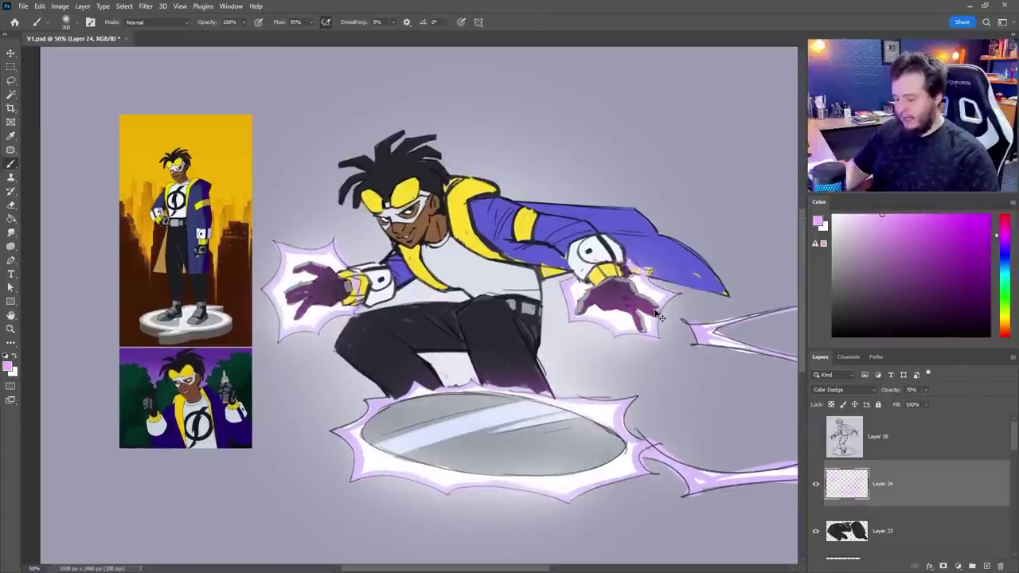
{"action": "key", "text": "ctrl+s"}
{"action": "left_click_drag", "start_coordinate": [557, 292], "coordinate": [558, 303]}
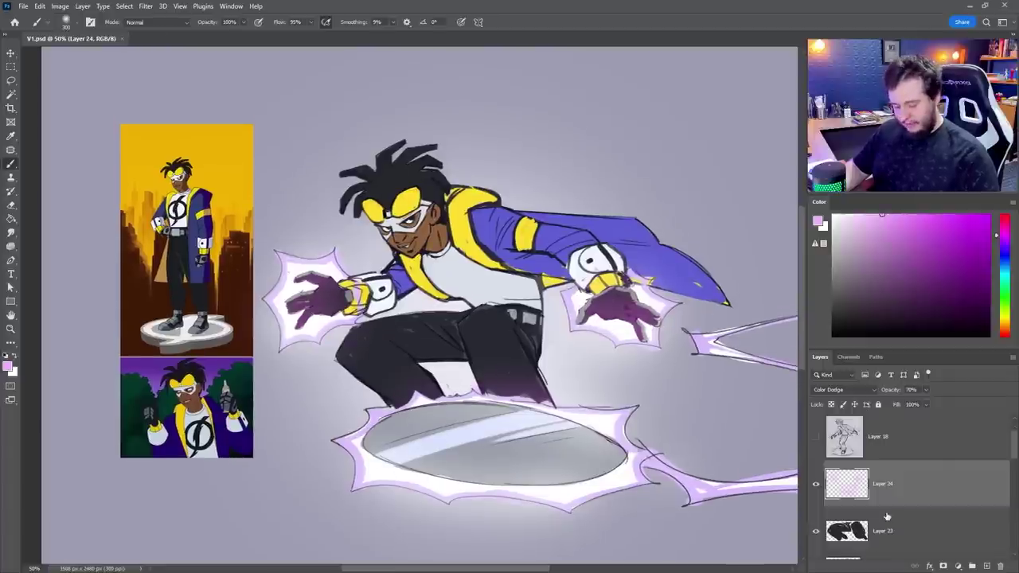
Group the redesign layers and move the group below the two reference image layers
{"action": "scroll", "coordinate": [885, 518], "scroll_direction": "down", "scroll_amount": 2}
{"action": "scroll", "coordinate": [883, 519], "scroll_direction": "down", "scroll_amount": 3}
{"action": "left_click", "coordinate": [898, 453], "text": "shift"}
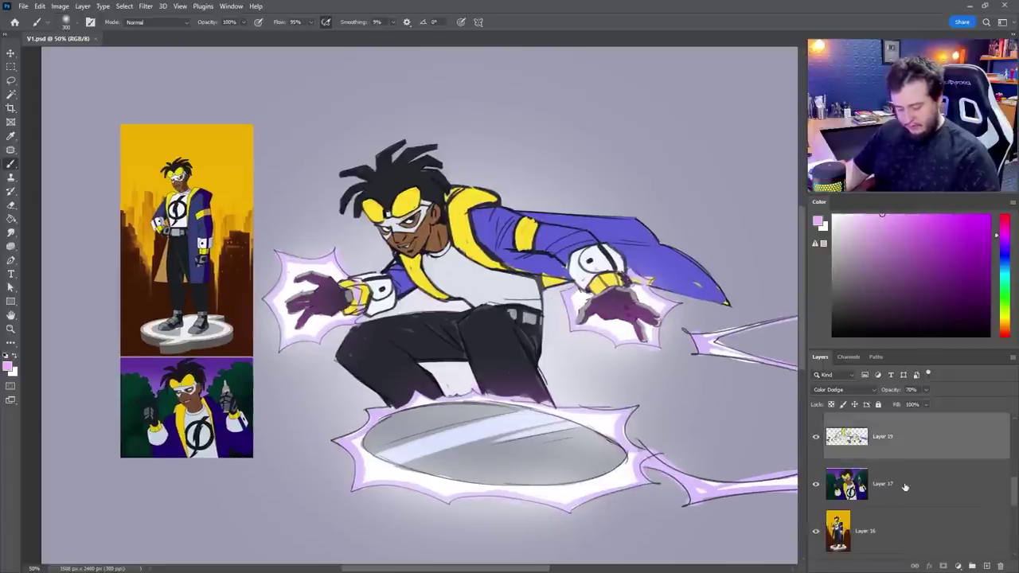
{"action": "key", "text": "ctrl+g"}
{"action": "left_click_drag", "start_coordinate": [854, 421], "coordinate": [860, 510]}
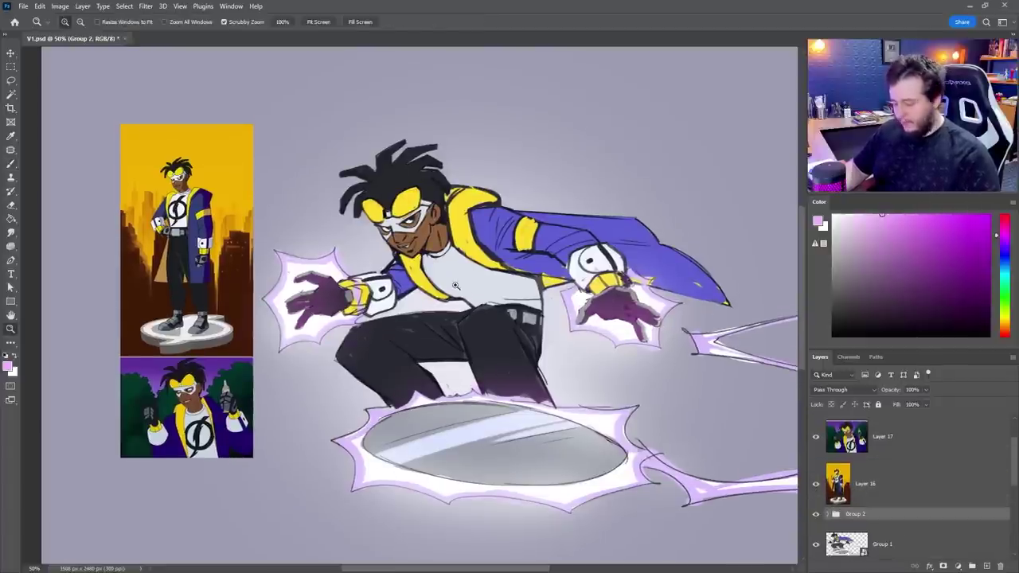
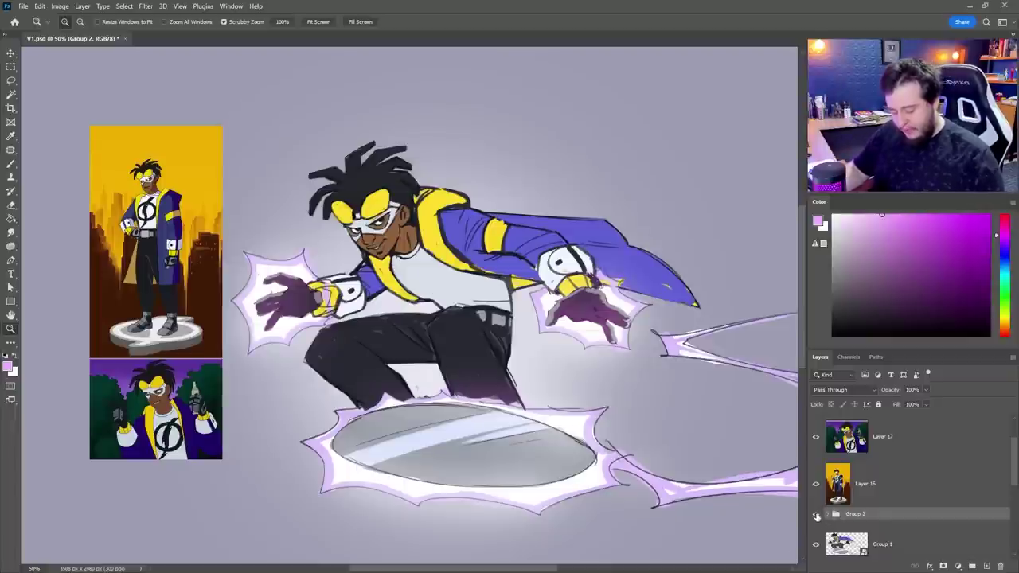
Compare the redesigned hero with the original version by switching the group's visibility on and off
{"action": "left_click", "coordinate": [815, 516]}
{"action": "left_click", "coordinate": [816, 516]}
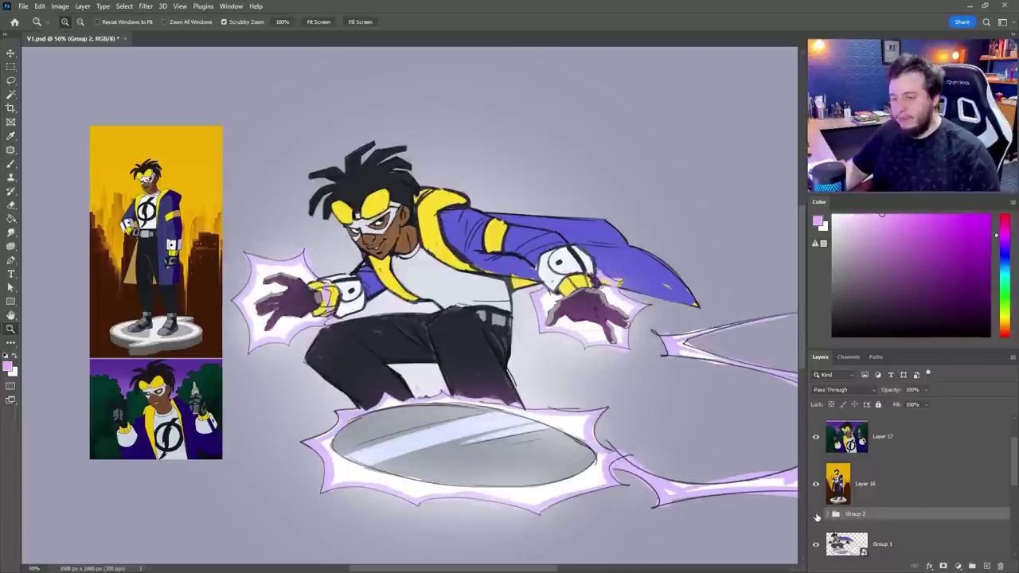
{"action": "left_click", "coordinate": [816, 516]}
{"action": "left_click", "coordinate": [815, 516]}
{"action": "left_click", "coordinate": [816, 515]}
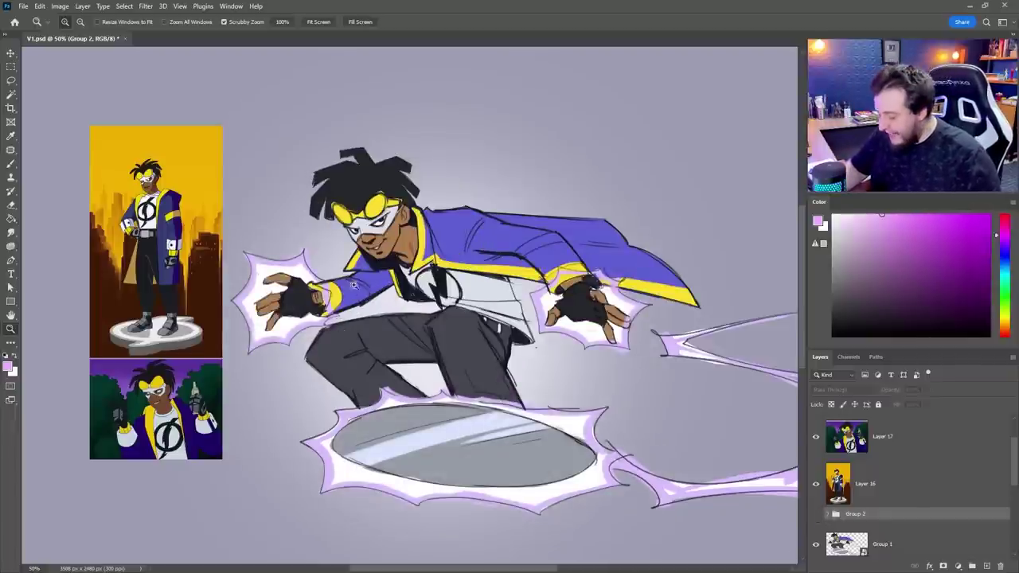
{"action": "left_click", "coordinate": [353, 285]}
{"action": "left_click", "coordinate": [816, 516]}
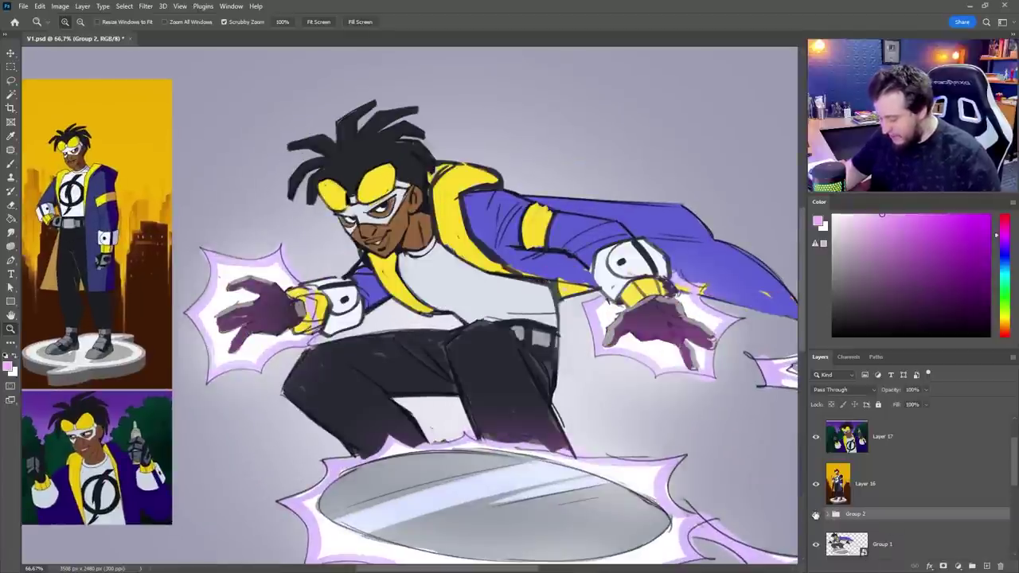
{"action": "left_click", "coordinate": [816, 515]}
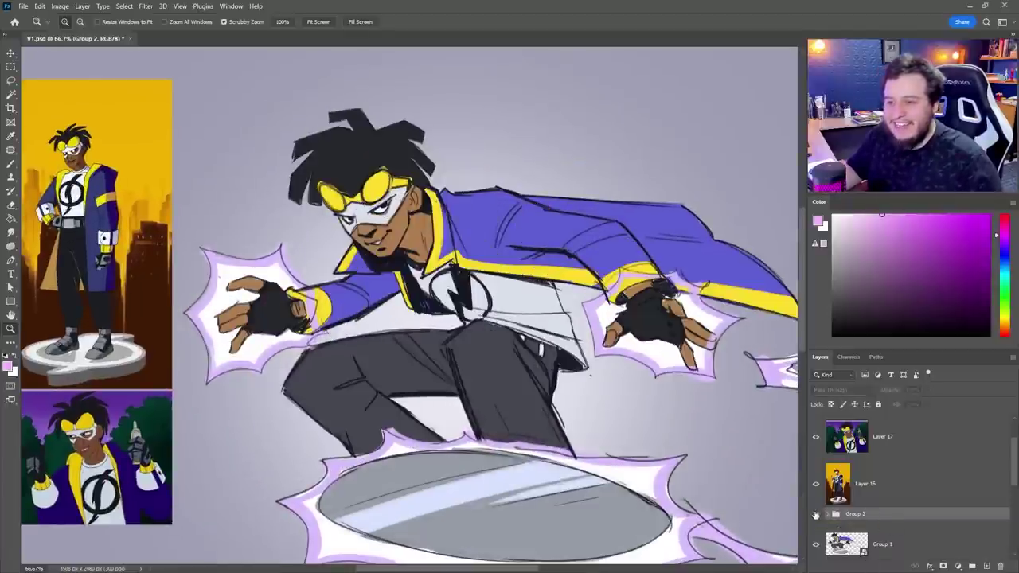
{"action": "left_click", "coordinate": [816, 515]}
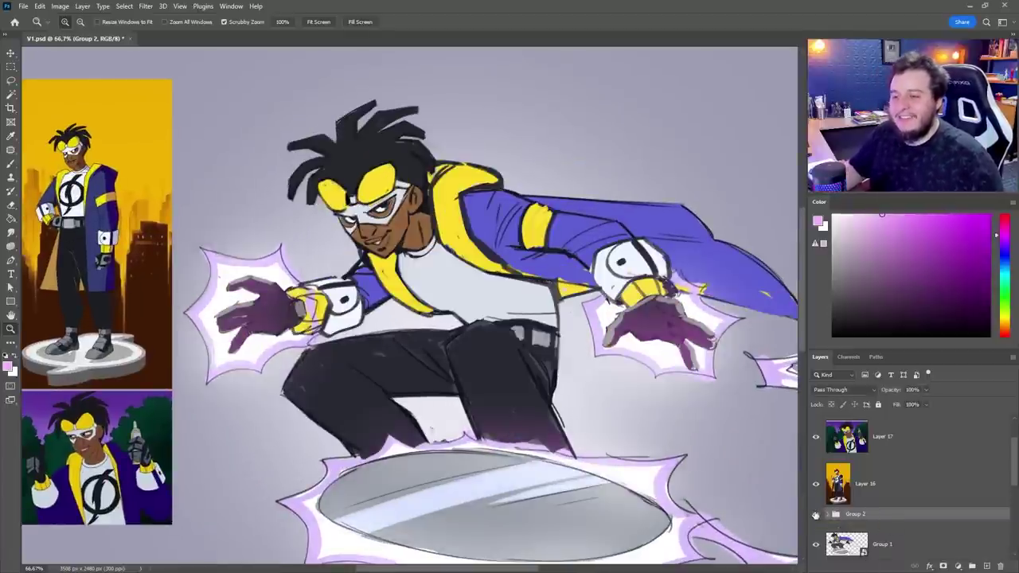
Add a new layer and paint a circular lightning emblem on the white shirt with near-black sampled from the hair
{"action": "left_click", "coordinate": [986, 566]}
{"action": "key", "text": "b"}
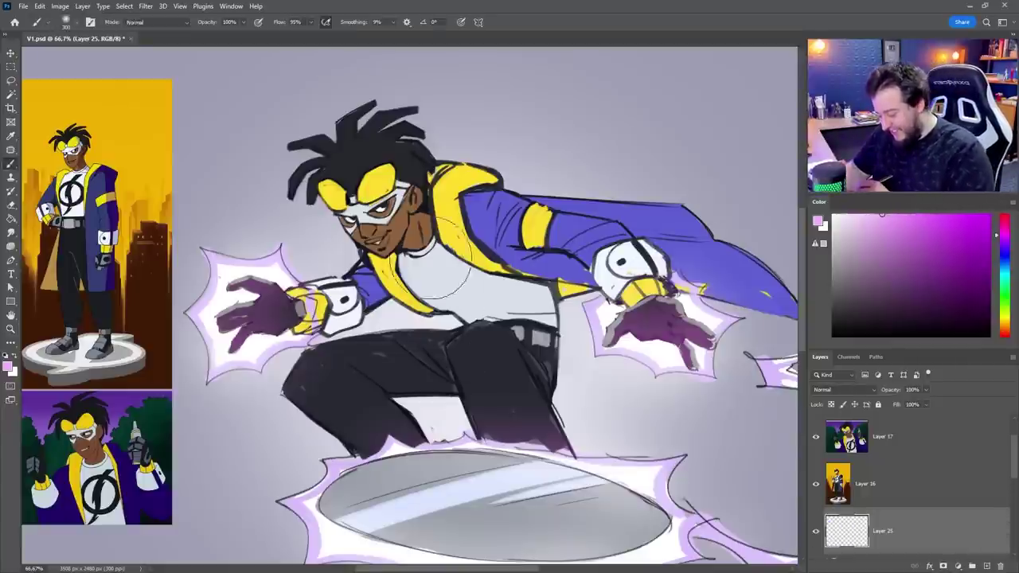
{"action": "left_click", "coordinate": [409, 170], "text": "alt"}
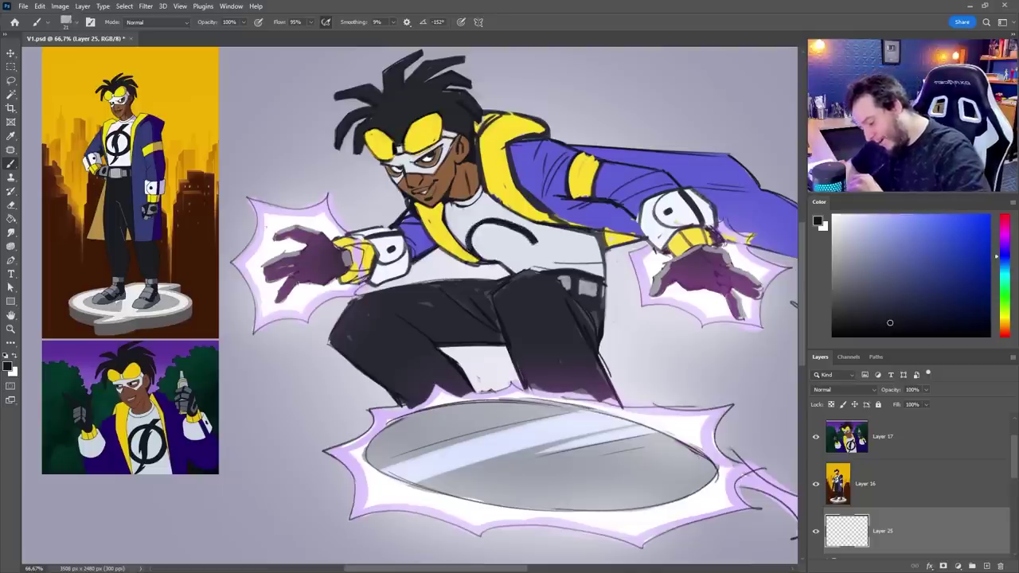
{"action": "mouse_move", "coordinate": [512, 269]}
{"action": "left_mouse_down"}
{"action": "mouse_move", "coordinate": [494, 221]}
{"action": "mouse_move", "coordinate": [468, 244]}
{"action": "left_mouse_up"}
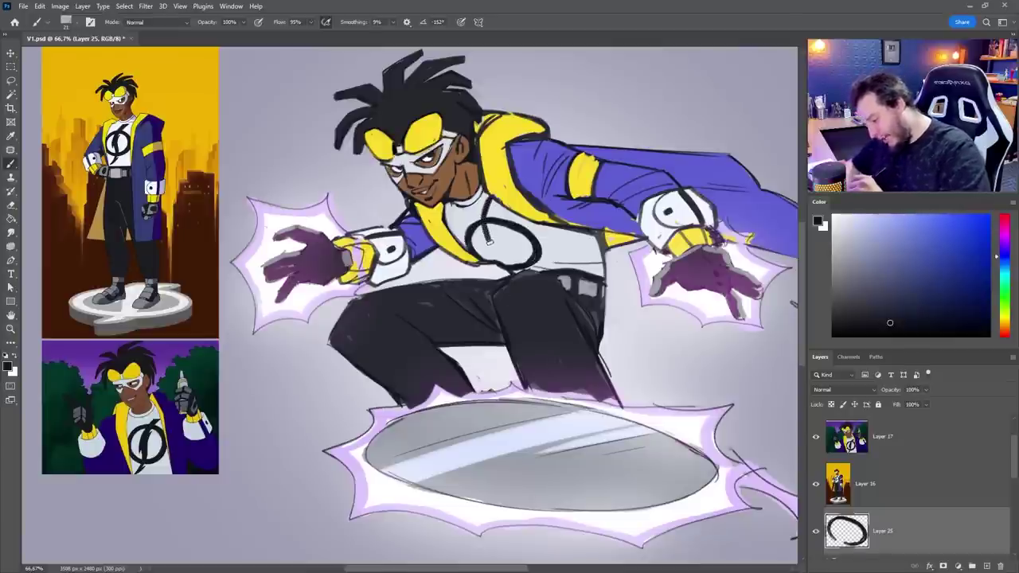
{"action": "left_click_drag", "start_coordinate": [484, 229], "coordinate": [496, 250]}
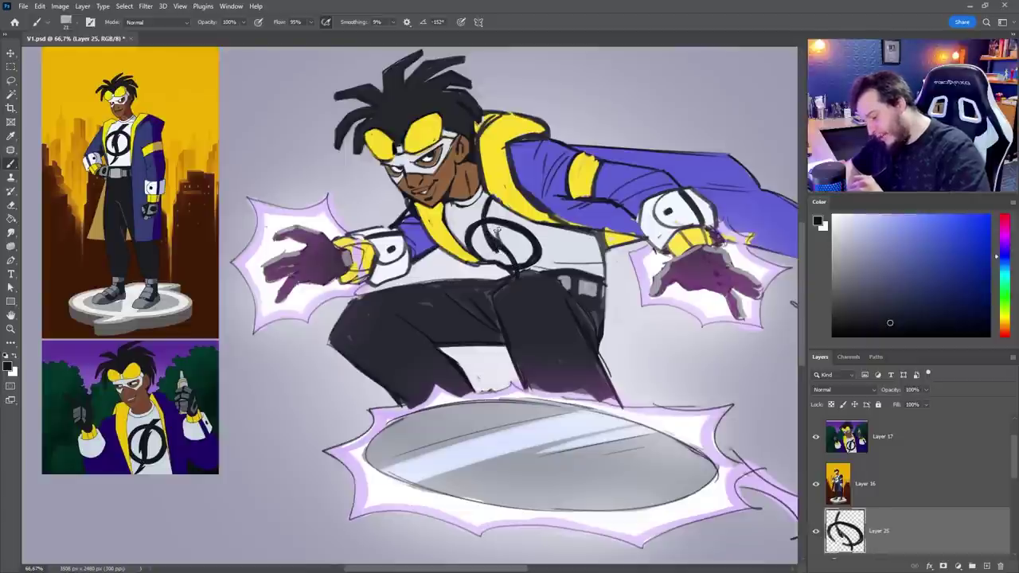
{"action": "mouse_move", "coordinate": [489, 213]}
{"action": "left_mouse_down"}
{"action": "mouse_move", "coordinate": [488, 199]}
{"action": "mouse_move", "coordinate": [500, 245]}
{"action": "left_mouse_up"}
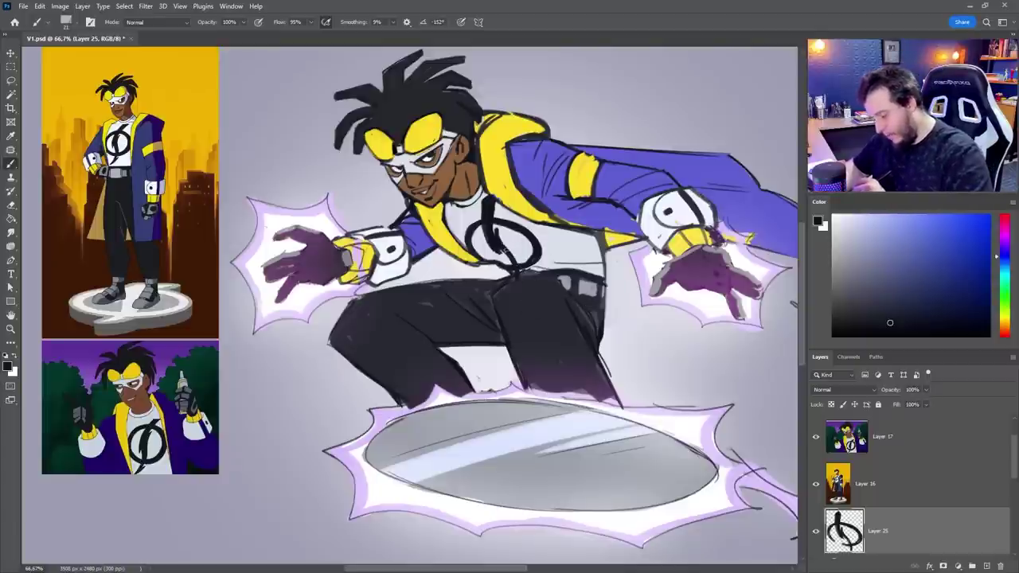
Refine the chest emblem by thickening its bolt and erasing the rough edges at its upper end
{"action": "key", "text": "e"}
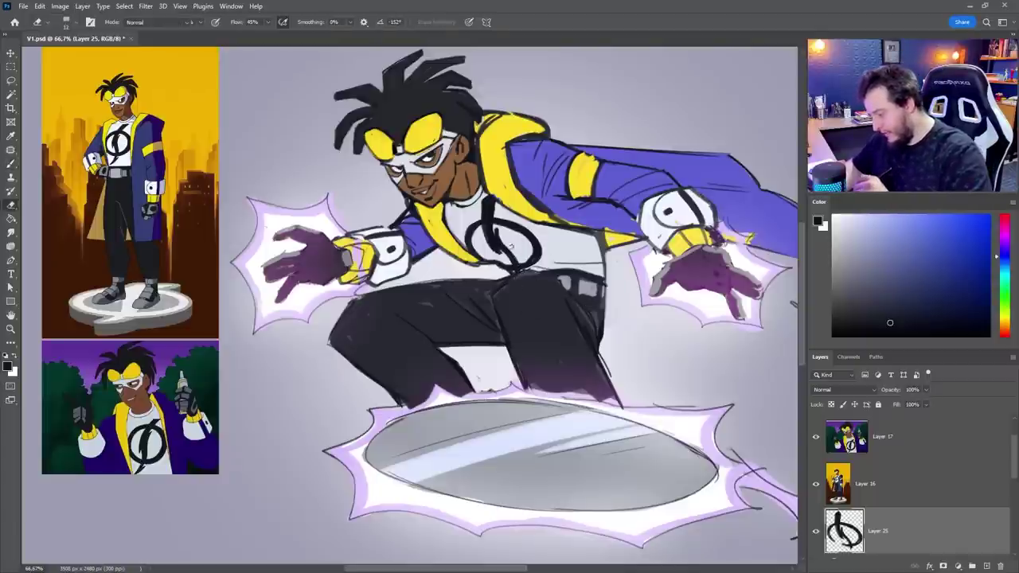
{"action": "key", "text": "b"}
{"action": "left_click_drag", "start_coordinate": [508, 263], "coordinate": [494, 243]}
{"action": "key", "text": "e"}
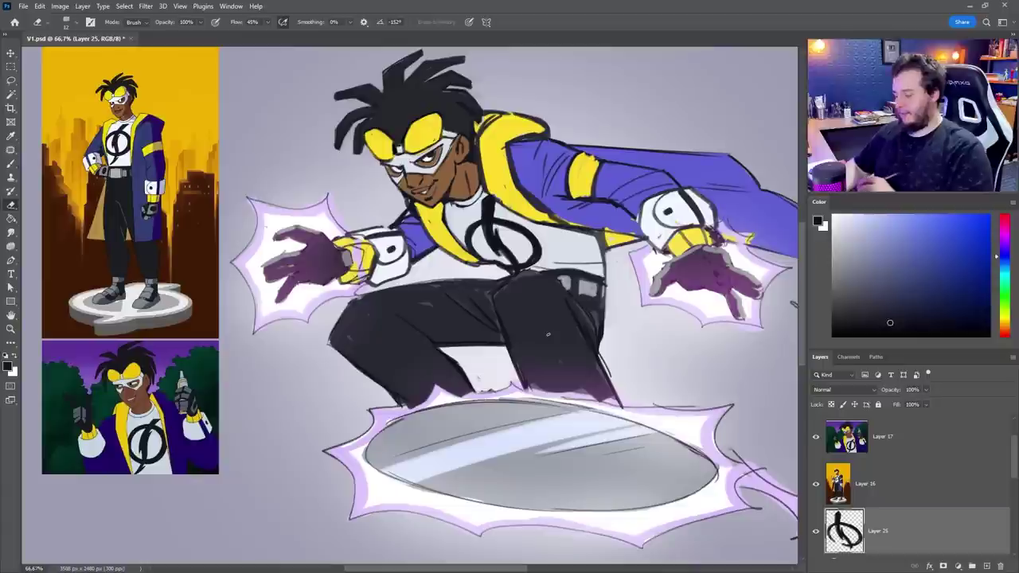
{"action": "left_click_drag", "start_coordinate": [483, 201], "coordinate": [489, 194]}
{"action": "key", "text": "v"}
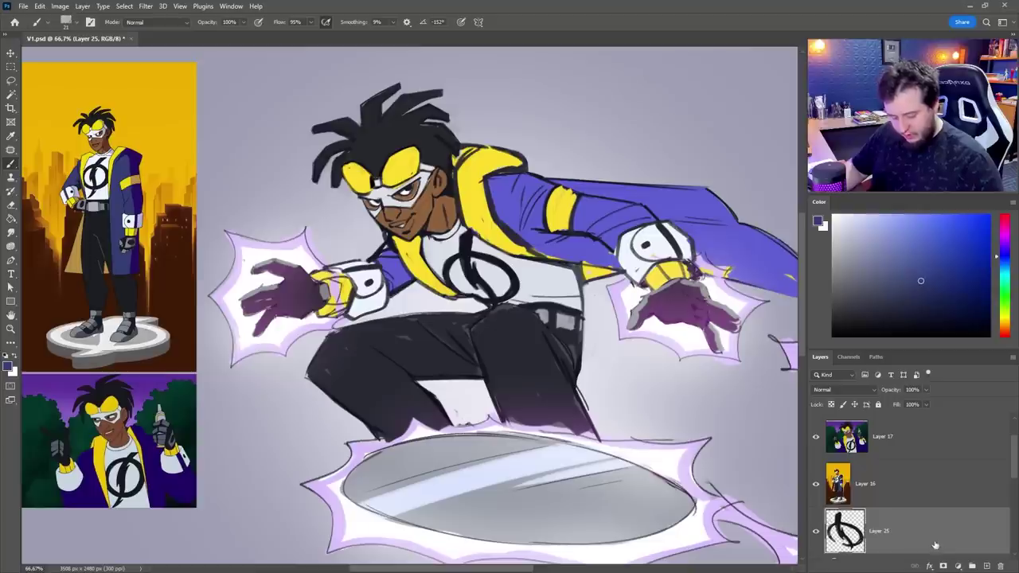
Add a new layer and try filling the coat with the sampled dark blue
{"action": "scroll", "coordinate": [941, 539], "scroll_direction": "up", "scroll_amount": 1}
{"action": "scroll", "coordinate": [940, 539], "scroll_direction": "down", "scroll_amount": 1}
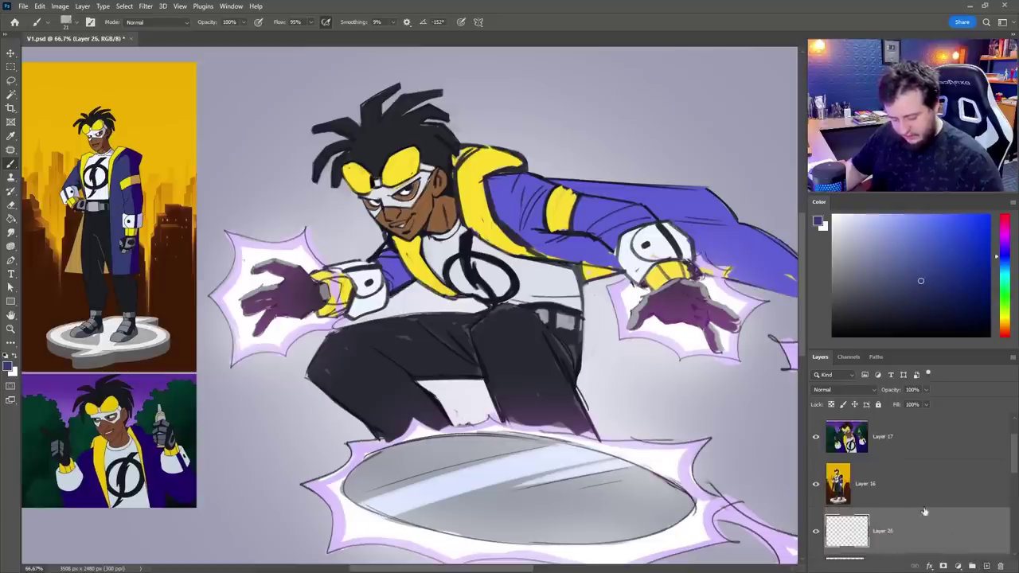
{"action": "key", "text": "g"}
{"action": "left_click", "coordinate": [509, 199]}
{"action": "key", "text": "ctrl+z"}
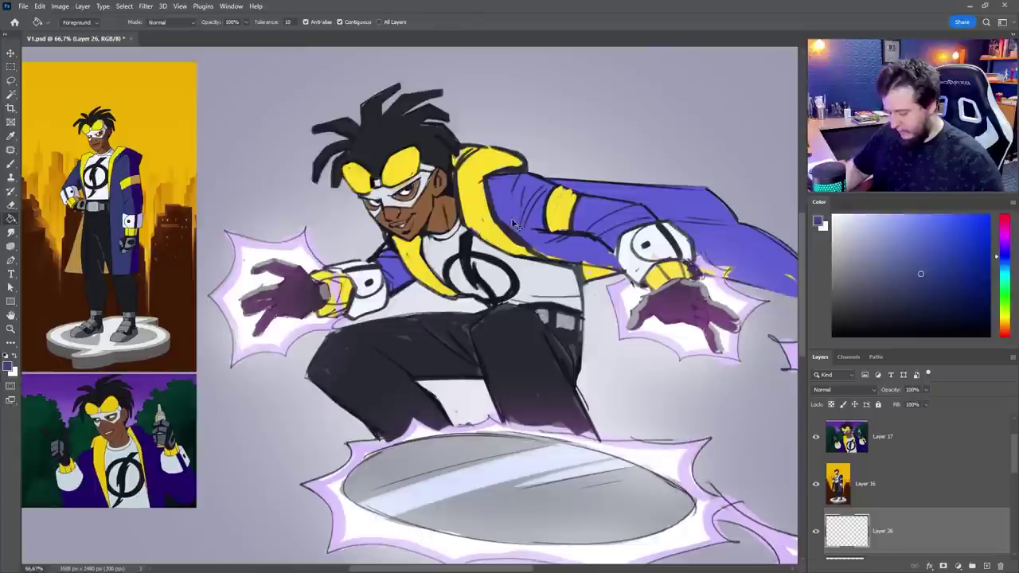
Select the coat's blue areas with Color Range, using sampled colors and a fuzziness of 30
{"action": "key", "text": "v"}
{"action": "left_click", "coordinate": [124, 5]}
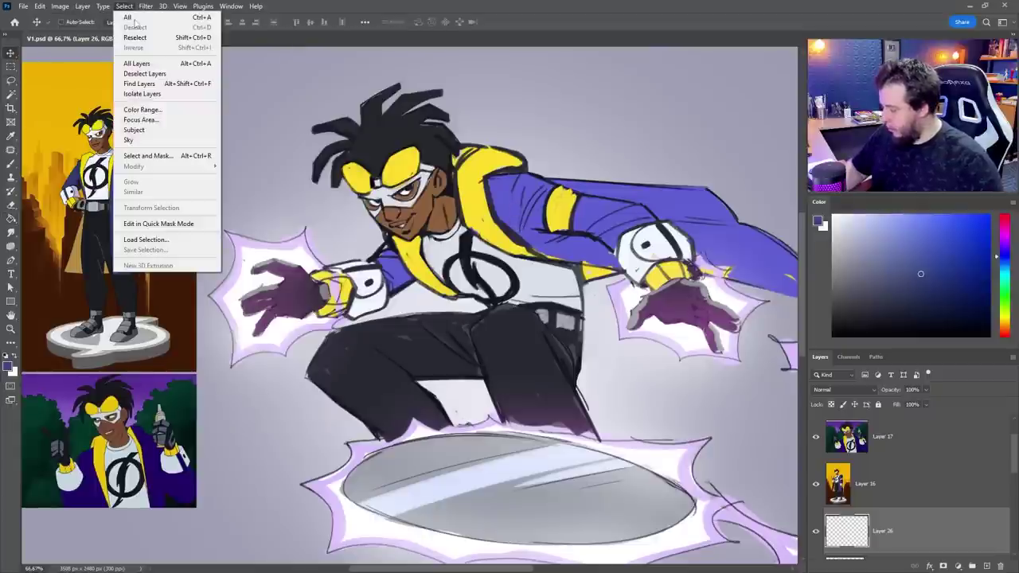
{"action": "left_click", "coordinate": [142, 109]}
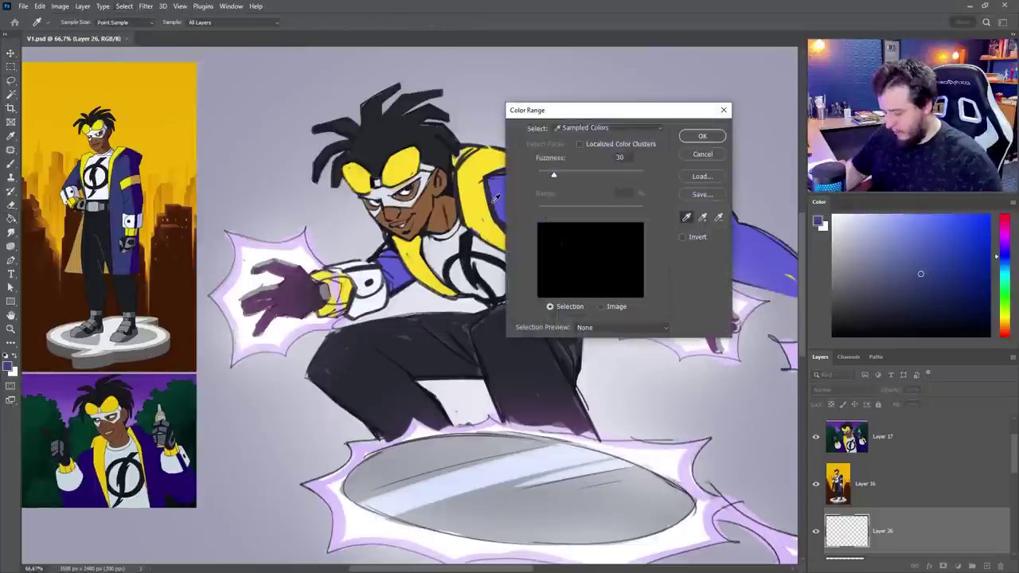
{"action": "left_click", "coordinate": [701, 136]}
Fill the selected coat areas with a dark blue sampled from the reference coat and clear the selection
{"action": "key", "text": "g"}
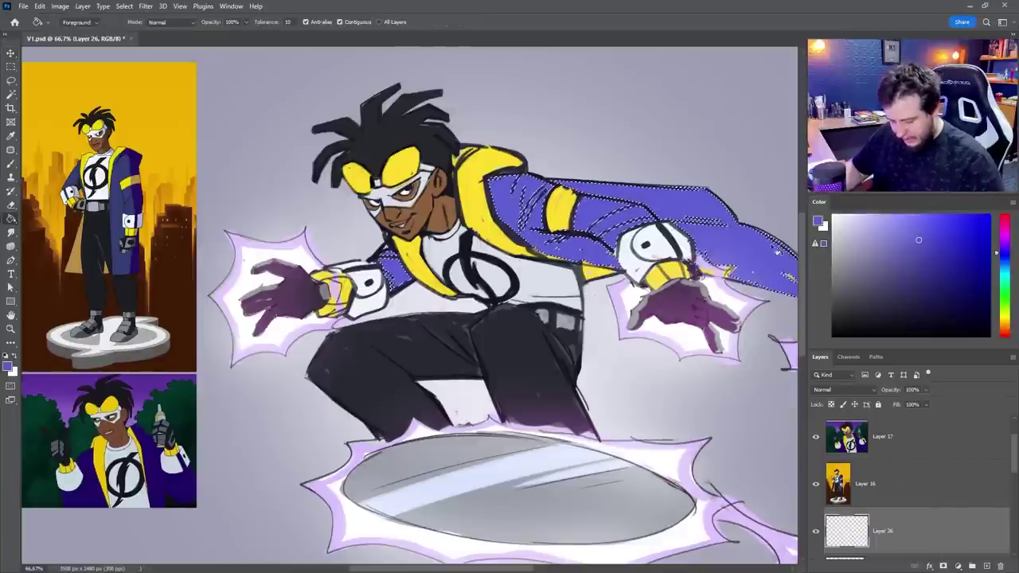
{"action": "left_click", "coordinate": [120, 189], "text": "alt"}
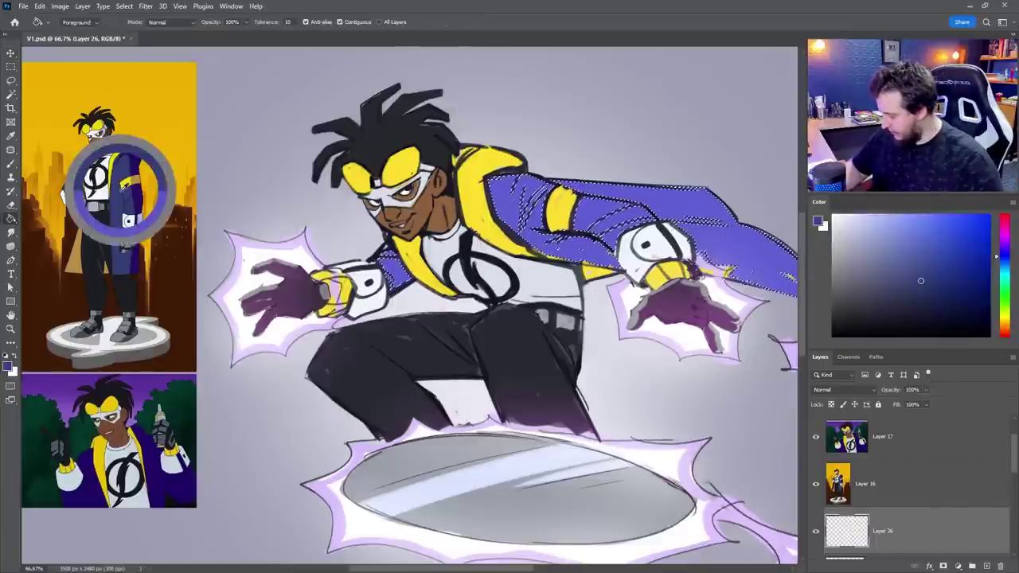
{"action": "left_click", "coordinate": [587, 226]}
{"action": "key", "text": "ctrl+z"}
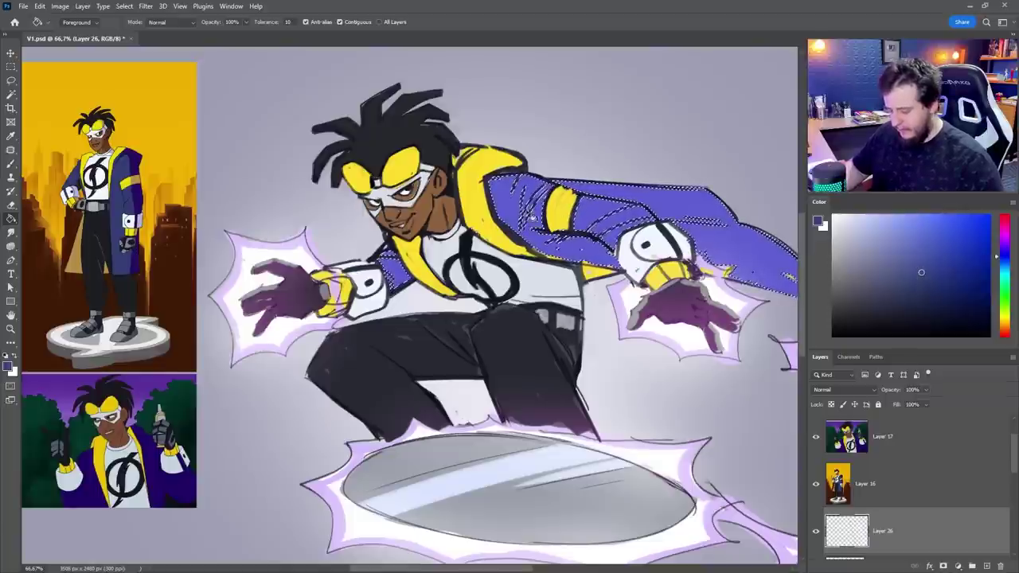
{"action": "left_click", "coordinate": [531, 216]}
{"action": "key", "text": "ctrl+d"}
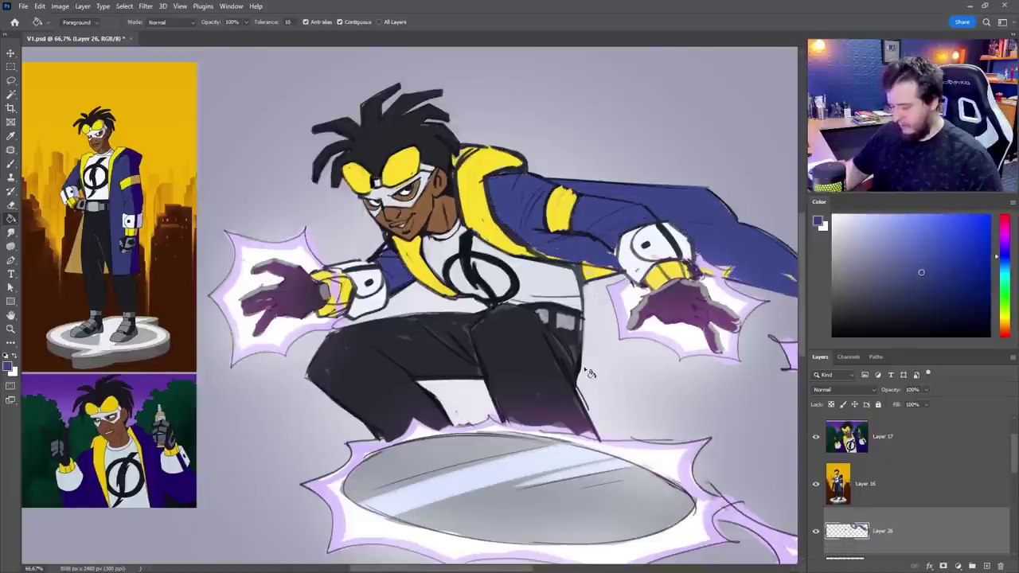
Adjust the coat fill with Hue/Saturation, setting hue to +5 and saturation to +19 and fine-tuning the lightness
{"action": "key", "text": "ctrl+u"}
{"action": "left_click_drag", "start_coordinate": [929, 338], "coordinate": [933, 338]}
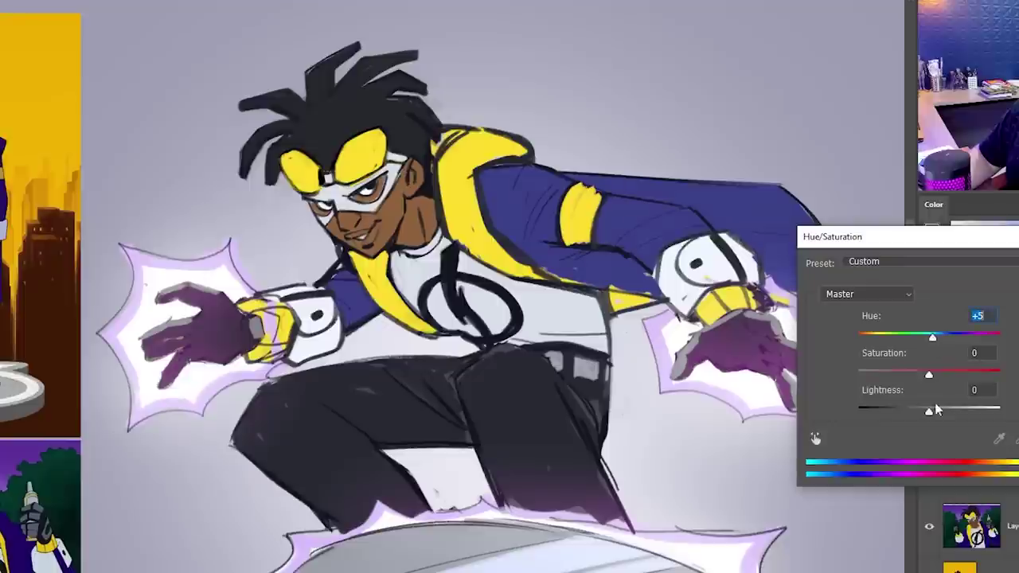
{"action": "left_click_drag", "start_coordinate": [931, 412], "coordinate": [935, 413]}
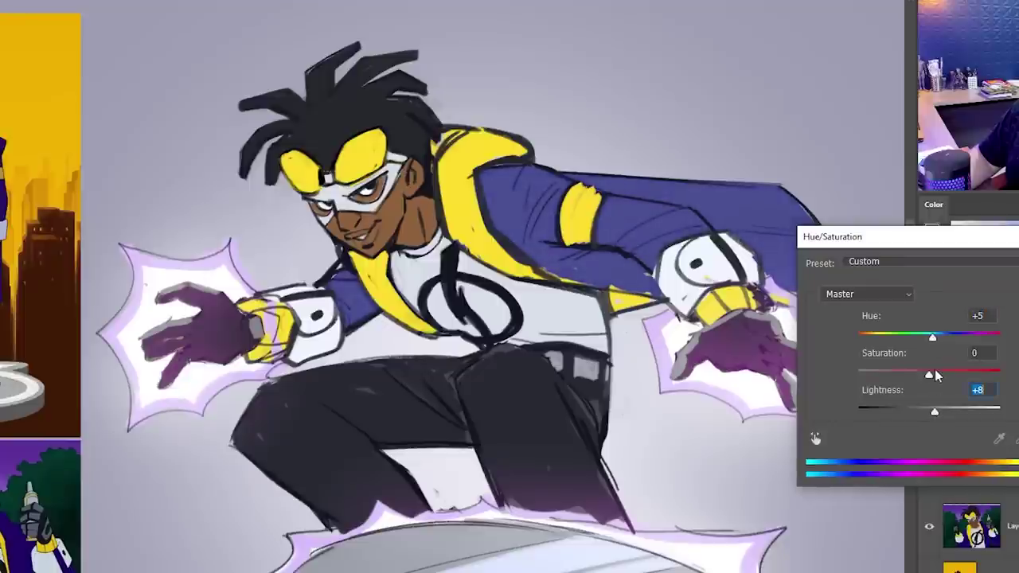
{"action": "left_click", "coordinate": [943, 375]}
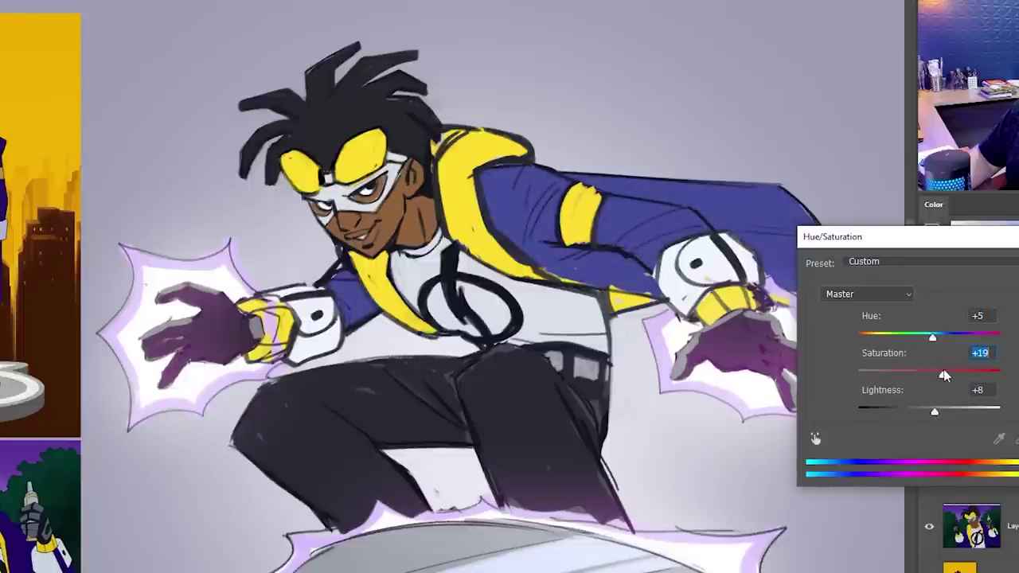
{"action": "left_click", "coordinate": [931, 410]}
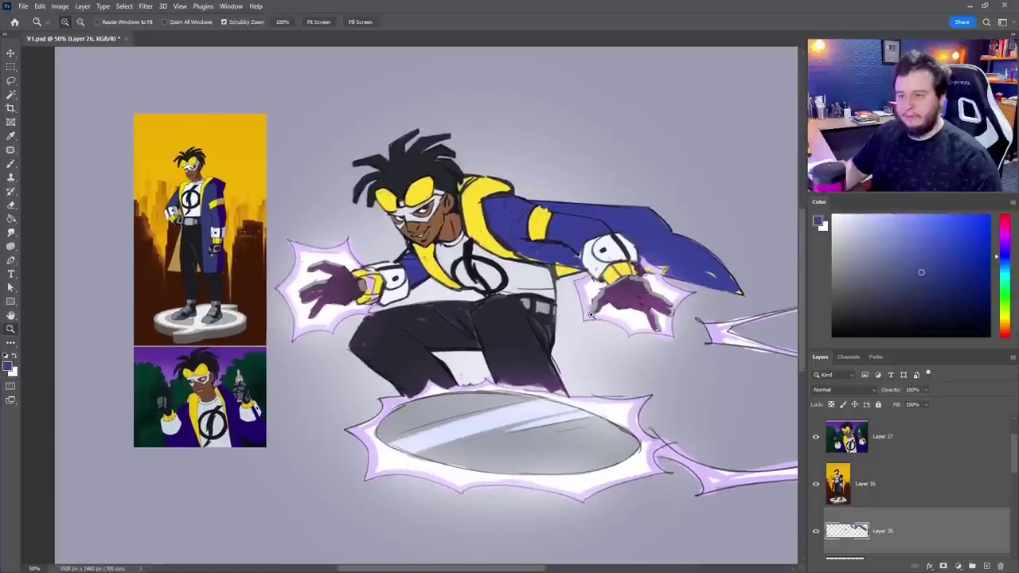
Group the new revision layers and toggle the group's visibility repeatedly to compare the reworked hero with the original sketch
{"action": "left_click_drag", "start_coordinate": [892, 516], "coordinate": [876, 434]}
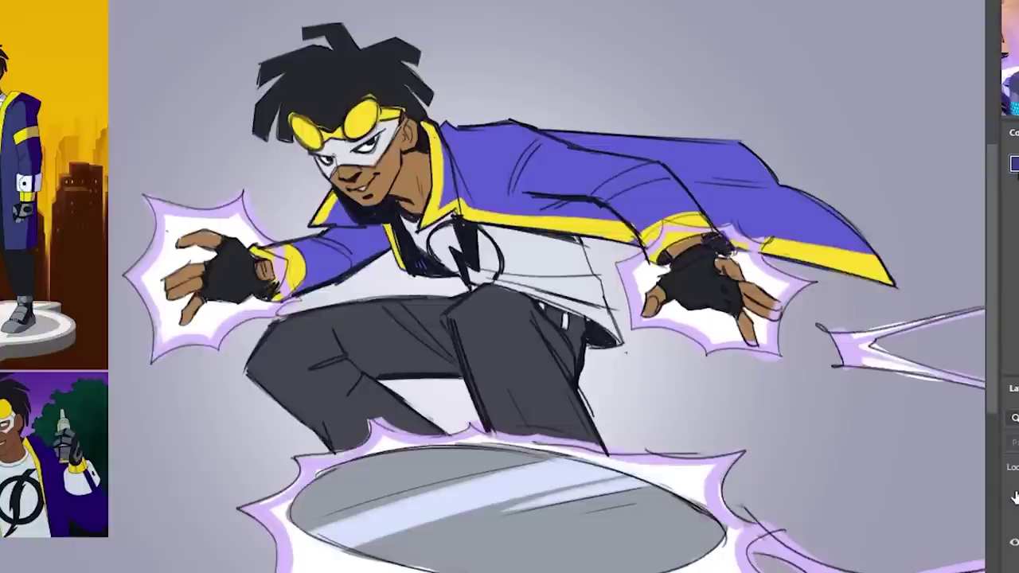
{"action": "left_click", "coordinate": [1014, 495]}
{"action": "left_click", "coordinate": [1014, 495]}
{"action": "left_click", "coordinate": [1014, 495]}
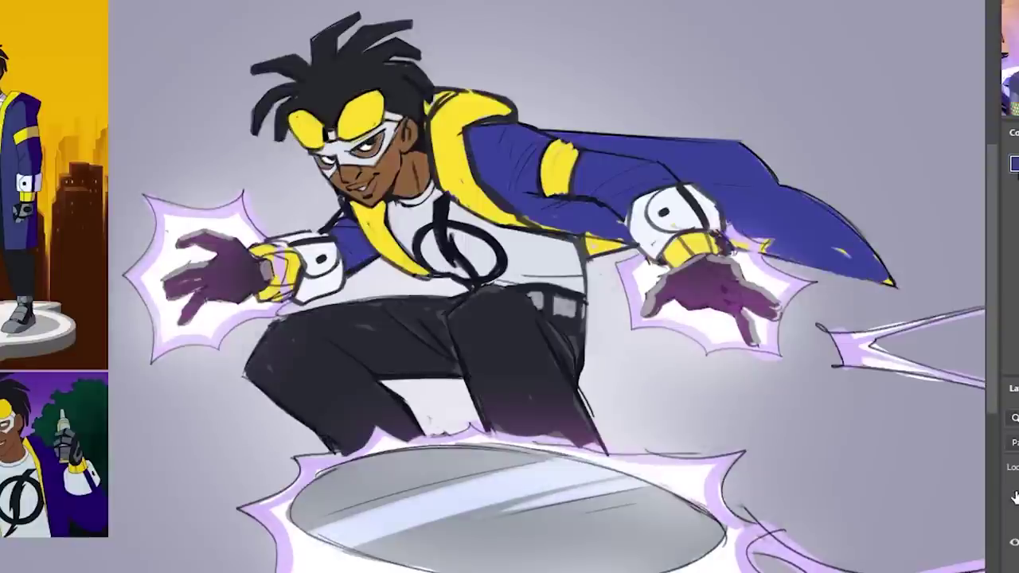
{"action": "left_click", "coordinate": [1014, 496]}
{"action": "left_click", "coordinate": [1014, 495]}
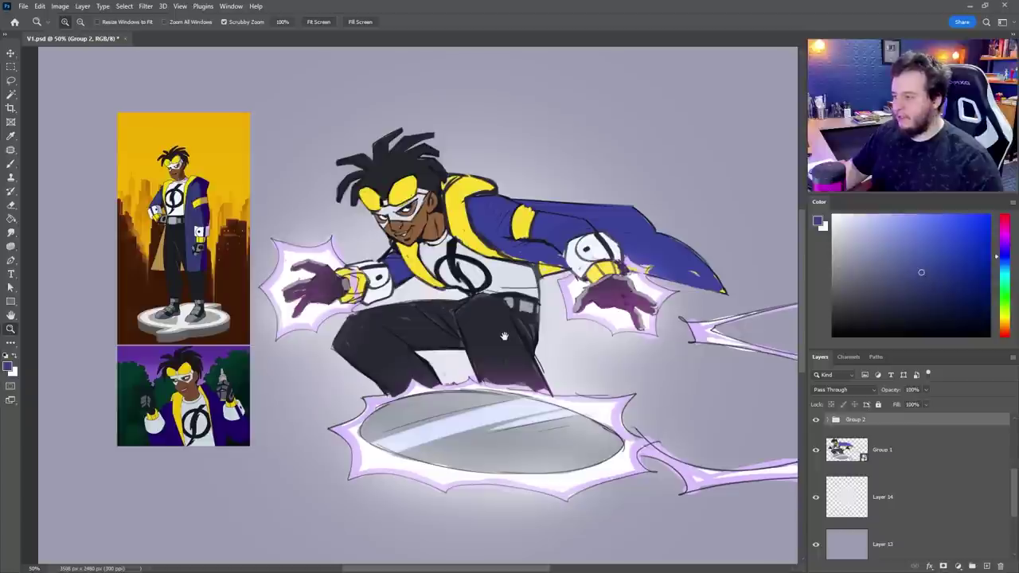
{"action": "left_click_drag", "start_coordinate": [535, 336], "coordinate": [500, 338]}
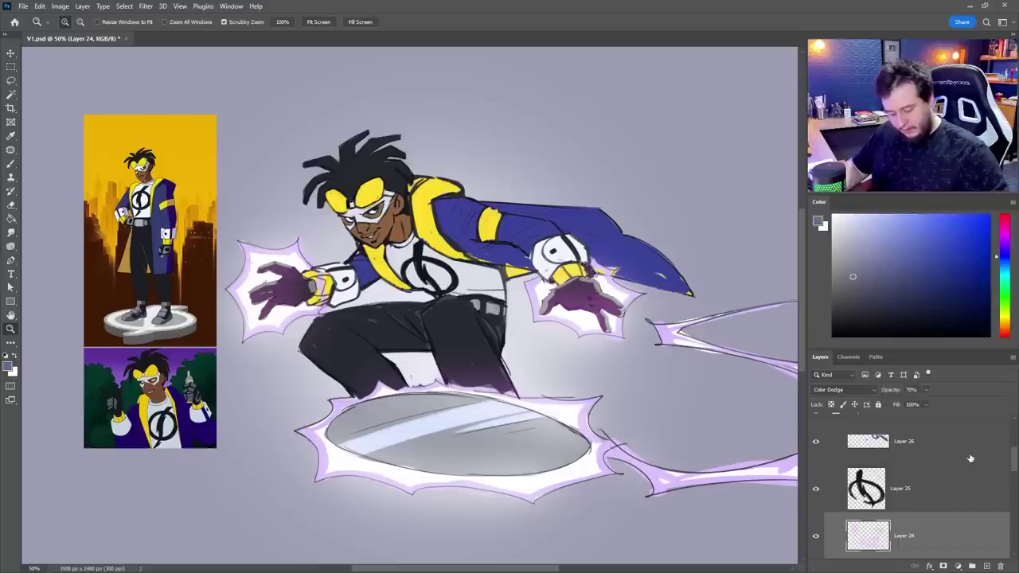
Draw two concentric dark ellipses on the board's grey surface on a new layer atop the revision group, and save the file
{"action": "left_click", "coordinate": [969, 455]}
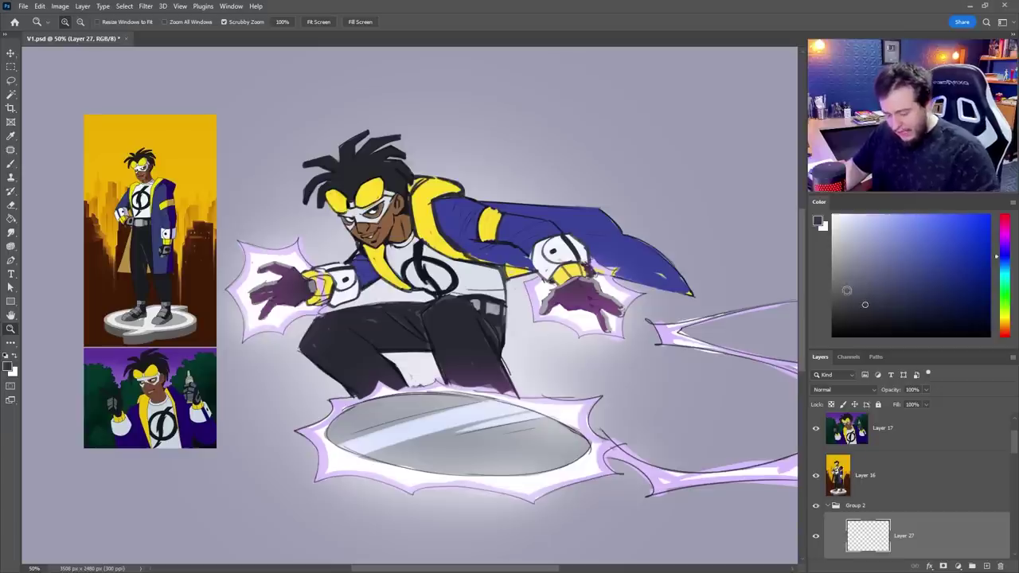
{"action": "key", "text": "b"}
{"action": "mouse_move", "coordinate": [430, 417]}
{"action": "left_mouse_down"}
{"action": "mouse_move", "coordinate": [488, 457]}
{"action": "mouse_move", "coordinate": [433, 420]}
{"action": "left_mouse_up"}
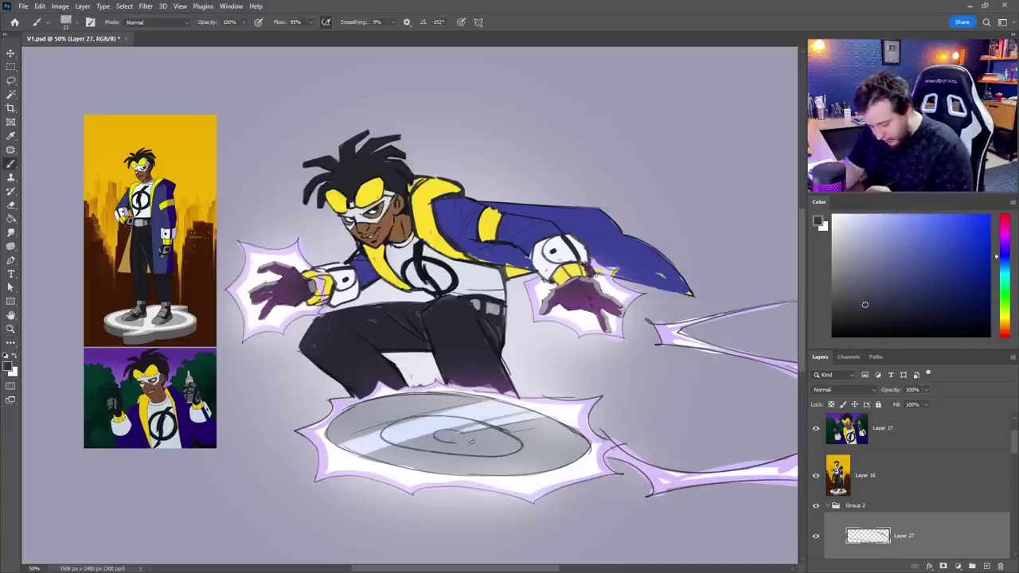
{"action": "key", "text": "ctrl+s"}
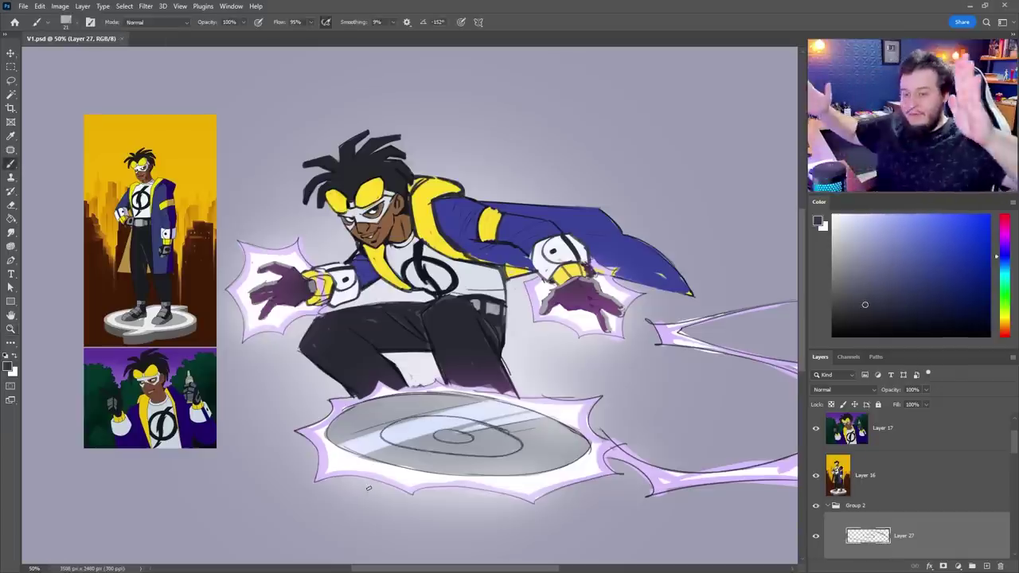